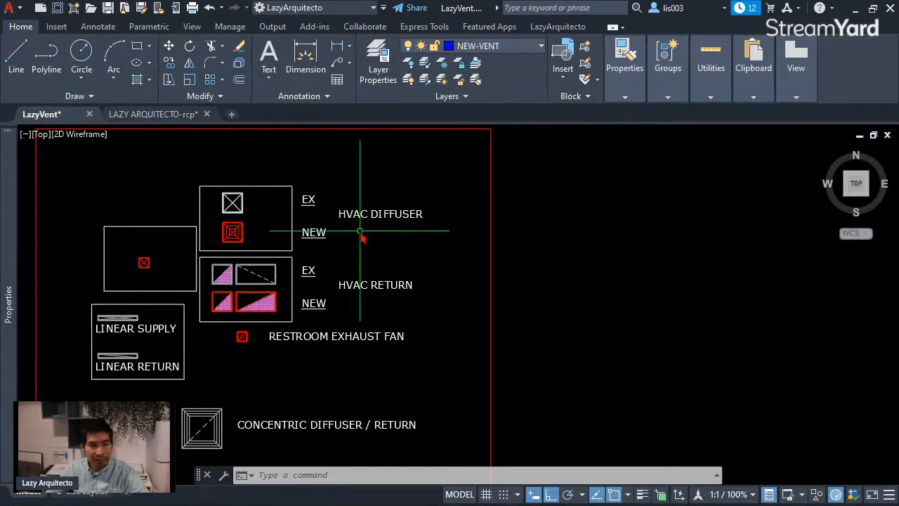
Step: Examine the legend's HVAC symbols, including the new diffuser block and the existing and new rectangular return blocks
{"action": "middle_click_drag", "start_coordinate": [362, 240], "coordinate": [347, 248]}
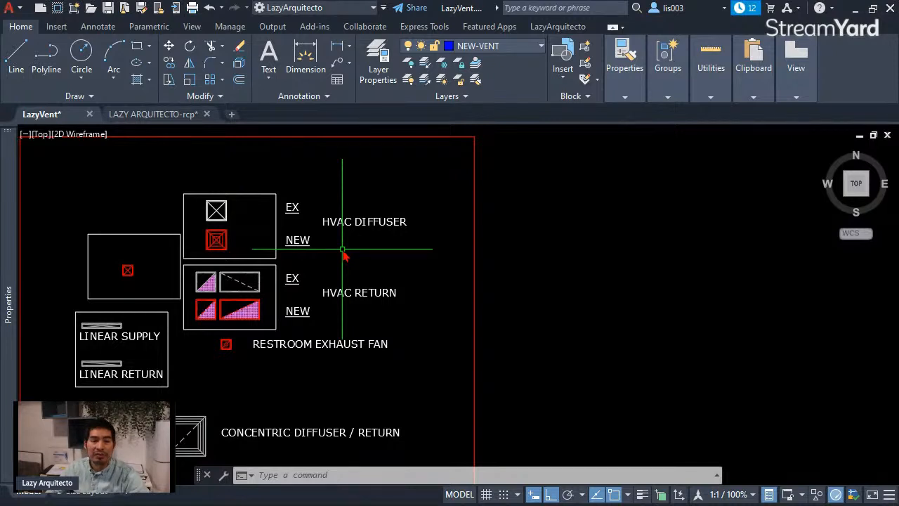
{"action": "scroll", "coordinate": [302, 260], "scroll_direction": "down", "scroll_amount": 3}
{"action": "scroll", "coordinate": [286, 260], "scroll_direction": "up", "scroll_amount": 3}
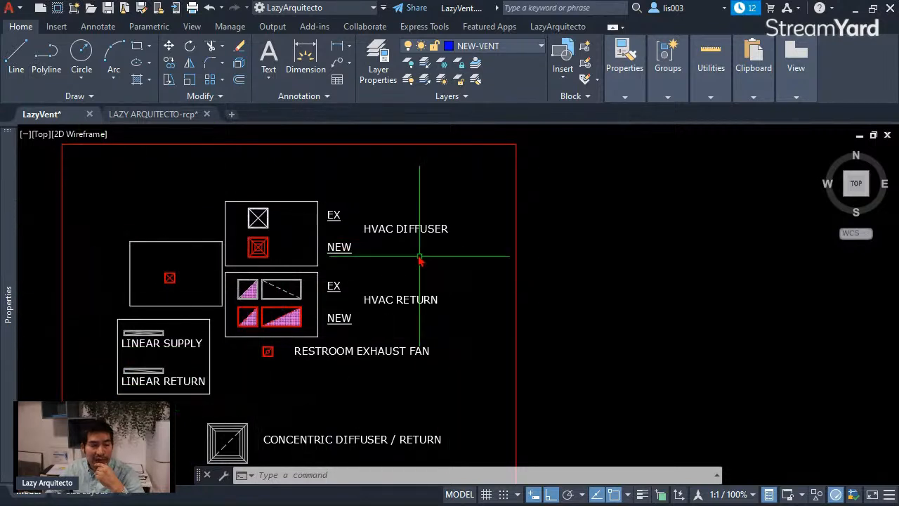
{"action": "scroll", "coordinate": [299, 247], "scroll_direction": "up", "scroll_amount": 3}
{"action": "left_click", "coordinate": [221, 248]}
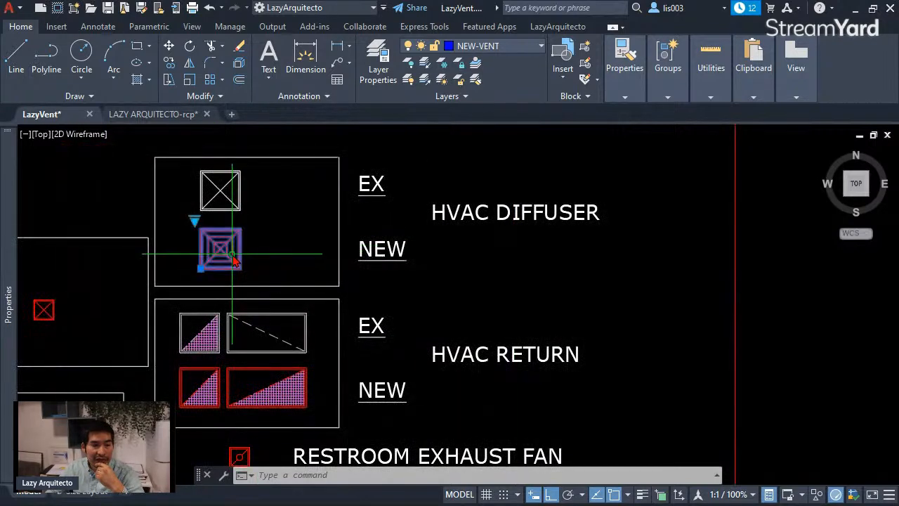
{"action": "left_click", "coordinate": [231, 317]}
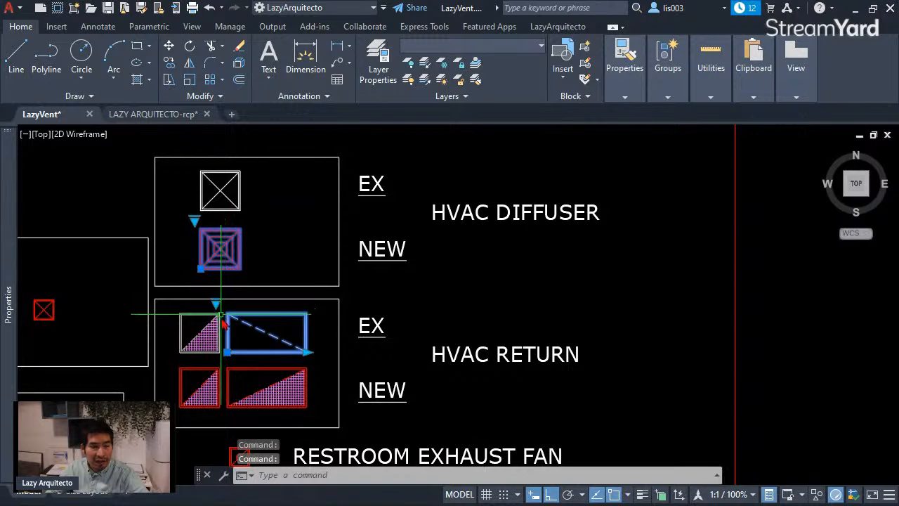
{"action": "key", "text": "Escape"}
{"action": "scroll", "coordinate": [305, 323], "scroll_direction": "down", "scroll_amount": 3}
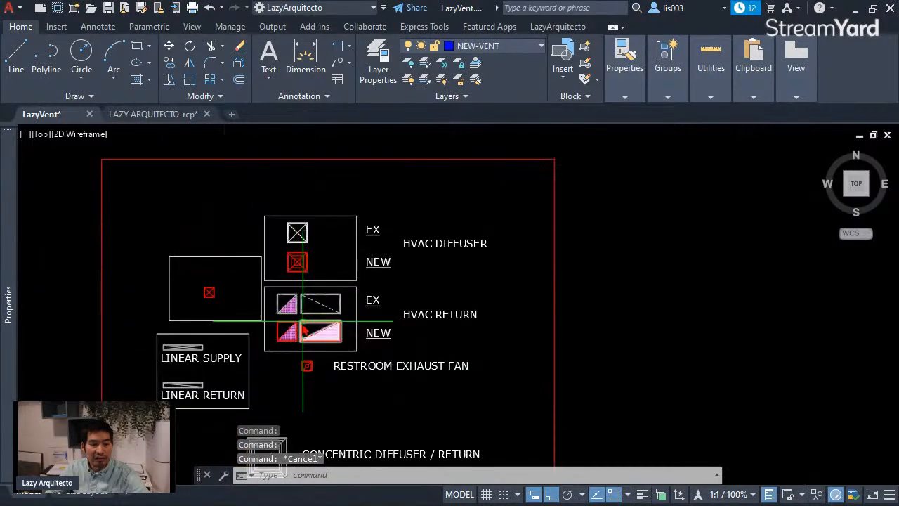
{"action": "left_click", "coordinate": [302, 337]}
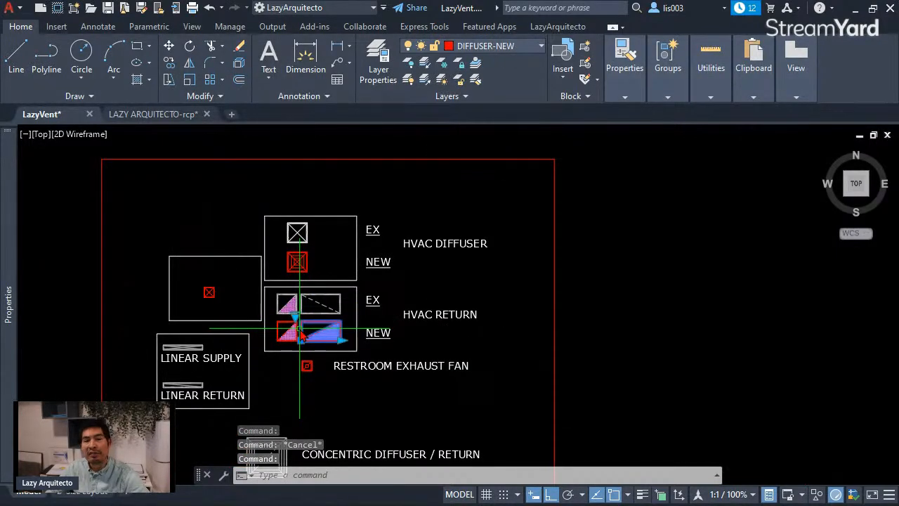
{"action": "key", "text": "Escape"}
{"action": "middle_click_drag", "start_coordinate": [344, 309], "coordinate": [294, 303]}
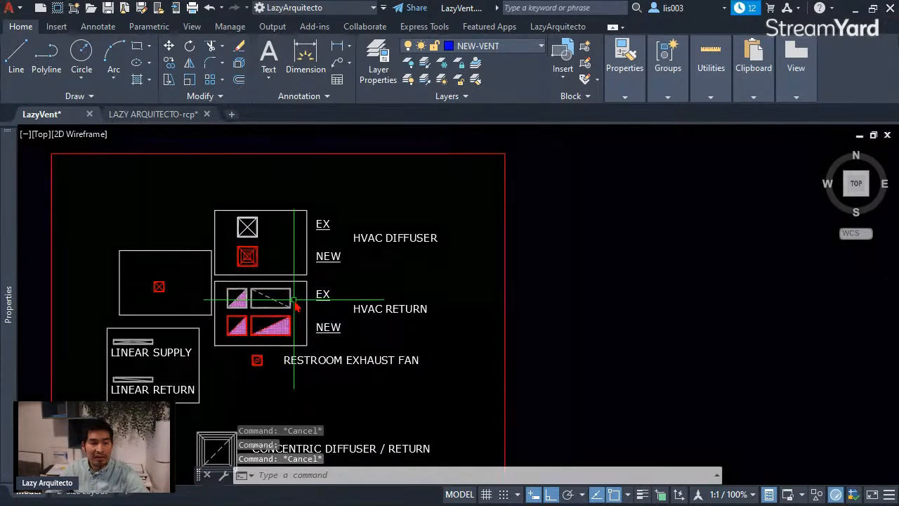
{"action": "middle_click_drag", "start_coordinate": [313, 326], "coordinate": [293, 321]}
{"action": "scroll", "coordinate": [337, 323], "scroll_direction": "down", "scroll_amount": 3}
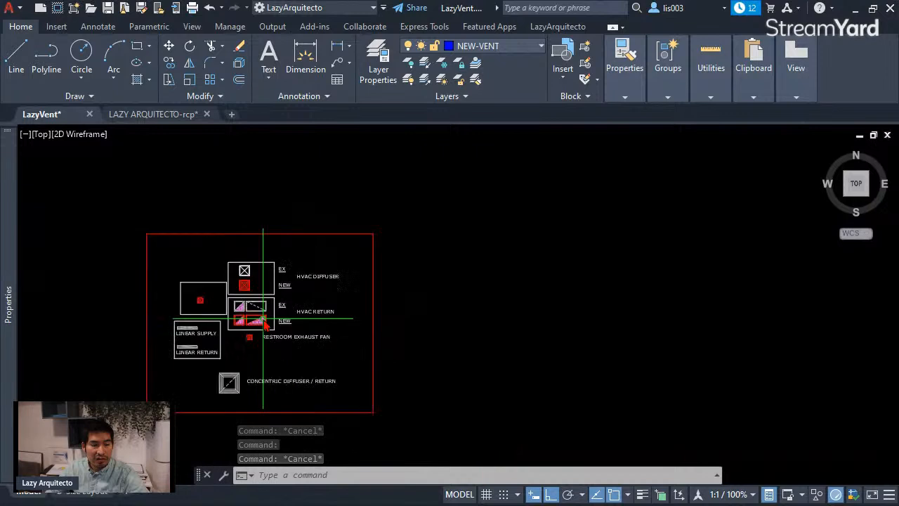
{"action": "scroll", "coordinate": [337, 323], "scroll_direction": "up", "scroll_amount": 3}
{"action": "middle_click_drag", "start_coordinate": [517, 277], "coordinate": [403, 297]}
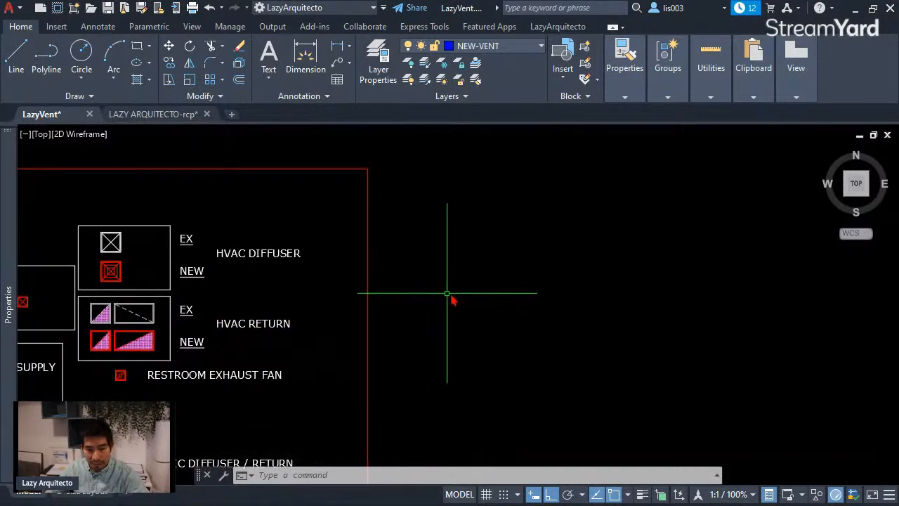
{"action": "middle_click_drag", "start_coordinate": [490, 324], "coordinate": [511, 318]}
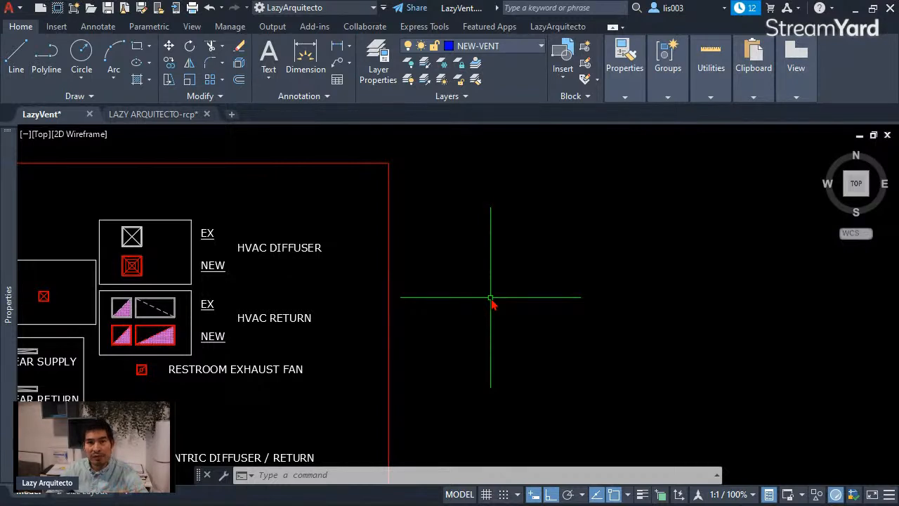
{"action": "middle_click_drag", "start_coordinate": [350, 342], "coordinate": [454, 299]}
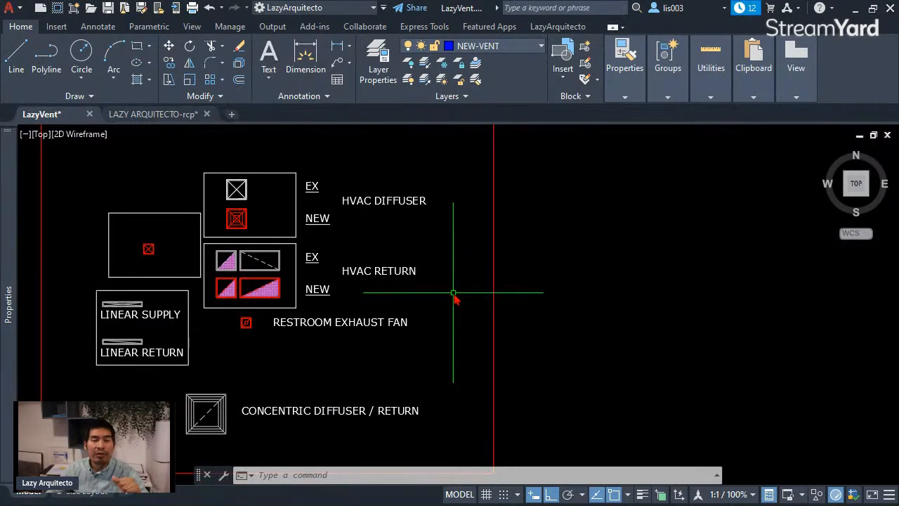
Step: Inspect the existing HVAC diffuser block up close, including its nested squares, crossed diagonals and insertion point
{"action": "scroll", "coordinate": [277, 300], "scroll_direction": "up", "scroll_amount": 3}
{"action": "middle_click_drag", "start_coordinate": [309, 247], "coordinate": [328, 362]}
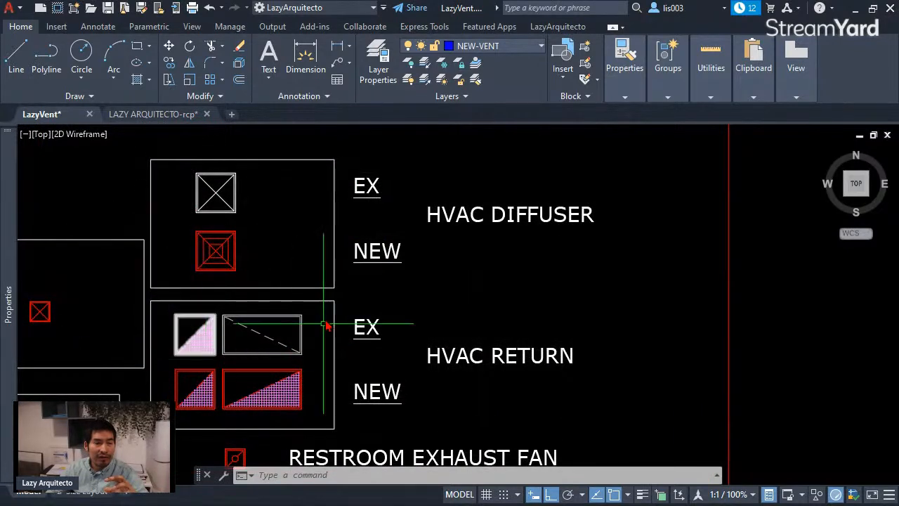
{"action": "middle_click_drag", "start_coordinate": [351, 317], "coordinate": [396, 288]}
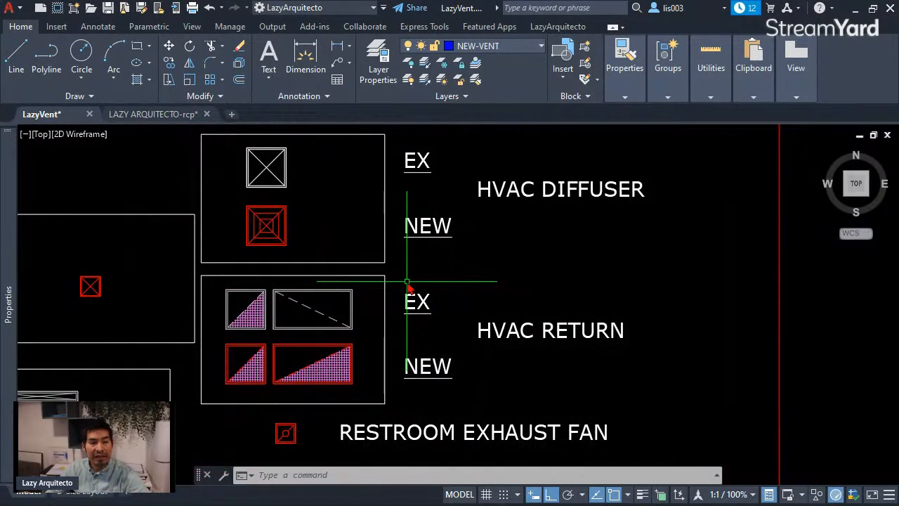
{"action": "mouse_move", "coordinate": [316, 196]}
{"action": "middle_mouse_down"}
{"action": "mouse_move", "coordinate": [314, 235]}
{"action": "mouse_move", "coordinate": [345, 237]}
{"action": "middle_mouse_up"}
{"action": "scroll", "coordinate": [280, 221], "scroll_direction": "up", "scroll_amount": 6}
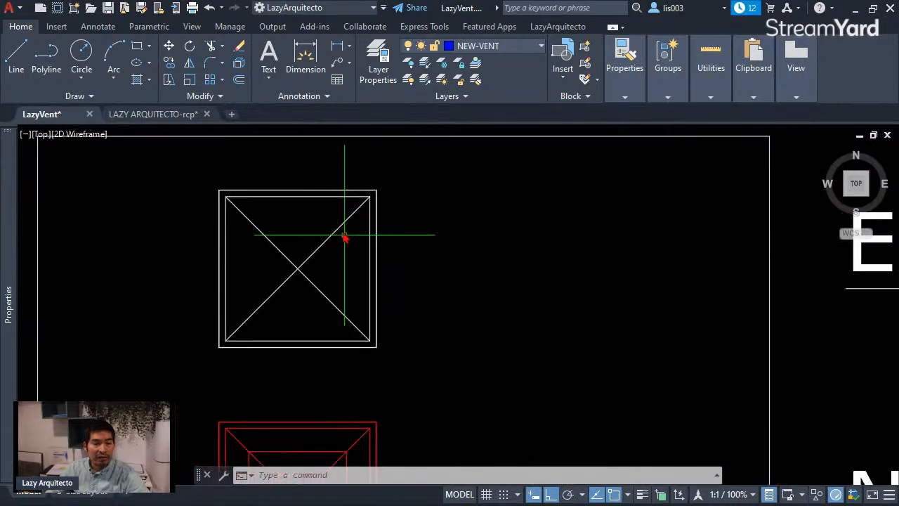
{"action": "left_click", "coordinate": [298, 202]}
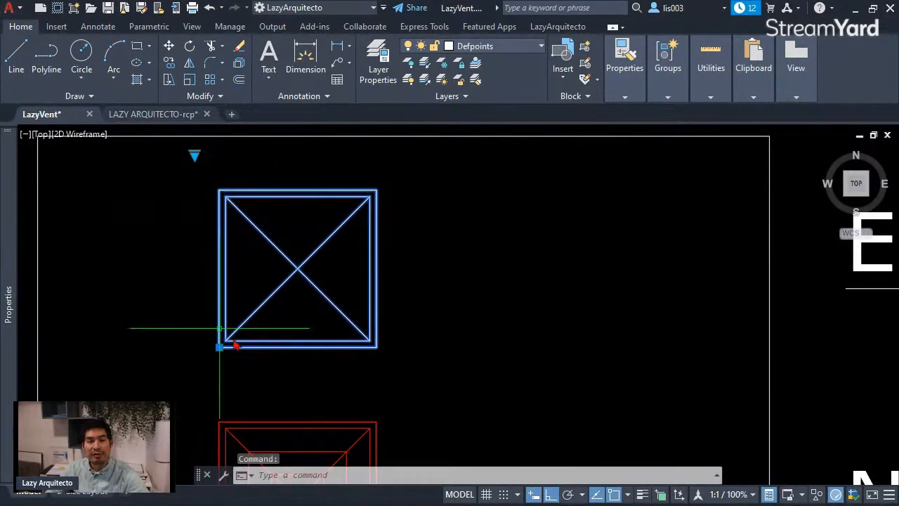
{"action": "scroll", "coordinate": [211, 264], "scroll_direction": "down", "scroll_amount": 3}
{"action": "key", "text": "Escape"}
{"action": "key", "text": "Escape"}
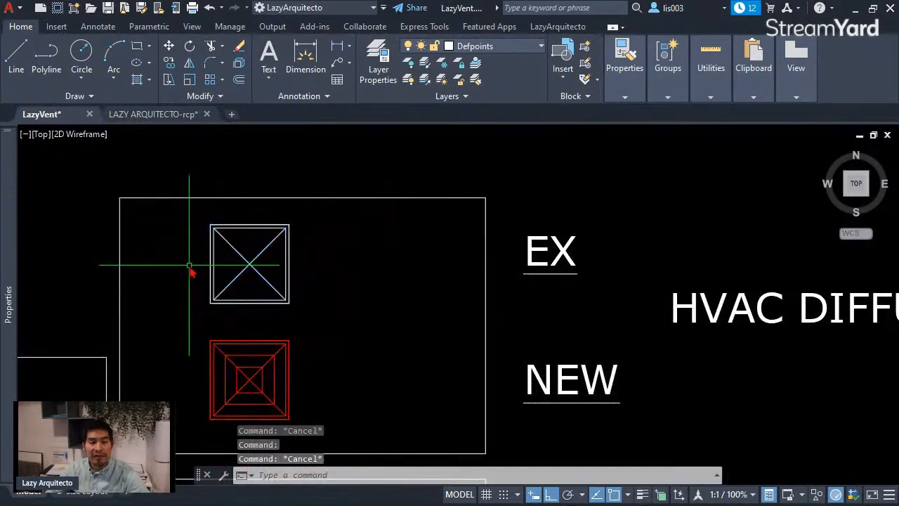
Step: Draw a 24 by 24 inch square in the empty area beside the red legend frame, using the Rectangle command's Dimensions option
{"action": "scroll", "coordinate": [201, 263], "scroll_direction": "down", "scroll_amount": 3}
{"action": "mouse_move", "coordinate": [538, 305]}
{"action": "middle_mouse_down"}
{"action": "mouse_move", "coordinate": [383, 304]}
{"action": "mouse_move", "coordinate": [386, 283]}
{"action": "middle_mouse_up"}
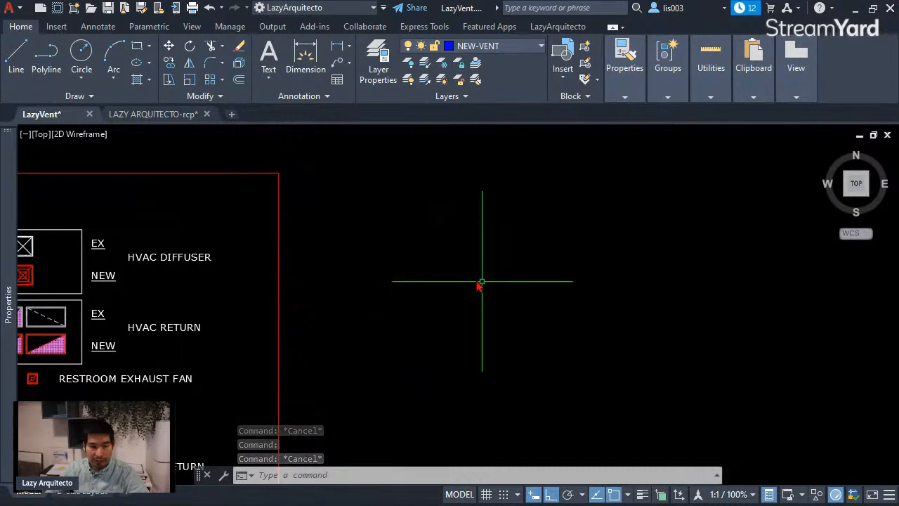
{"action": "type", "text": "REC"}
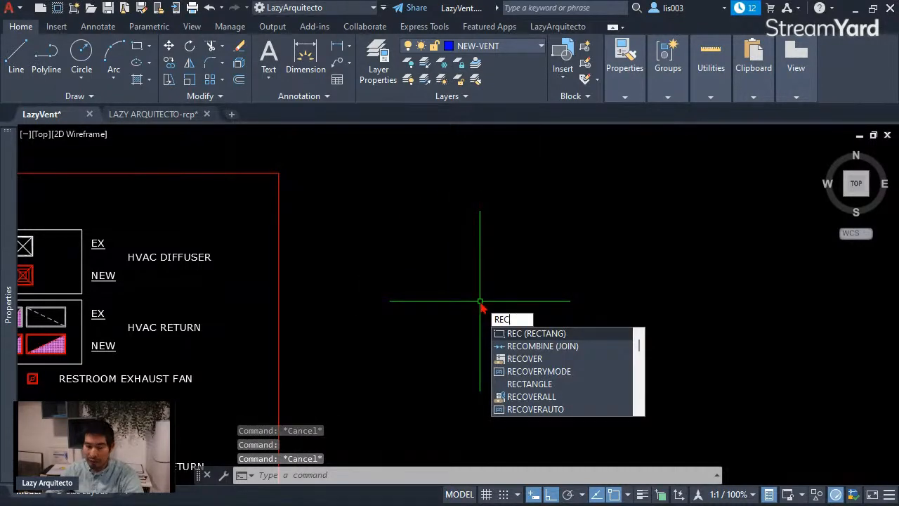
{"action": "key", "text": "Return"}
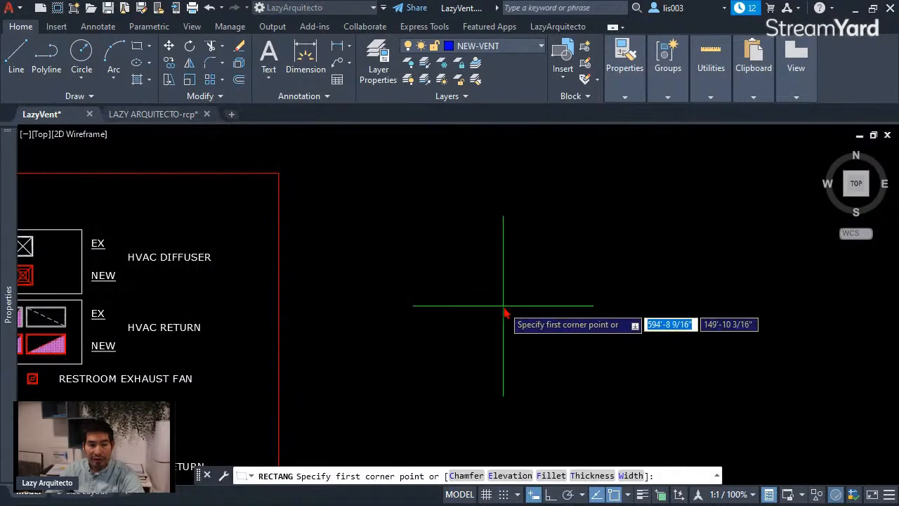
{"action": "left_click", "coordinate": [435, 321]}
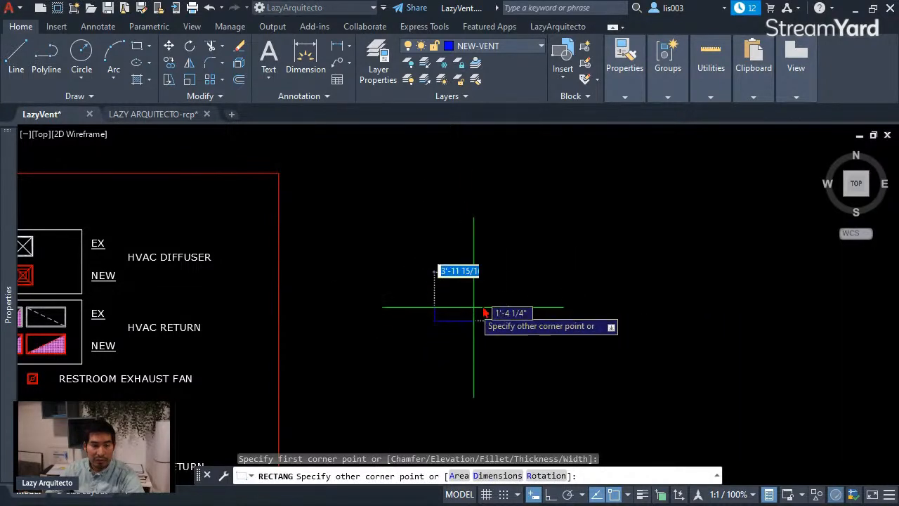
{"action": "left_click", "coordinate": [487, 479]}
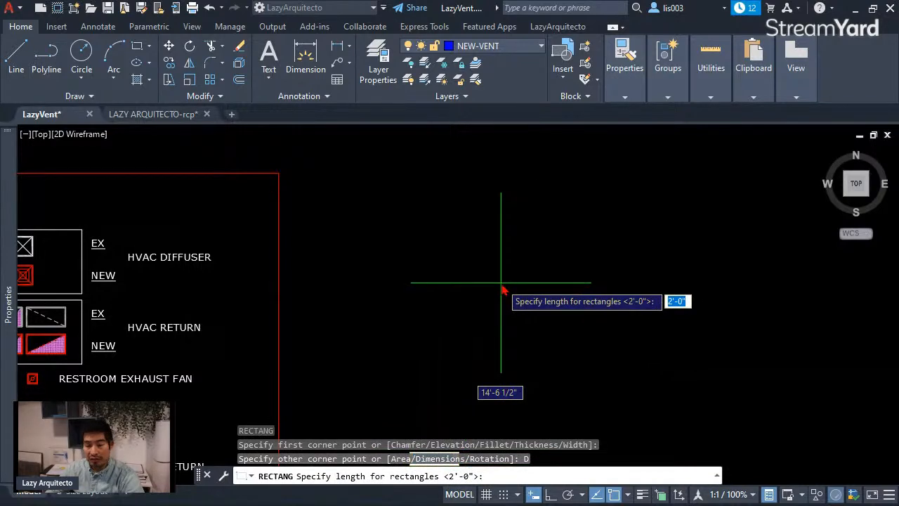
{"action": "type", "text": "24"}
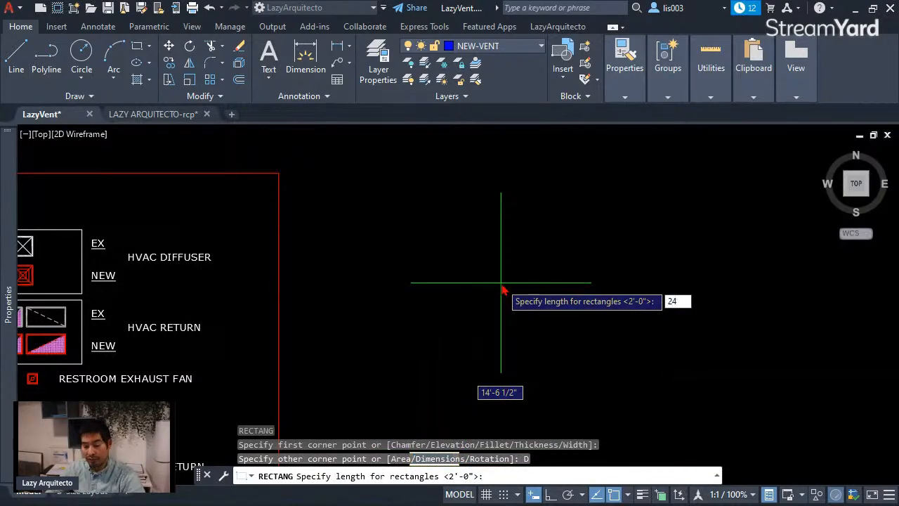
{"action": "key", "text": "Return"}
{"action": "type", "text": "24"}
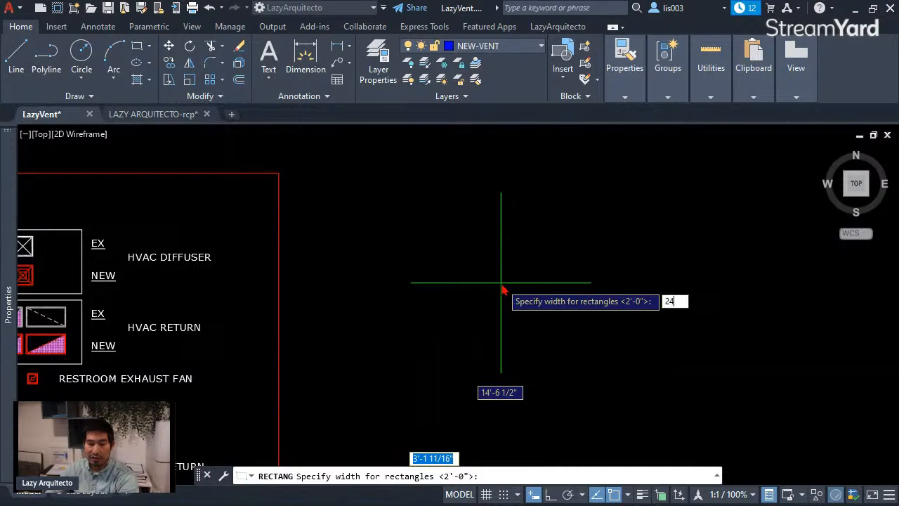
{"action": "key", "text": "Return"}
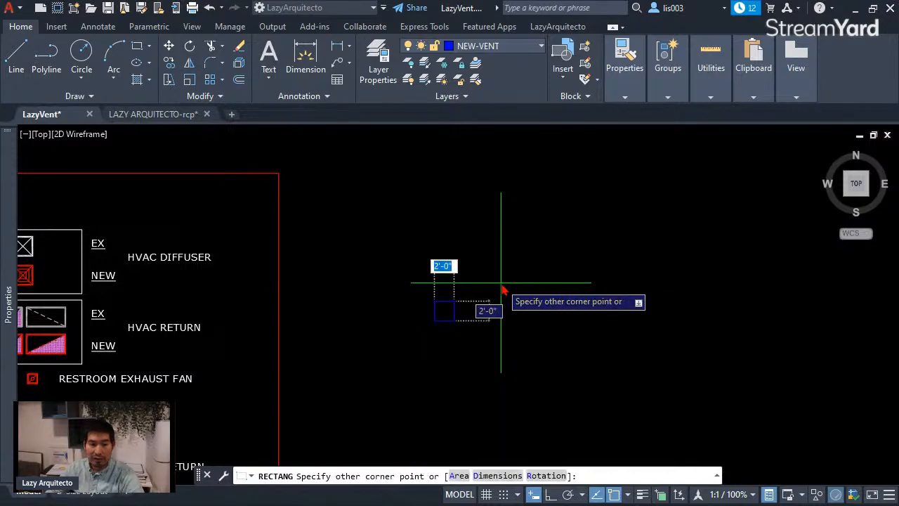
{"action": "scroll", "coordinate": [471, 352], "scroll_direction": "up", "scroll_amount": 2}
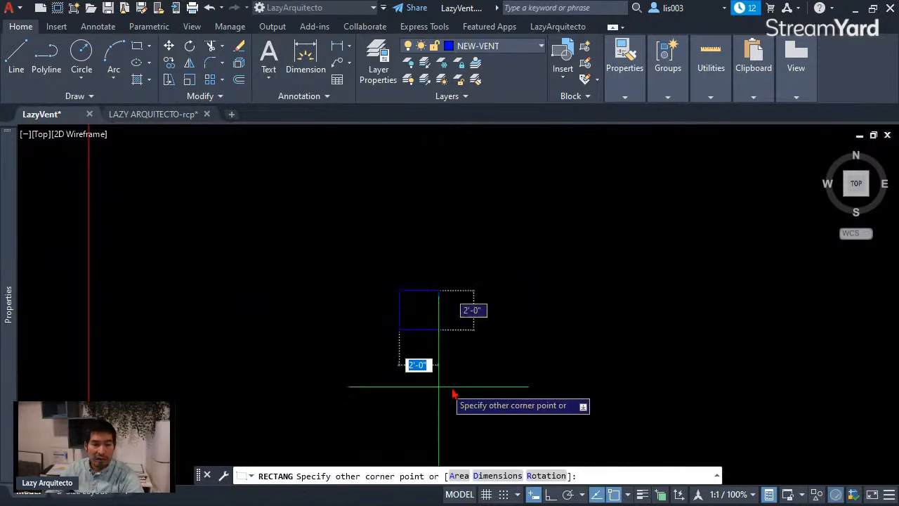
{"action": "left_click", "coordinate": [511, 205]}
{"action": "scroll", "coordinate": [413, 277], "scroll_direction": "up", "scroll_amount": 3}
{"action": "middle_click_drag", "start_coordinate": [388, 276], "coordinate": [470, 295]}
{"action": "scroll", "coordinate": [526, 289], "scroll_direction": "down", "scroll_amount": 3}
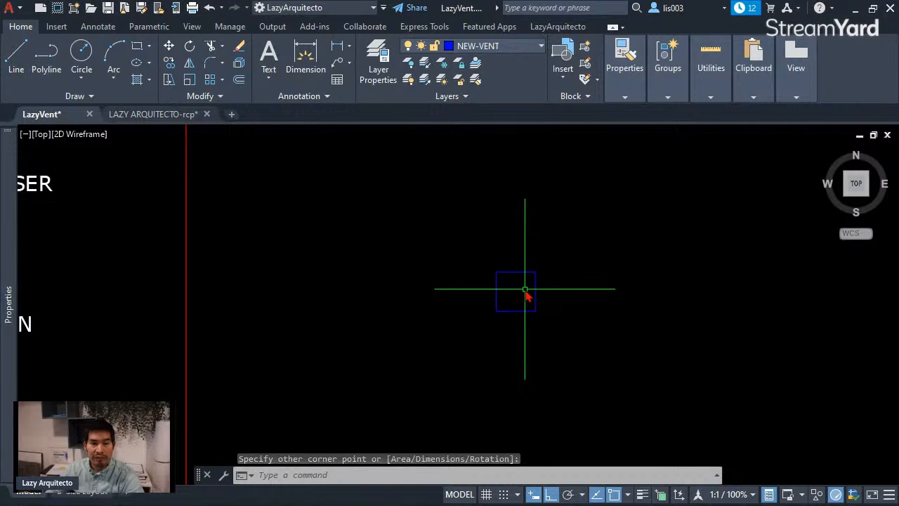
Step: Move the new square to layer 0, check its general properties, and deselect it
{"action": "scroll", "coordinate": [523, 297], "scroll_direction": "up", "scroll_amount": 3}
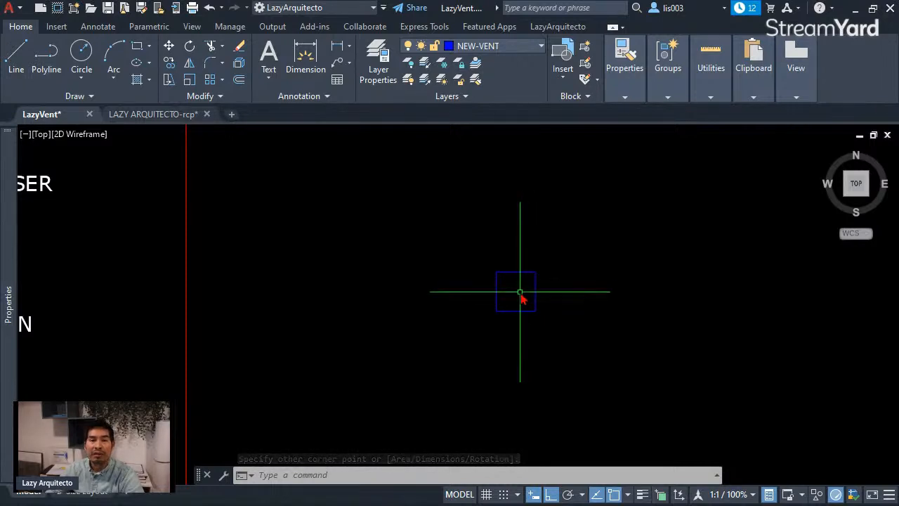
{"action": "mouse_move", "coordinate": [517, 302]}
{"action": "middle_mouse_down"}
{"action": "mouse_move", "coordinate": [573, 302]}
{"action": "mouse_move", "coordinate": [550, 321]}
{"action": "middle_mouse_up"}
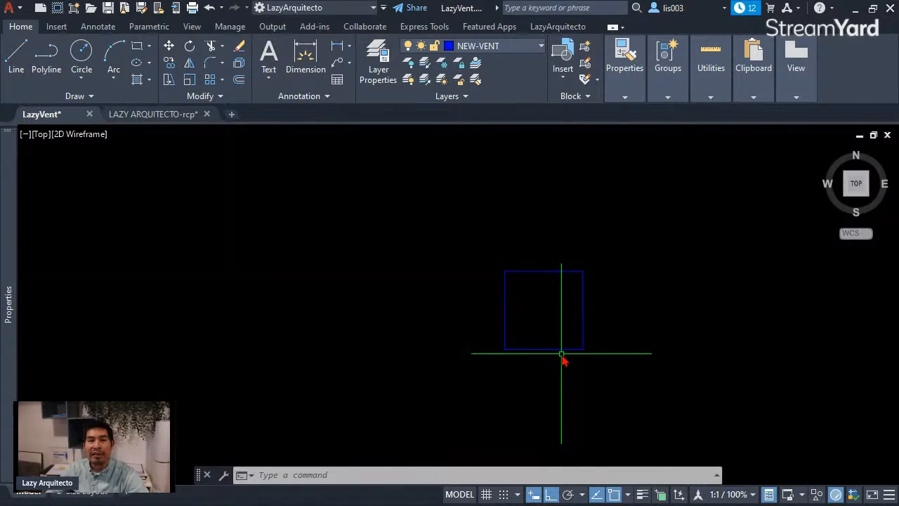
{"action": "left_click", "coordinate": [556, 328]}
{"action": "left_click", "coordinate": [496, 249]}
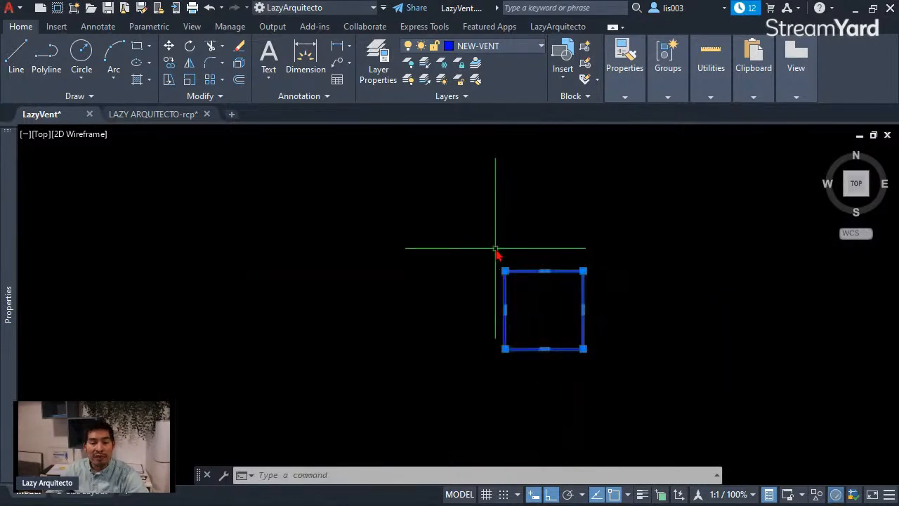
{"action": "left_click", "coordinate": [494, 49]}
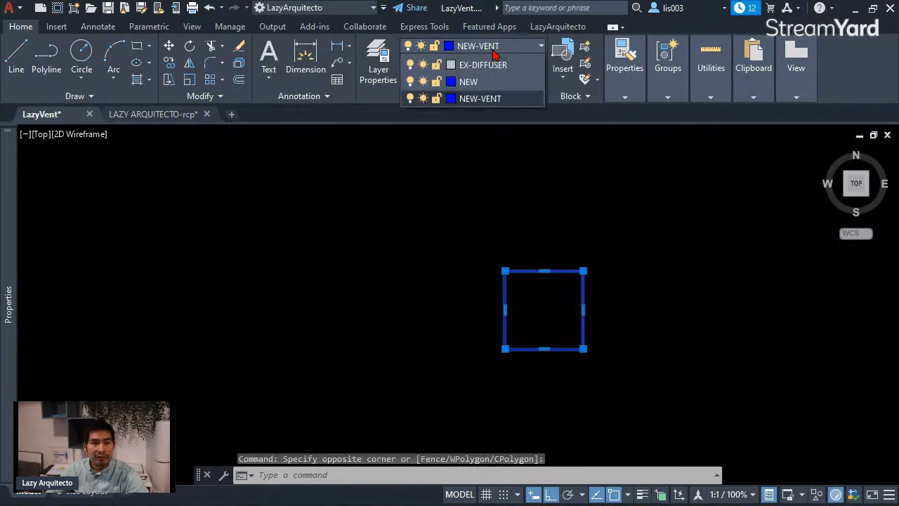
{"action": "left_click", "coordinate": [461, 62]}
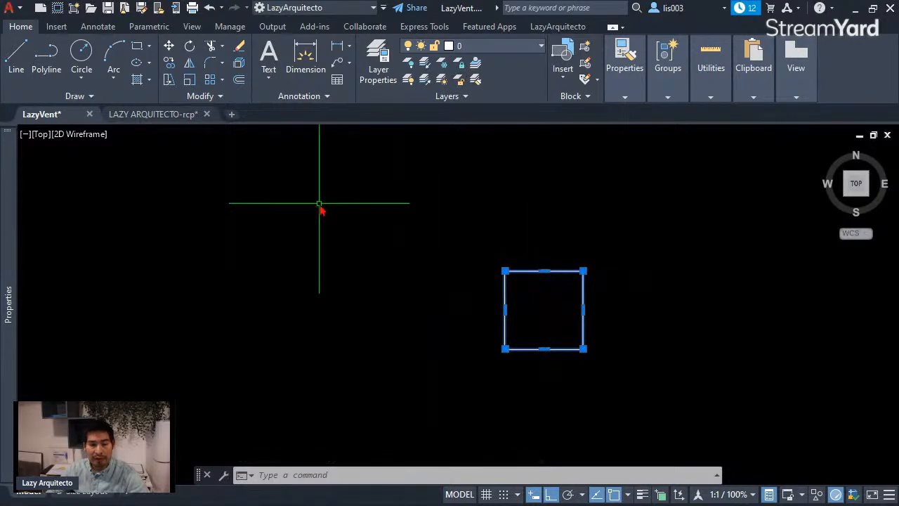
{"action": "mouse_move", "coordinate": [12, 180]}
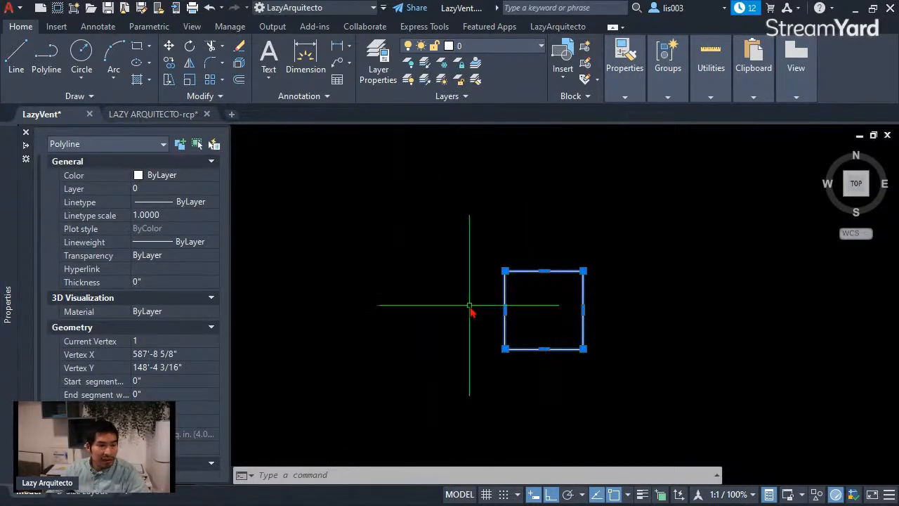
{"action": "left_click", "coordinate": [502, 311]}
{"action": "key", "text": "Escape"}
Step: Offset the 24 by 24 inch square 1 inch inward to form a nested inner square
{"action": "scroll", "coordinate": [517, 307], "scroll_direction": "down", "scroll_amount": 3}
{"action": "mouse_move", "coordinate": [521, 312]}
{"action": "middle_mouse_down"}
{"action": "mouse_move", "coordinate": [604, 335]}
{"action": "mouse_move", "coordinate": [570, 332]}
{"action": "middle_mouse_up"}
{"action": "scroll", "coordinate": [570, 331], "scroll_direction": "up", "scroll_amount": 3}
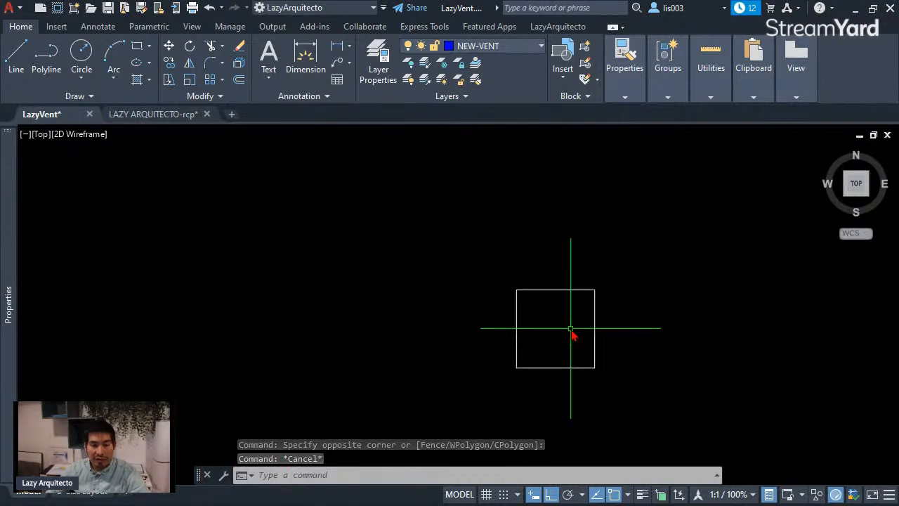
{"action": "scroll", "coordinate": [565, 332], "scroll_direction": "up", "scroll_amount": 3}
{"action": "middle_click_drag", "start_coordinate": [566, 330], "coordinate": [542, 321]}
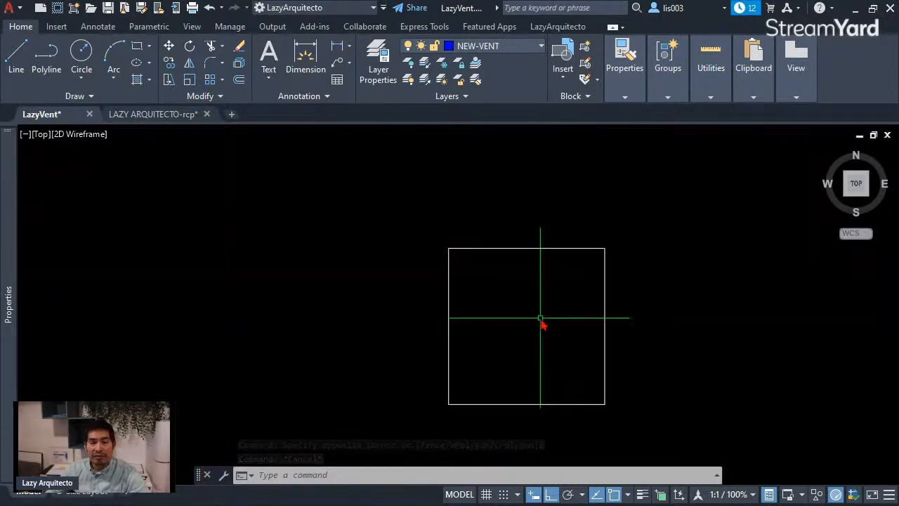
{"action": "type", "text": "O"}
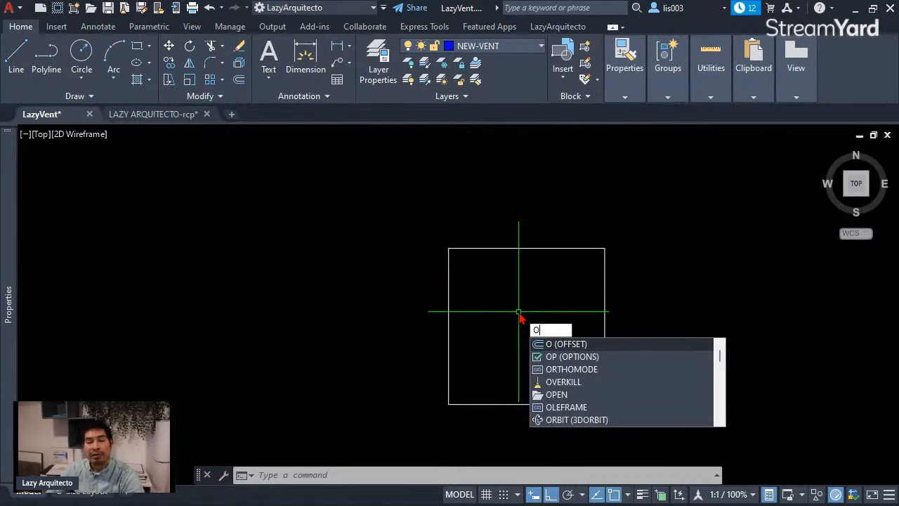
{"action": "key", "text": "Return"}
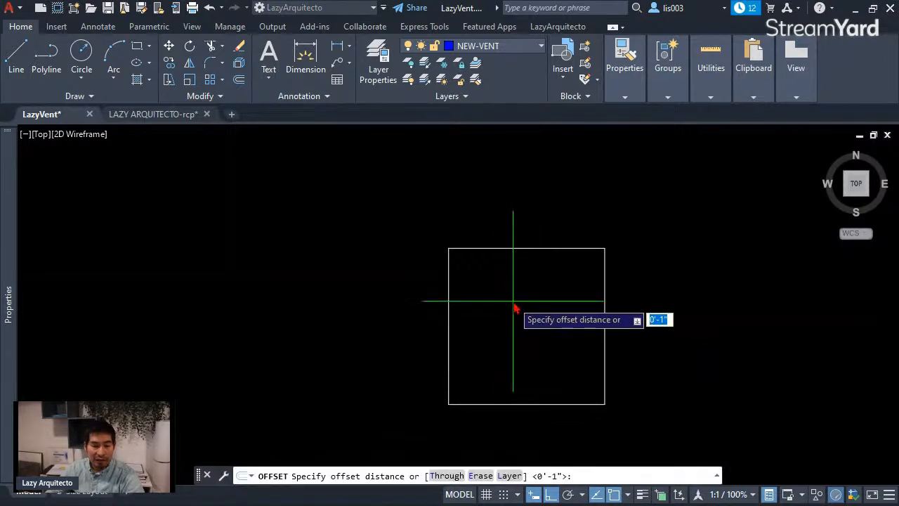
{"action": "type", "text": "1"}
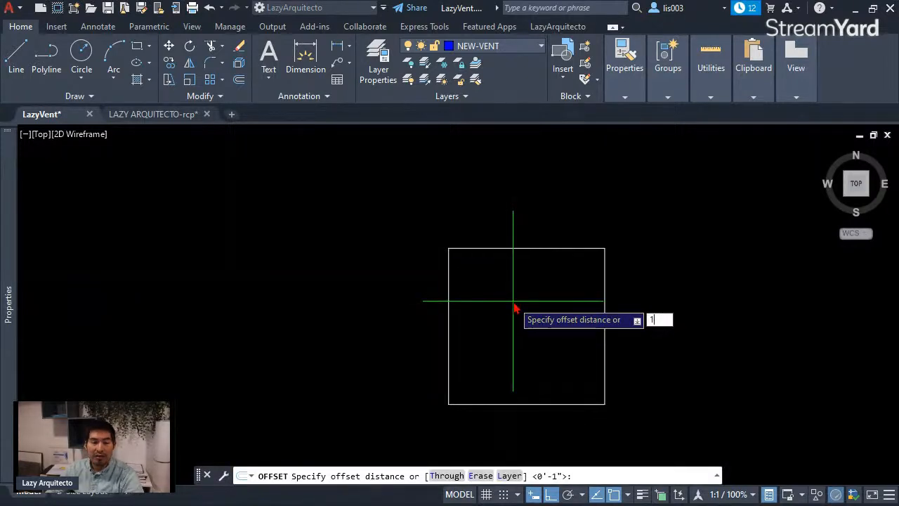
{"action": "key", "text": "Return"}
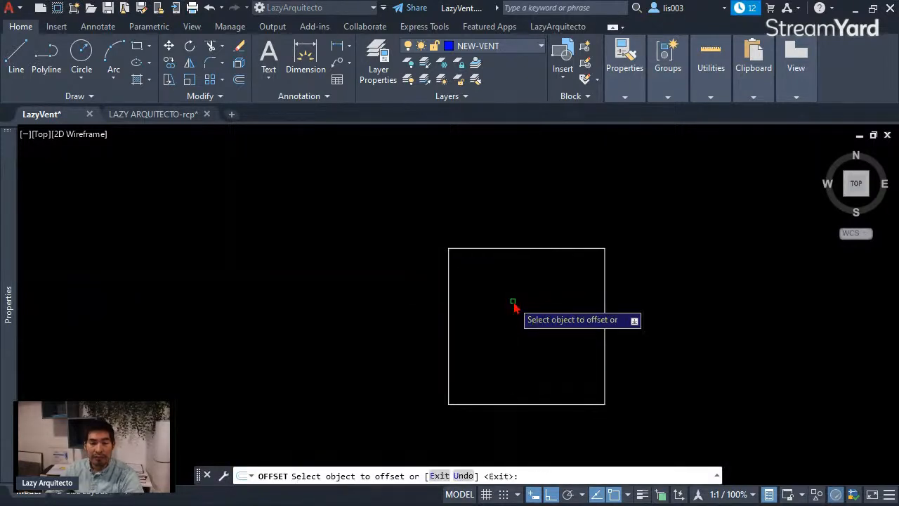
{"action": "left_click", "coordinate": [496, 249]}
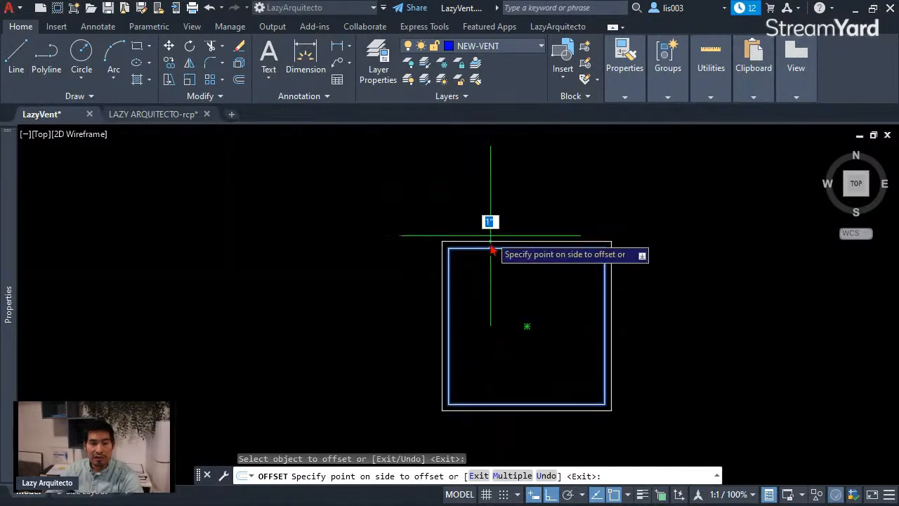
{"action": "left_click", "coordinate": [493, 308]}
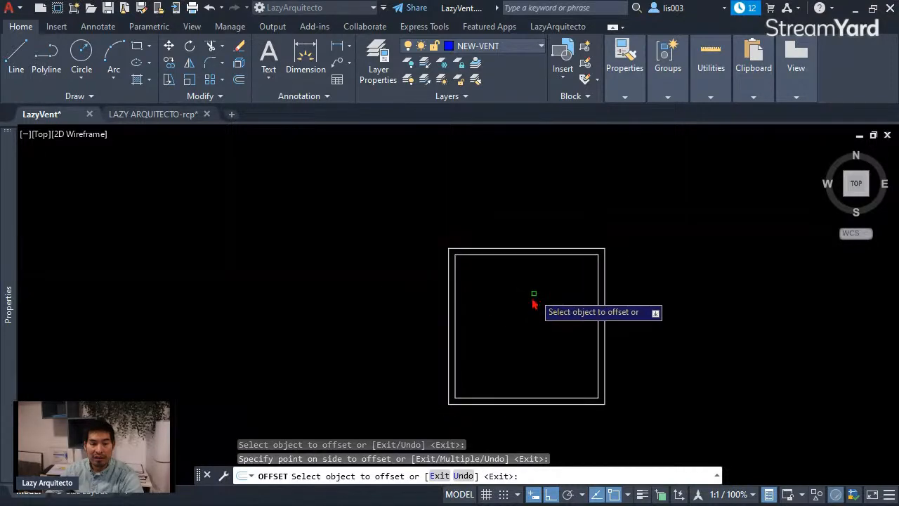
{"action": "key", "text": "Return"}
{"action": "scroll", "coordinate": [554, 308], "scroll_direction": "down", "scroll_amount": 2}
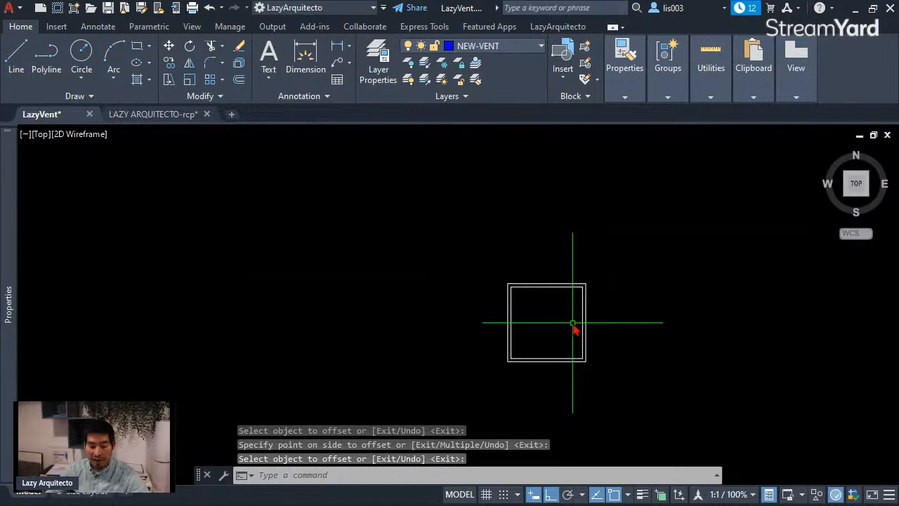
Step: Draw a diagonal line from the inner square's upper-right corner to its lower-left corner
{"action": "type", "text": "L"}
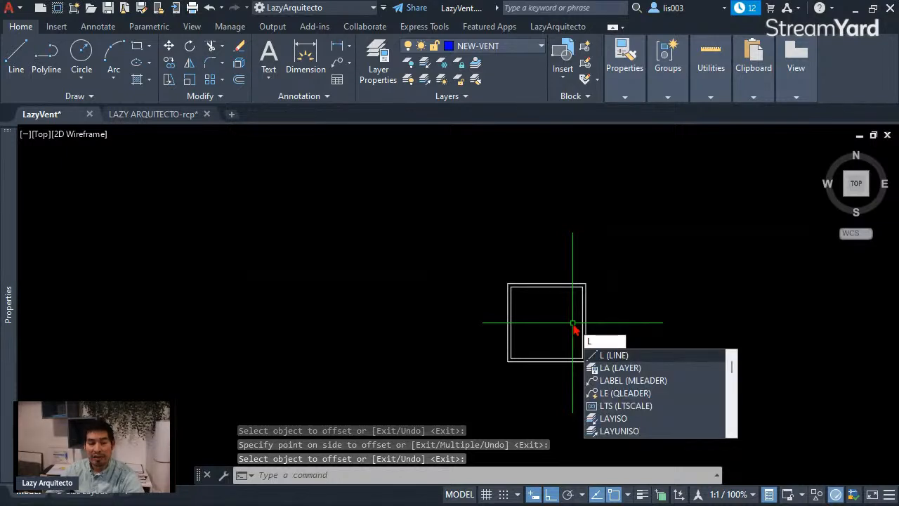
{"action": "key", "text": "Return"}
{"action": "left_click", "coordinate": [582, 288]}
{"action": "scroll", "coordinate": [563, 330], "scroll_direction": "up", "scroll_amount": 2}
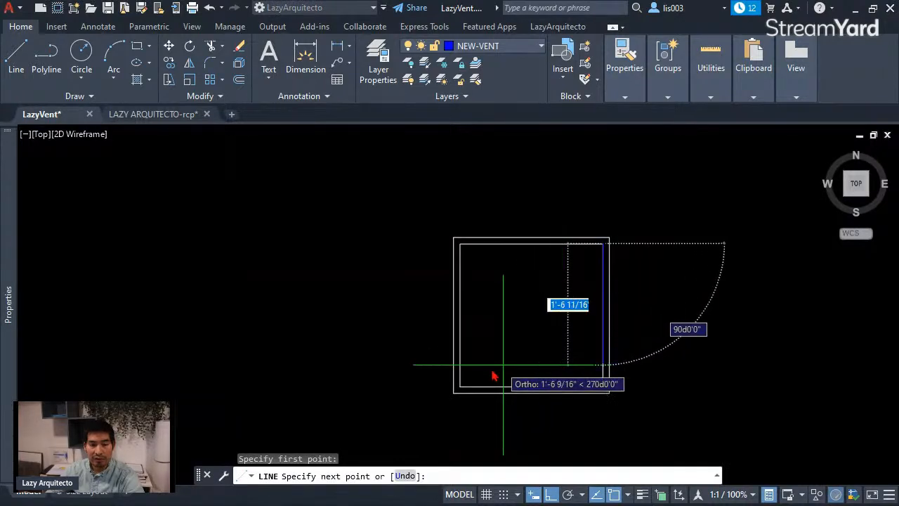
{"action": "left_click", "coordinate": [461, 384]}
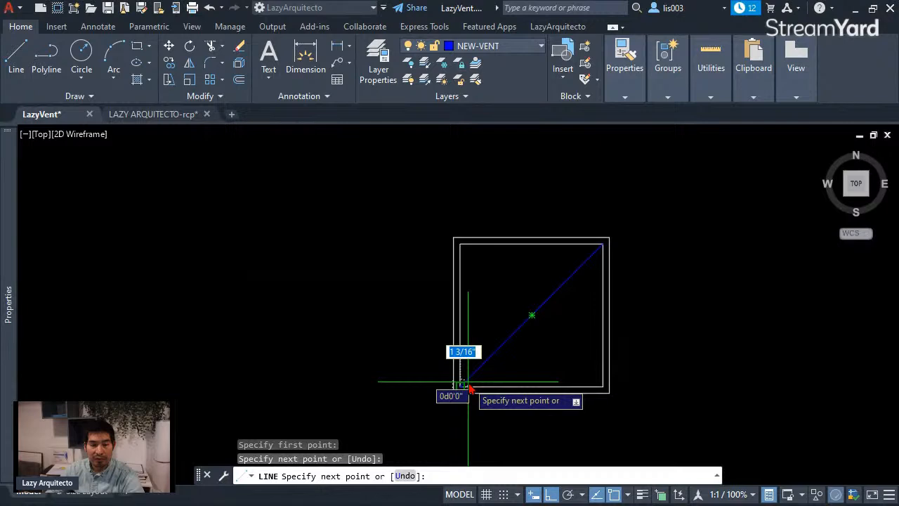
{"action": "key", "text": "Escape"}
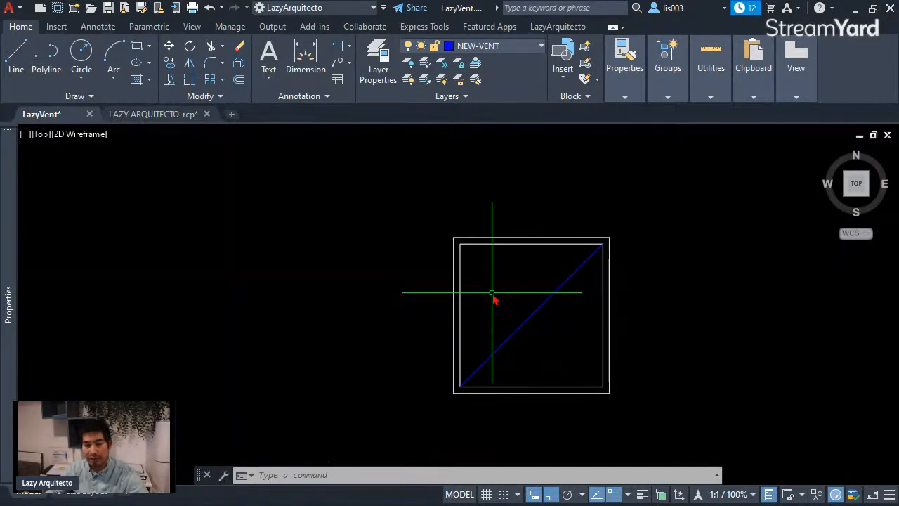
Step: Draw the crossing diagonal from the inner square's upper-left corner to its lower-right corner, leaving nothing selected
{"action": "type", "text": "l"}
{"action": "key", "text": "Return"}
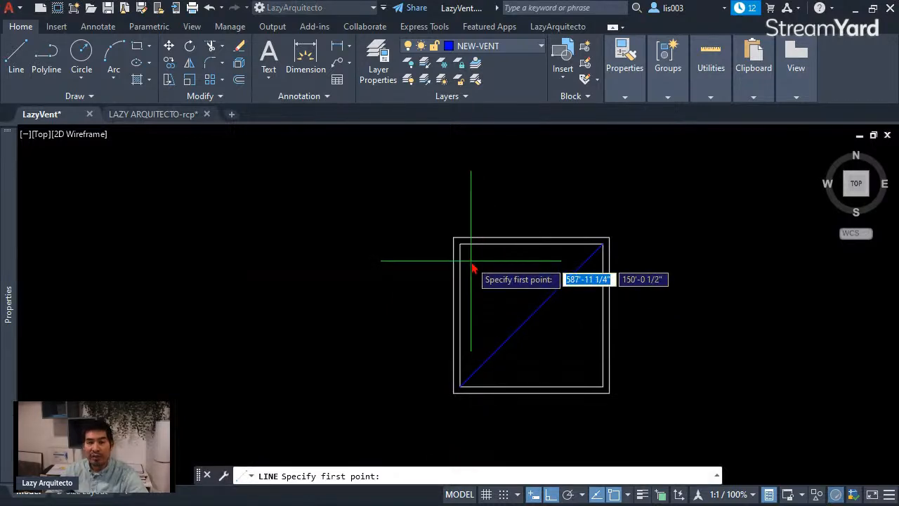
{"action": "left_click", "coordinate": [460, 246]}
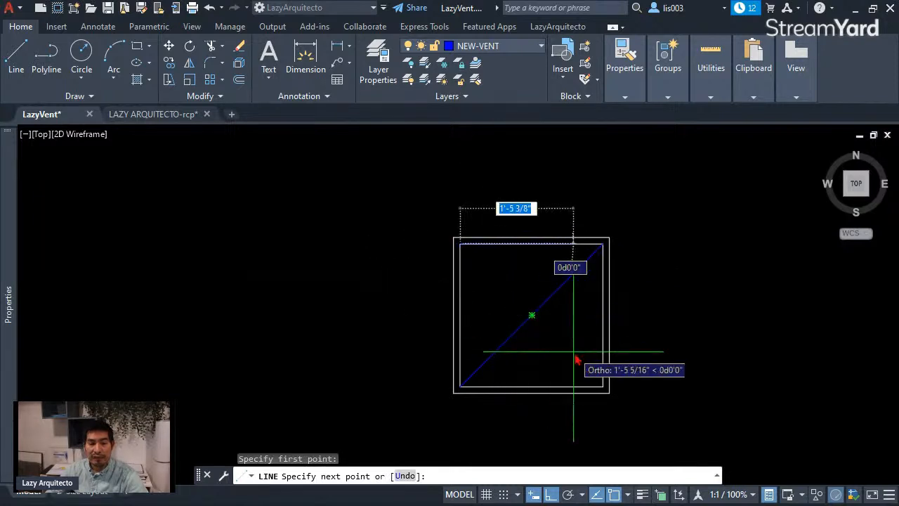
{"action": "left_click", "coordinate": [602, 386]}
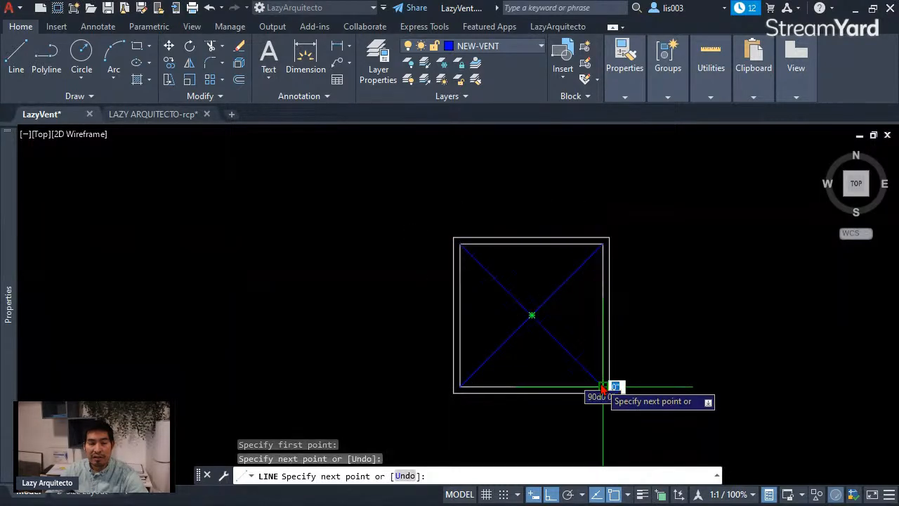
{"action": "key", "text": "Return"}
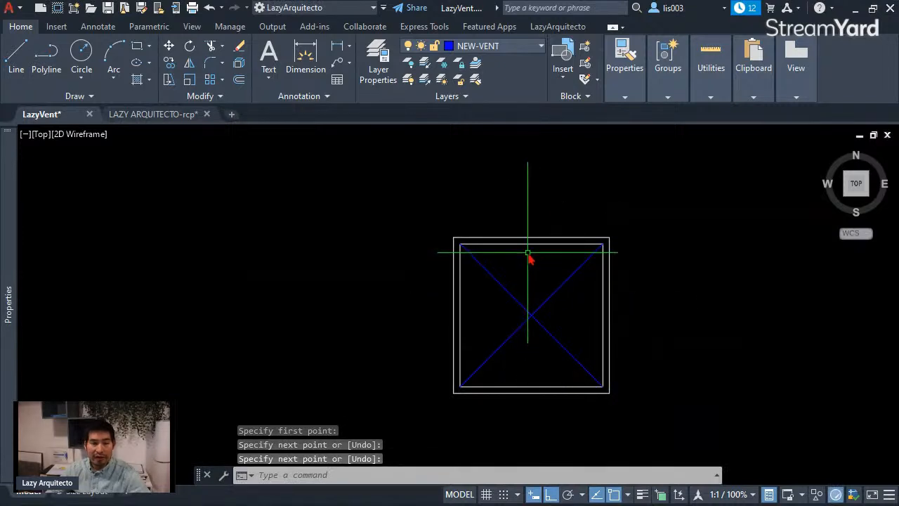
{"action": "left_click", "coordinate": [602, 271]}
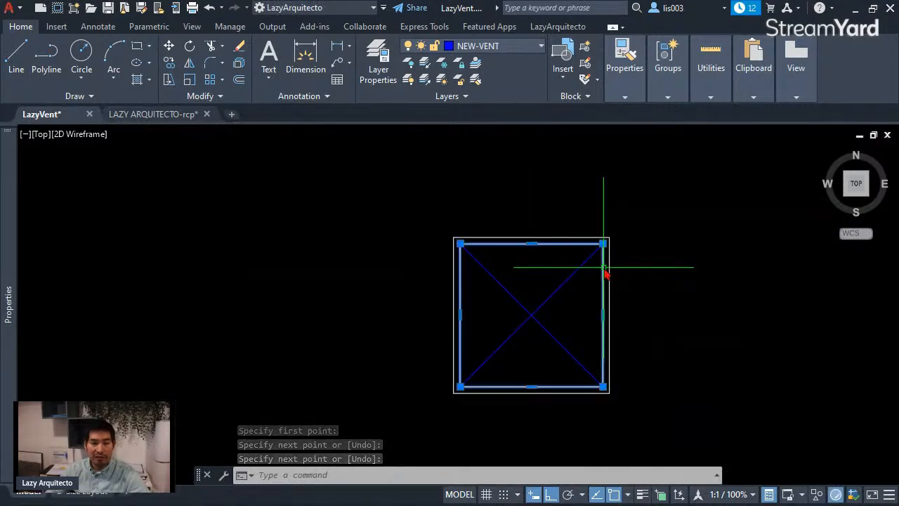
{"action": "key", "text": "Escape"}
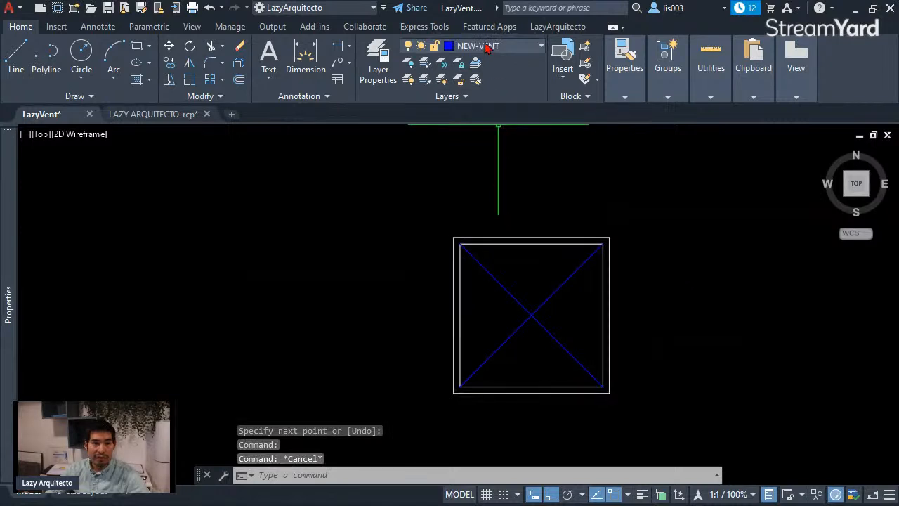
Step: Make layer 0 current, move both squares and both diagonals to layer 0, and deselect them
{"action": "left_click", "coordinate": [501, 47]}
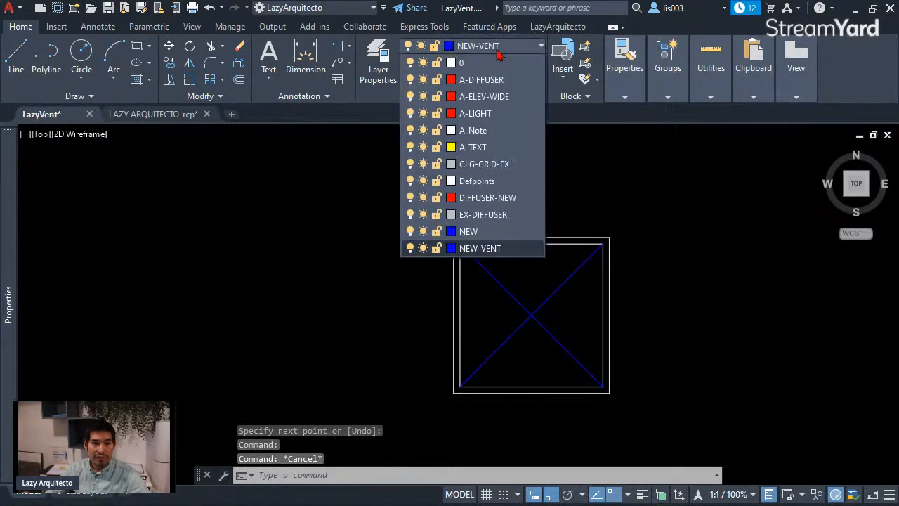
{"action": "left_click", "coordinate": [463, 63]}
{"action": "left_click", "coordinate": [647, 413]}
{"action": "left_click", "coordinate": [575, 380]}
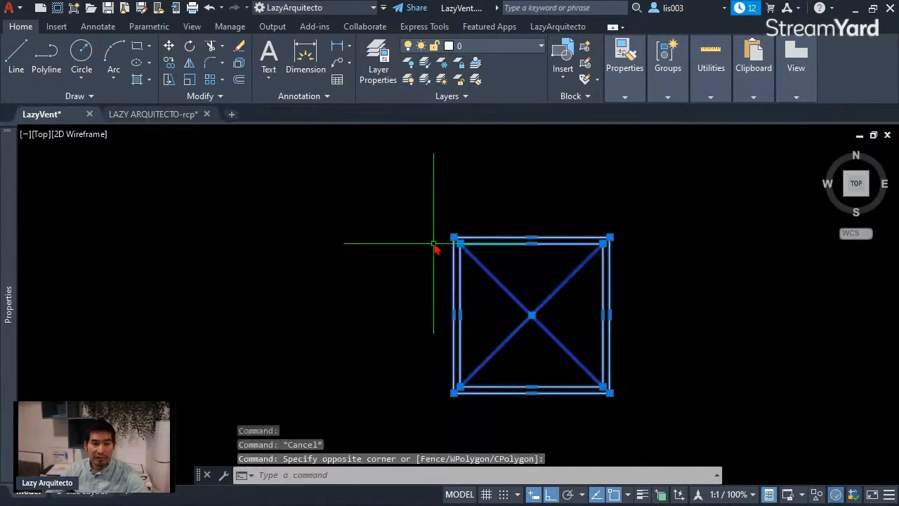
{"action": "left_click", "coordinate": [478, 47]}
{"action": "left_click", "coordinate": [472, 63]}
{"action": "key", "text": "Escape"}
{"action": "scroll", "coordinate": [516, 292], "scroll_direction": "down", "scroll_amount": 3}
{"action": "scroll", "coordinate": [534, 316], "scroll_direction": "up", "scroll_amount": 1}
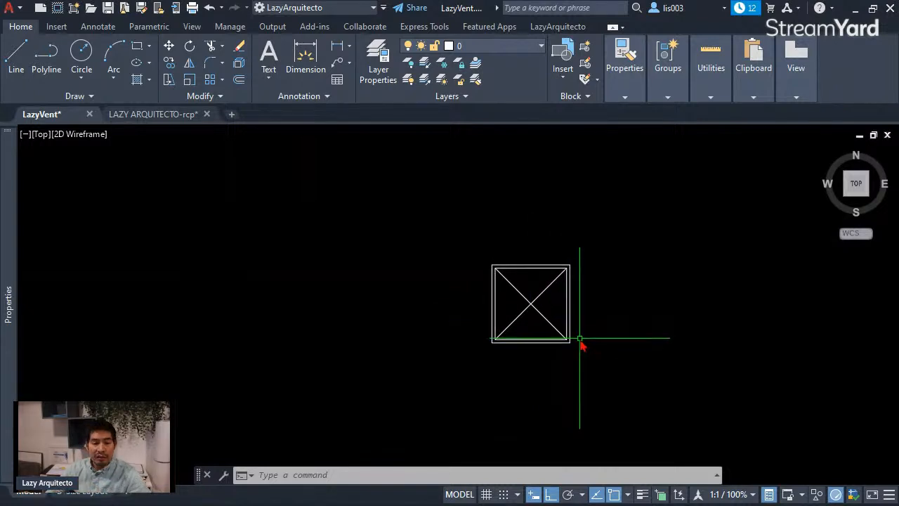
Step: Inspect the existing HVAC diffuser block in the legend, including where its insertion point sits
{"action": "scroll", "coordinate": [583, 351], "scroll_direction": "down", "scroll_amount": 5}
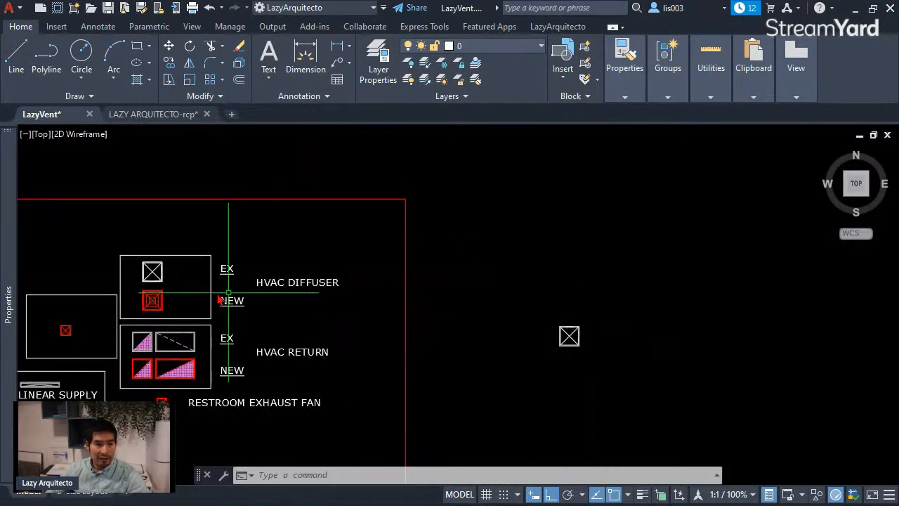
{"action": "scroll", "coordinate": [155, 276], "scroll_direction": "up", "scroll_amount": 6}
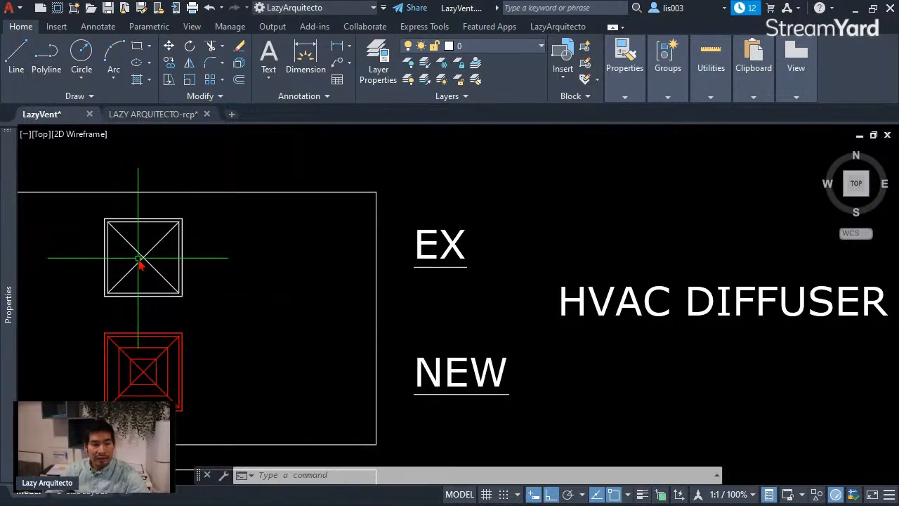
{"action": "left_click", "coordinate": [131, 241]}
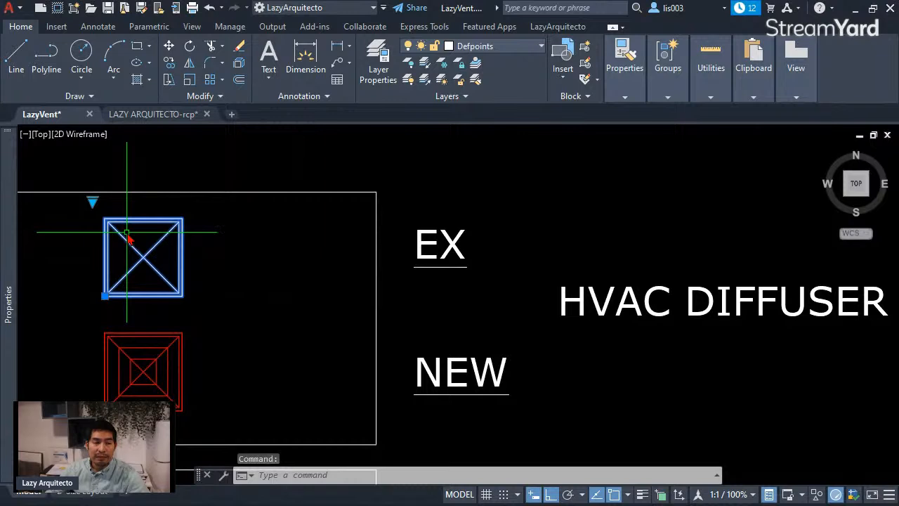
{"action": "key", "text": "Escape"}
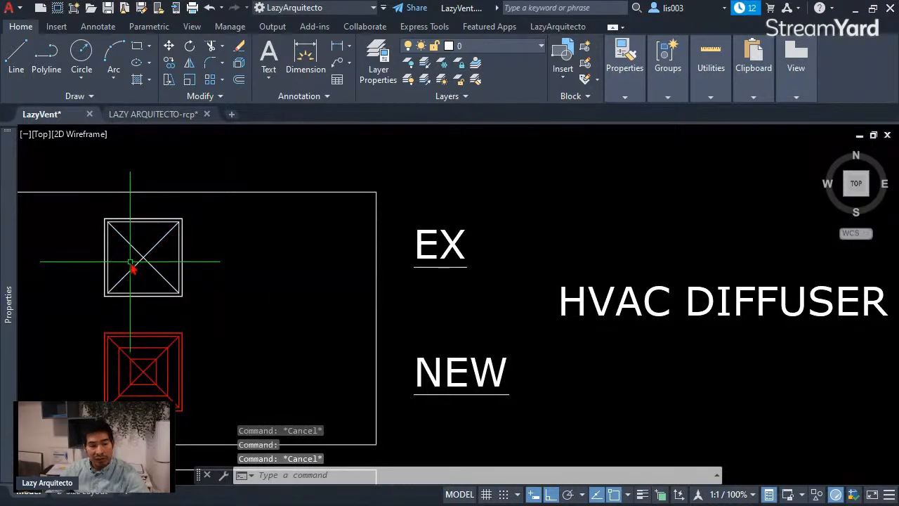
{"action": "scroll", "coordinate": [140, 240], "scroll_direction": "down", "scroll_amount": 3}
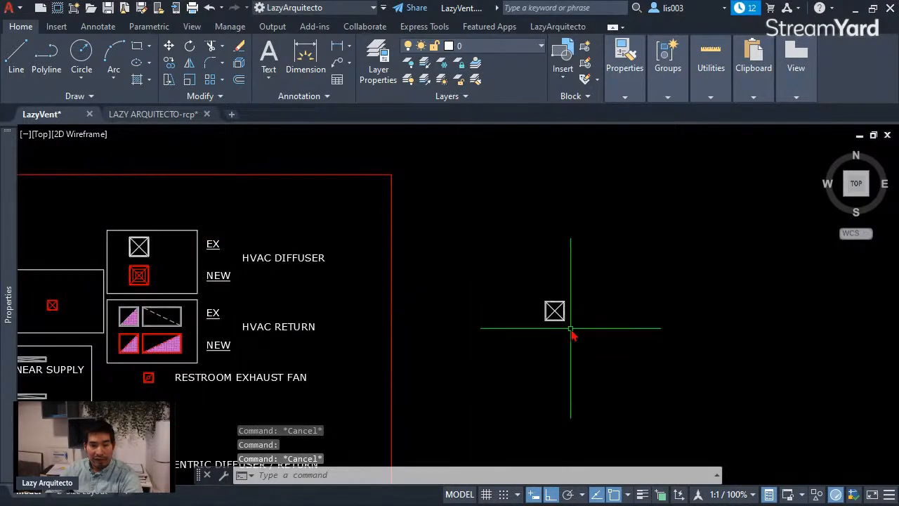
Step: Define the four symbol objects as block LazyVent in inches, with on-screen base point, Convert to block, Scale uniformly and Allow exploding
{"action": "scroll", "coordinate": [566, 325], "scroll_direction": "up", "scroll_amount": 5}
{"action": "middle_click_drag", "start_coordinate": [564, 270], "coordinate": [508, 283]}
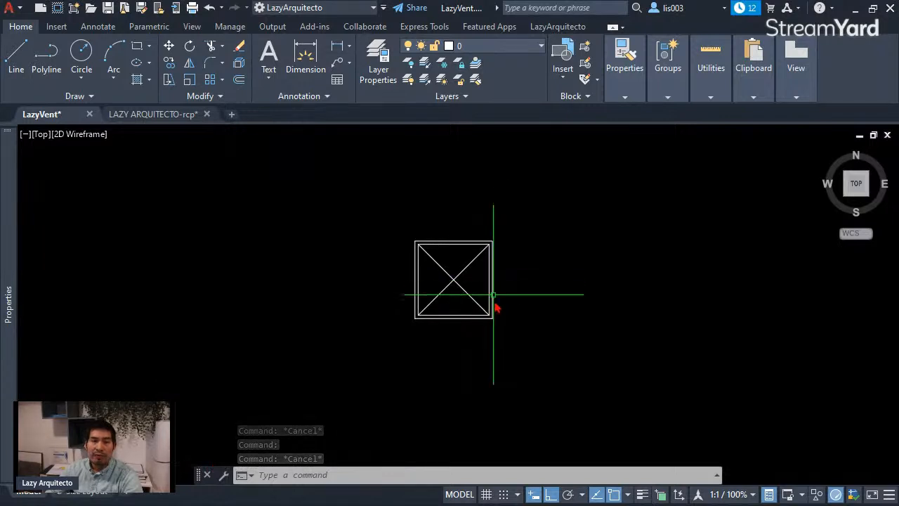
{"action": "left_click", "coordinate": [505, 330]}
{"action": "left_click", "coordinate": [397, 228]}
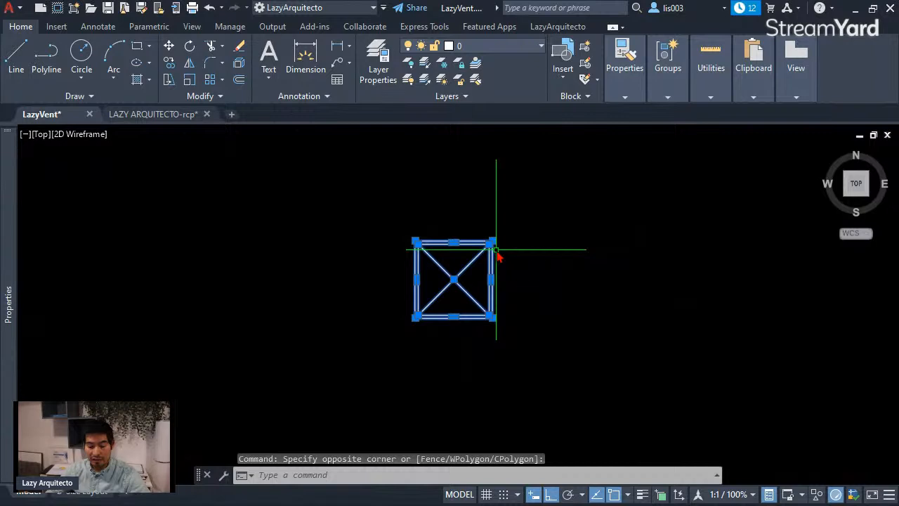
{"action": "type", "text": "B"}
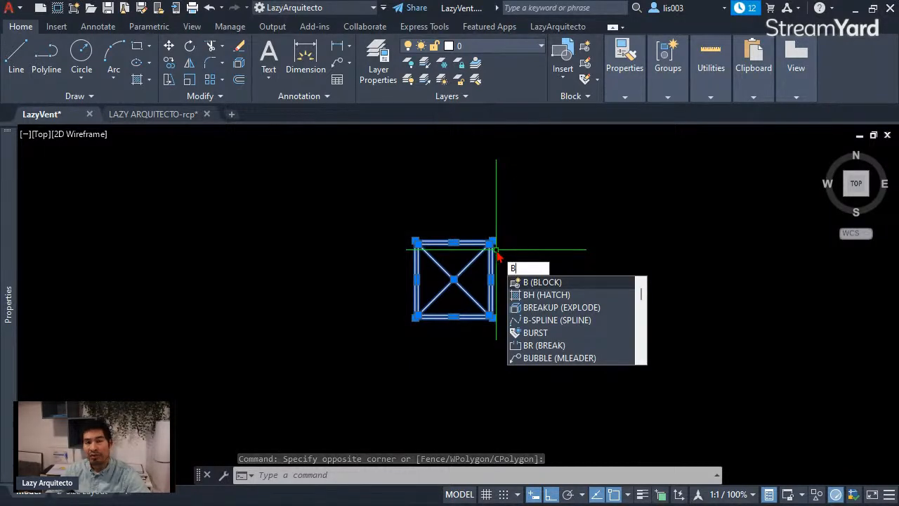
{"action": "key", "text": "Return"}
{"action": "left_click_drag", "start_coordinate": [526, 226], "coordinate": [427, 153]}
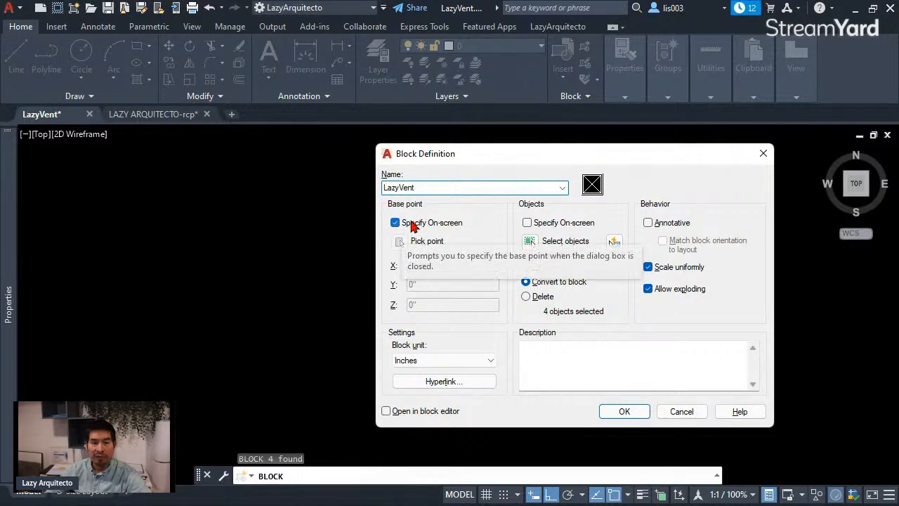
{"action": "left_click", "coordinate": [623, 412]}
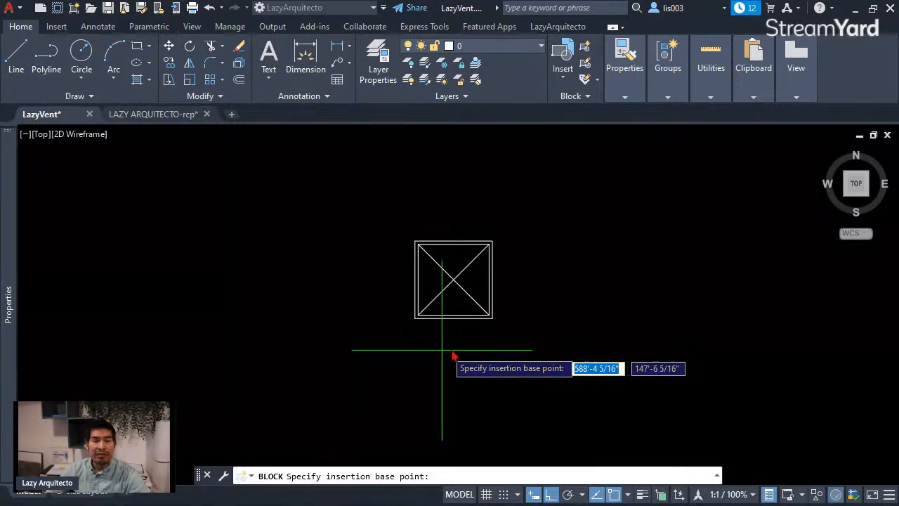
Step: Examine the symbol's lower-left corner as an insertion base point, leave the point unpicked, and switch to the LAZY ARQUITECTO-rcp drawing
{"action": "scroll", "coordinate": [554, 342], "scroll_direction": "down", "scroll_amount": 2}
{"action": "scroll", "coordinate": [554, 341], "scroll_direction": "up", "scroll_amount": 2}
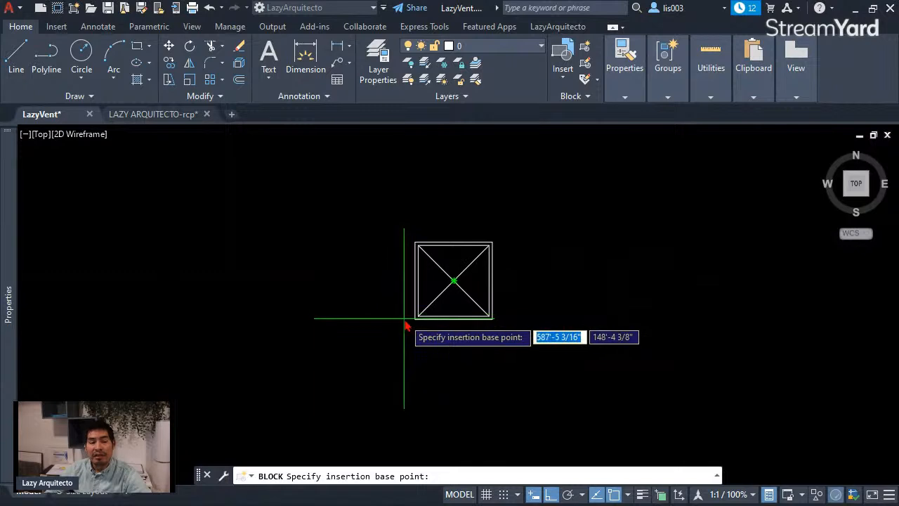
{"action": "scroll", "coordinate": [406, 327], "scroll_direction": "up", "scroll_amount": 3}
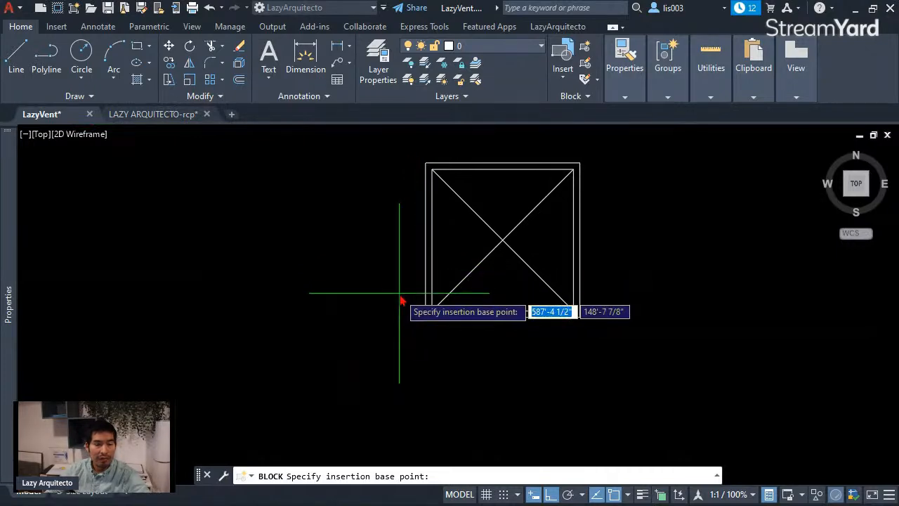
{"action": "key", "text": "Escape"}
{"action": "left_click", "coordinate": [176, 114]}
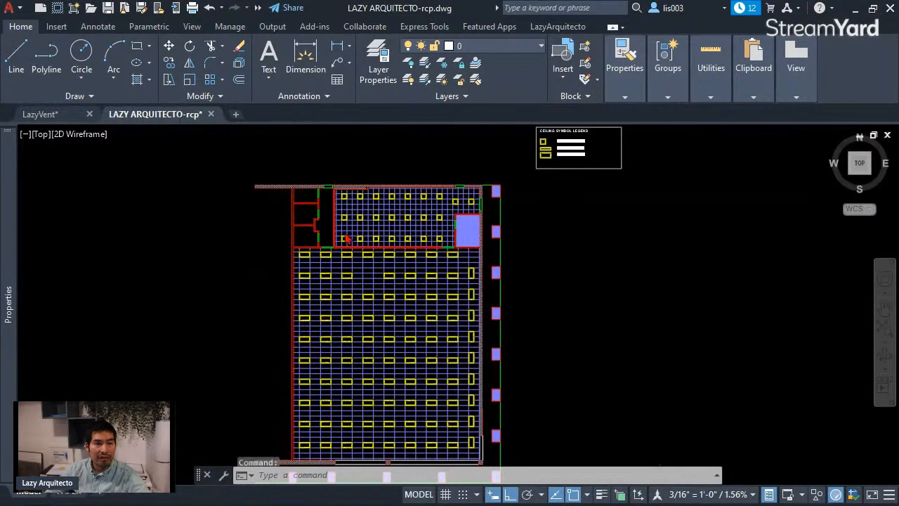
Step: Examine where the insertion point of an existing rectangular light fixture sits on the ceiling grid, and deselect the fixture
{"action": "scroll", "coordinate": [390, 298], "scroll_direction": "up", "scroll_amount": 3}
{"action": "scroll", "coordinate": [390, 298], "scroll_direction": "up", "scroll_amount": 3}
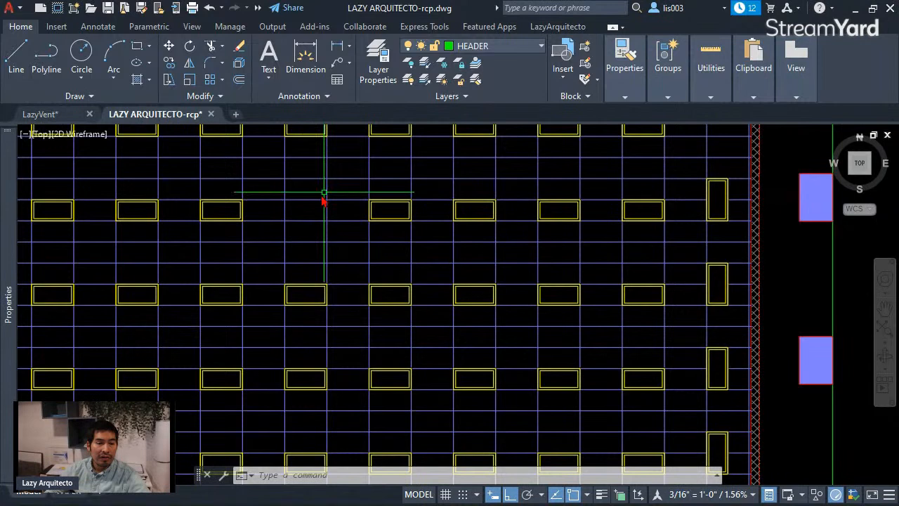
{"action": "left_click", "coordinate": [392, 221]}
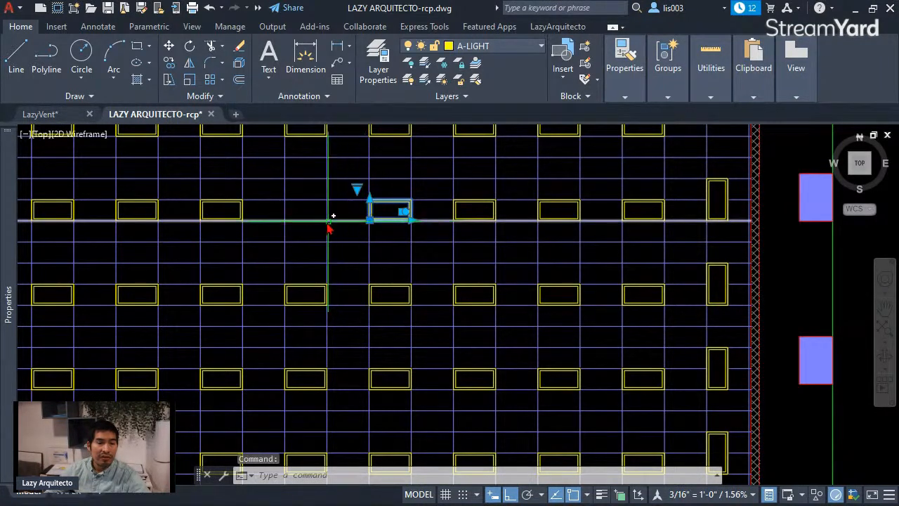
{"action": "key", "text": "Escape"}
{"action": "scroll", "coordinate": [284, 218], "scroll_direction": "up", "scroll_amount": 3}
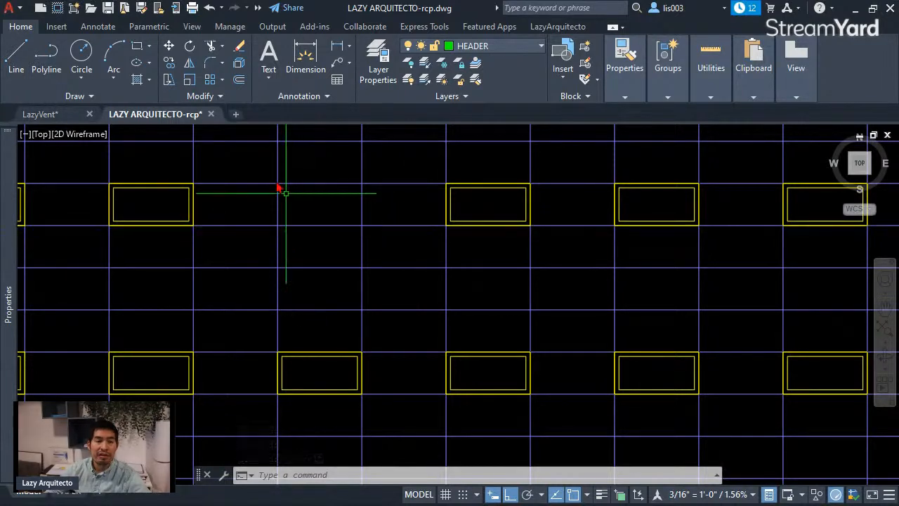
Step: In the LazyVent drawing, define the four symbol objects as block LazyVent with the outer square's lower-left corner as base point
{"action": "left_click", "coordinate": [42, 115]}
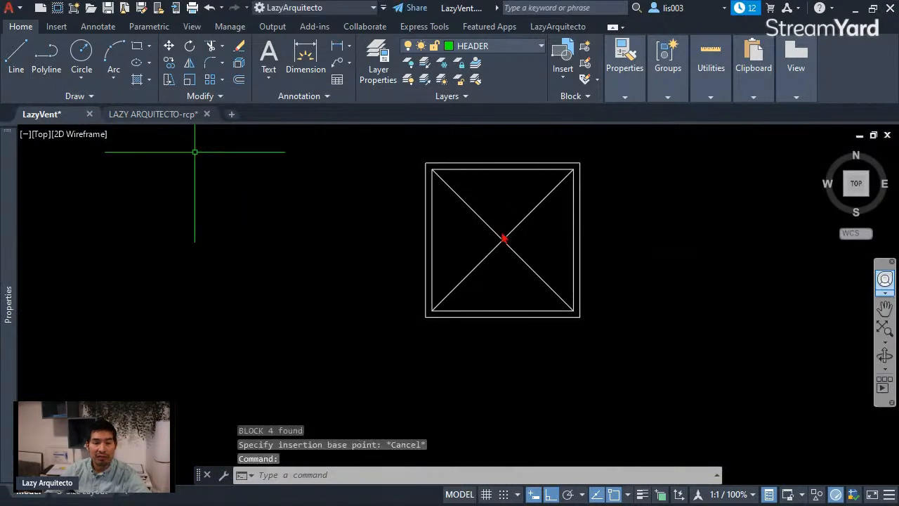
{"action": "left_click", "coordinate": [591, 343]}
{"action": "left_click", "coordinate": [383, 165]}
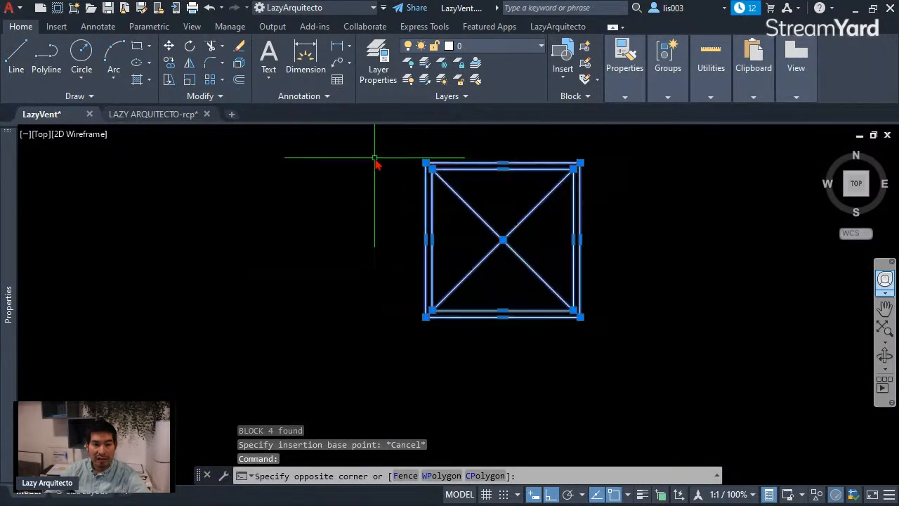
{"action": "type", "text": "b"}
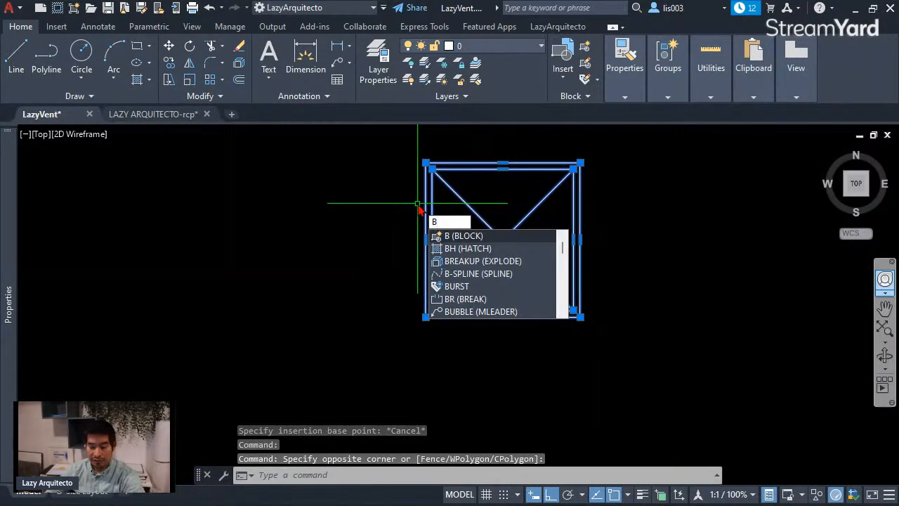
{"action": "key", "text": "Return"}
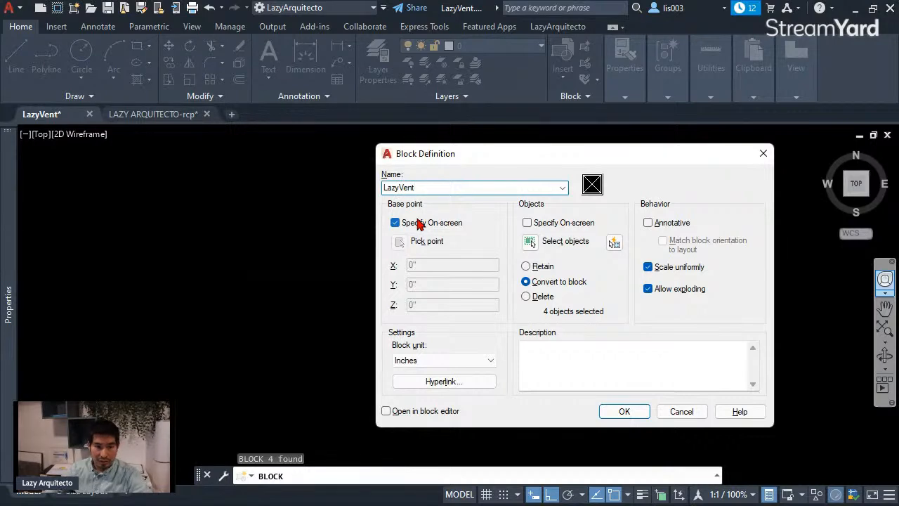
{"action": "left_click", "coordinate": [627, 411]}
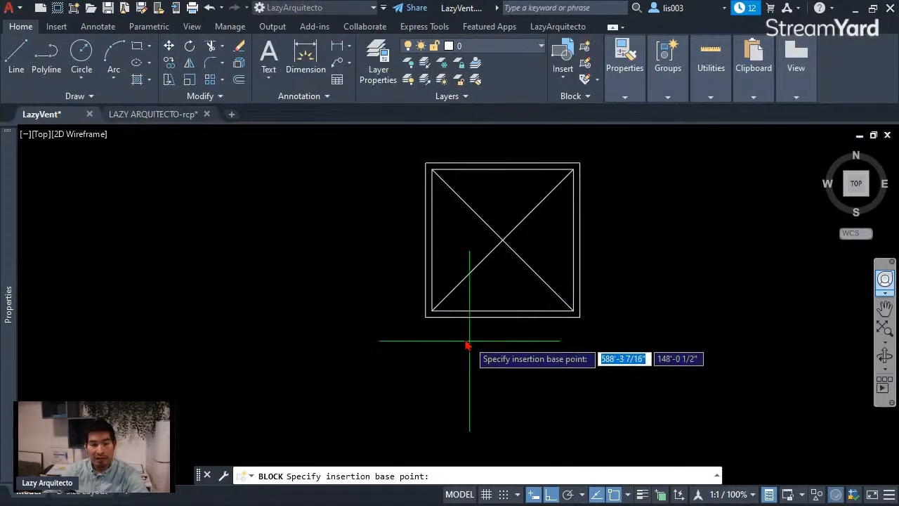
{"action": "left_click", "coordinate": [426, 318]}
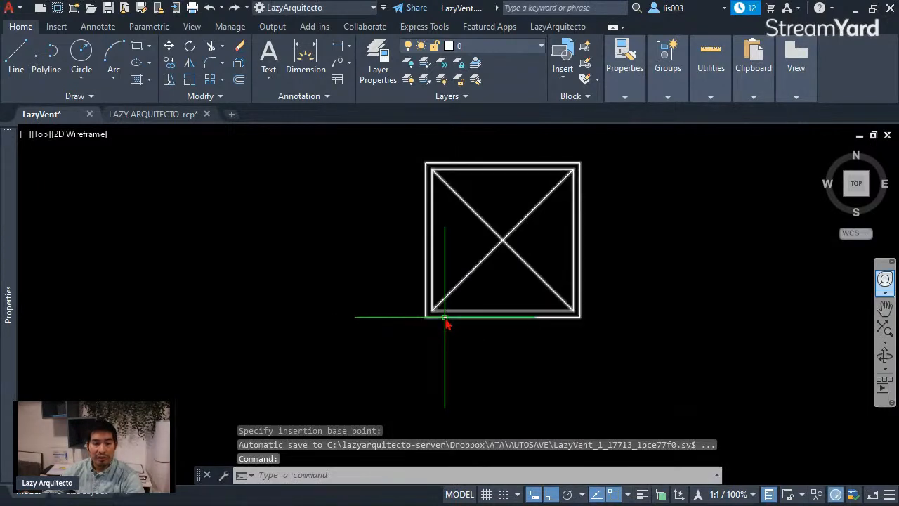
Step: Check the new block's insertion grip and open the LazyVent block definition in the Block Editor
{"action": "left_click", "coordinate": [445, 318]}
{"action": "scroll", "coordinate": [457, 326], "scroll_direction": "down", "scroll_amount": 3}
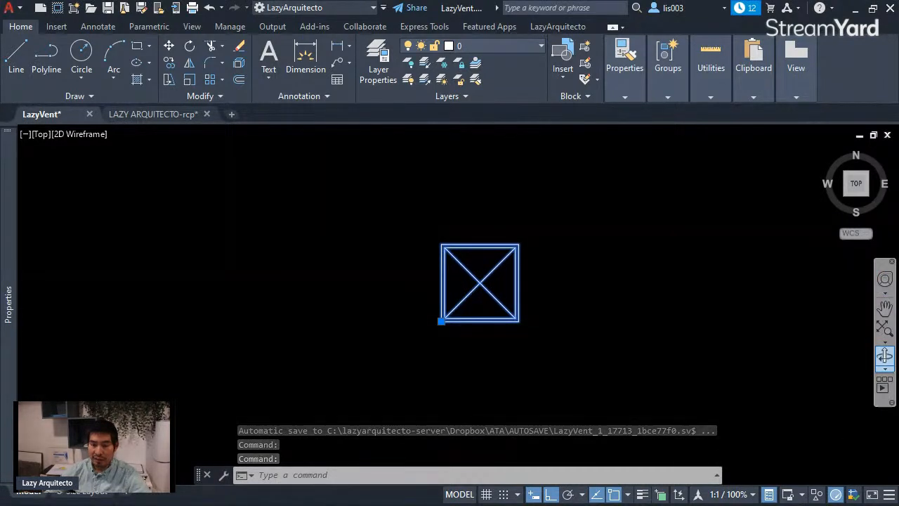
{"action": "left_click_drag", "start_coordinate": [898, 453], "coordinate": [671, 429]}
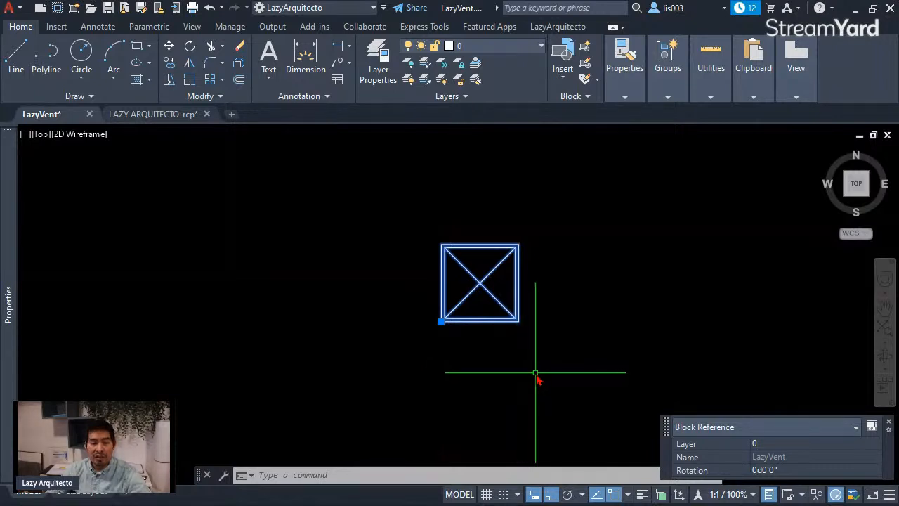
{"action": "scroll", "coordinate": [520, 376], "scroll_direction": "down", "scroll_amount": 3}
{"action": "key", "text": "Escape"}
{"action": "double_click", "coordinate": [518, 329]}
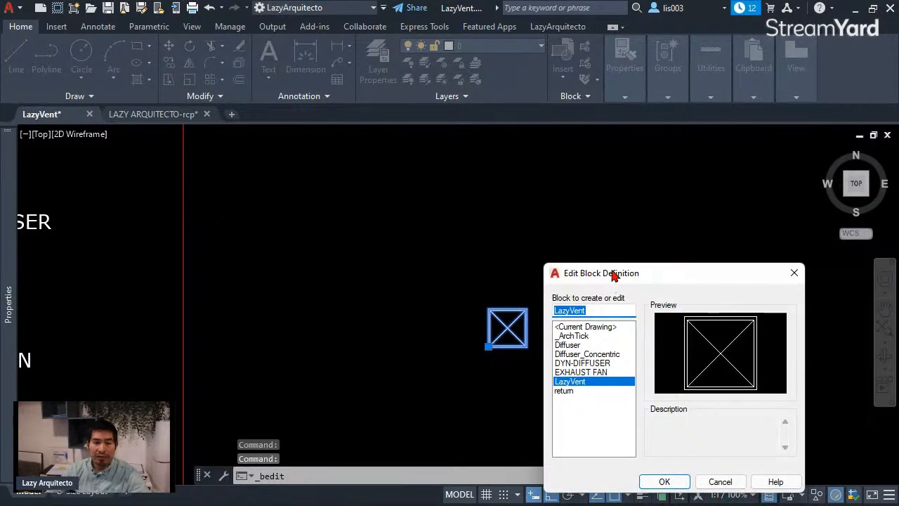
{"action": "left_click_drag", "start_coordinate": [616, 274], "coordinate": [450, 205]}
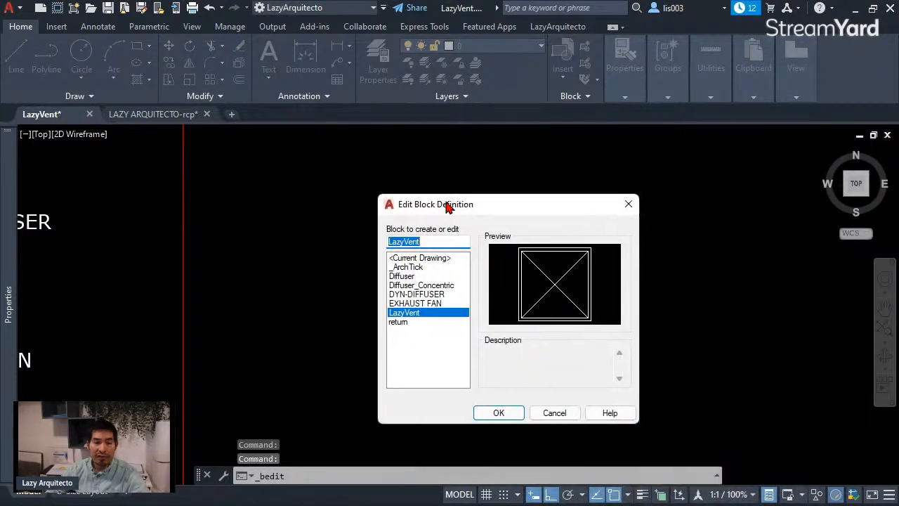
{"action": "left_click", "coordinate": [498, 413]}
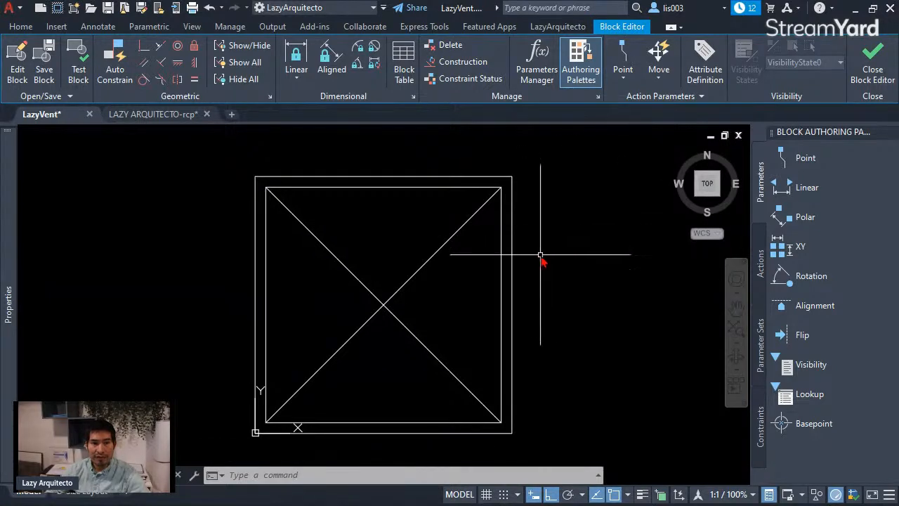
Step: Close and reopen the Block Authoring Palettes and the Properties palette
{"action": "scroll", "coordinate": [541, 261], "scroll_direction": "down", "scroll_amount": 3}
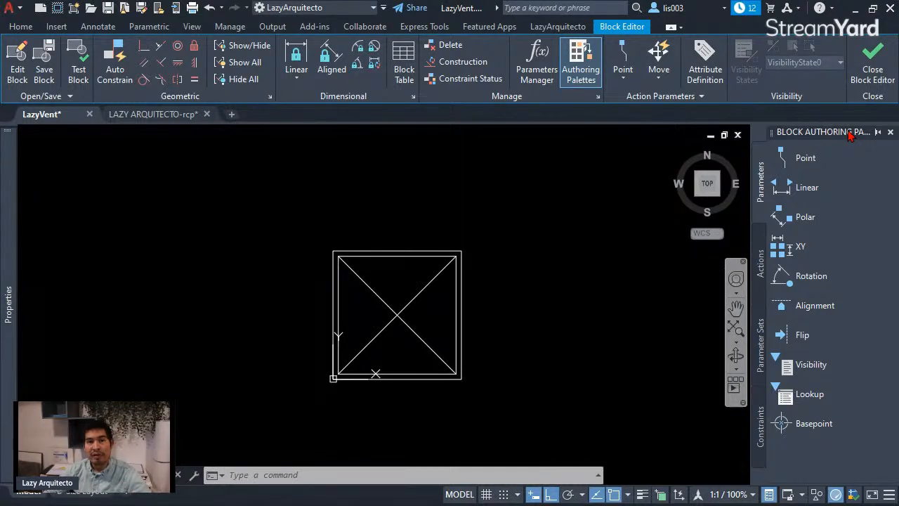
{"action": "left_click", "coordinate": [890, 132]}
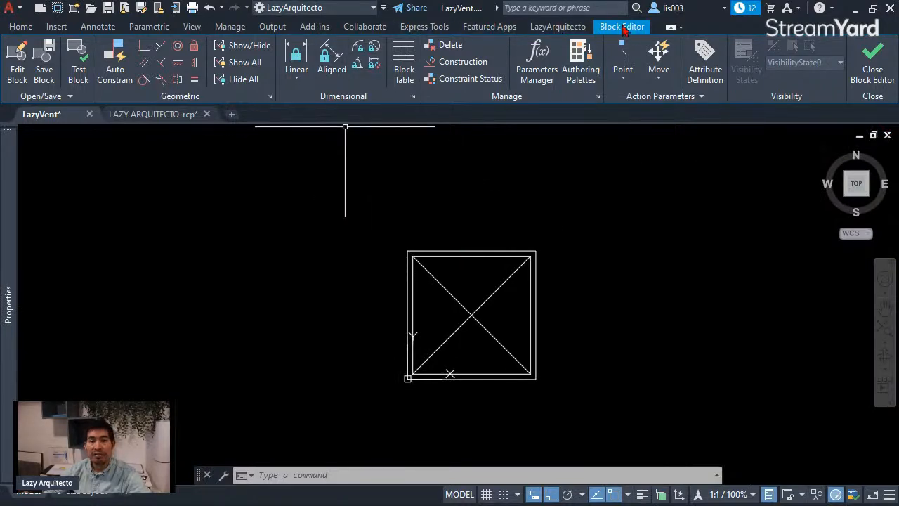
{"action": "left_click", "coordinate": [581, 83]}
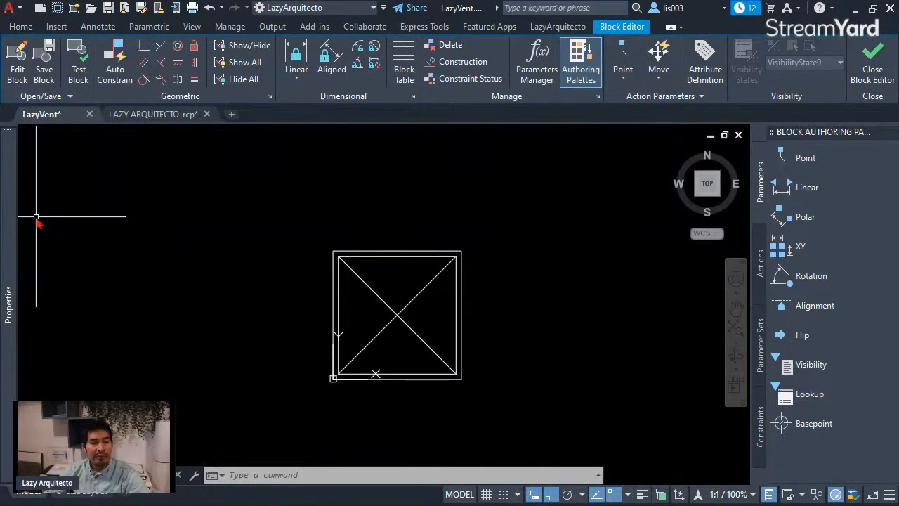
{"action": "mouse_move", "coordinate": [18, 159]}
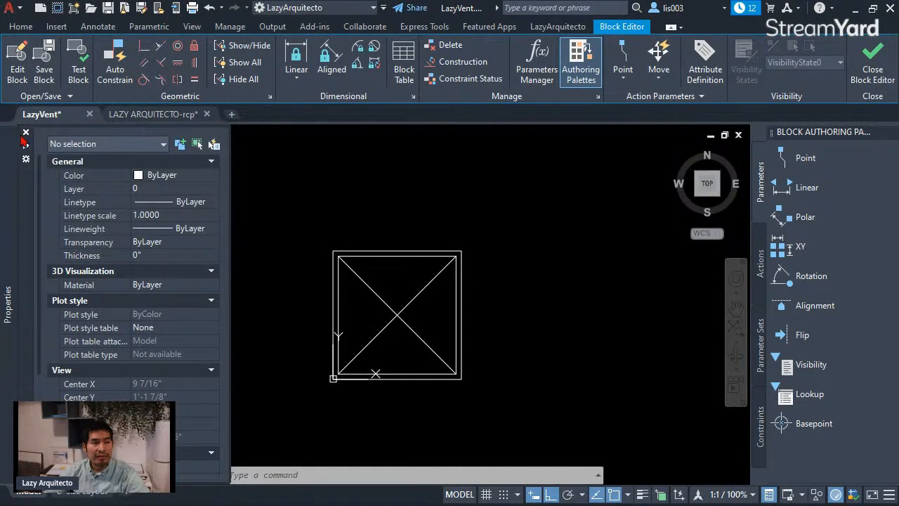
{"action": "left_click", "coordinate": [26, 133]}
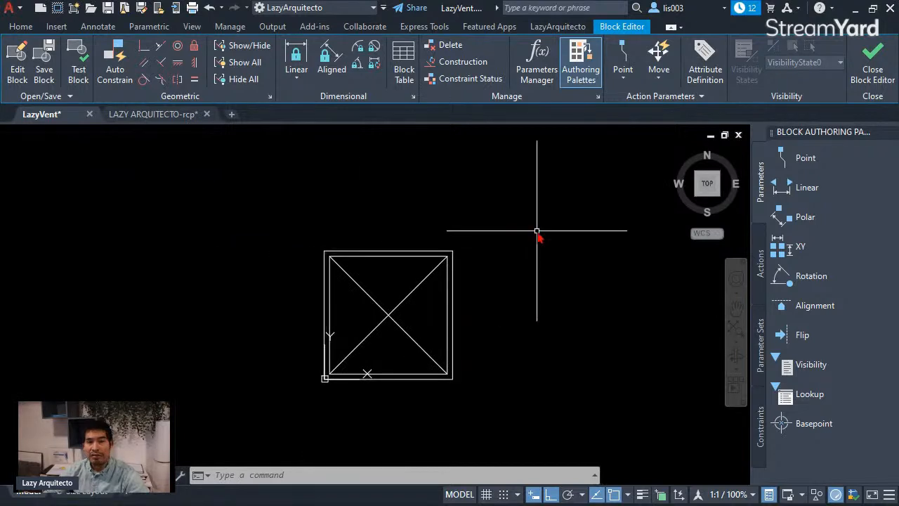
{"action": "type", "text": "PR"}
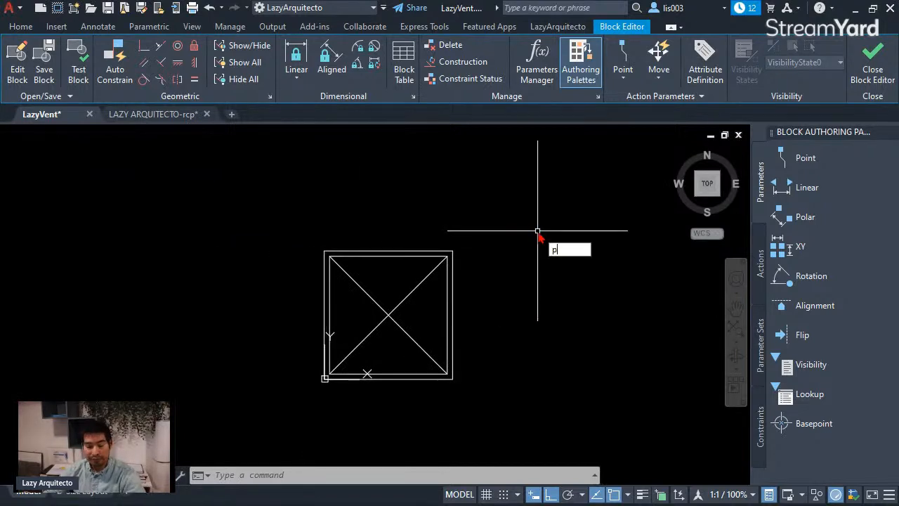
{"action": "key", "text": "Return"}
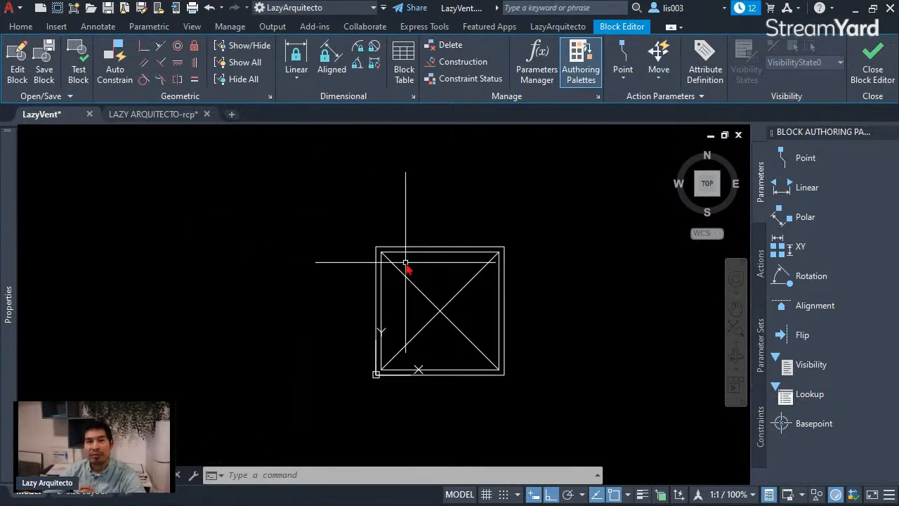
Step: Add a linear parameter from the outer square's lower-left corner to its lower-right corner, with its label below the symbol
{"action": "middle_click_drag", "start_coordinate": [498, 237], "coordinate": [476, 248]}
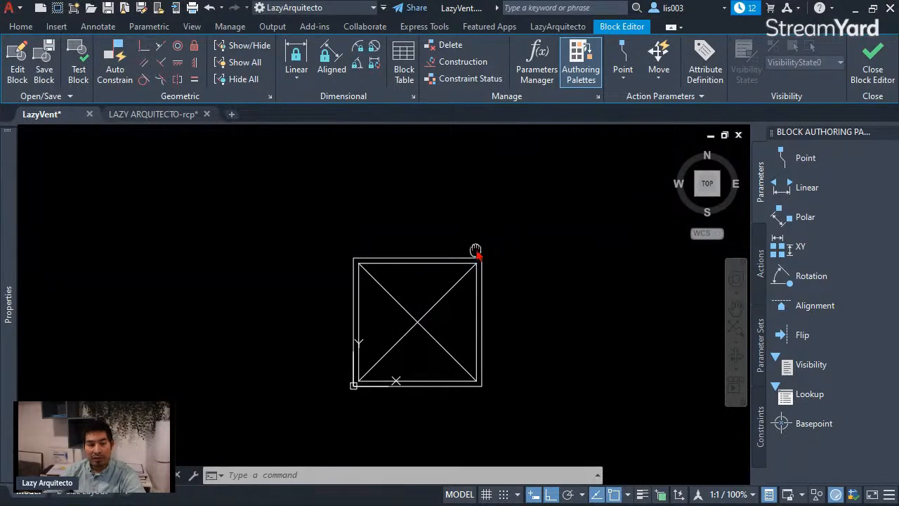
{"action": "middle_click_drag", "start_coordinate": [539, 268], "coordinate": [534, 253]}
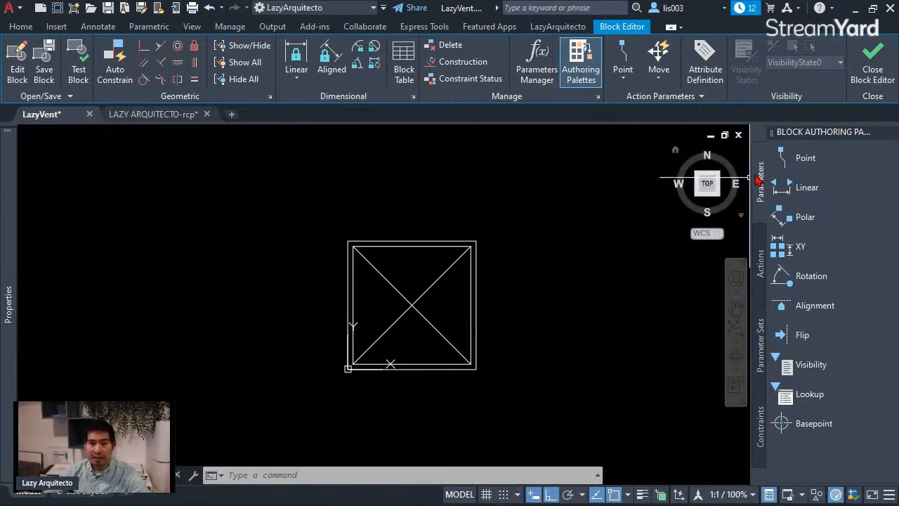
{"action": "left_click", "coordinate": [808, 188]}
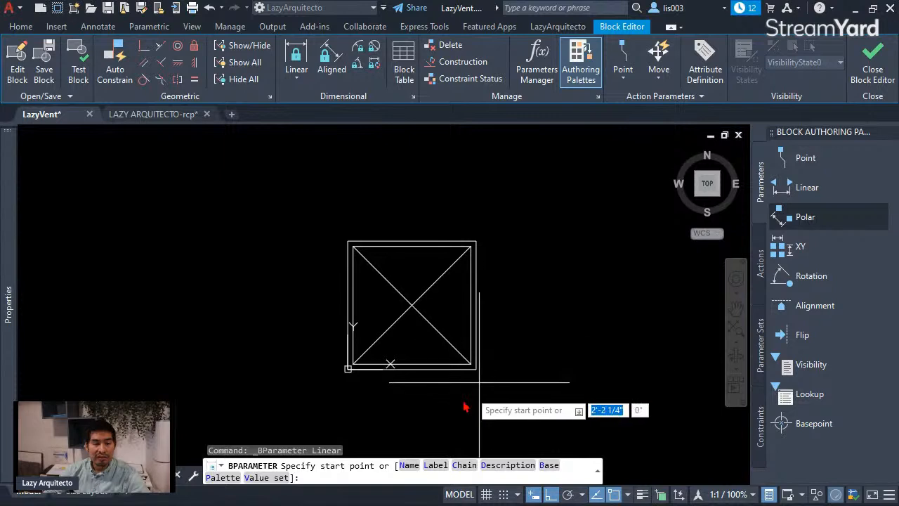
{"action": "left_click", "coordinate": [347, 369]}
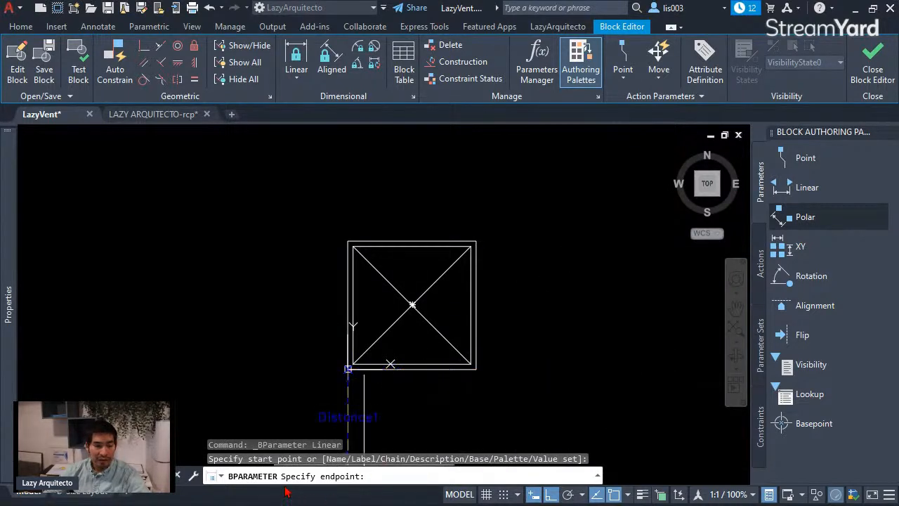
{"action": "left_click", "coordinate": [476, 378]}
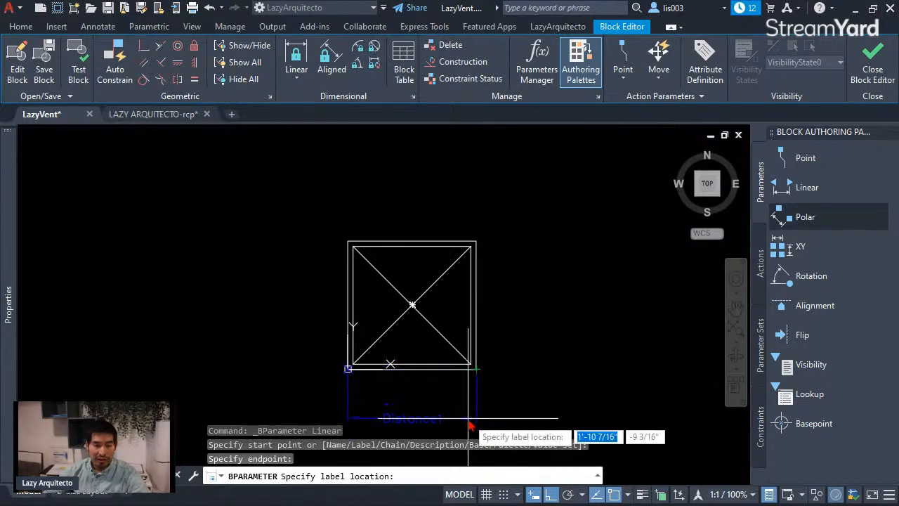
{"action": "left_click", "coordinate": [416, 420]}
{"action": "middle_click_drag", "start_coordinate": [527, 387], "coordinate": [551, 359]}
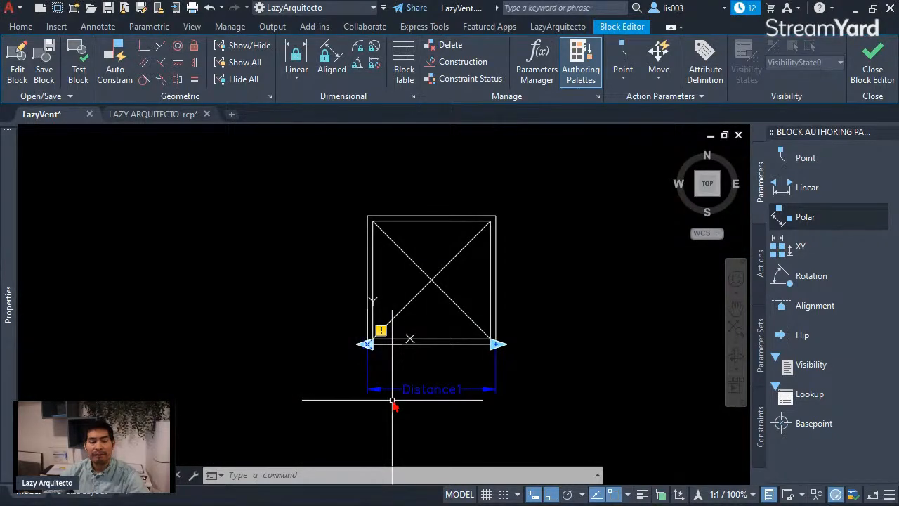
Step: Rename the linear parameter below the symbol to LENGTH through its distance name property
{"action": "left_click", "coordinate": [507, 405]}
{"action": "left_click", "coordinate": [414, 380]}
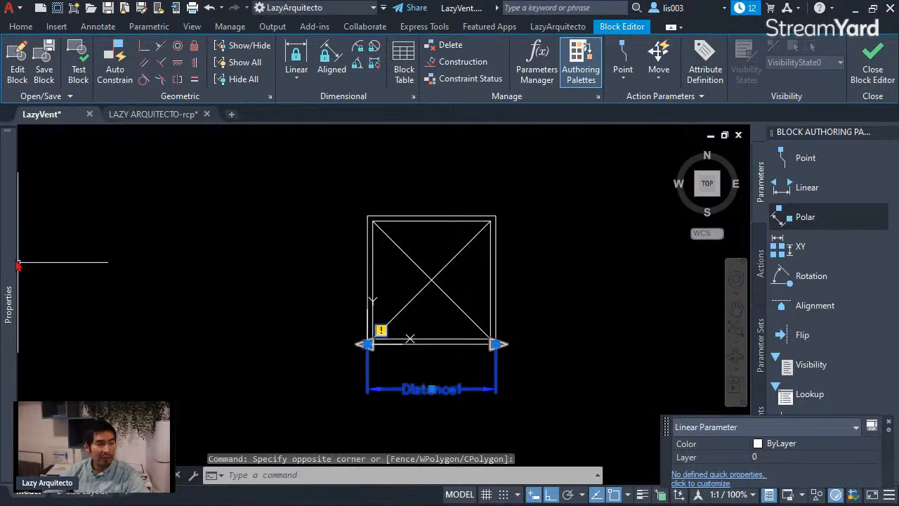
{"action": "mouse_move", "coordinate": [15, 266]}
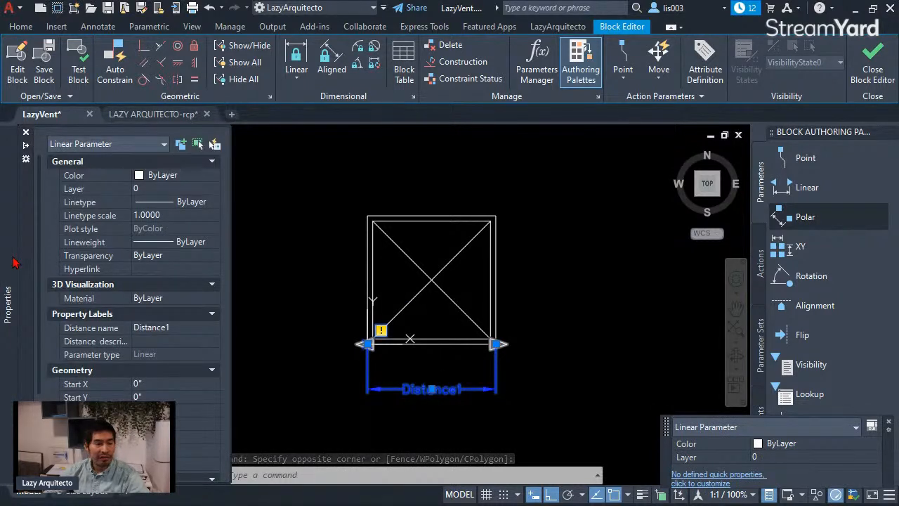
{"action": "scroll", "coordinate": [166, 316], "scroll_direction": "down", "scroll_amount": 3}
{"action": "scroll", "coordinate": [166, 316], "scroll_direction": "up", "scroll_amount": 3}
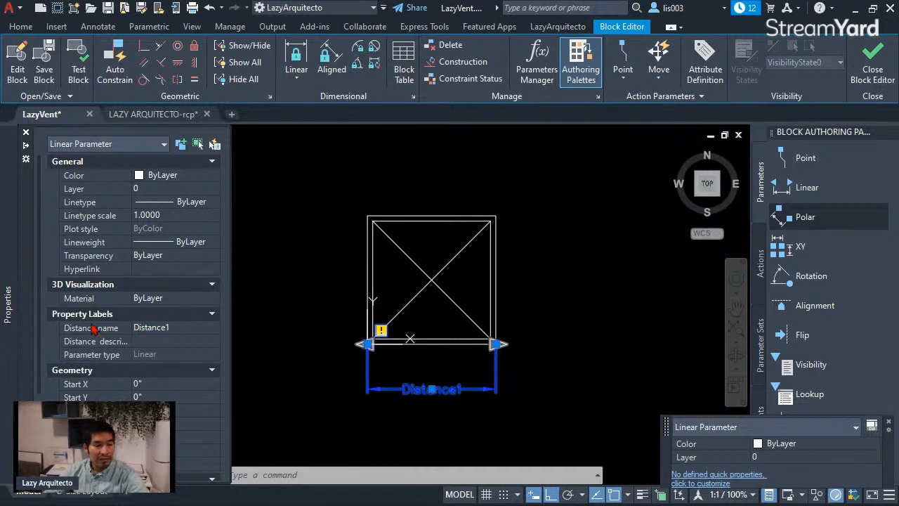
{"action": "left_click", "coordinate": [190, 327]}
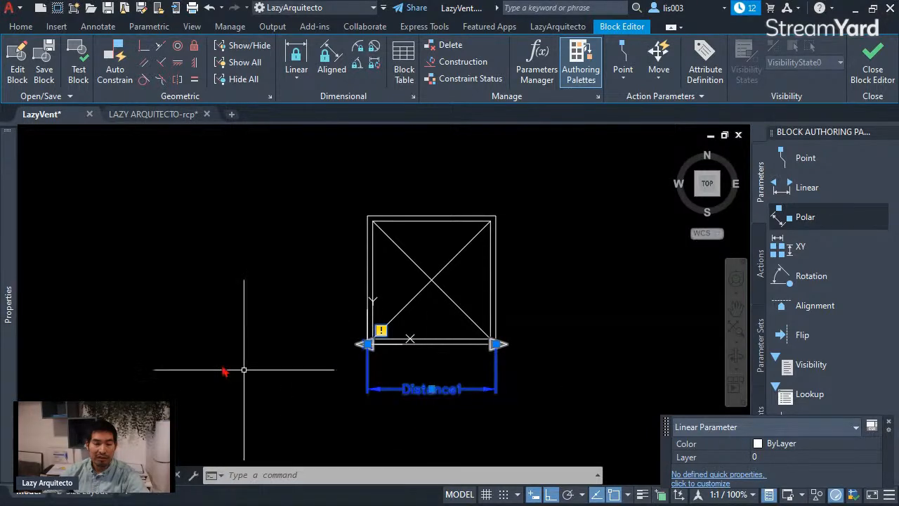
{"action": "mouse_move", "coordinate": [10, 320]}
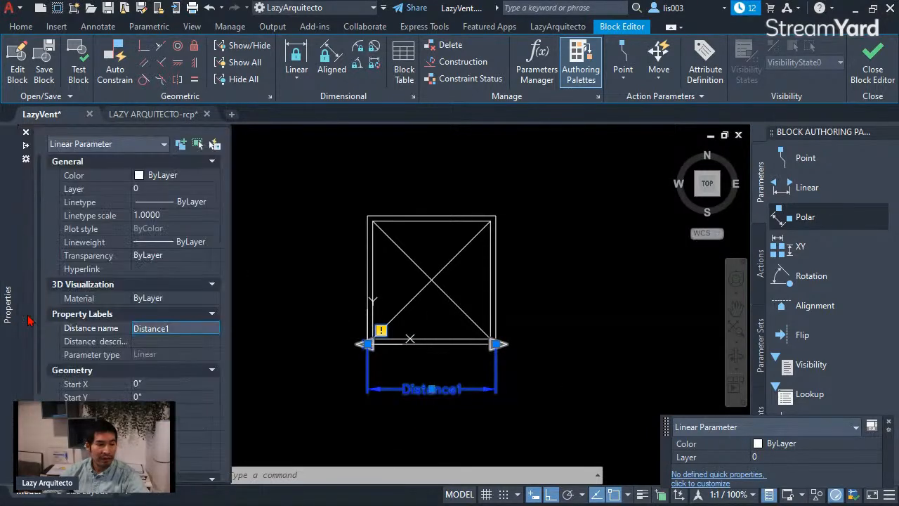
{"action": "left_click", "coordinate": [175, 328]}
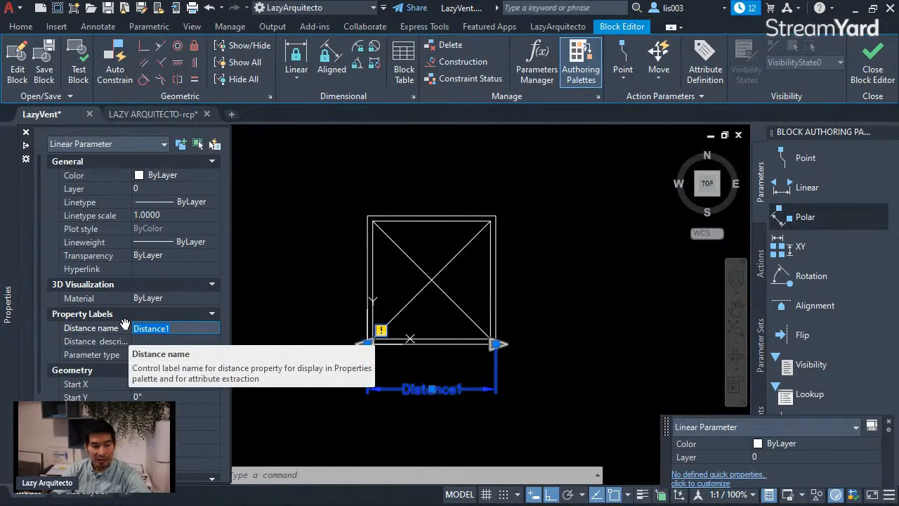
{"action": "type", "text": "le"}
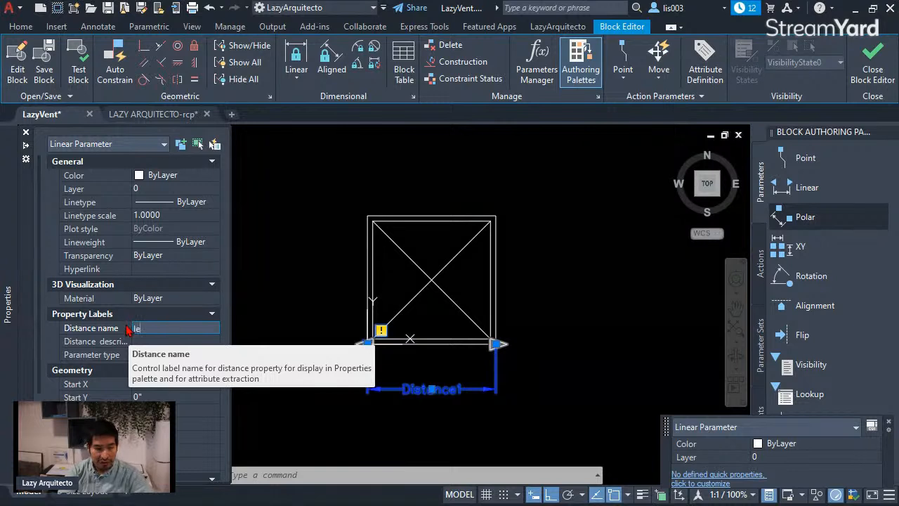
{"action": "type", "text": "LENGTH"}
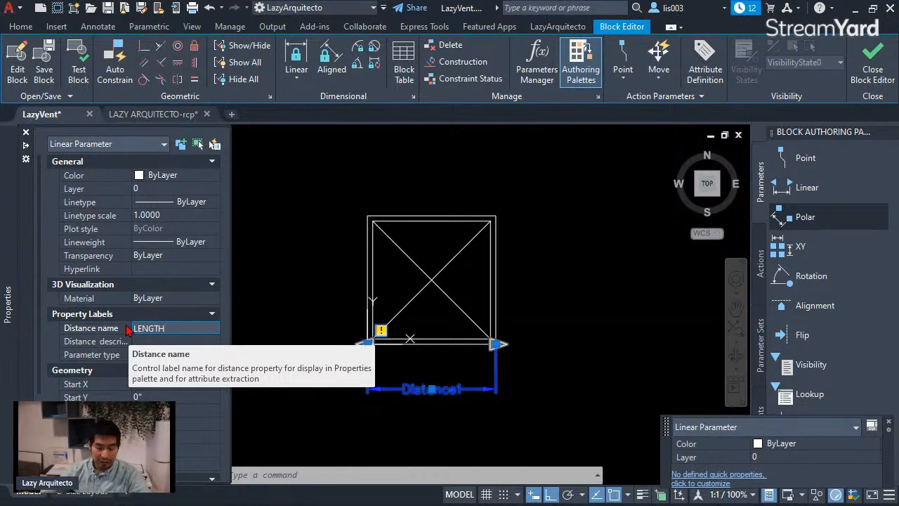
{"action": "key", "text": "Tab"}
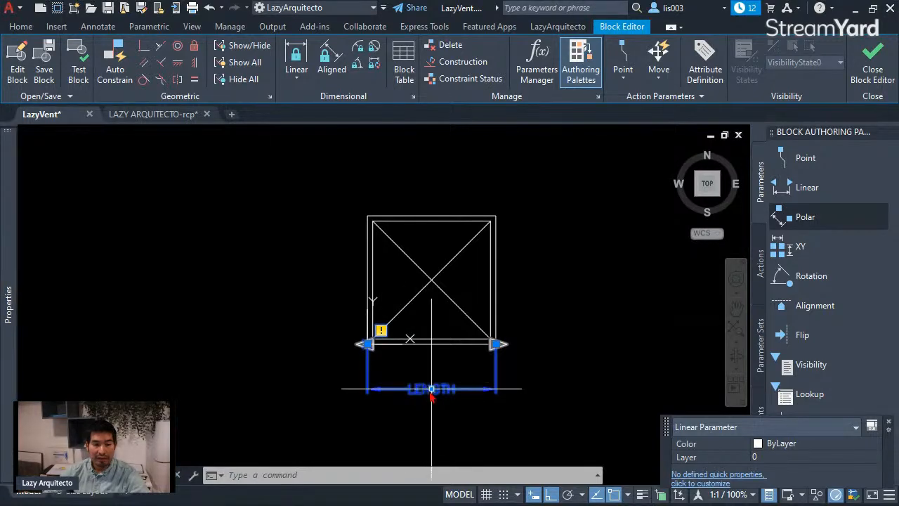
Step: Limit the LENGTH parameter to a single grip, kept at its lower-right end
{"action": "mouse_move", "coordinate": [9, 295]}
{"action": "scroll", "coordinate": [112, 330], "scroll_direction": "down", "scroll_amount": 3}
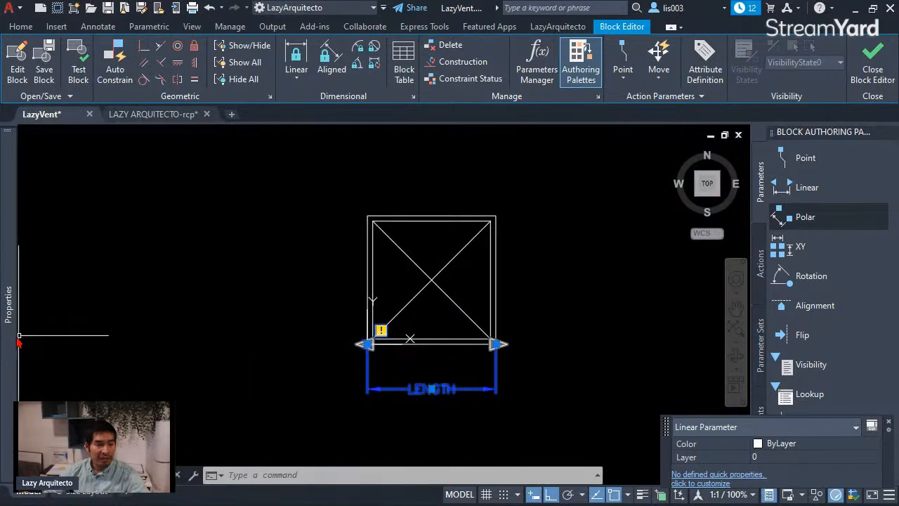
{"action": "mouse_move", "coordinate": [12, 337]}
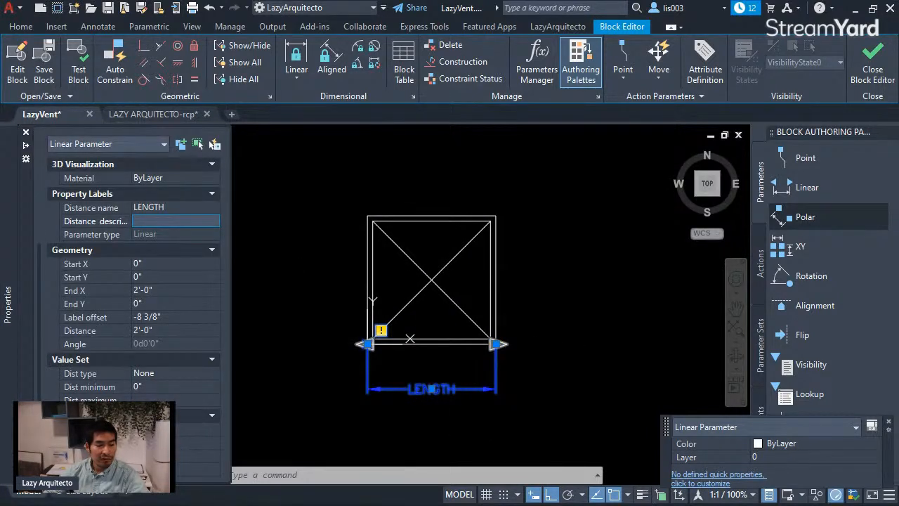
{"action": "left_click", "coordinate": [163, 470]}
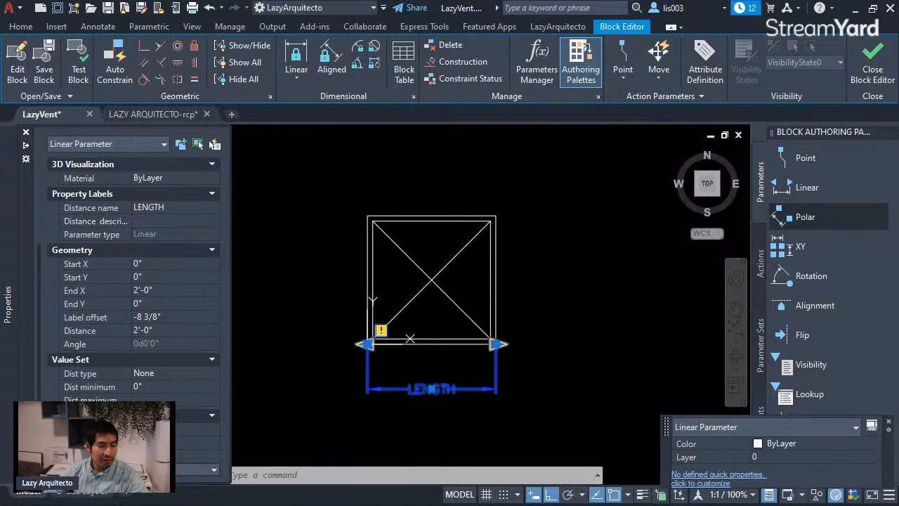
{"action": "left_click", "coordinate": [163, 470]}
{"action": "left_click", "coordinate": [185, 433]}
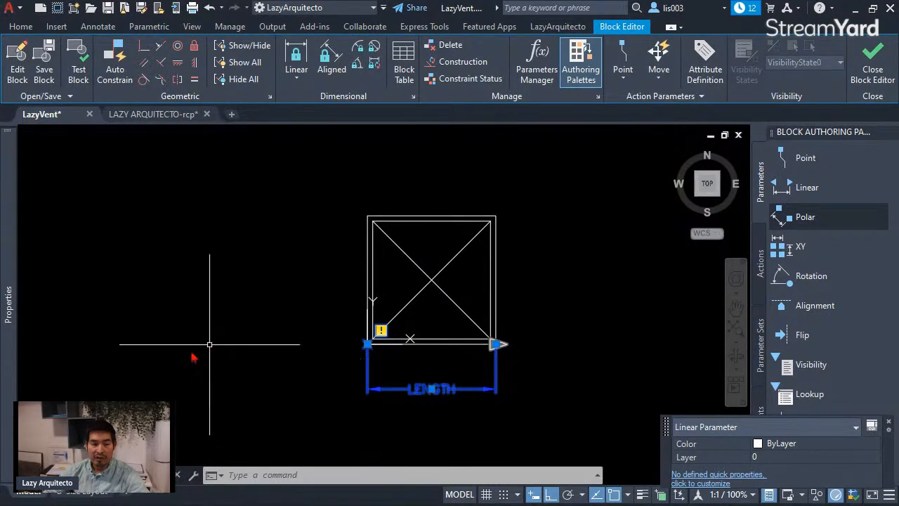
Step: Set the distance type in the LENGTH parameter's value set to List
{"action": "mouse_move", "coordinate": [6, 333]}
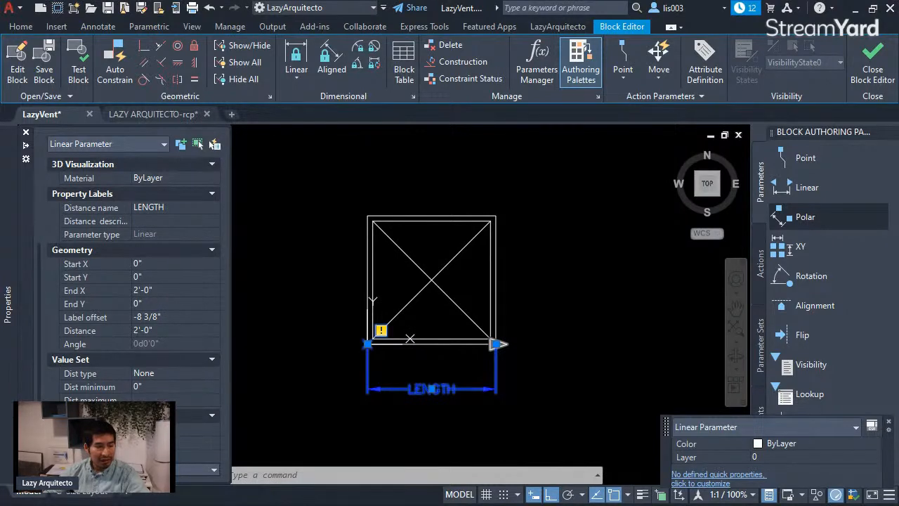
{"action": "scroll", "coordinate": [133, 281], "scroll_direction": "up", "scroll_amount": 3}
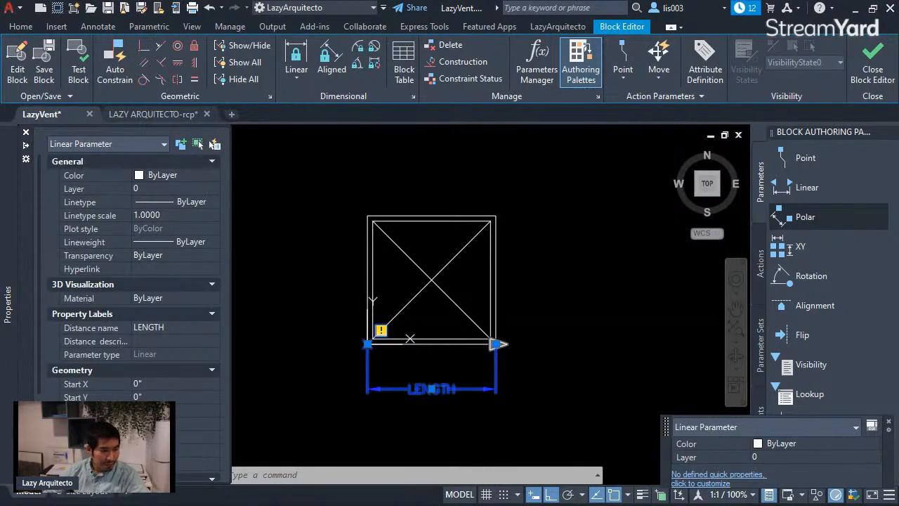
{"action": "scroll", "coordinate": [134, 281], "scroll_direction": "down", "scroll_amount": 3}
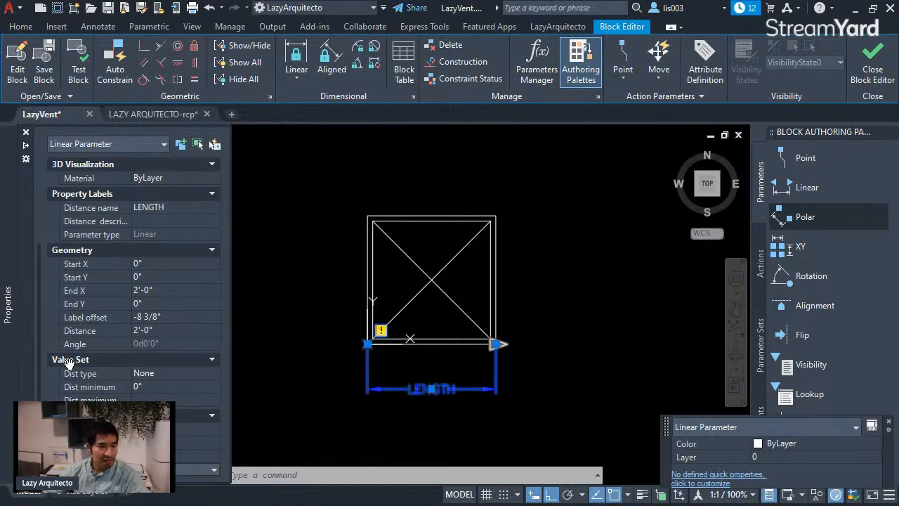
{"action": "left_click", "coordinate": [144, 374]}
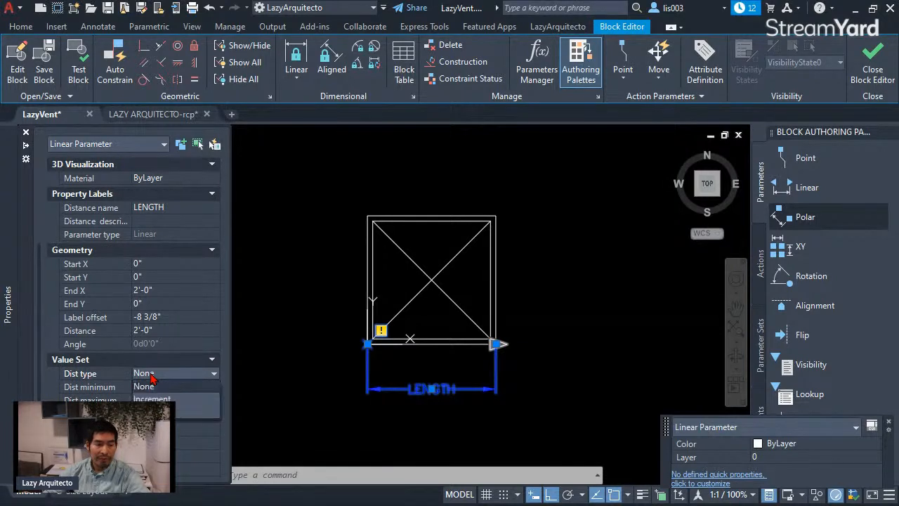
{"action": "left_click", "coordinate": [151, 375]}
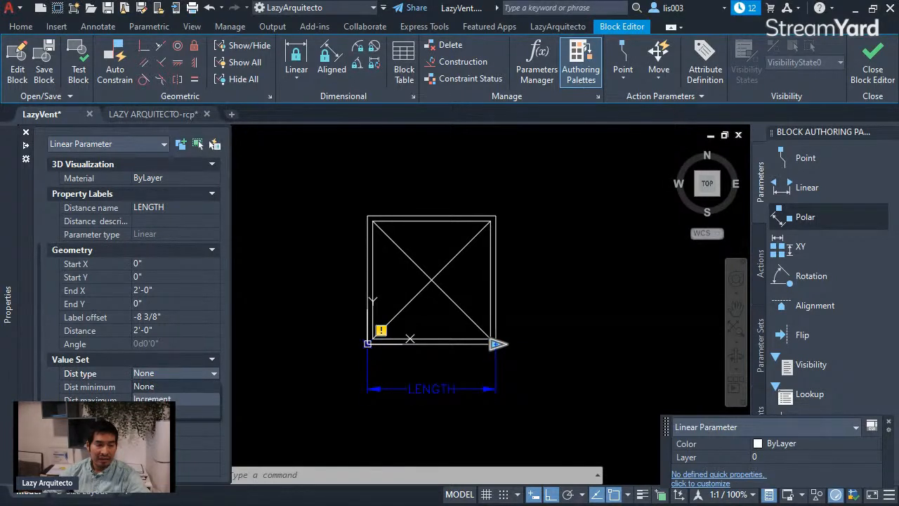
{"action": "left_click", "coordinate": [151, 411]}
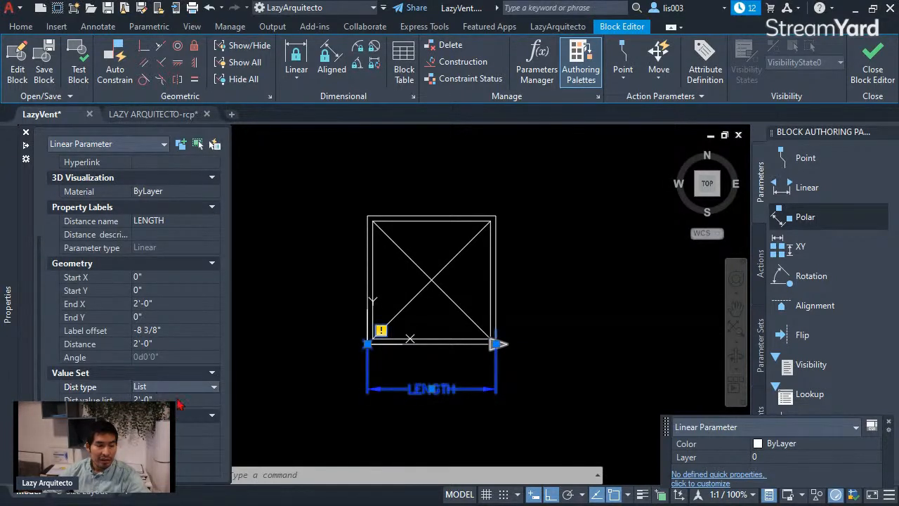
Step: Add the distances 1' and 4' to the LENGTH parameter's distance value list
{"action": "left_click", "coordinate": [202, 400]}
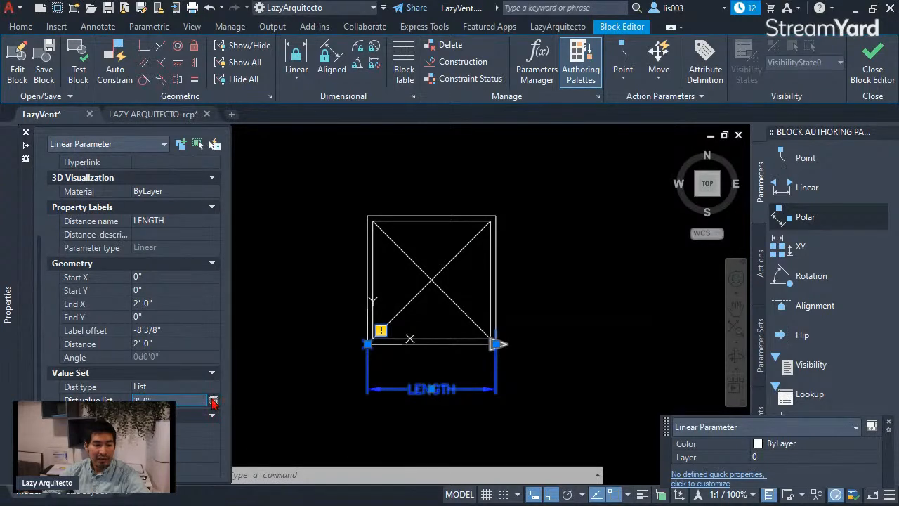
{"action": "left_click", "coordinate": [213, 400]}
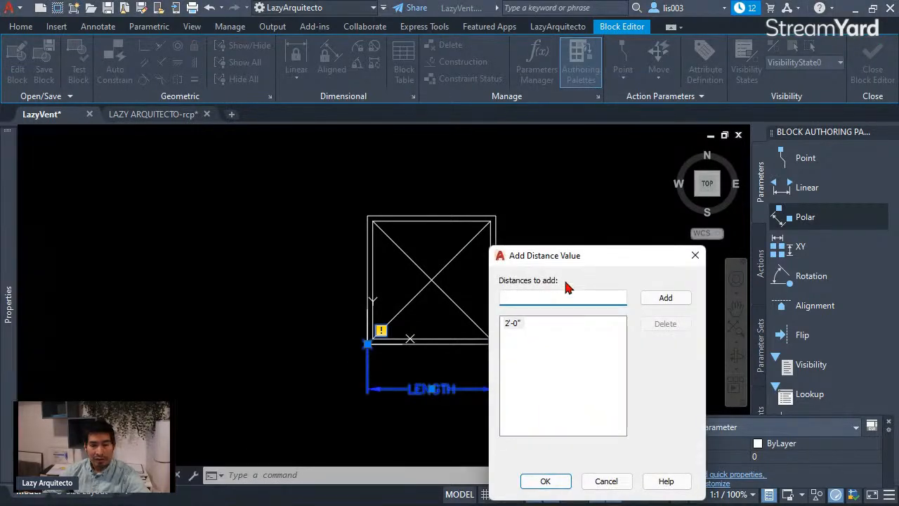
{"action": "left_click_drag", "start_coordinate": [581, 260], "coordinate": [618, 174]}
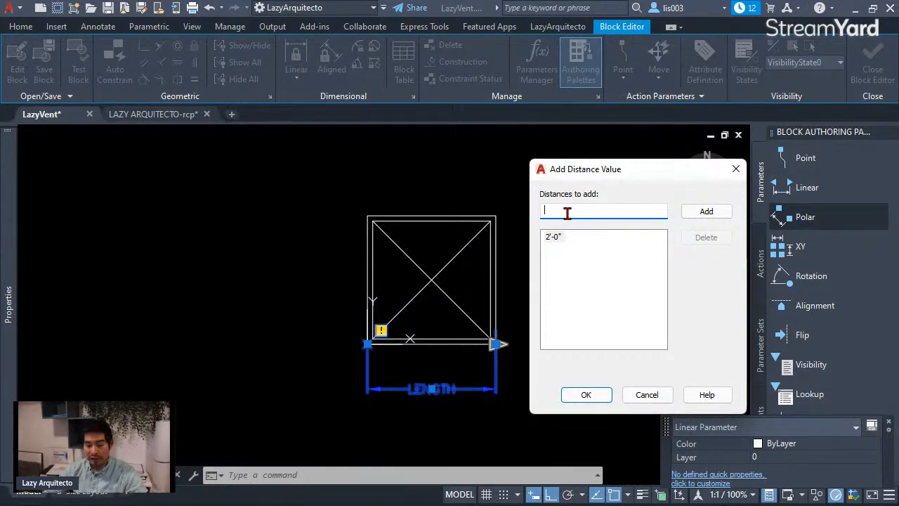
{"action": "type", "text": "1"}
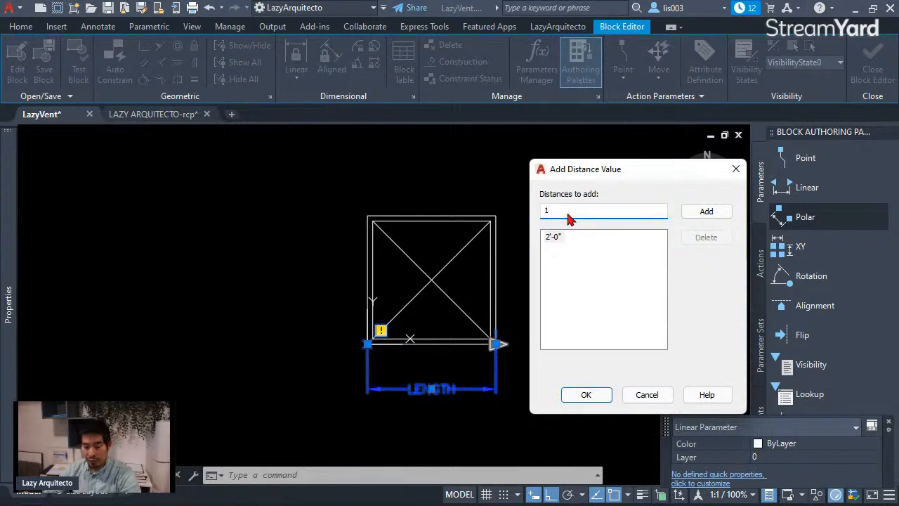
{"action": "type", "text": "'"}
{"action": "key", "text": "Return"}
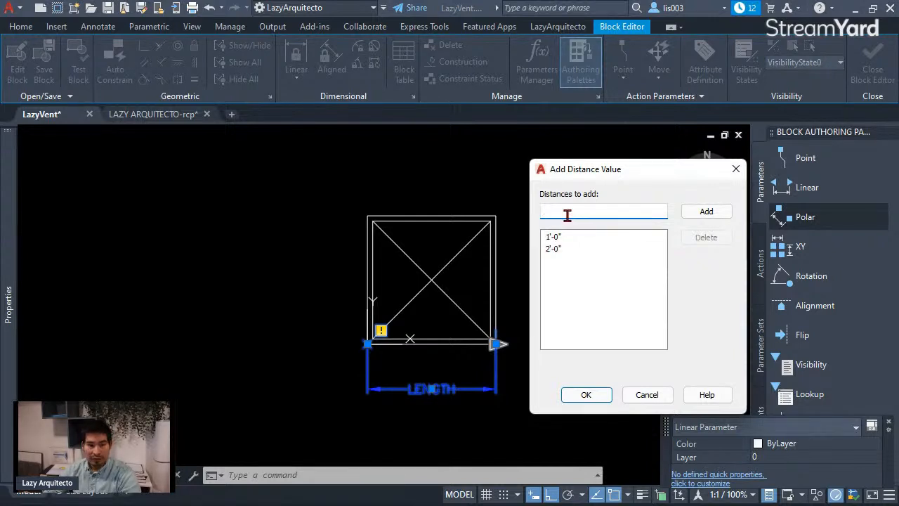
{"action": "type", "text": "4"}
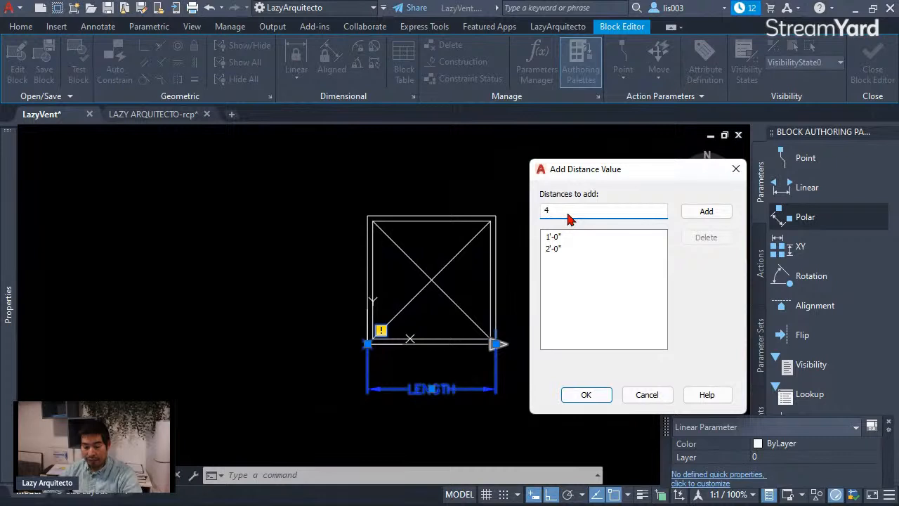
{"action": "type", "text": "'"}
{"action": "key", "text": "Return"}
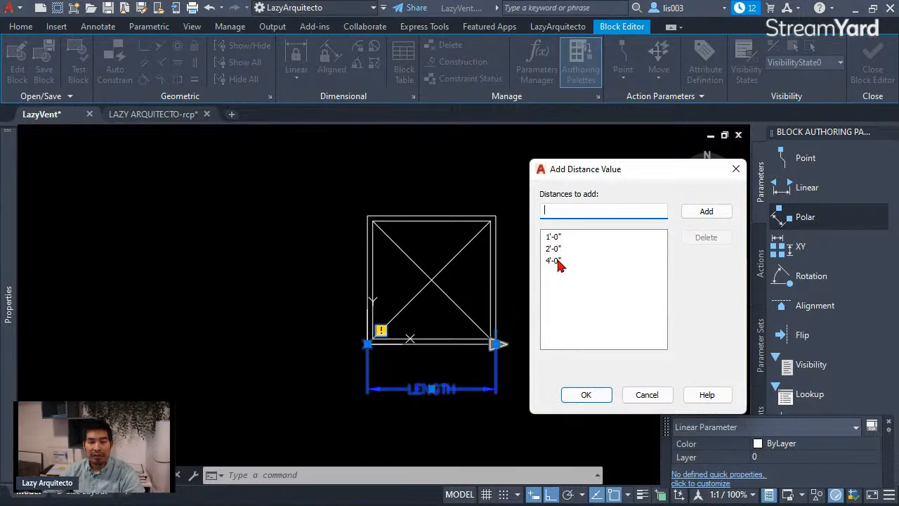
{"action": "left_click", "coordinate": [585, 395]}
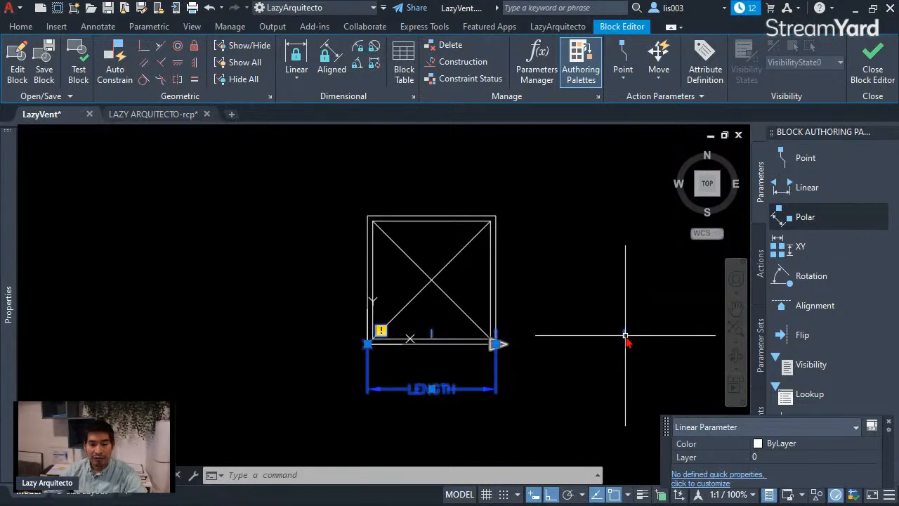
Step: Add a Stretch action to the LENGTH parameter, associated with the parameter's grip point at the symbol's lower-right corner
{"action": "middle_click_drag", "start_coordinate": [578, 387], "coordinate": [506, 395]}
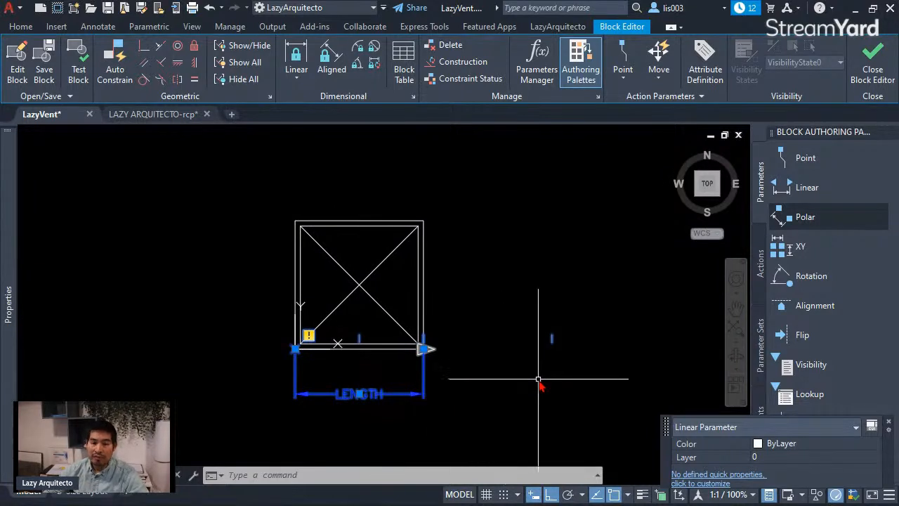
{"action": "scroll", "coordinate": [307, 361], "scroll_direction": "up", "scroll_amount": 2}
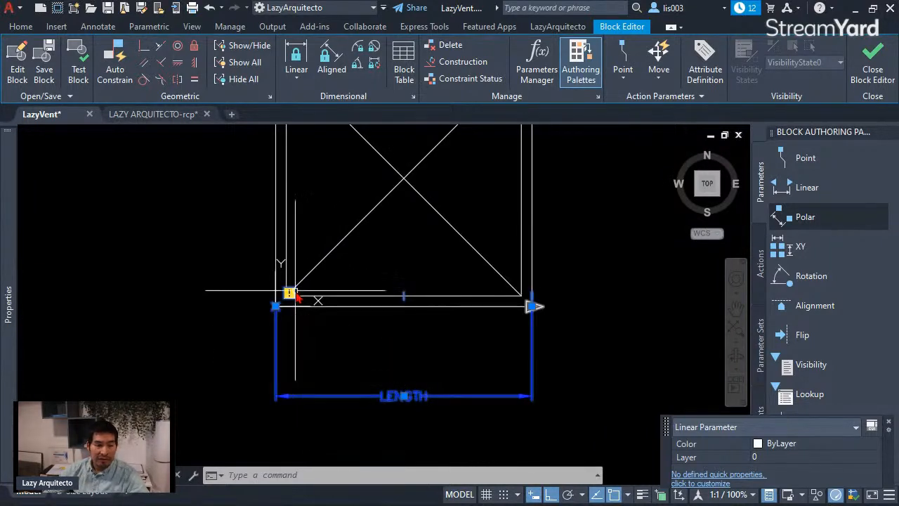
{"action": "scroll", "coordinate": [321, 337], "scroll_direction": "down", "scroll_amount": 2}
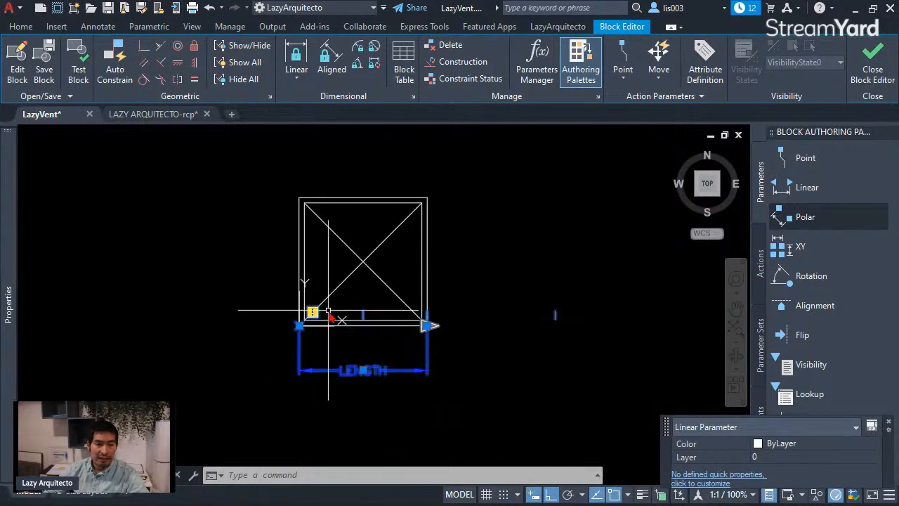
{"action": "middle_click_drag", "start_coordinate": [311, 315], "coordinate": [352, 316]}
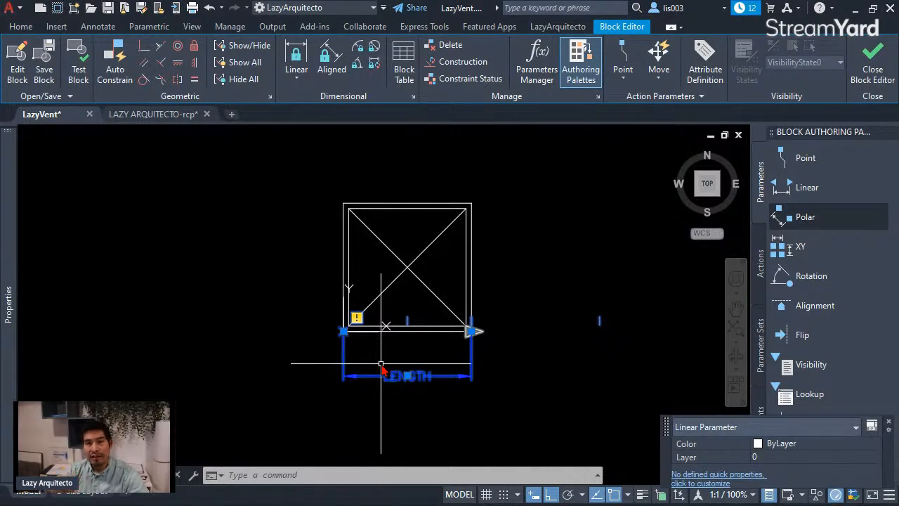
{"action": "left_click", "coordinate": [759, 263]}
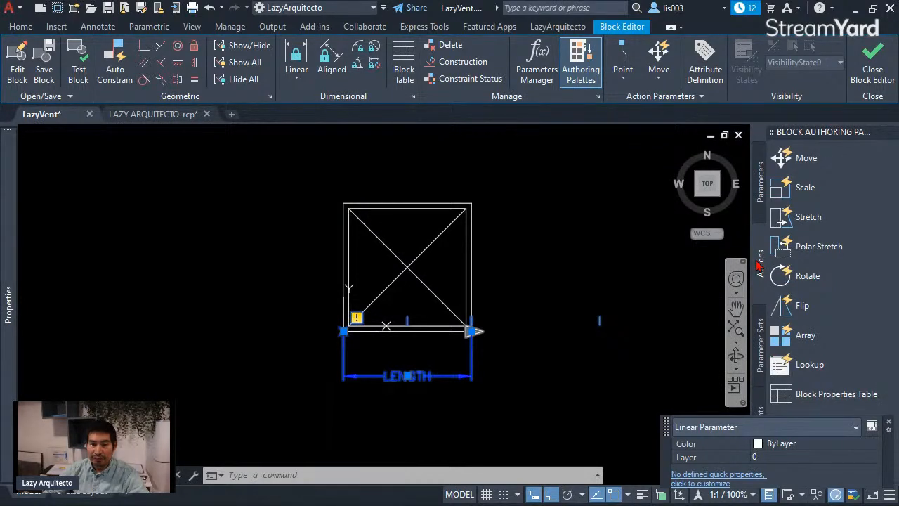
{"action": "left_click", "coordinate": [809, 220]}
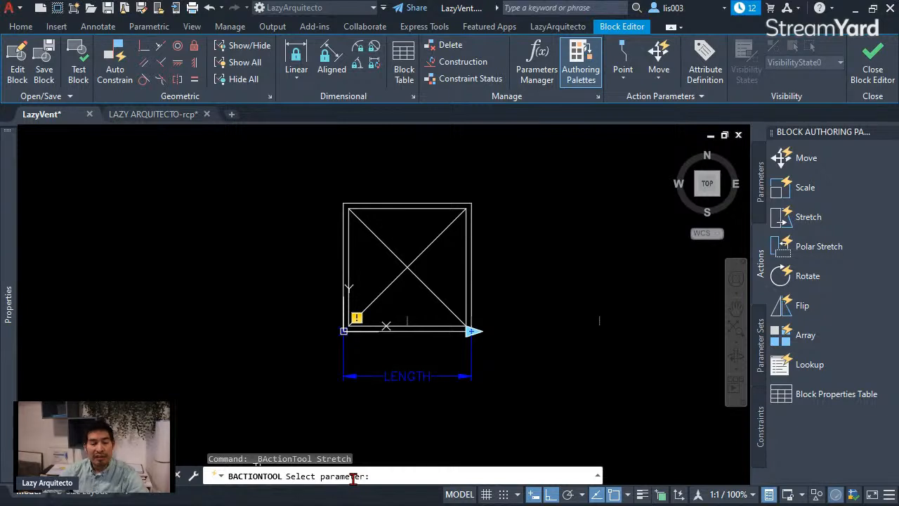
{"action": "left_click", "coordinate": [416, 377]}
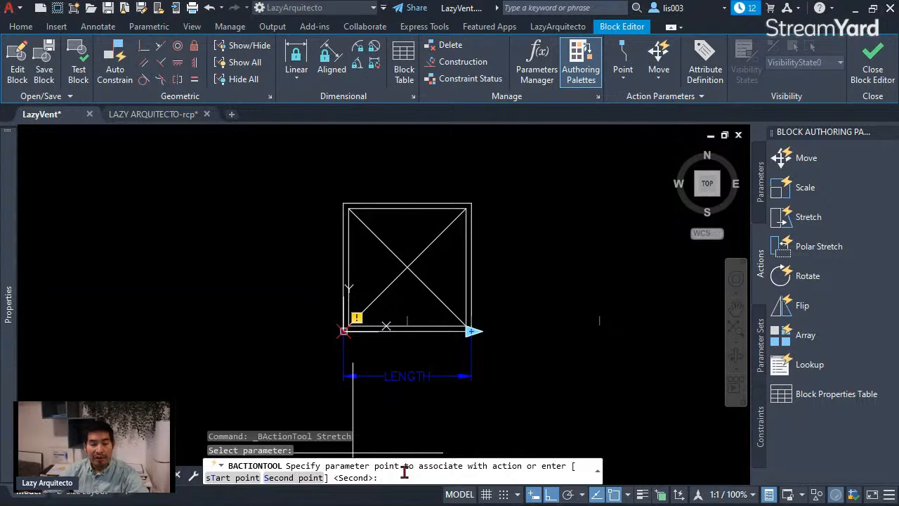
{"action": "left_click", "coordinate": [473, 336]}
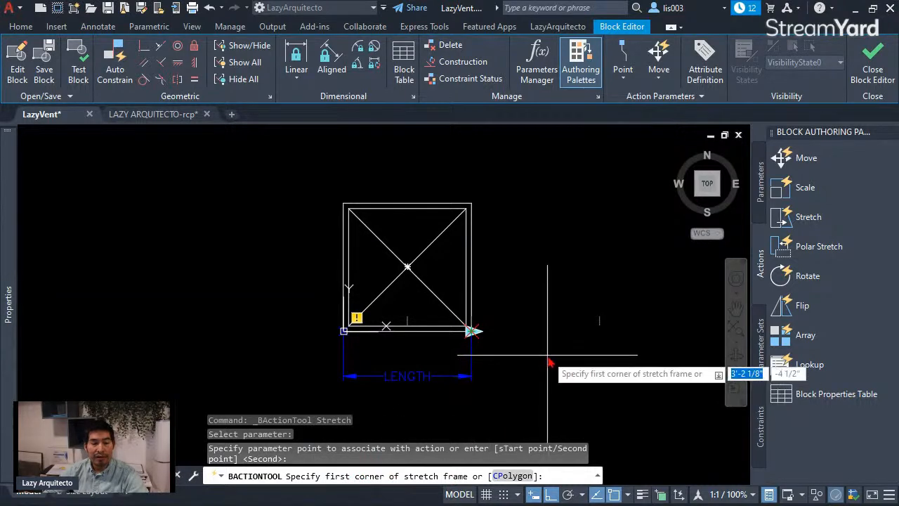
Step: Frame the symbol's right portion as the stretch area and select the symbol geometry with the LENGTH parameter as objects to stretch
{"action": "scroll", "coordinate": [508, 365], "scroll_direction": "down", "scroll_amount": 1}
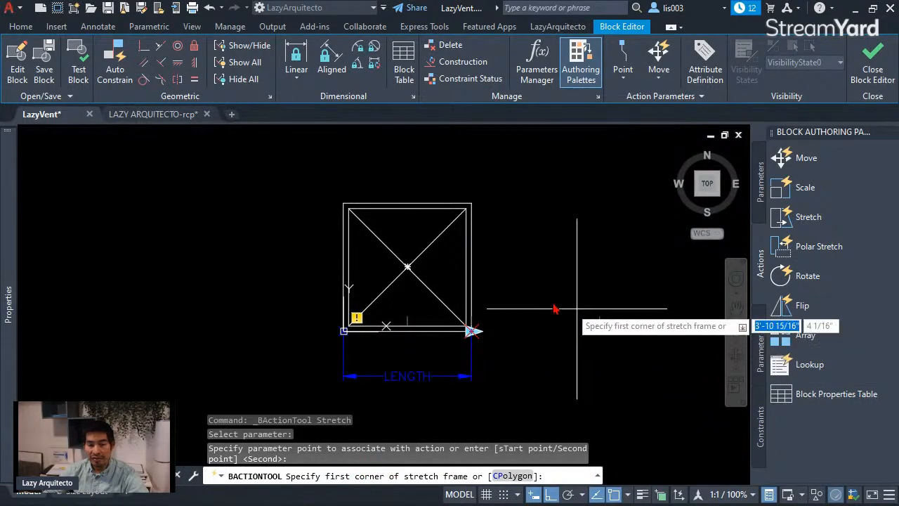
{"action": "left_click", "coordinate": [637, 399]}
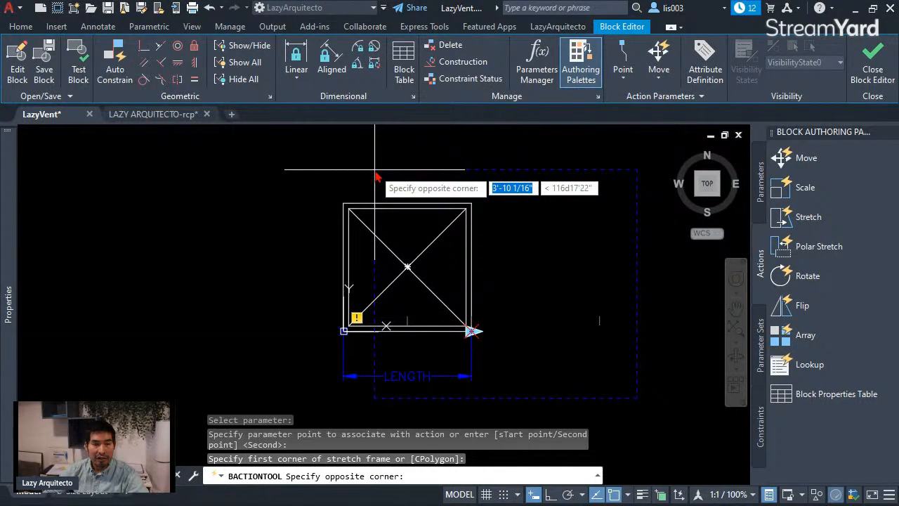
{"action": "left_click", "coordinate": [375, 169]}
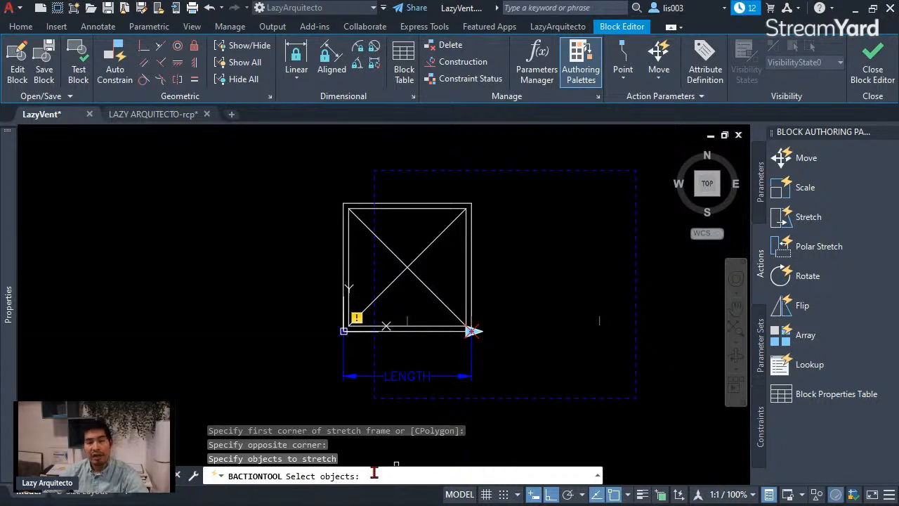
{"action": "left_click", "coordinate": [616, 389]}
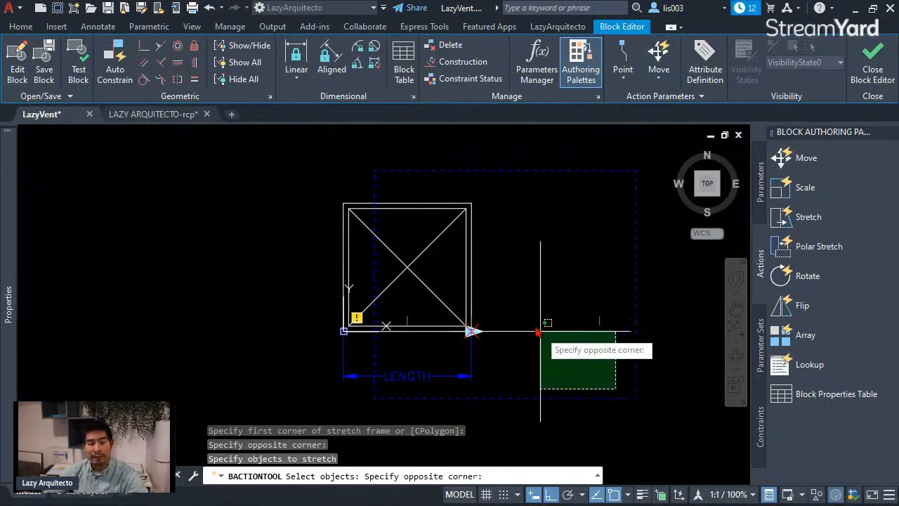
{"action": "left_click", "coordinate": [383, 186]}
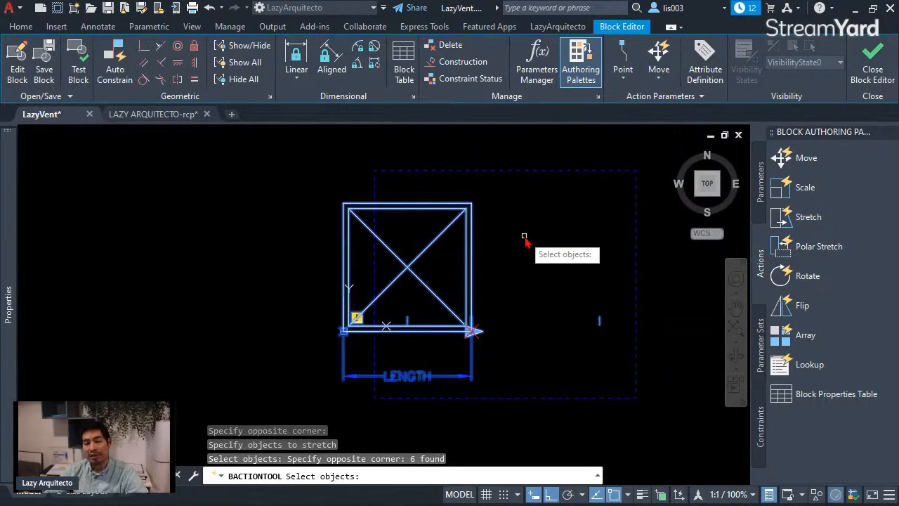
{"action": "key", "text": "Return"}
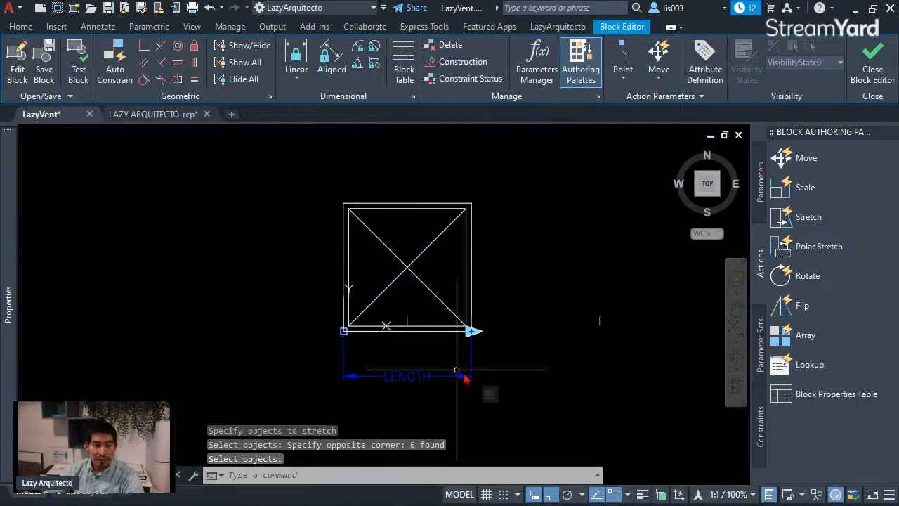
Step: Open the LazyVent block in a test block window
{"action": "scroll", "coordinate": [364, 351], "scroll_direction": "up", "scroll_amount": 2}
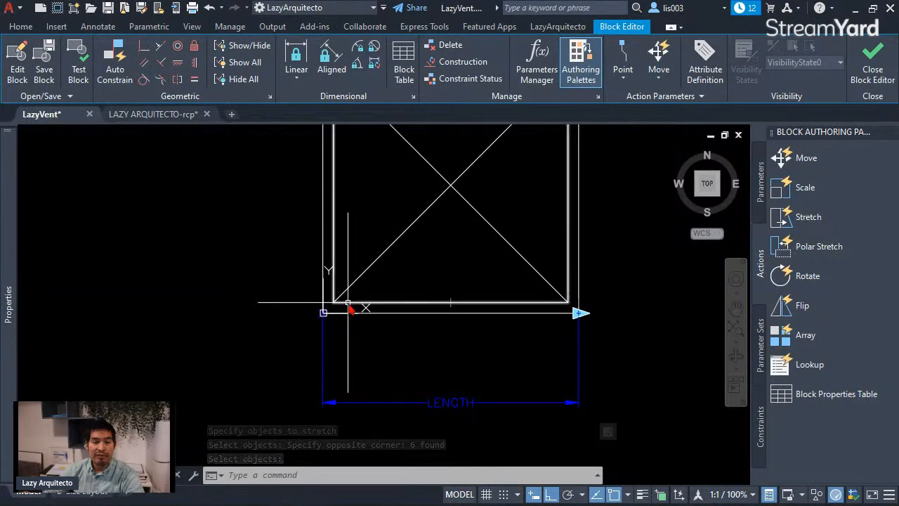
{"action": "scroll", "coordinate": [363, 369], "scroll_direction": "down", "scroll_amount": 2}
{"action": "mouse_move", "coordinate": [368, 366]}
{"action": "middle_mouse_down"}
{"action": "mouse_move", "coordinate": [392, 377]}
{"action": "mouse_move", "coordinate": [398, 394]}
{"action": "middle_mouse_up"}
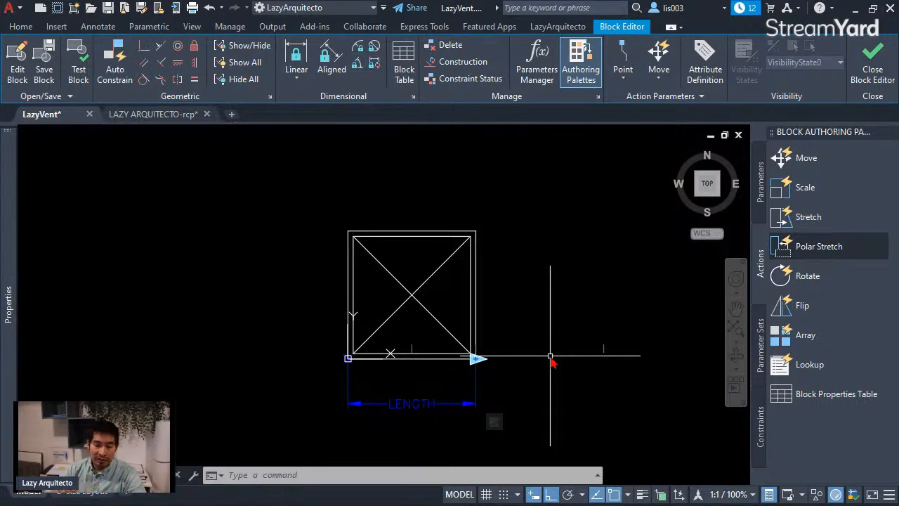
{"action": "left_click", "coordinate": [347, 233]}
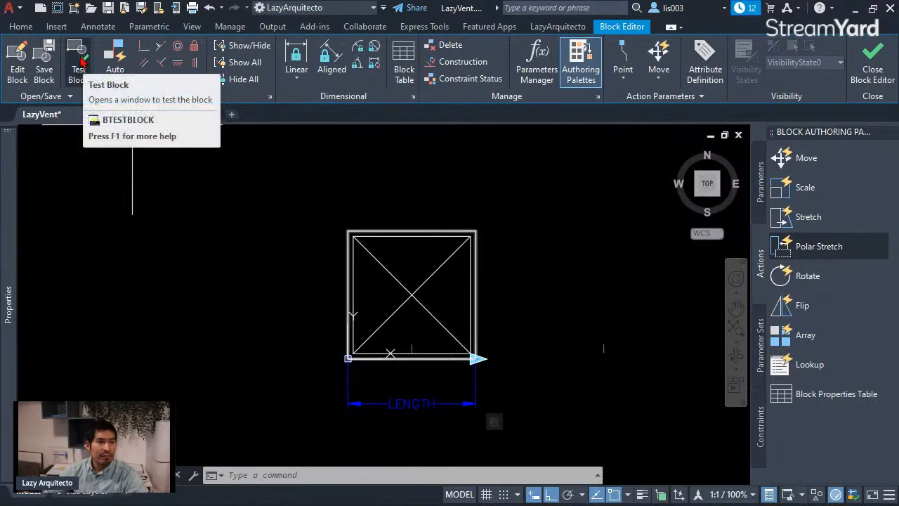
{"action": "left_click", "coordinate": [79, 63]}
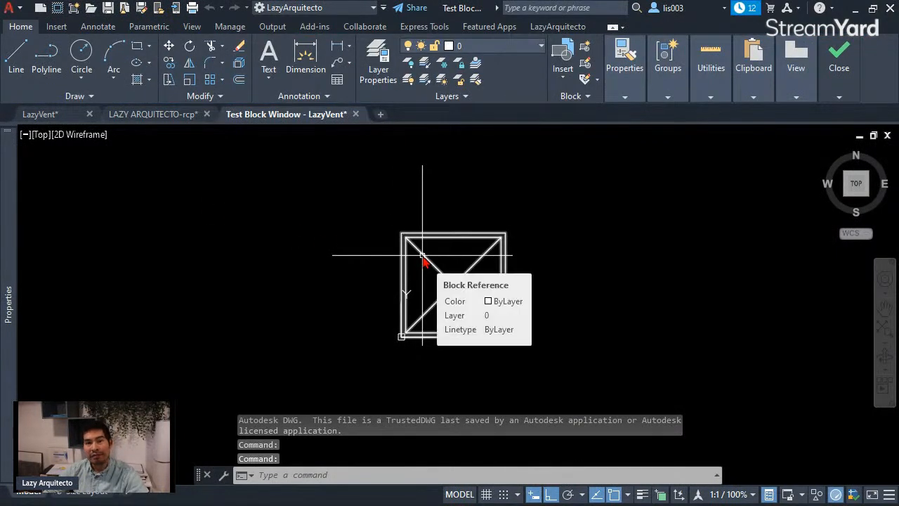
Step: Stretch the test block horizontally to a LENGTH of 4'-0" with its lower-right grip
{"action": "left_click", "coordinate": [423, 259]}
{"action": "scroll", "coordinate": [455, 362], "scroll_direction": "down", "scroll_amount": 2}
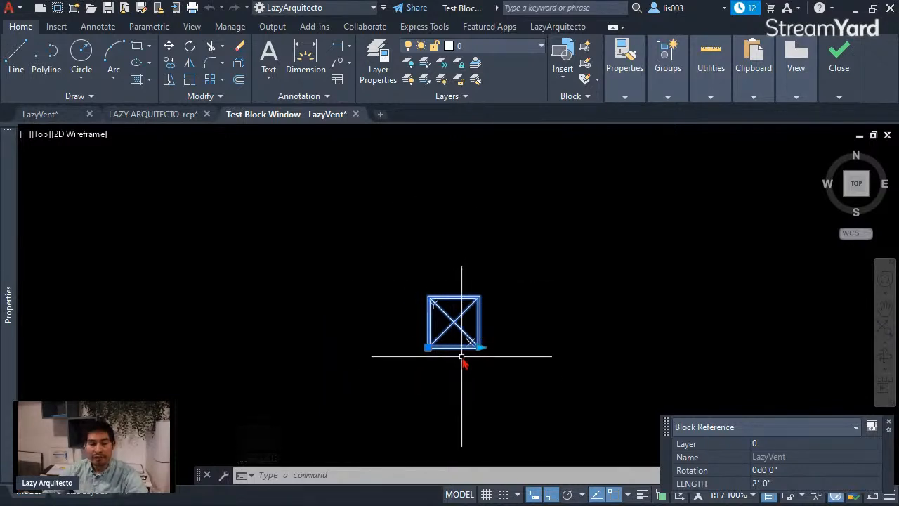
{"action": "mouse_move", "coordinate": [480, 347]}
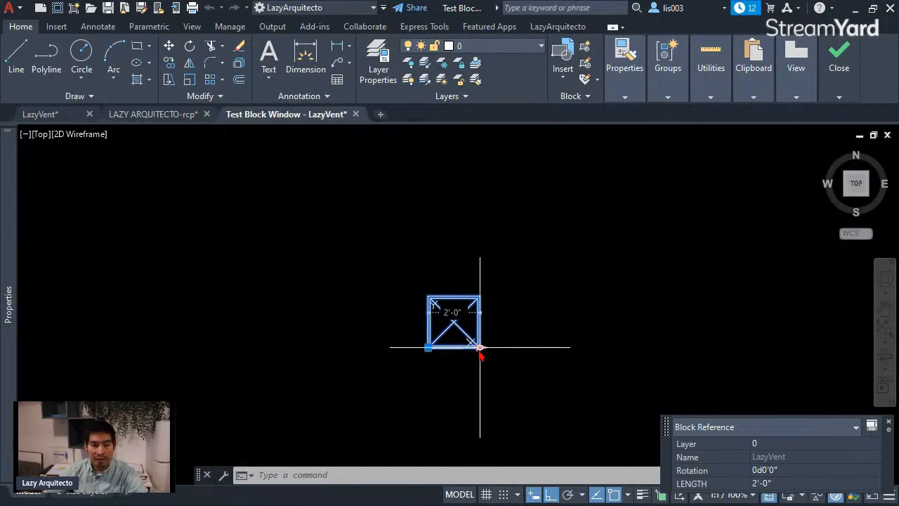
{"action": "left_click", "coordinate": [479, 348]}
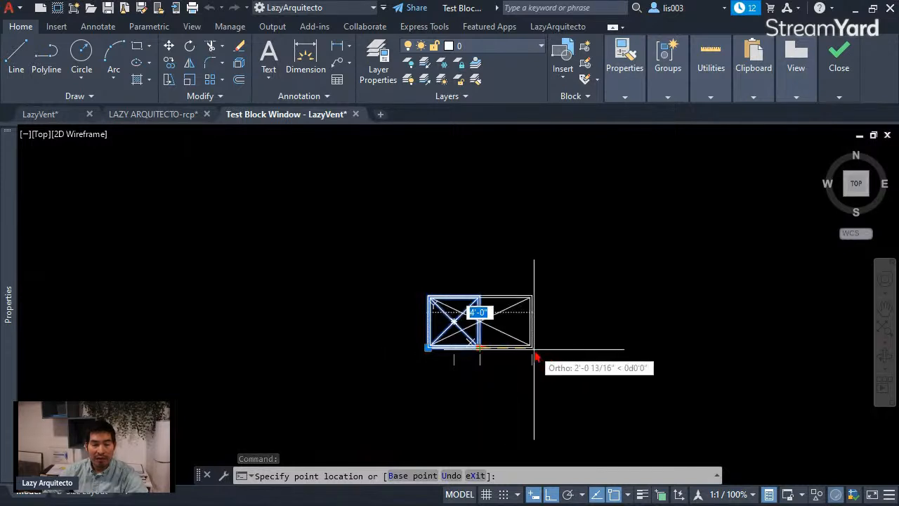
{"action": "left_click", "coordinate": [534, 349]}
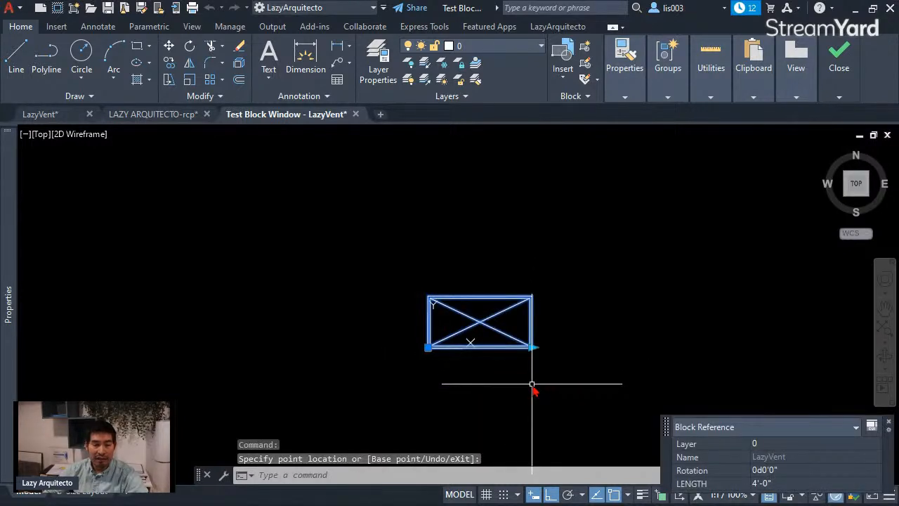
Step: Shorten the test block to a LENGTH of 1'-0" with the same grip and deselect it
{"action": "left_click", "coordinate": [534, 348]}
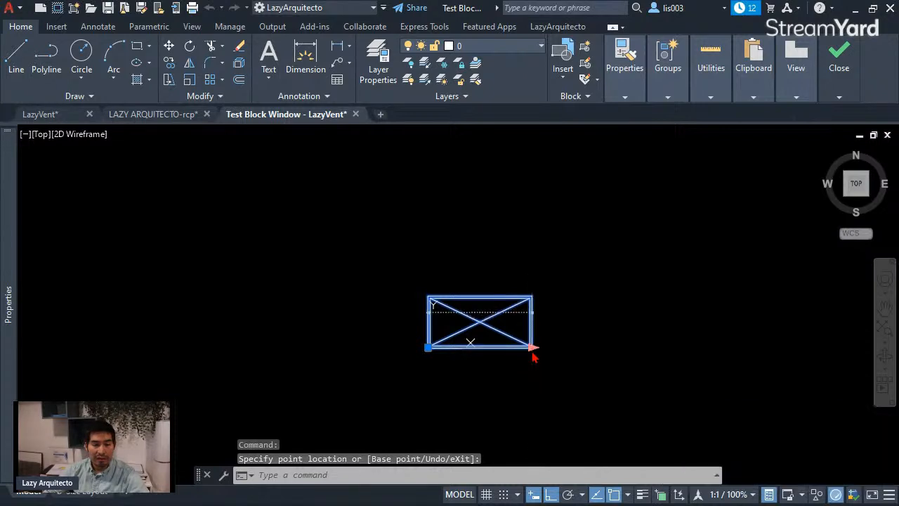
{"action": "left_click", "coordinate": [461, 372]}
{"action": "key", "text": "Escape"}
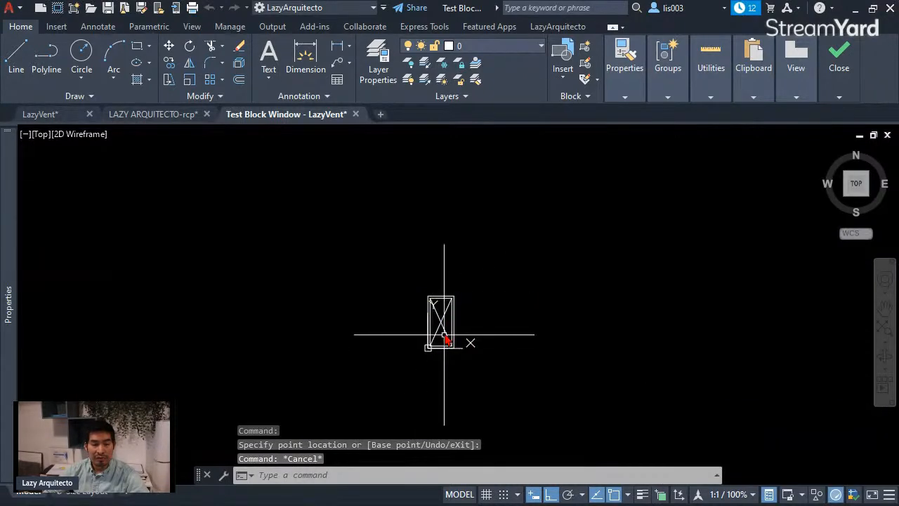
Step: Reselect the narrow test block, lengthen it in stages back to a LENGTH of 4'-0" and deselect it
{"action": "left_click", "coordinate": [443, 332]}
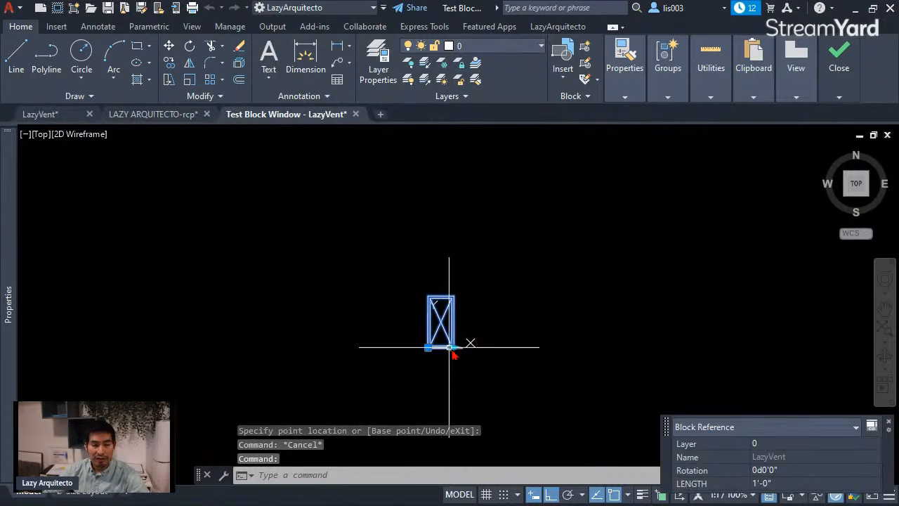
{"action": "left_click", "coordinate": [456, 347]}
{"action": "left_click", "coordinate": [482, 352]}
{"action": "left_click", "coordinate": [481, 352]}
{"action": "left_click", "coordinate": [531, 349]}
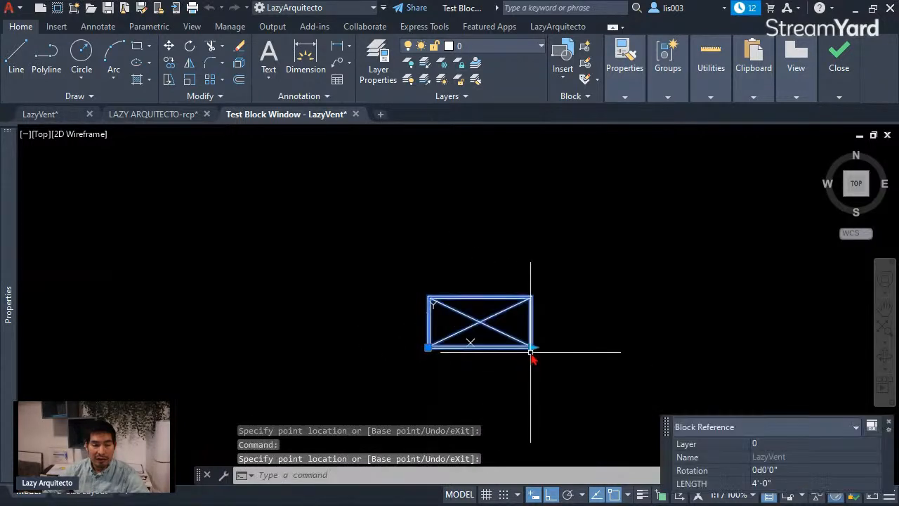
{"action": "key", "text": "Escape"}
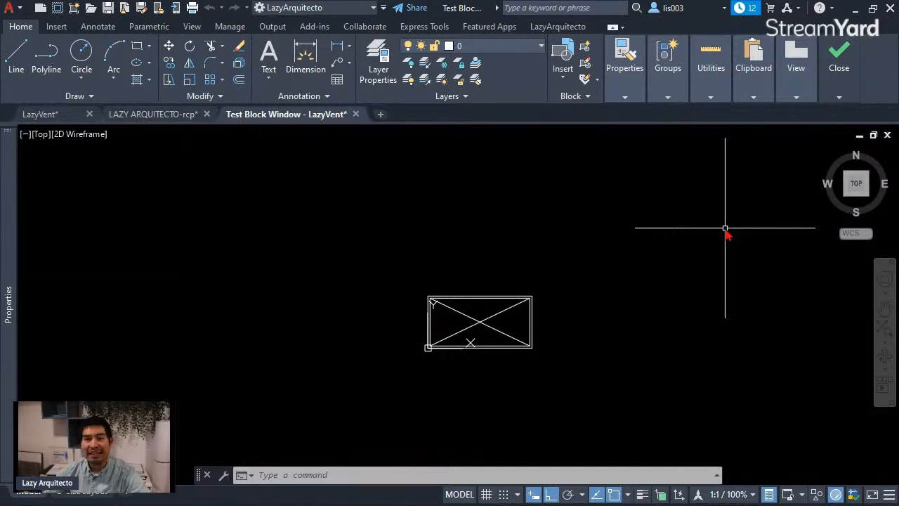
Step: Close the test block window and return to the LazyVent block definition
{"action": "mouse_move", "coordinate": [840, 70]}
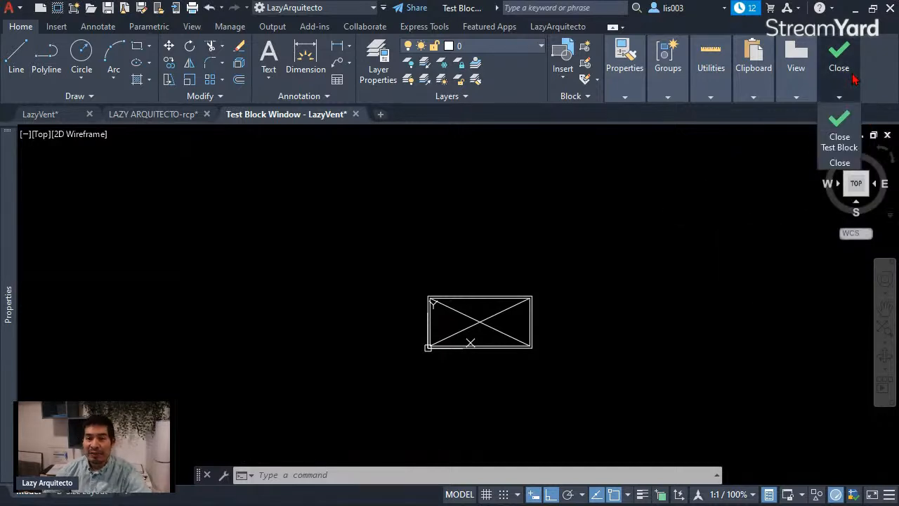
{"action": "left_click", "coordinate": [844, 123]}
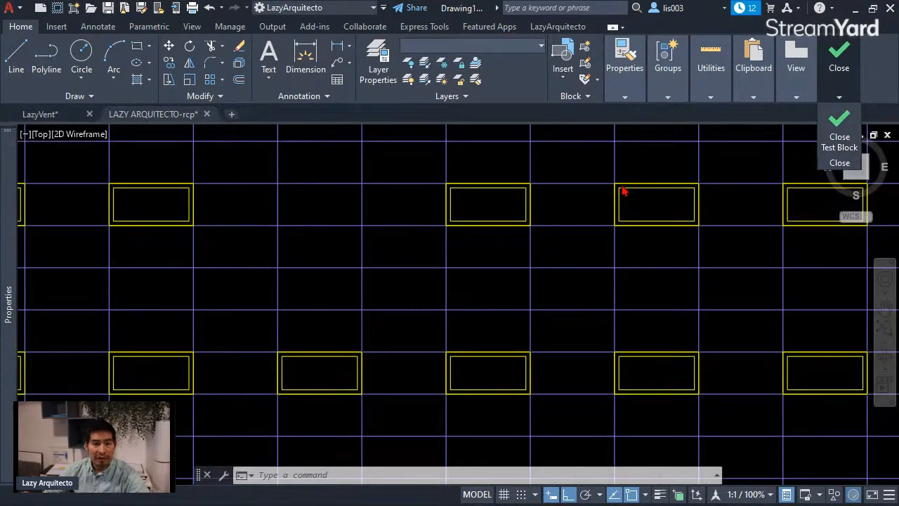
{"action": "left_click", "coordinate": [62, 115]}
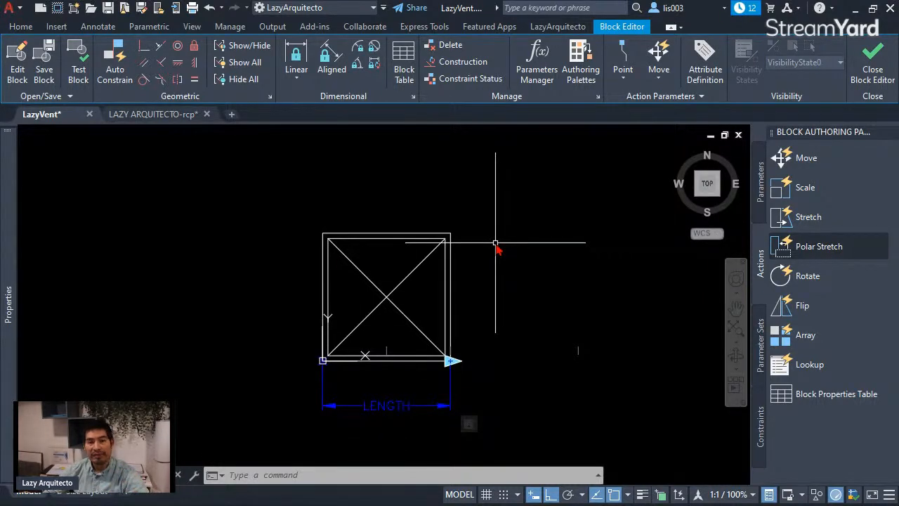
Step: Add a vertical linear parameter from the diffuser's lower-left corner to its upper-left corner, with the label placed left of the symbol
{"action": "mouse_move", "coordinate": [496, 247]}
{"action": "middle_mouse_down"}
{"action": "mouse_move", "coordinate": [512, 267]}
{"action": "mouse_move", "coordinate": [513, 259]}
{"action": "middle_mouse_up"}
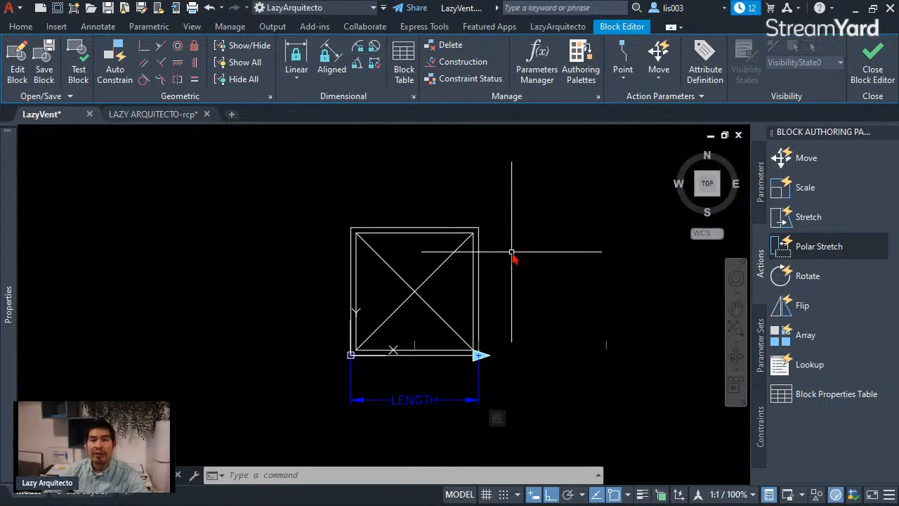
{"action": "left_click", "coordinate": [764, 189]}
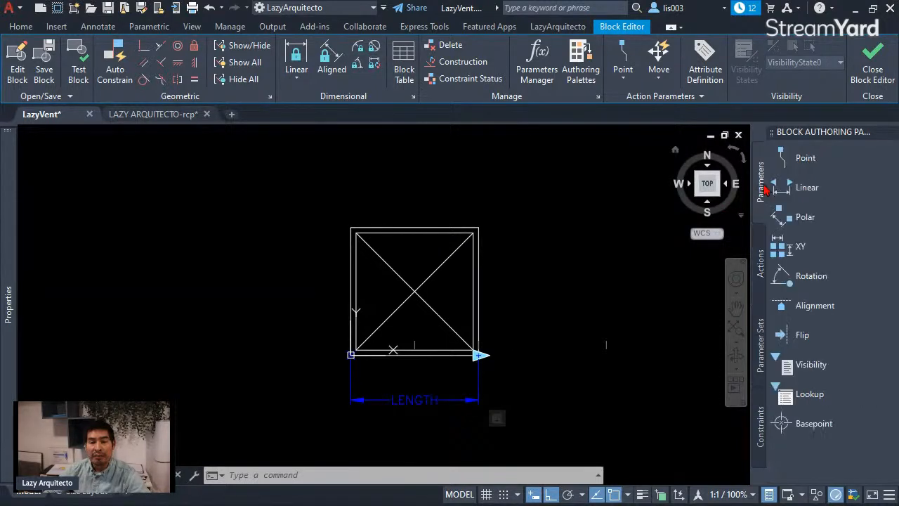
{"action": "left_click", "coordinate": [779, 188]}
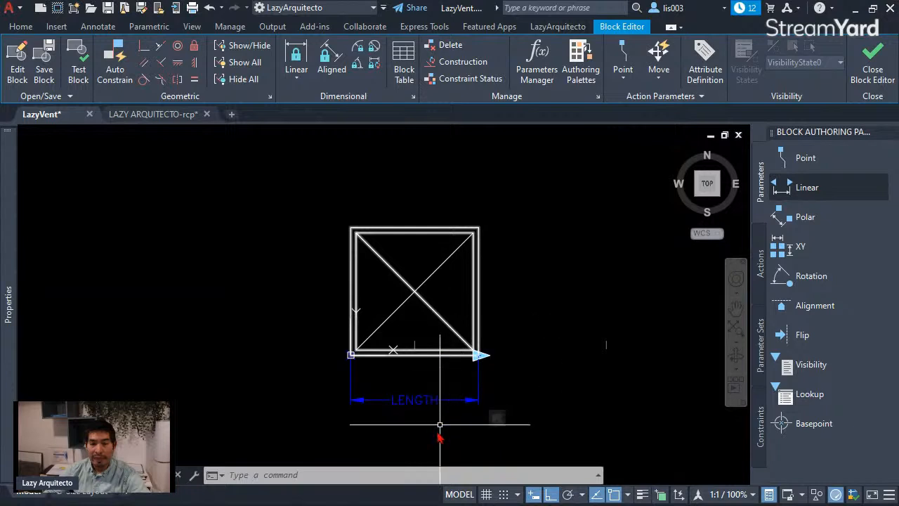
{"action": "left_click", "coordinate": [776, 186]}
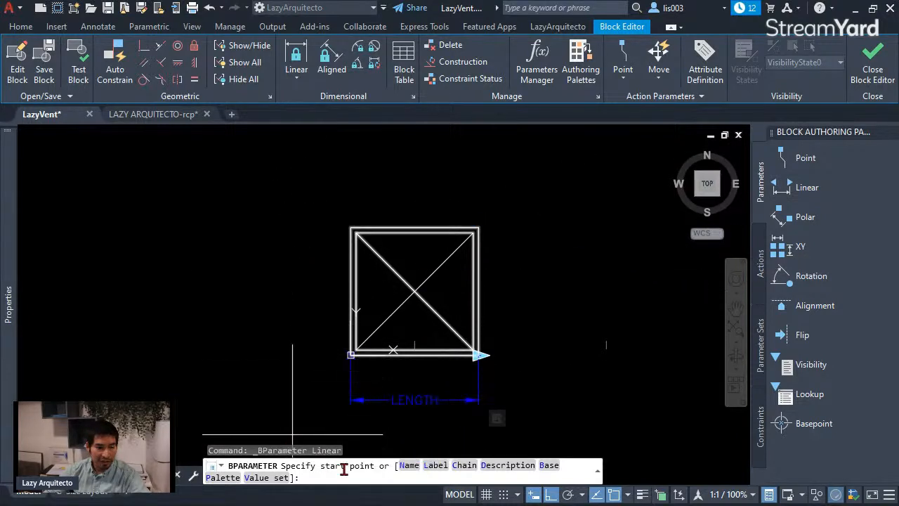
{"action": "left_click", "coordinate": [350, 355]}
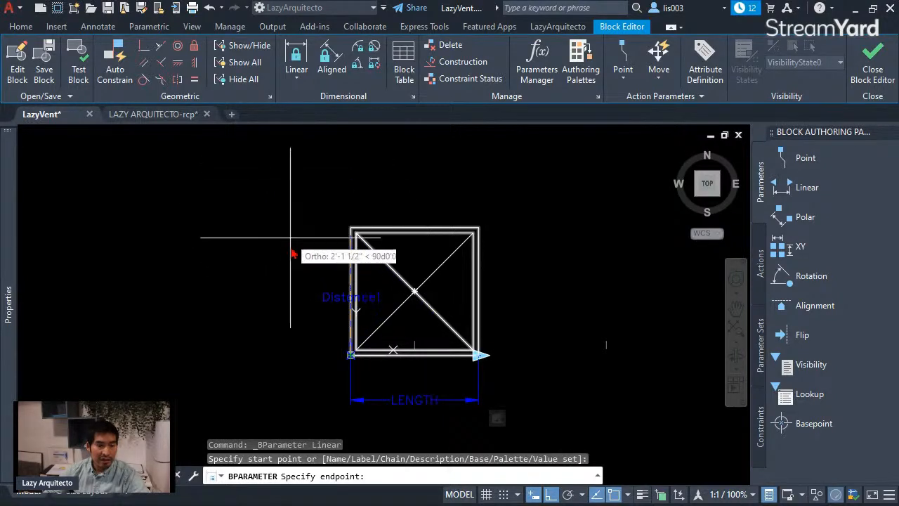
{"action": "left_click", "coordinate": [351, 229]}
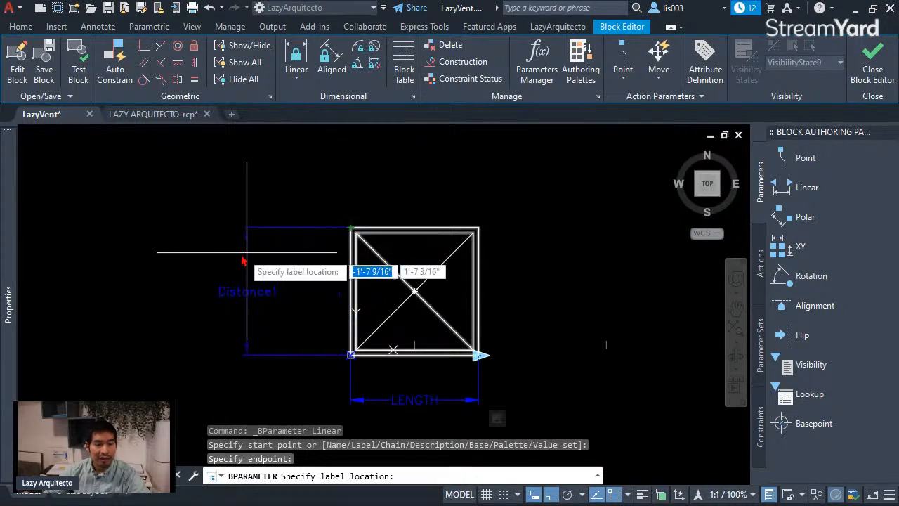
{"action": "left_click", "coordinate": [300, 285]}
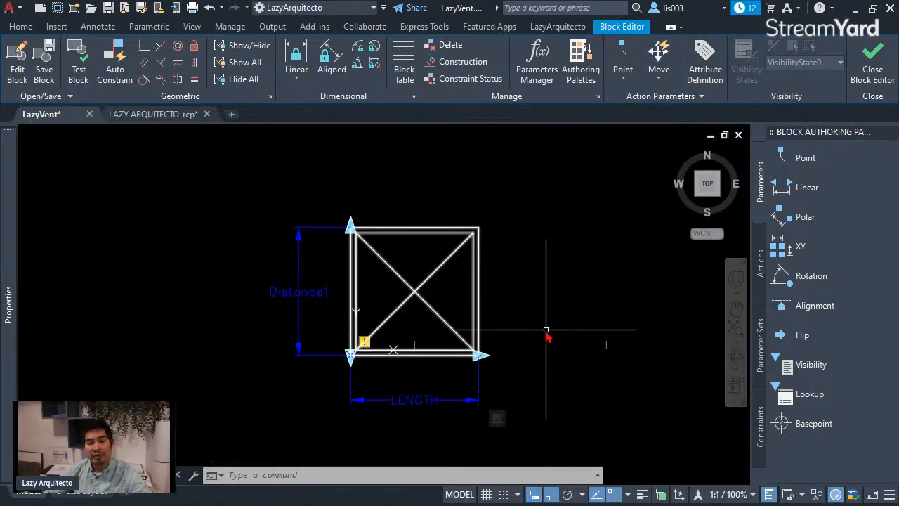
Step: Rename the vertical linear parameter's distance as WIDTH
{"action": "scroll", "coordinate": [394, 417], "scroll_direction": "up", "scroll_amount": 3}
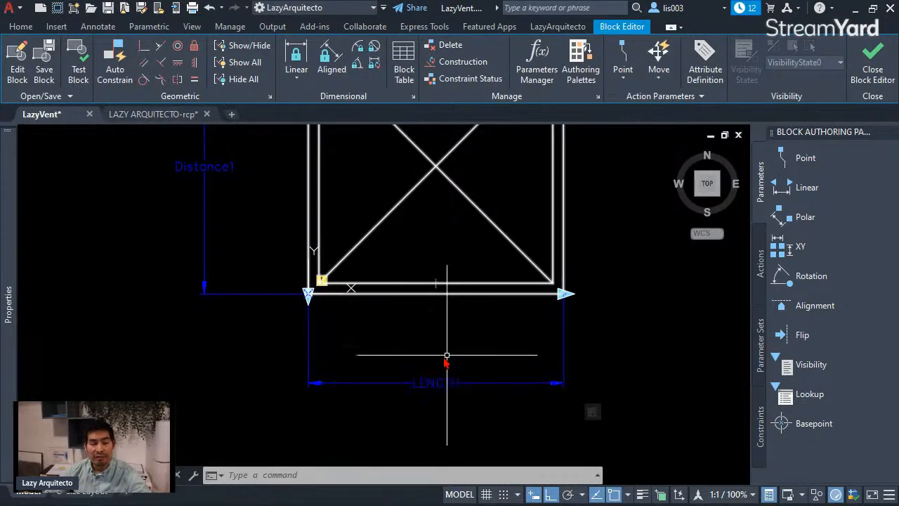
{"action": "scroll", "coordinate": [528, 404], "scroll_direction": "down", "scroll_amount": 3}
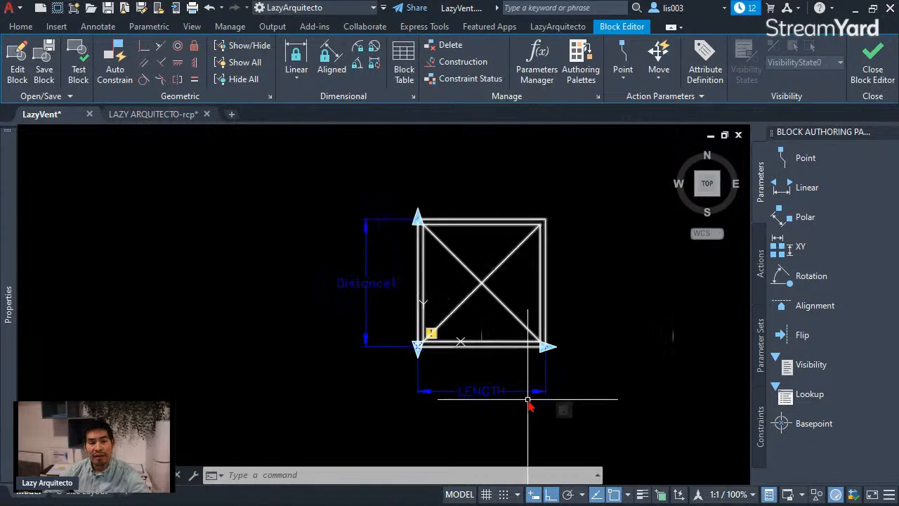
{"action": "middle_click_drag", "start_coordinate": [397, 304], "coordinate": [432, 315]}
{"action": "left_click", "coordinate": [432, 316]}
{"action": "left_click", "coordinate": [383, 275]}
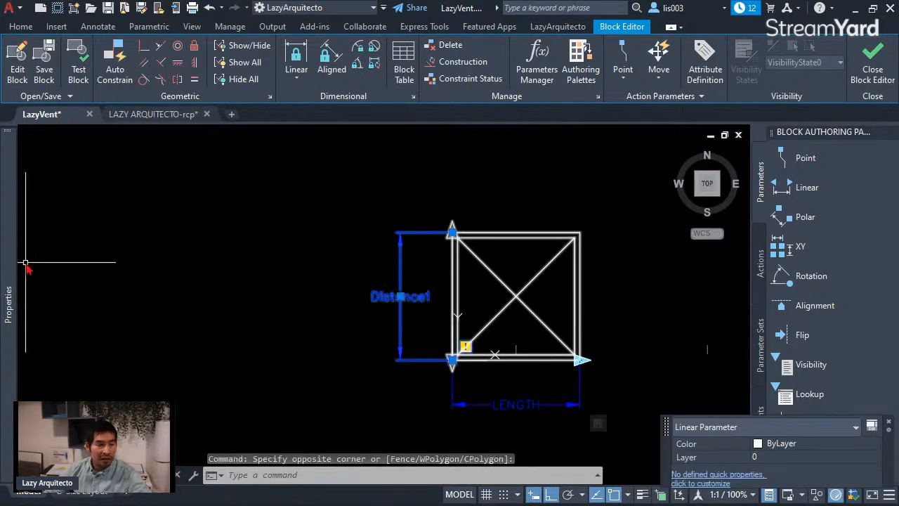
{"action": "mouse_move", "coordinate": [14, 253]}
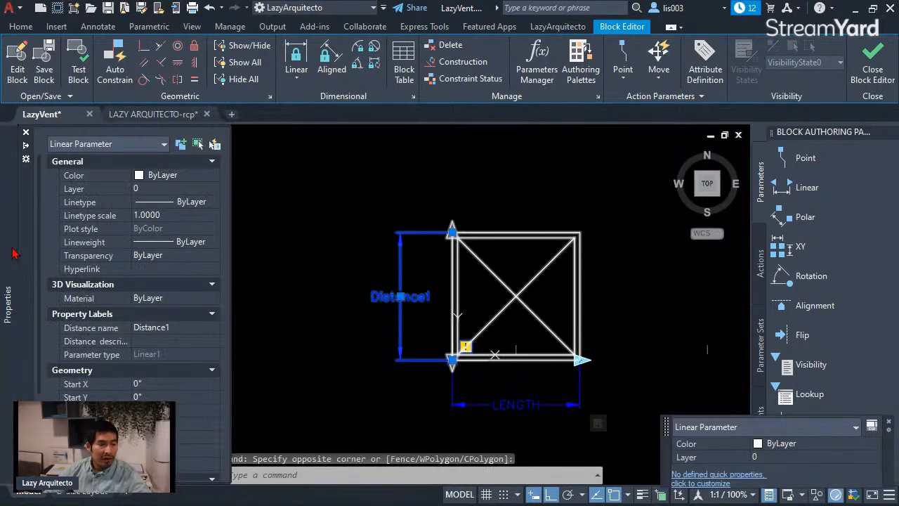
{"action": "left_click", "coordinate": [169, 331]}
{"action": "type", "text": "W"}
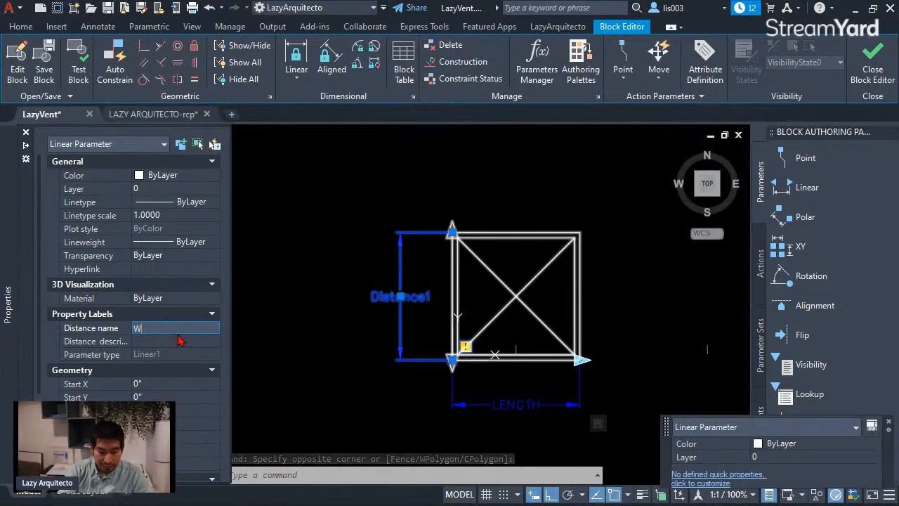
{"action": "type", "text": "IDTH"}
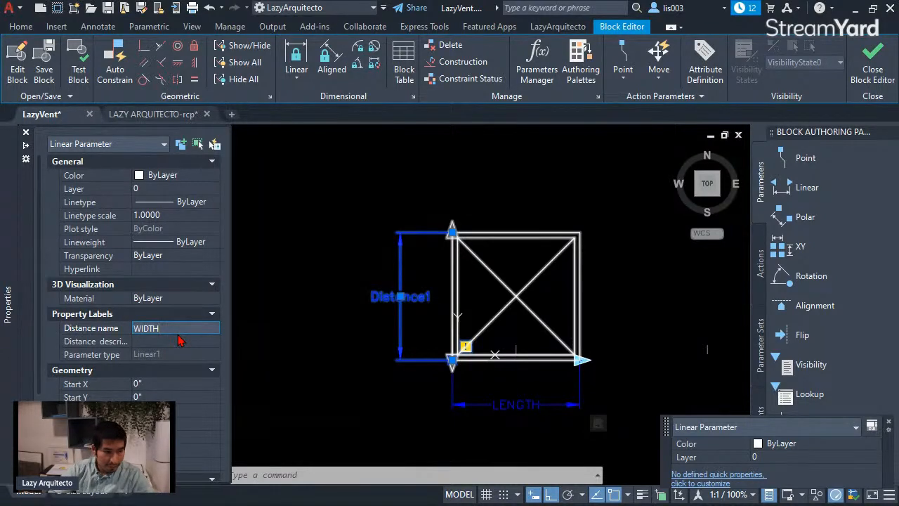
{"action": "key", "text": "Return"}
Step: Limit the WIDTH parameter to a single grip at its upper end and set its distance type to List
{"action": "scroll", "coordinate": [99, 363], "scroll_direction": "down", "scroll_amount": 3}
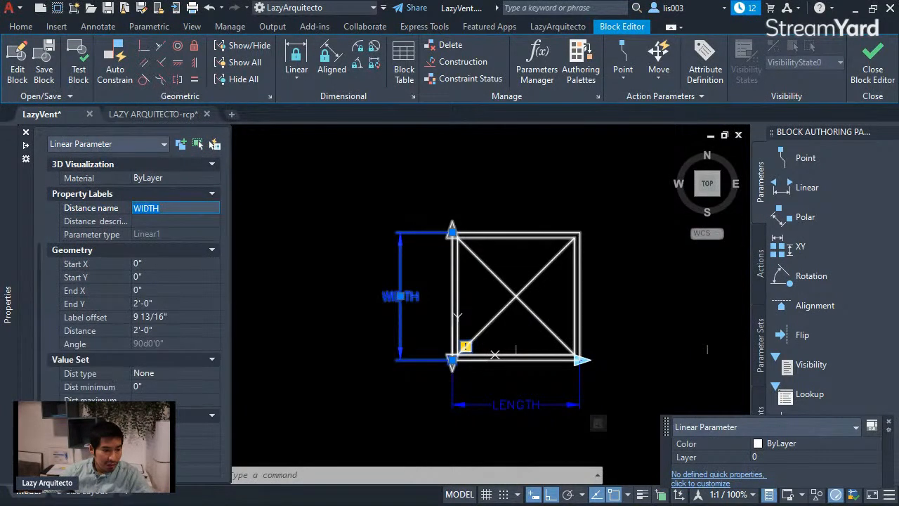
{"action": "key", "text": "Escape"}
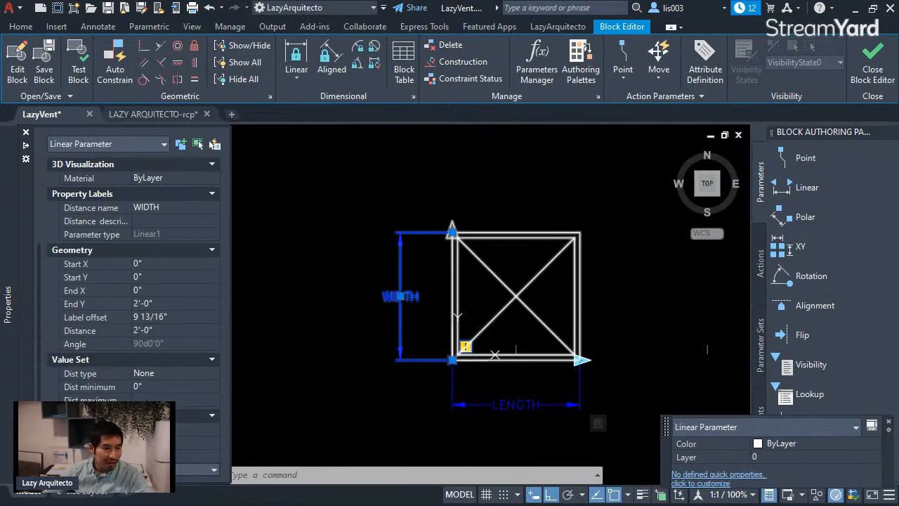
{"action": "left_click", "coordinate": [154, 378]}
{"action": "left_click", "coordinate": [160, 378]}
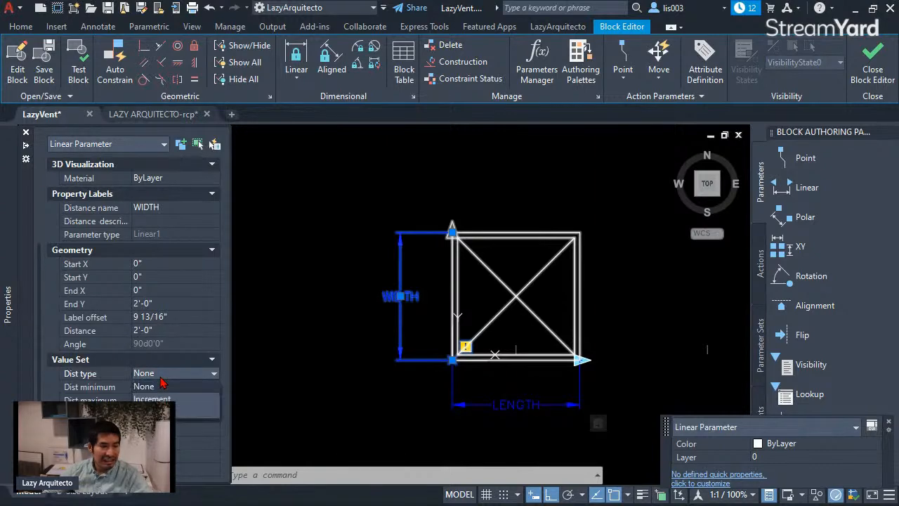
{"action": "left_click", "coordinate": [160, 412]}
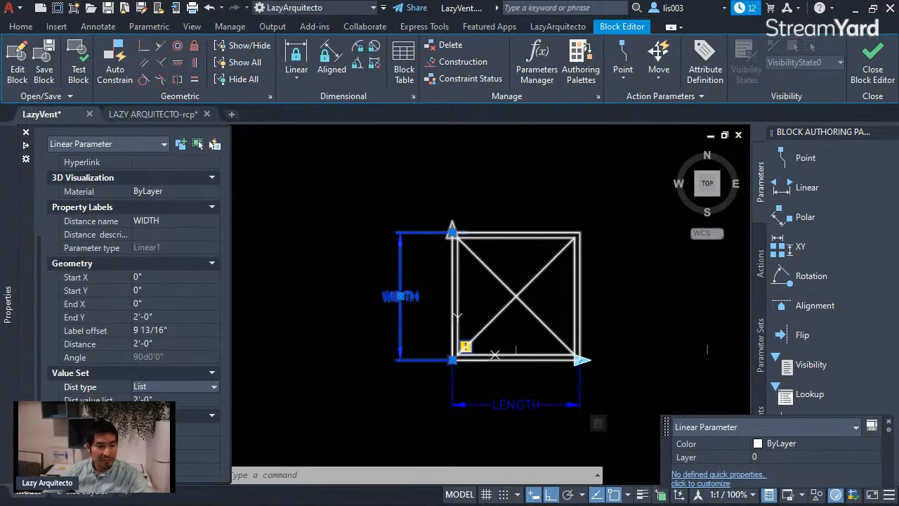
Step: Add 6" and 1' to the WIDTH parameter's distance value list, accept the list and deselect the parameter
{"action": "left_click", "coordinate": [175, 399]}
{"action": "left_click", "coordinate": [212, 401]}
{"action": "left_click_drag", "start_coordinate": [602, 175], "coordinate": [714, 178]}
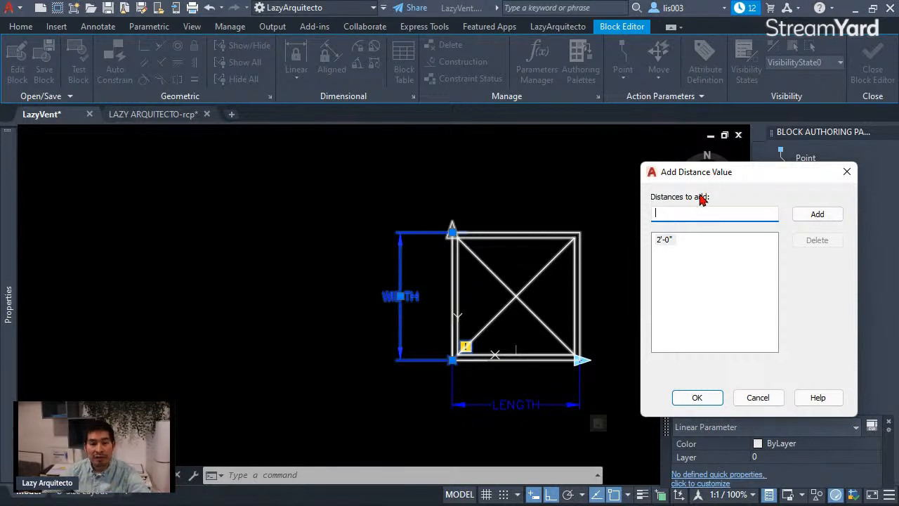
{"action": "left_click_drag", "start_coordinate": [694, 177], "coordinate": [694, 184]}
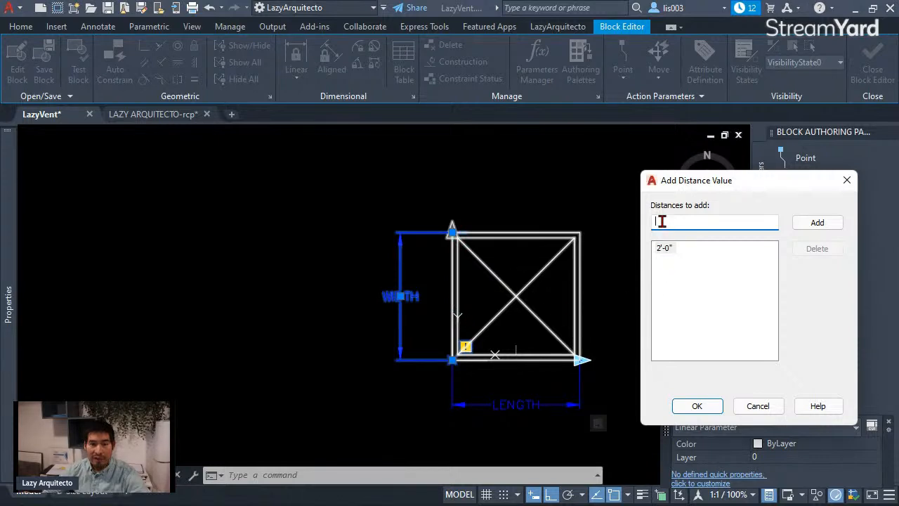
{"action": "type", "text": "6"}
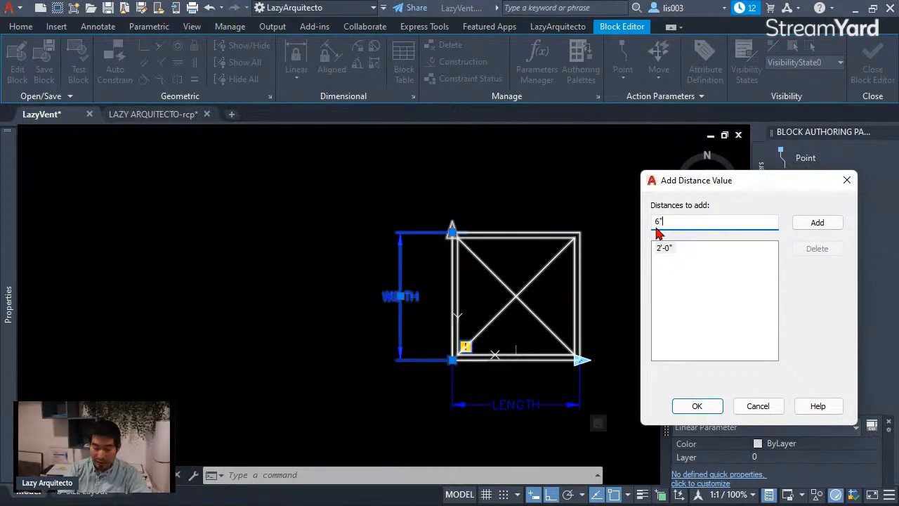
{"action": "type", "text": "\""}
{"action": "key", "text": "Return"}
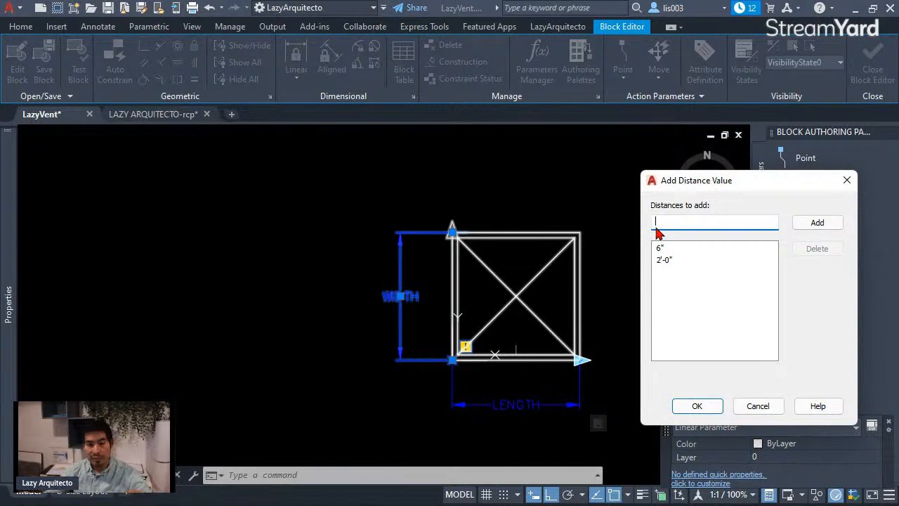
{"action": "type", "text": "1'"}
{"action": "key", "text": "Return"}
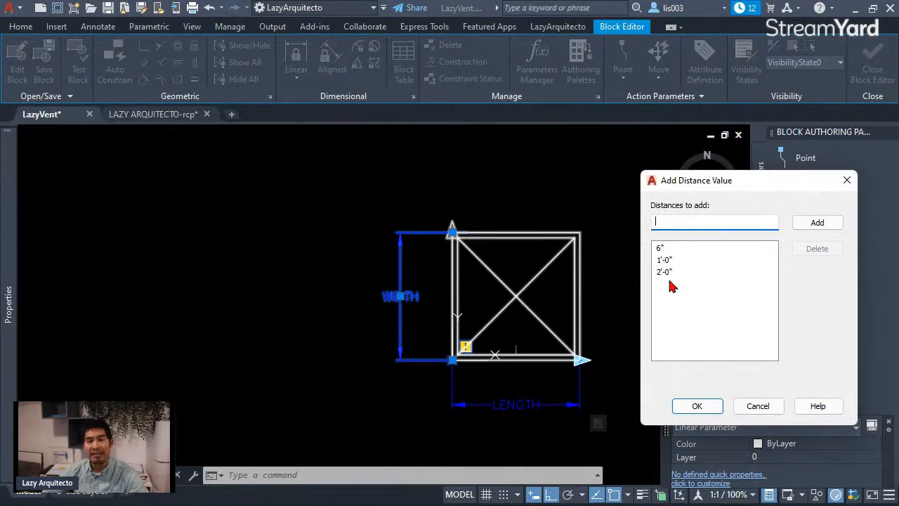
{"action": "left_click_drag", "start_coordinate": [688, 186], "coordinate": [664, 178]}
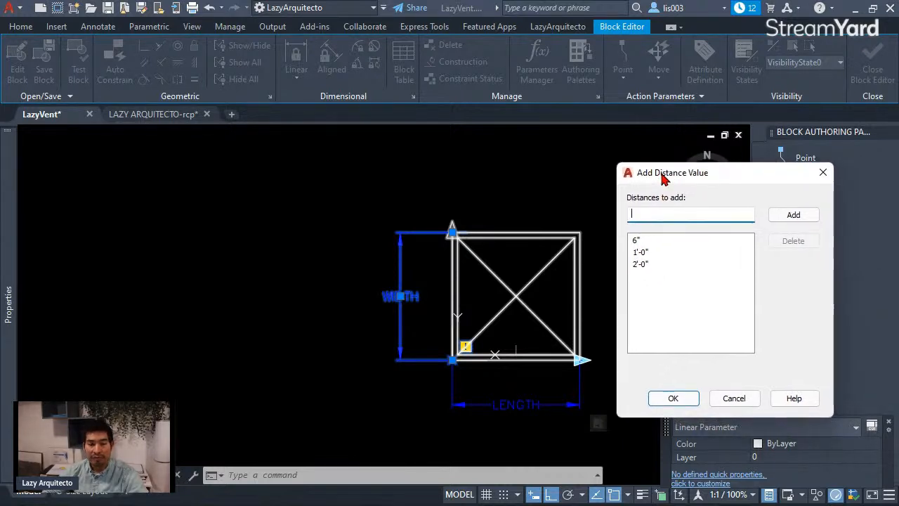
{"action": "left_click", "coordinate": [673, 398]}
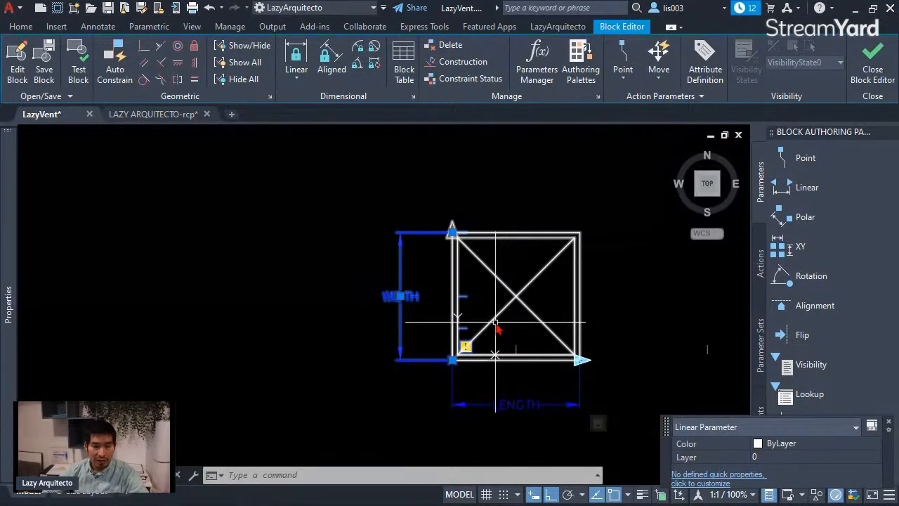
{"action": "scroll", "coordinate": [484, 328], "scroll_direction": "up", "scroll_amount": 3}
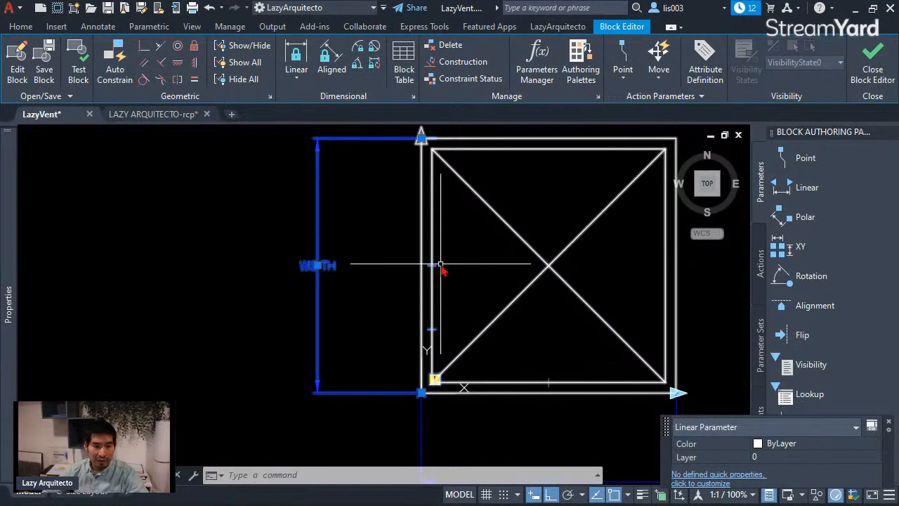
{"action": "left_click", "coordinate": [383, 239]}
{"action": "key", "text": "Escape"}
{"action": "scroll", "coordinate": [403, 313], "scroll_direction": "down", "scroll_amount": 2}
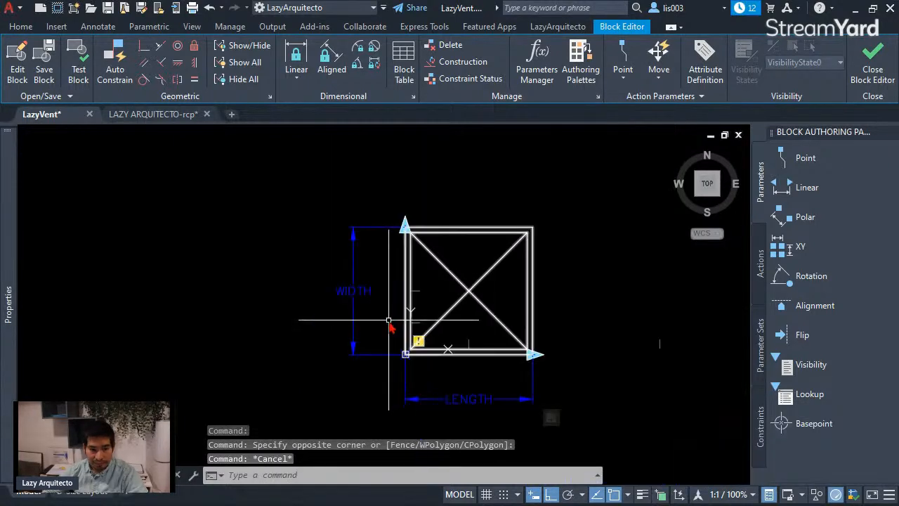
Step: Begin a Stretch action for the WIDTH parameter, associated with the parameter's upper point at the diffuser's upper-left corner
{"action": "scroll", "coordinate": [420, 348], "scroll_direction": "up", "scroll_amount": 3}
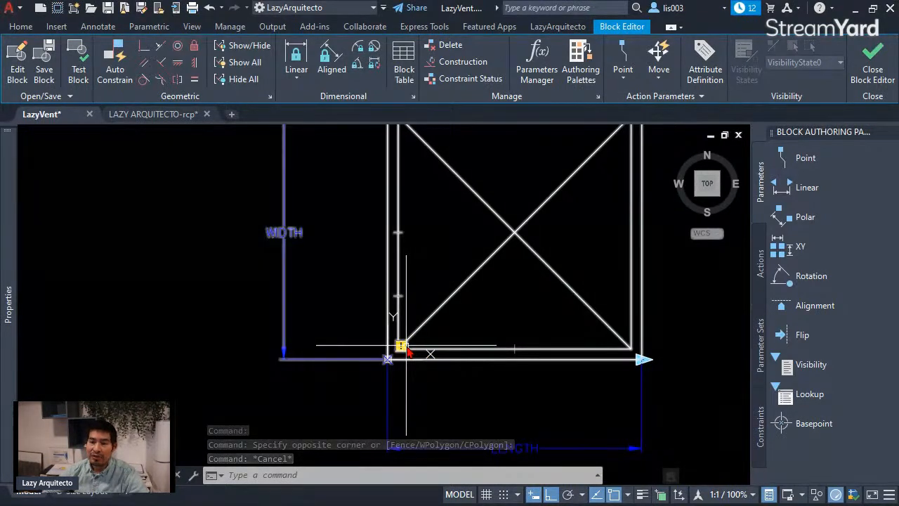
{"action": "scroll", "coordinate": [399, 380], "scroll_direction": "down", "scroll_amount": 3}
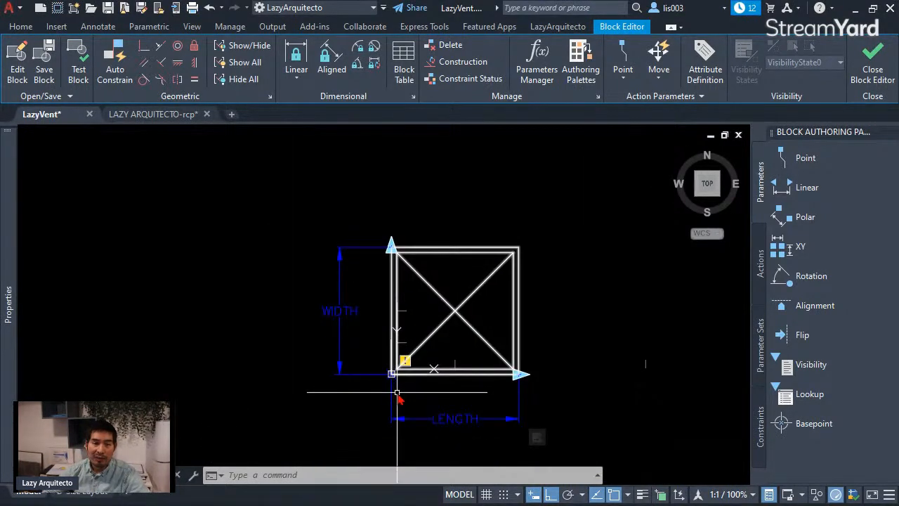
{"action": "left_click", "coordinate": [762, 267]}
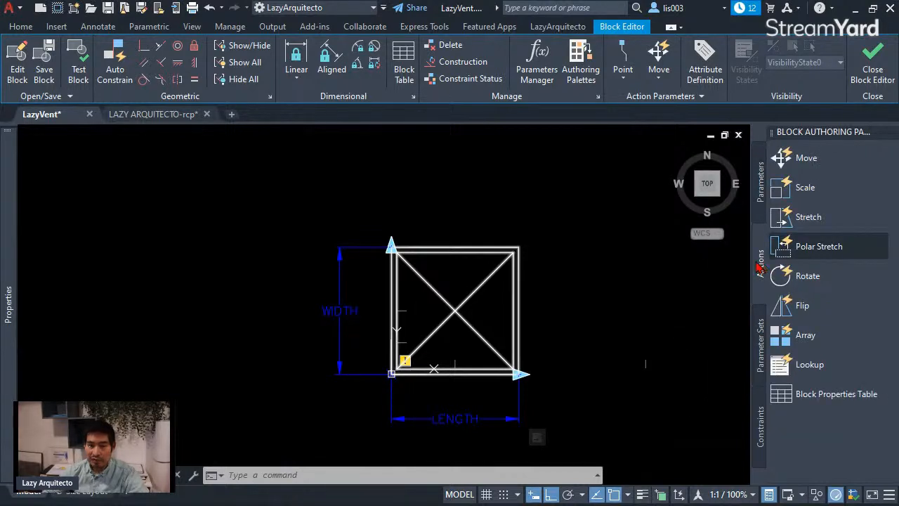
{"action": "left_click", "coordinate": [819, 221]}
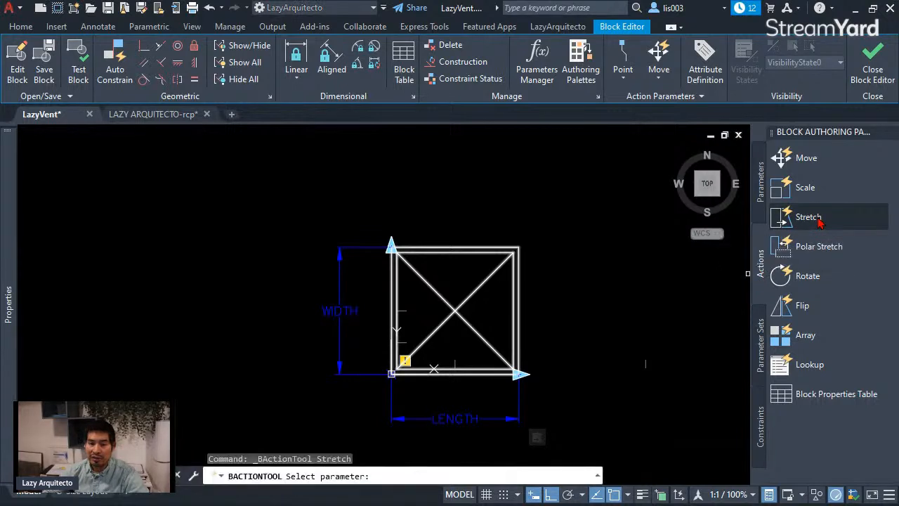
{"action": "middle_click_drag", "start_coordinate": [595, 335], "coordinate": [511, 351]}
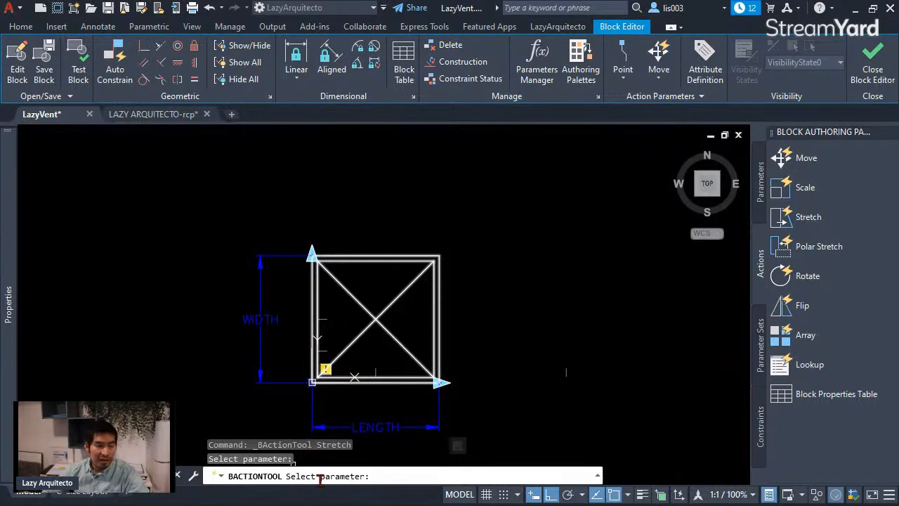
{"action": "left_click", "coordinate": [256, 321]}
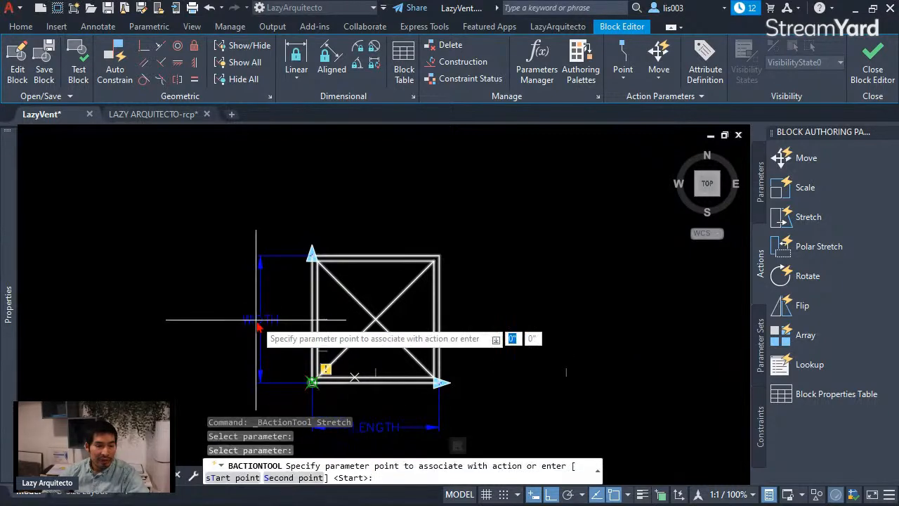
{"action": "left_click", "coordinate": [312, 257]}
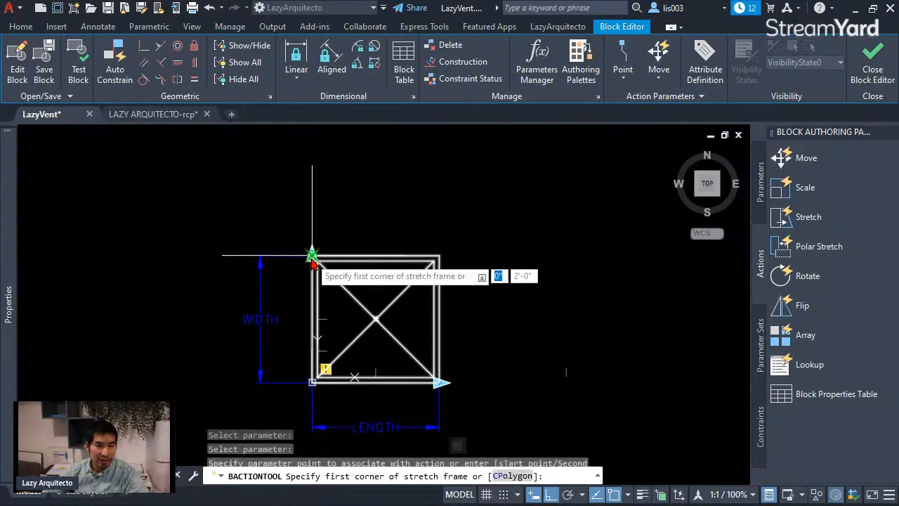
Step: Frame the upper part of the diffuser, leaving its bottom edge outside, and apply the stretch to the symbol's linework crossing that frame
{"action": "left_click", "coordinate": [623, 362]}
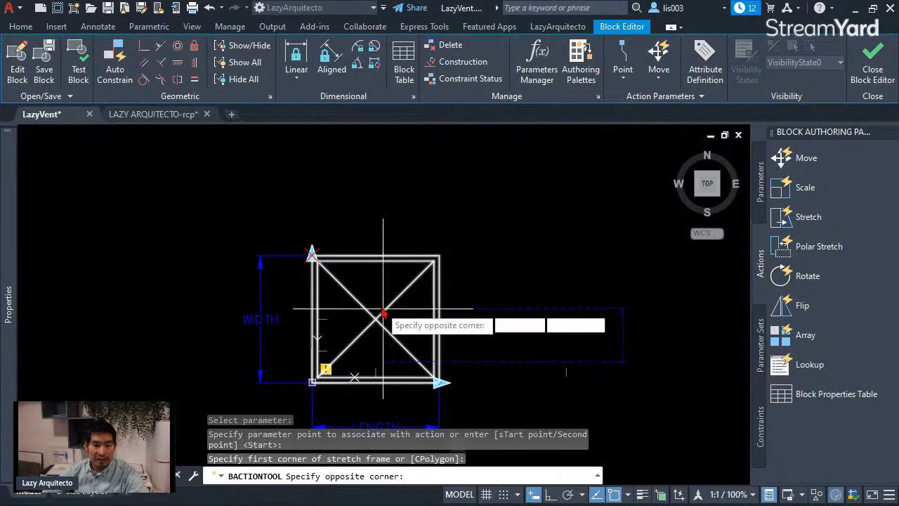
{"action": "left_click", "coordinate": [200, 186]}
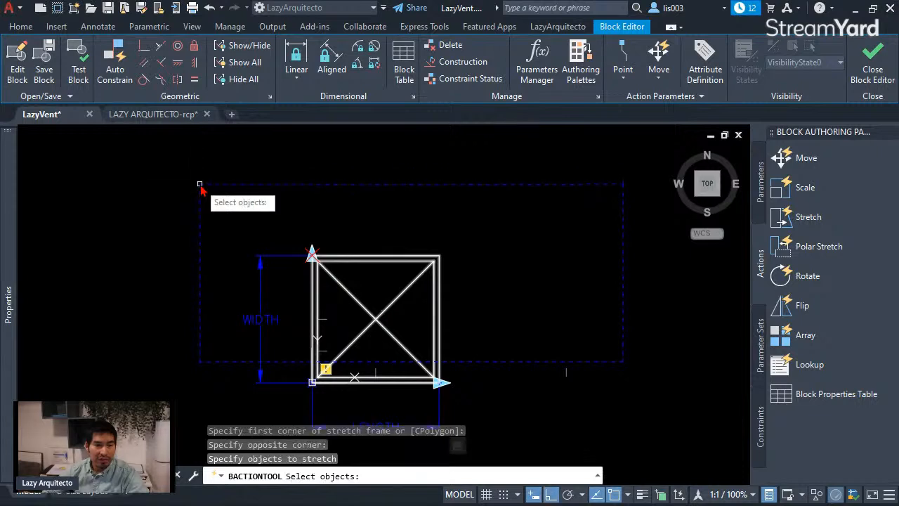
{"action": "left_click", "coordinate": [454, 355]}
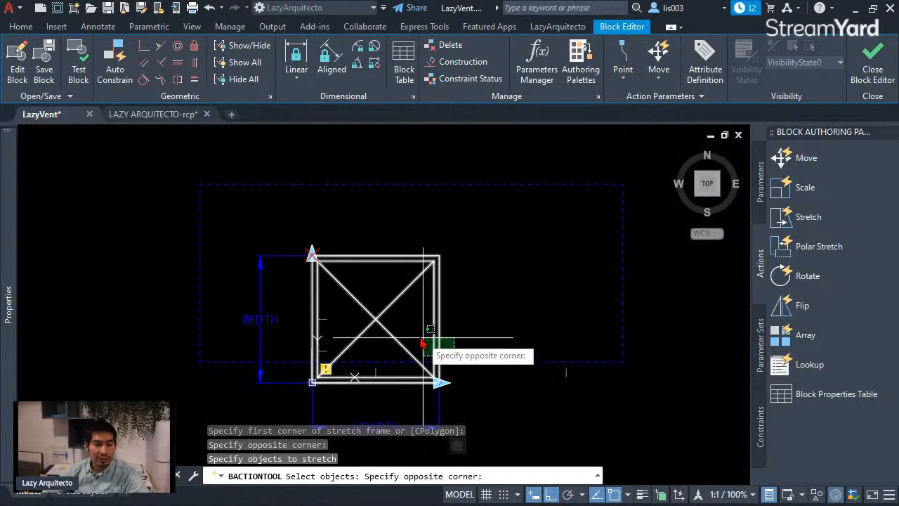
{"action": "left_click", "coordinate": [225, 217]}
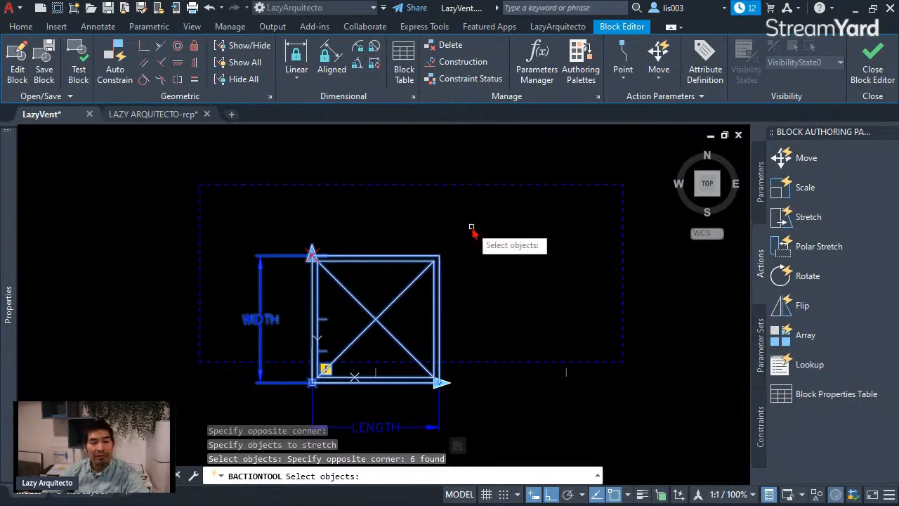
{"action": "key", "text": "Return"}
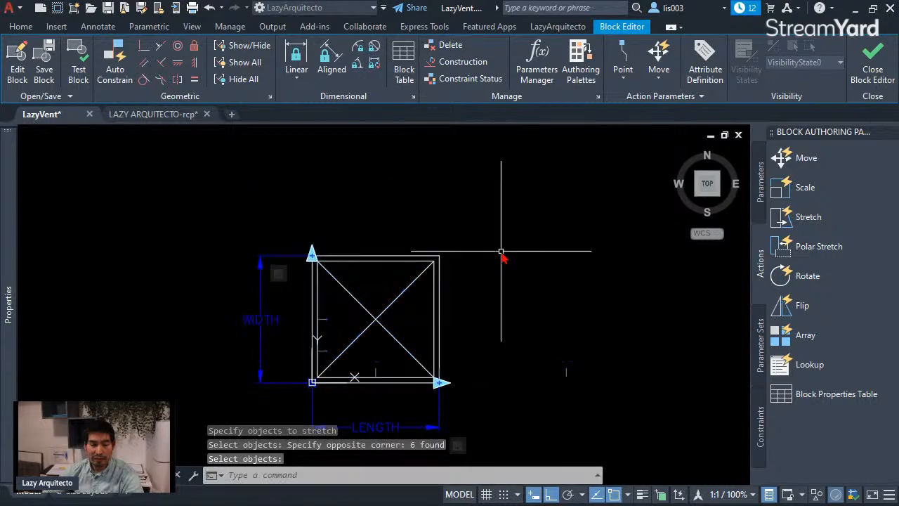
Step: Open the block in the test window and stretch its LENGTH to 4'
{"action": "middle_click_drag", "start_coordinate": [501, 257], "coordinate": [541, 237]}
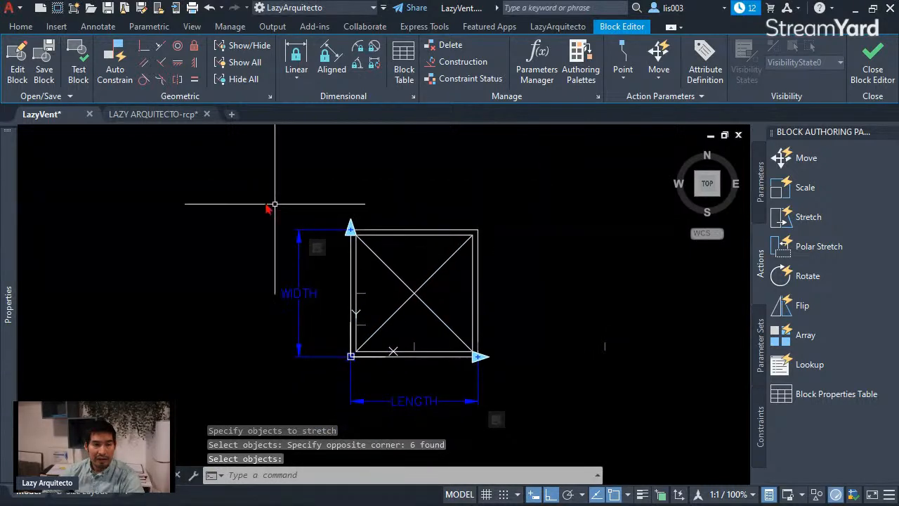
{"action": "left_click", "coordinate": [77, 67]}
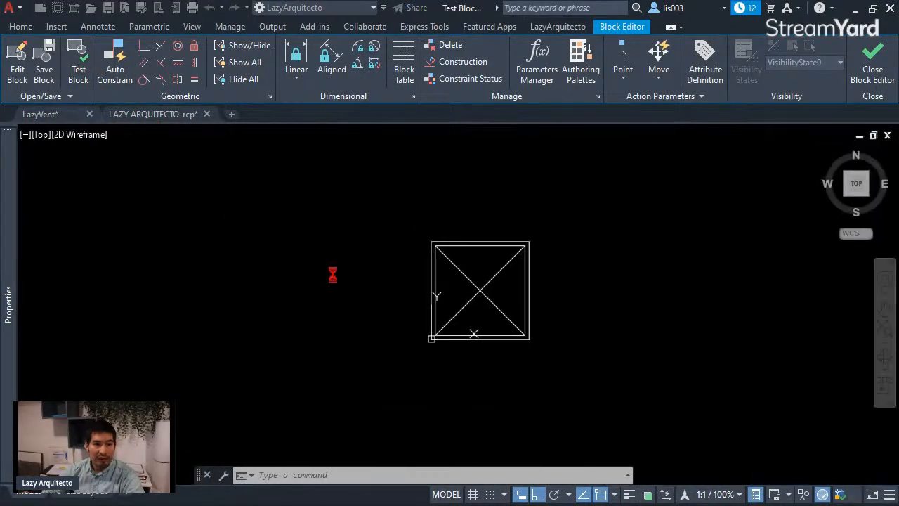
{"action": "middle_click_drag", "start_coordinate": [499, 283], "coordinate": [458, 281]}
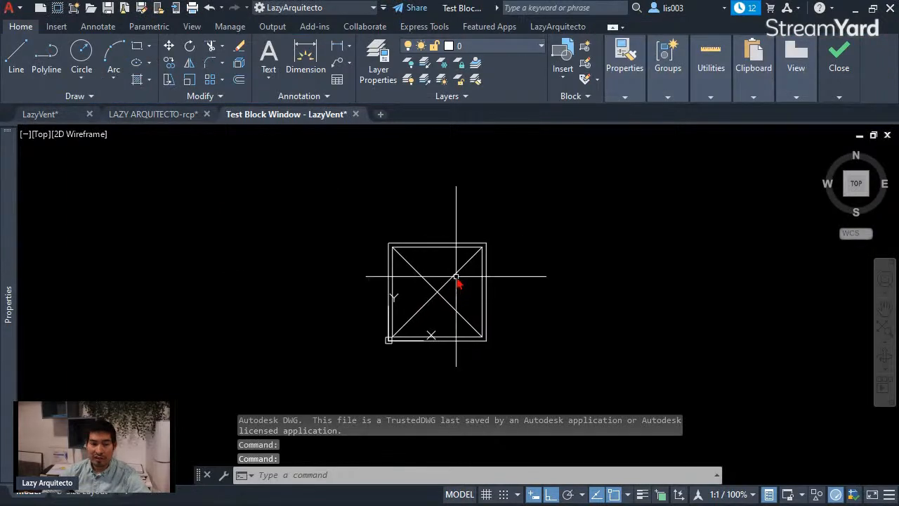
{"action": "left_click", "coordinate": [457, 285]}
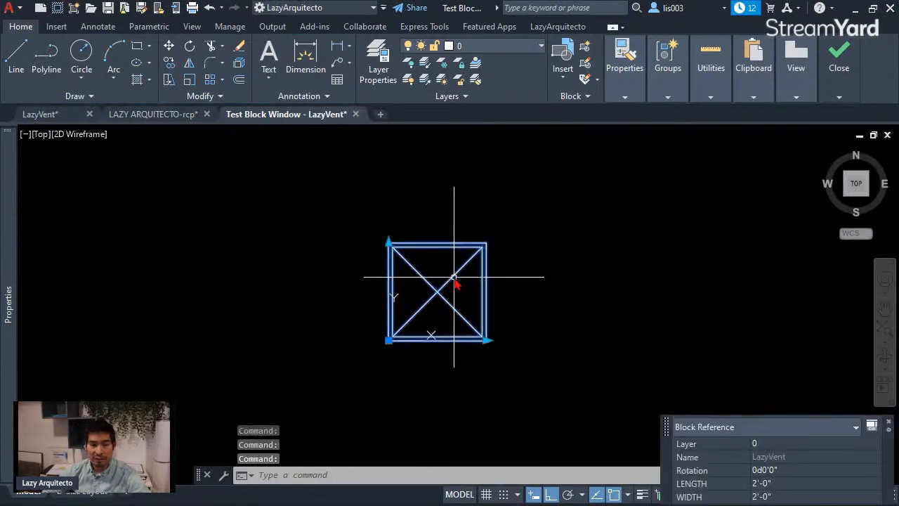
{"action": "left_click", "coordinate": [487, 341]}
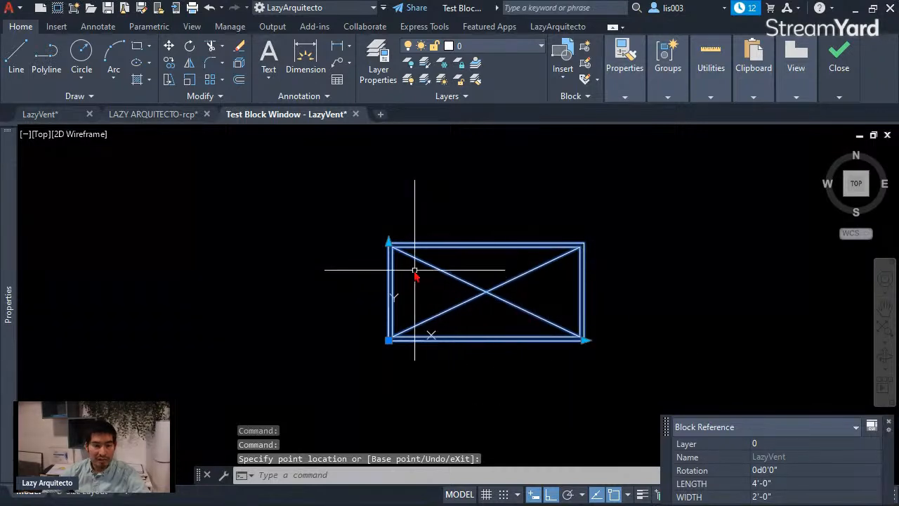
Step: Test the smaller square size by stretching the test block's LENGTH to 1' and WIDTH to 1', then deselect it
{"action": "left_click", "coordinate": [393, 241]}
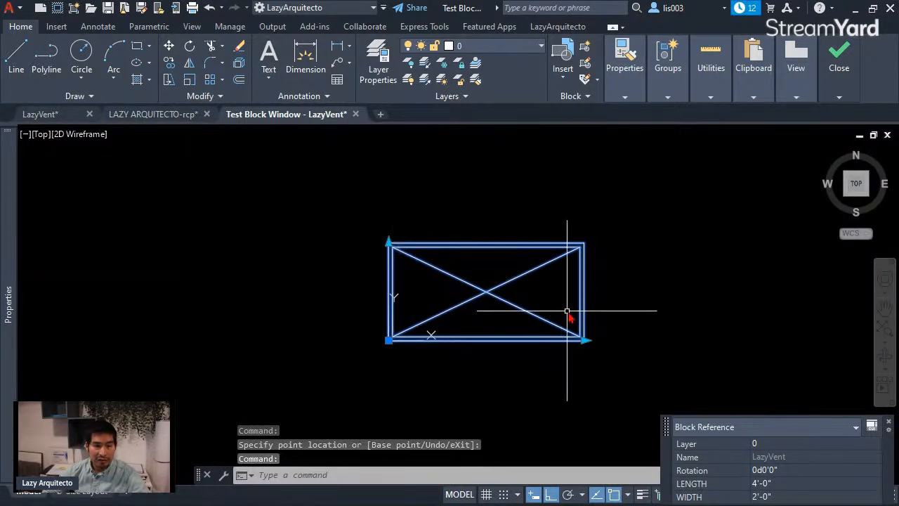
{"action": "left_click", "coordinate": [585, 341]}
{"action": "key", "text": "Return"}
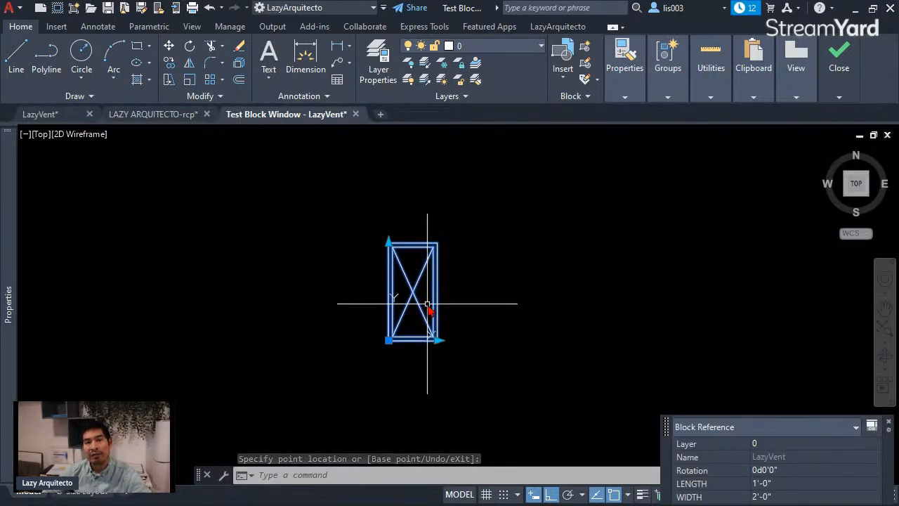
{"action": "left_click", "coordinate": [388, 243]}
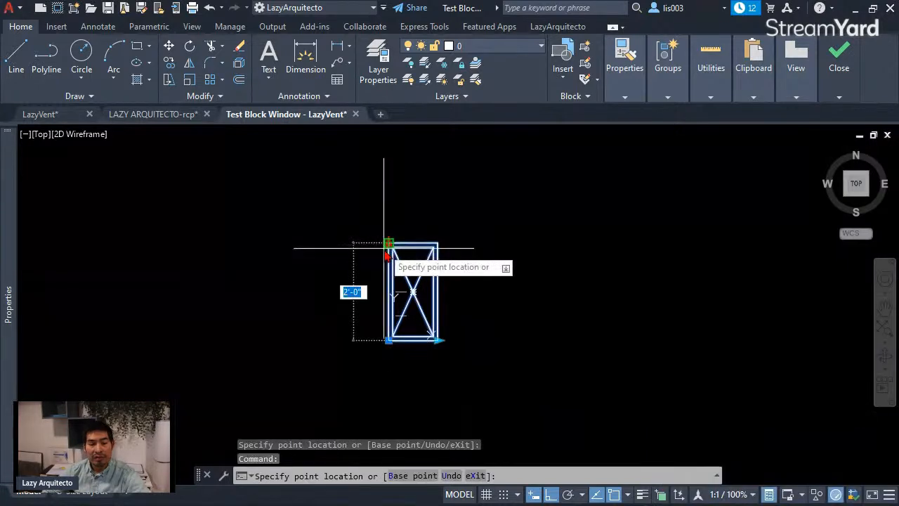
{"action": "key", "text": "Return"}
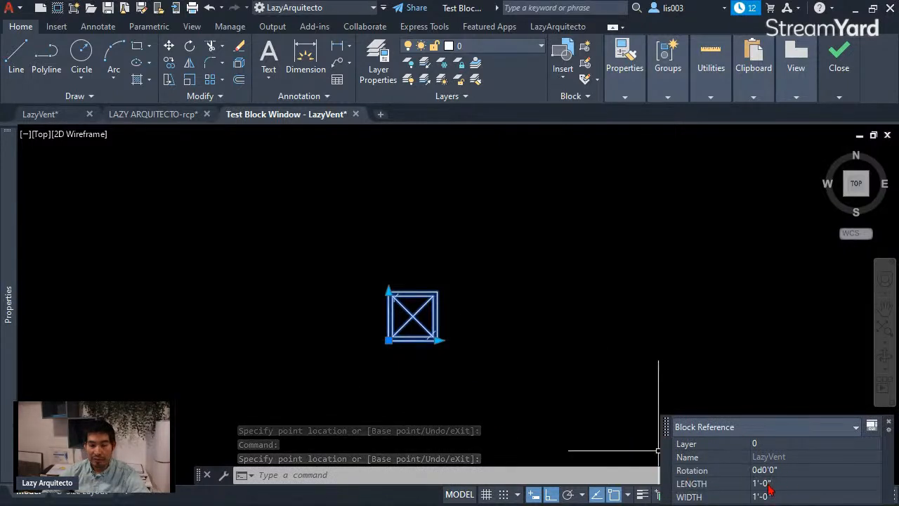
{"action": "key", "text": "Escape"}
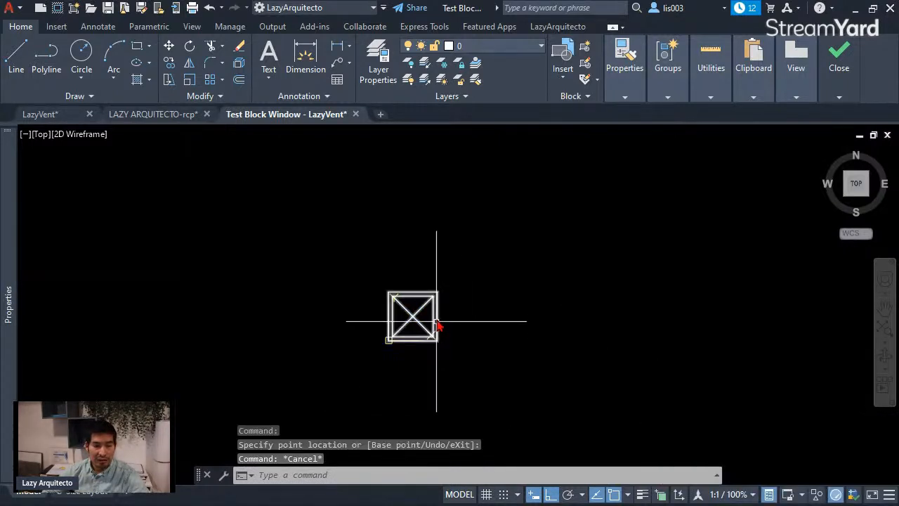
Step: Test the slim size by stretching the test block's LENGTH to 4' and WIDTH to 6", and deselect it
{"action": "left_click", "coordinate": [436, 316]}
{"action": "left_click", "coordinate": [439, 341]}
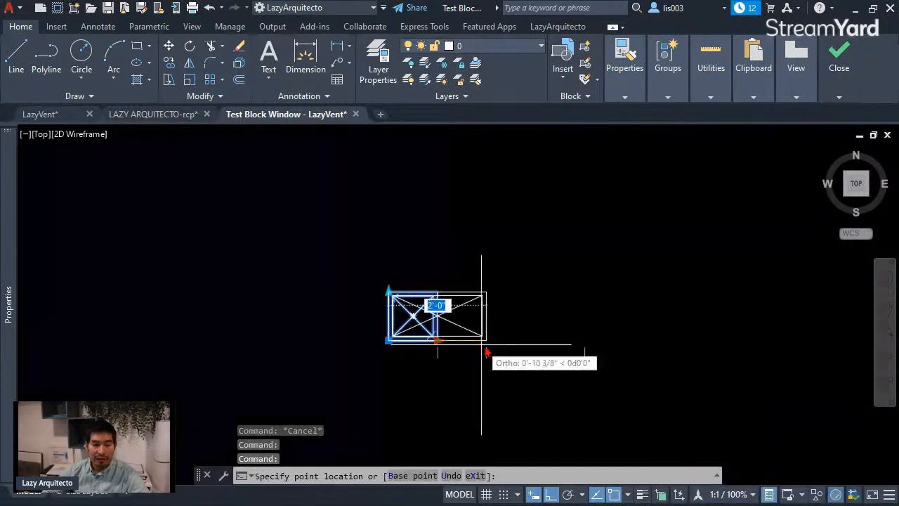
{"action": "left_click", "coordinate": [582, 342]}
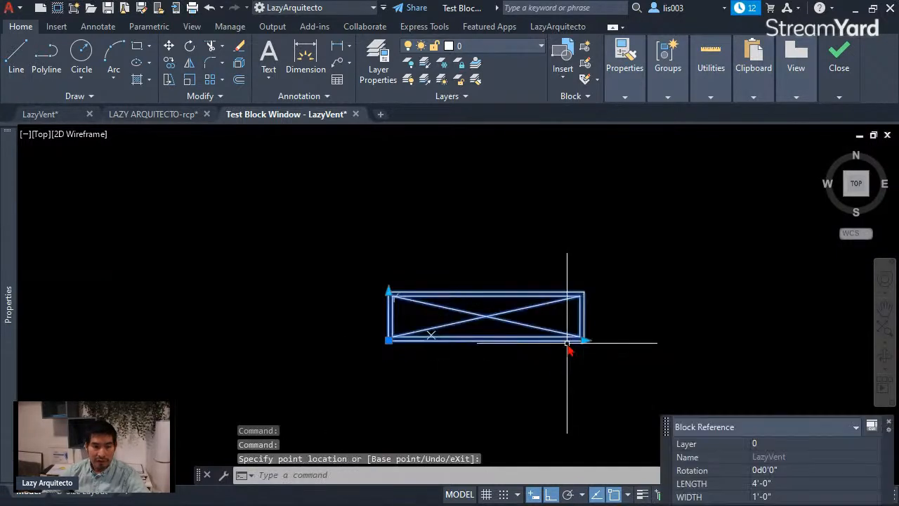
{"action": "left_click", "coordinate": [389, 292]}
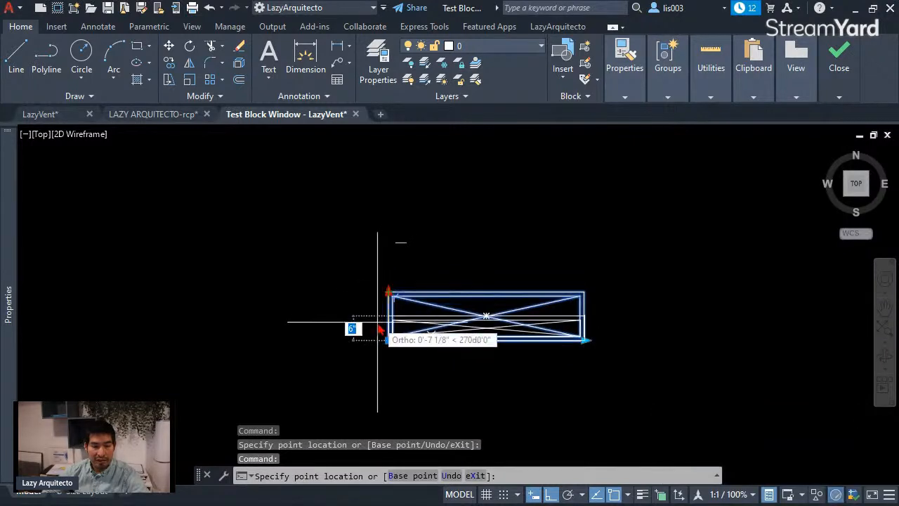
{"action": "key", "text": "Return"}
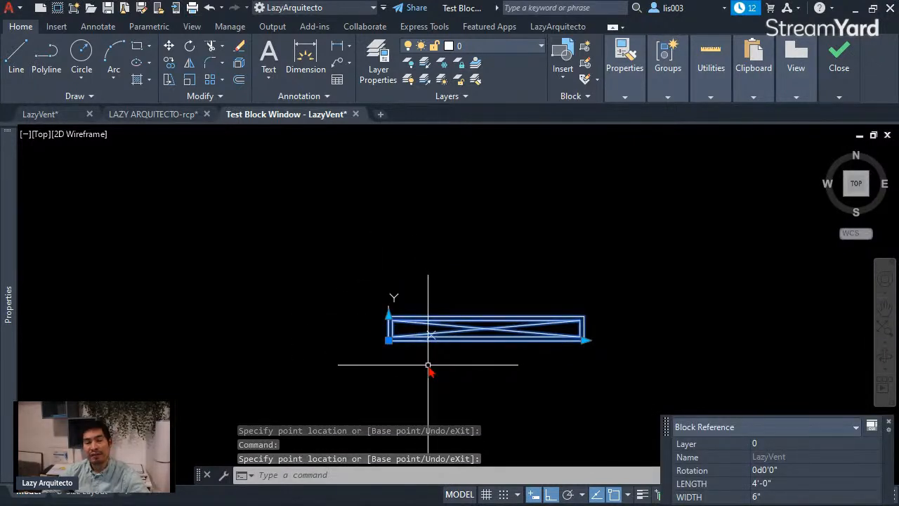
{"action": "key", "text": "Escape"}
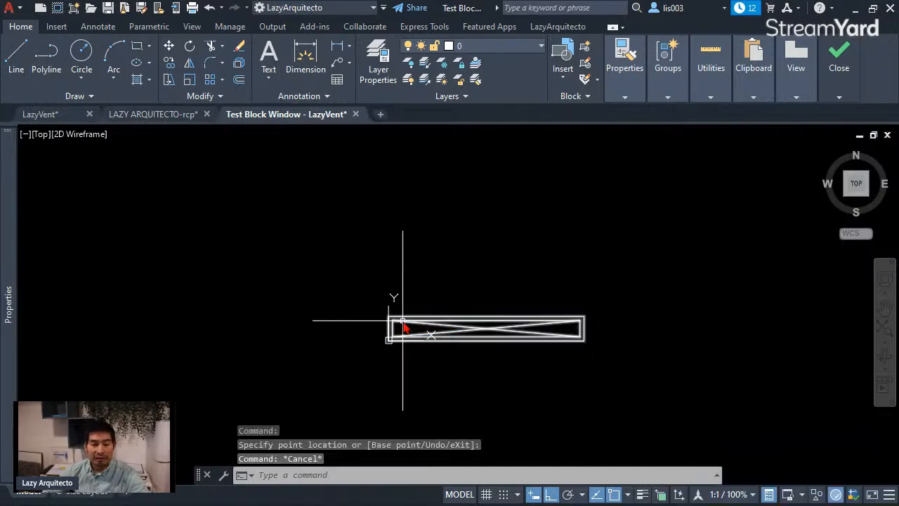
{"action": "key", "text": "Escape"}
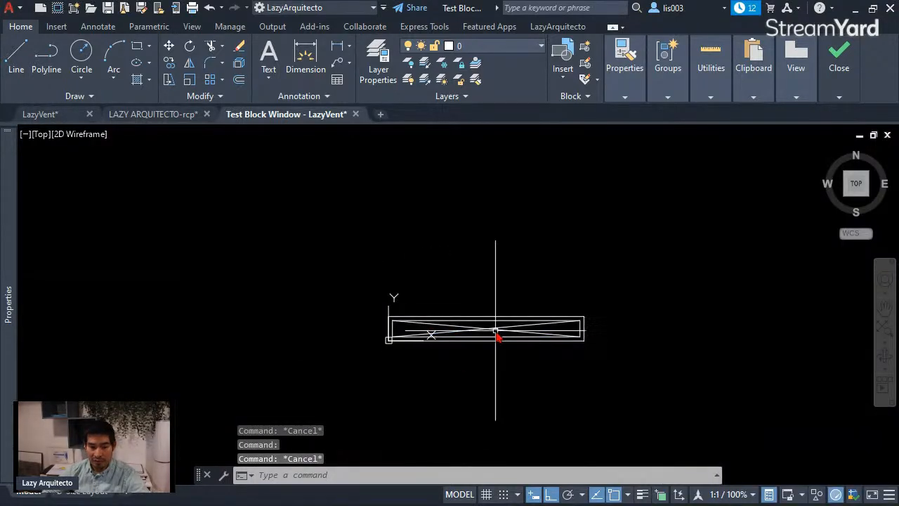
Step: Widen the test block's WIDTH to 1' and on to 2', and shorten its LENGTH to 1'
{"action": "left_click", "coordinate": [442, 333]}
{"action": "left_click", "coordinate": [389, 315]}
{"action": "left_click", "coordinate": [396, 270]}
{"action": "left_click", "coordinate": [389, 290]}
{"action": "left_click", "coordinate": [391, 252]}
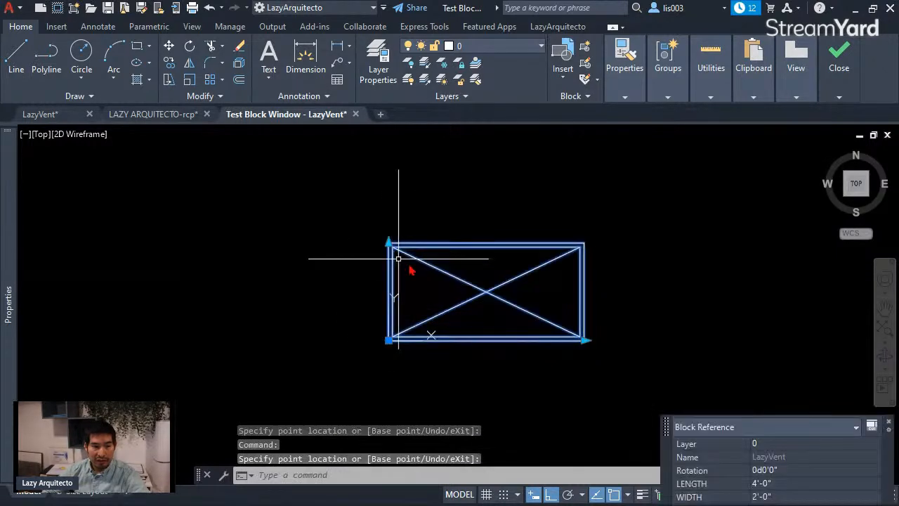
{"action": "left_click", "coordinate": [586, 338]}
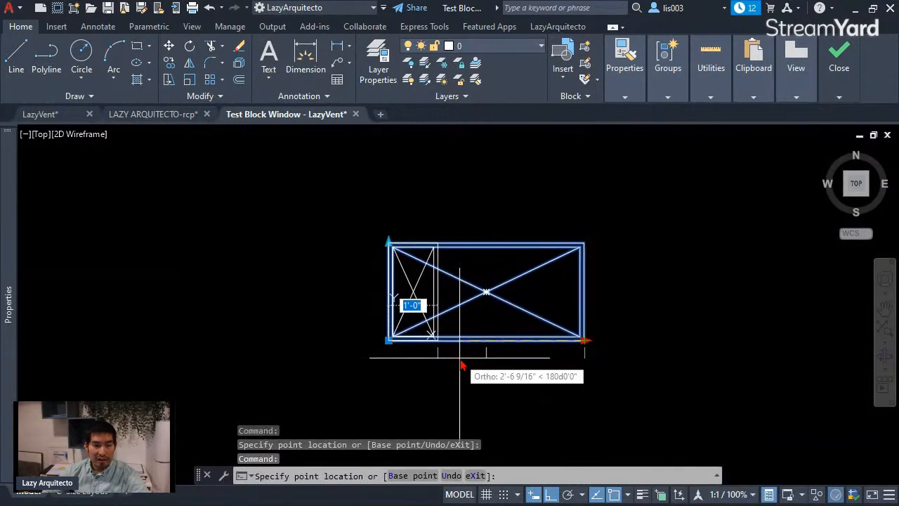
{"action": "left_click", "coordinate": [438, 341]}
{"action": "key", "text": "Escape"}
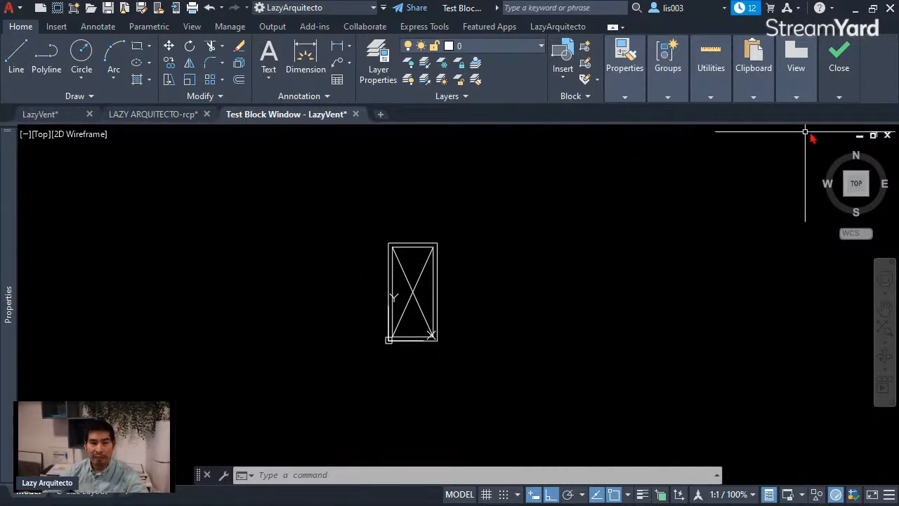
Step: Close the test block window and return to the LazyVent block in the block editor
{"action": "left_click", "coordinate": [839, 97]}
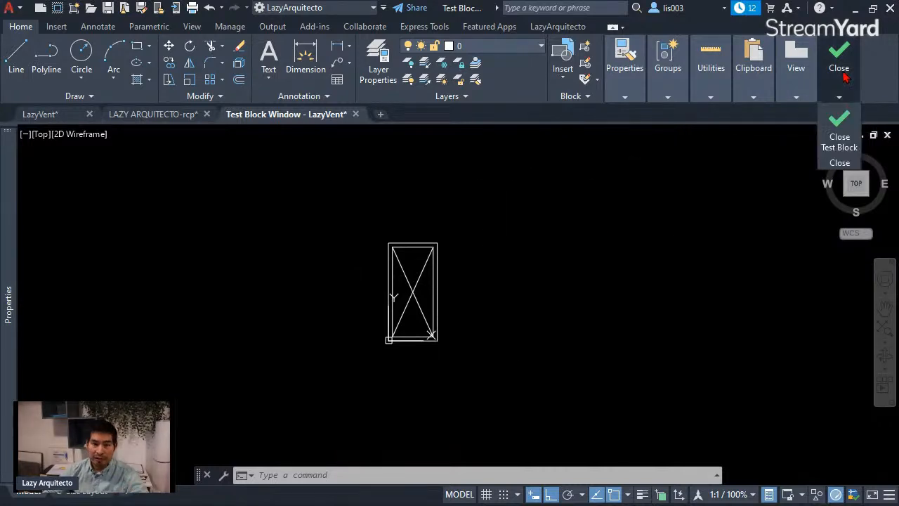
{"action": "left_click", "coordinate": [840, 147]}
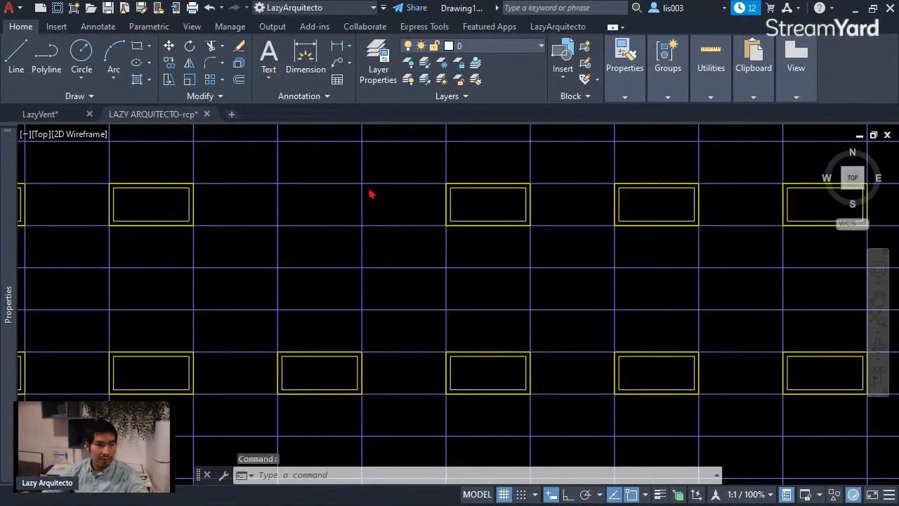
{"action": "left_click", "coordinate": [70, 120]}
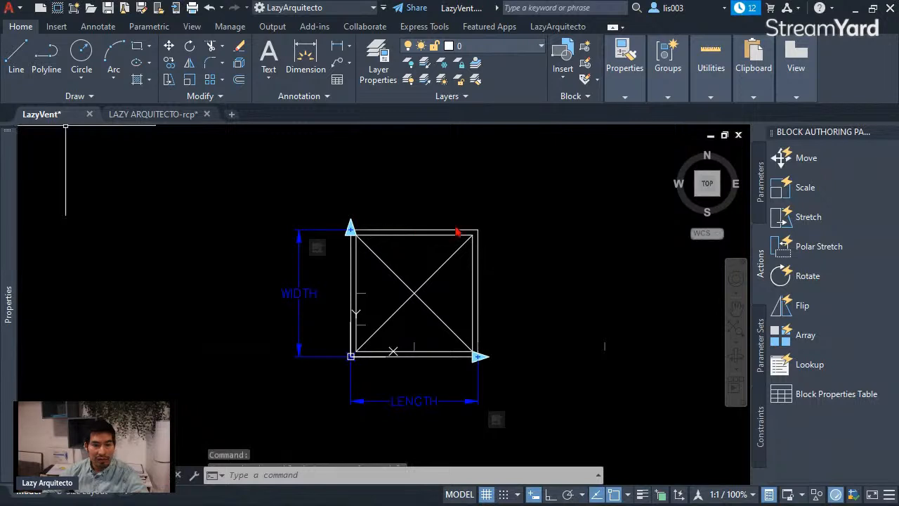
{"action": "scroll", "coordinate": [502, 253], "scroll_direction": "down", "scroll_amount": 3}
{"action": "middle_click_drag", "start_coordinate": [511, 237], "coordinate": [460, 268]}
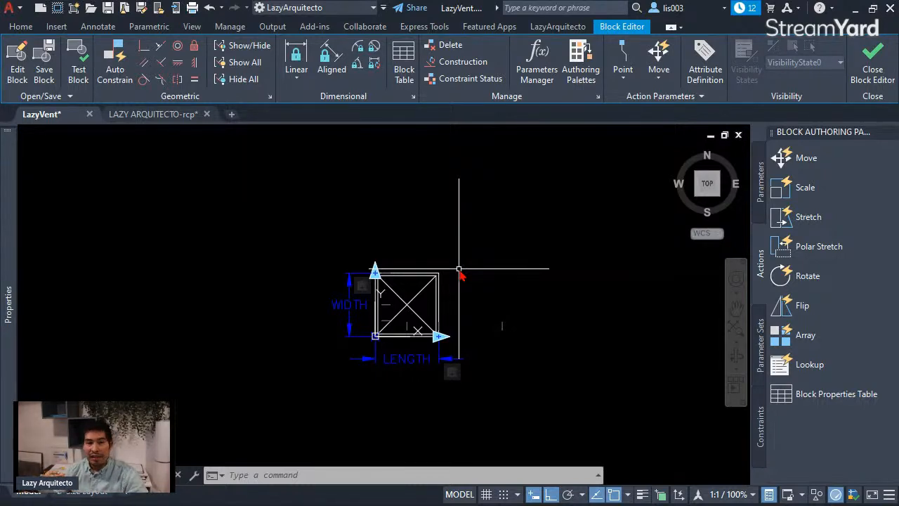
Step: Add a visibility parameter about 8 1/2" left of the diffuser's upper-left corner, level with its top edge
{"action": "middle_click_drag", "start_coordinate": [508, 241], "coordinate": [517, 247]}
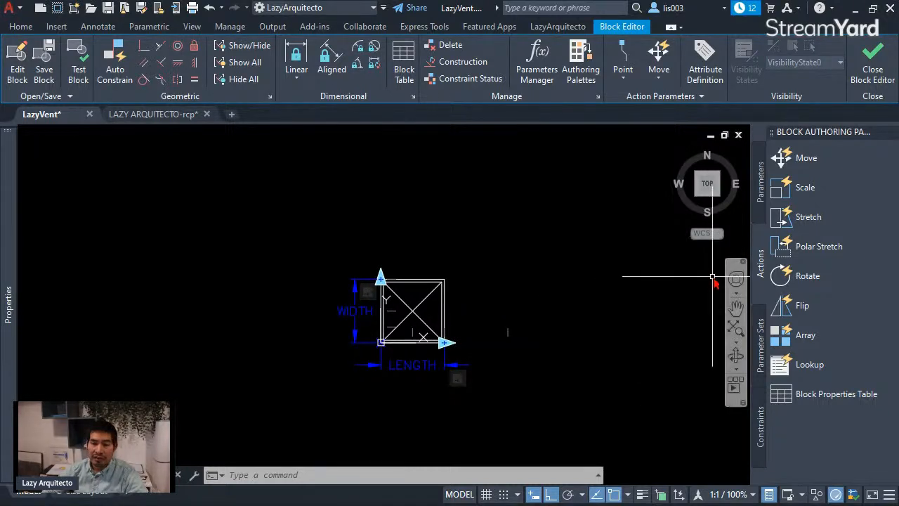
{"action": "left_click", "coordinate": [759, 196]}
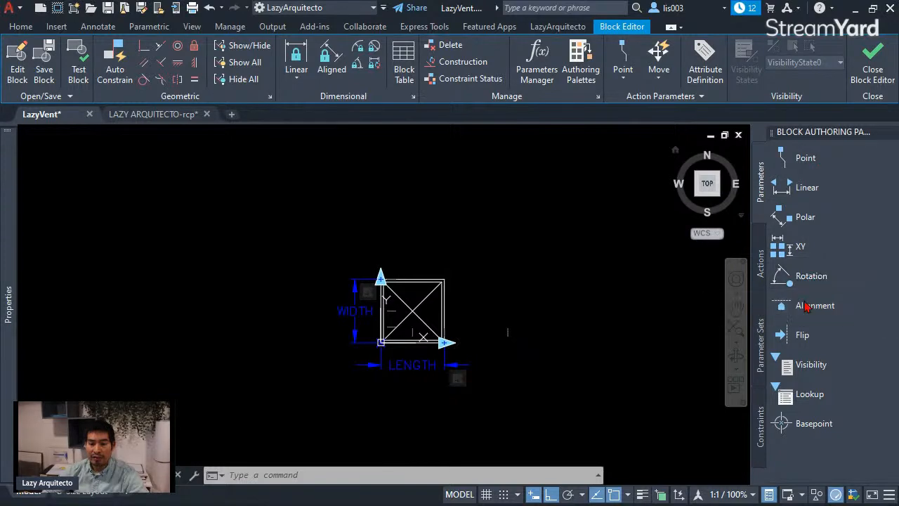
{"action": "left_click", "coordinate": [806, 371]}
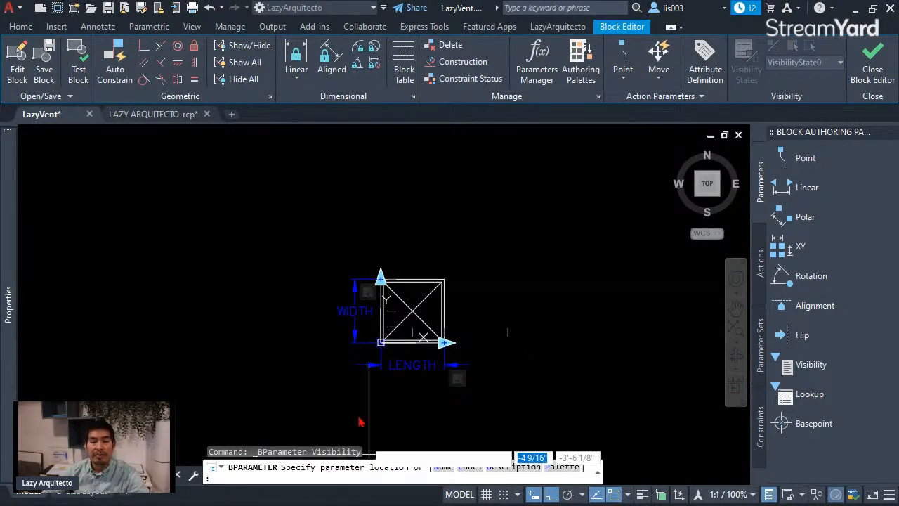
{"action": "scroll", "coordinate": [348, 295], "scroll_direction": "up", "scroll_amount": 5}
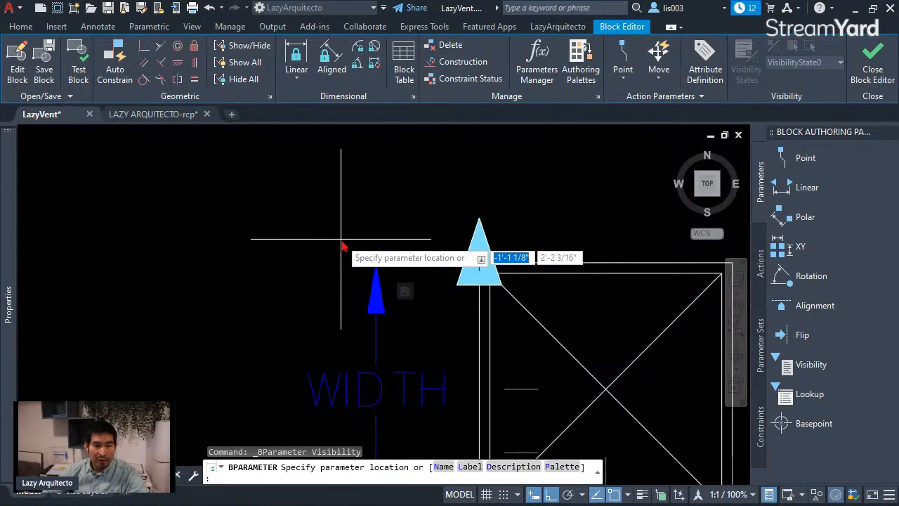
{"action": "scroll", "coordinate": [367, 226], "scroll_direction": "up", "scroll_amount": 3}
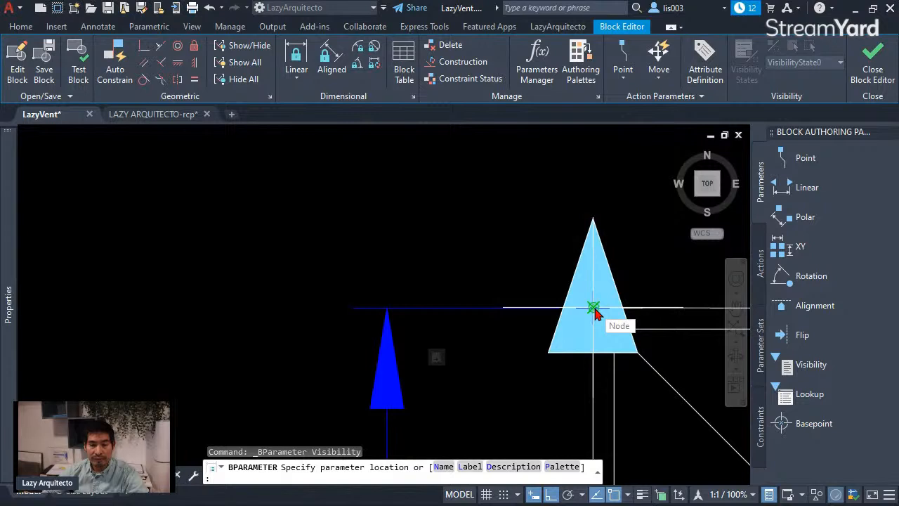
{"action": "scroll", "coordinate": [595, 309], "scroll_direction": "down", "scroll_amount": 3}
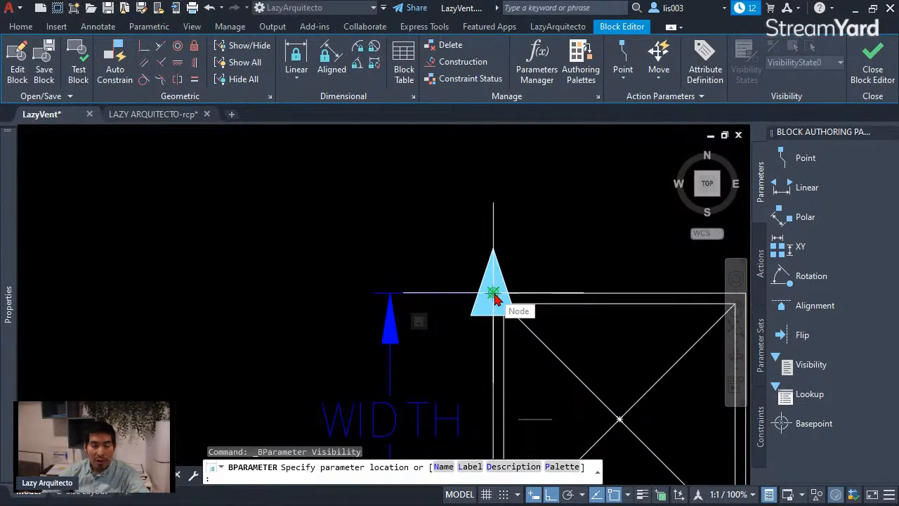
{"action": "left_click", "coordinate": [403, 292]}
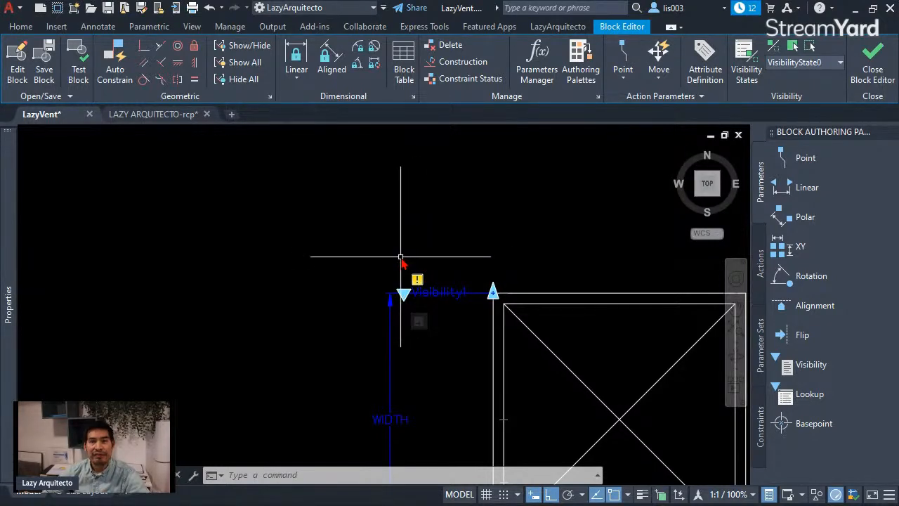
Step: Rename the block's default visibility state to SUPPLY
{"action": "scroll", "coordinate": [372, 254], "scroll_direction": "down", "scroll_amount": 3}
{"action": "middle_click_drag", "start_coordinate": [482, 249], "coordinate": [447, 220]}
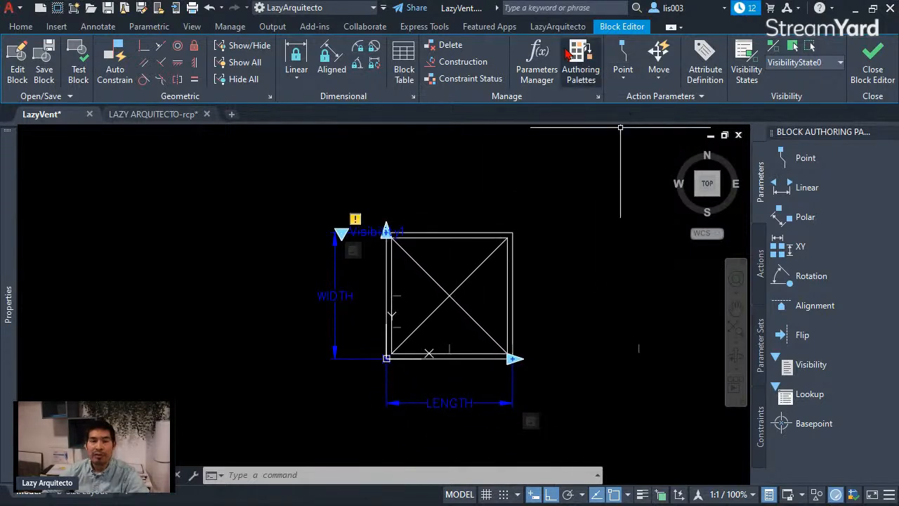
{"action": "left_click", "coordinate": [749, 59]}
{"action": "left_click_drag", "start_coordinate": [698, 207], "coordinate": [671, 168]}
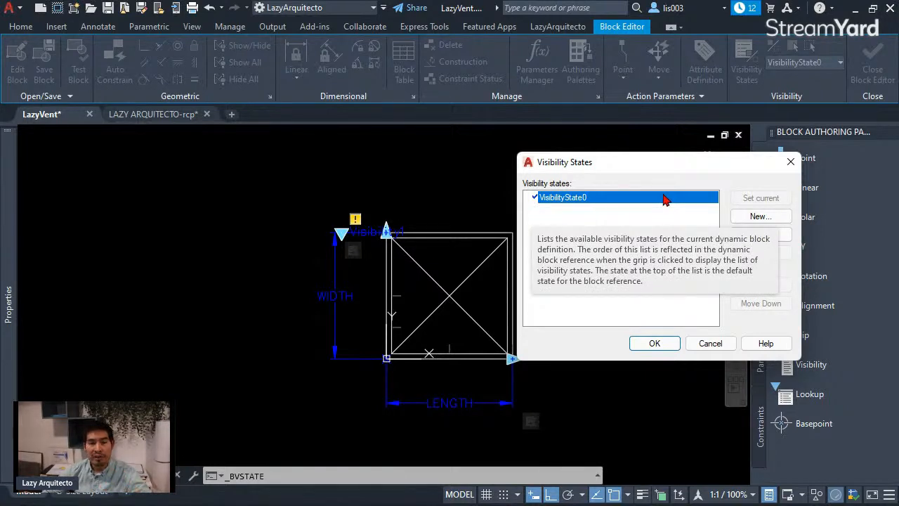
{"action": "left_click", "coordinate": [748, 234]}
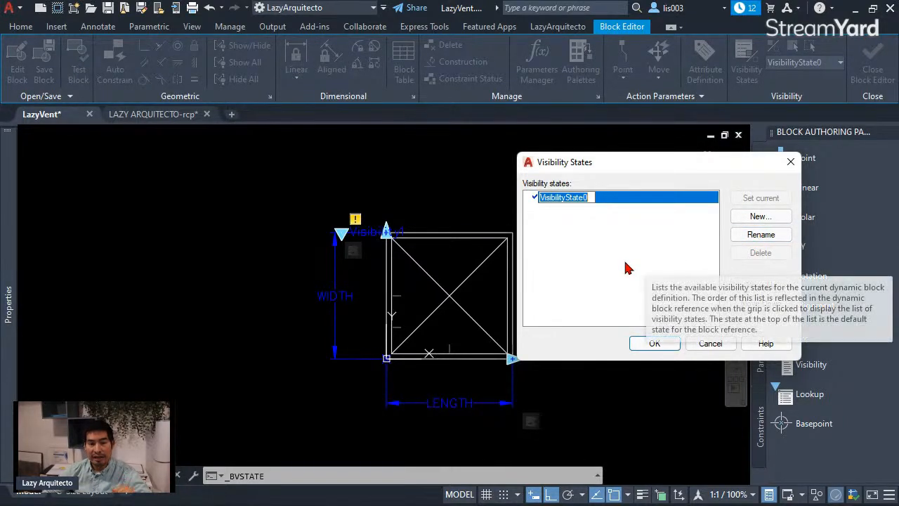
{"action": "type", "text": "S"}
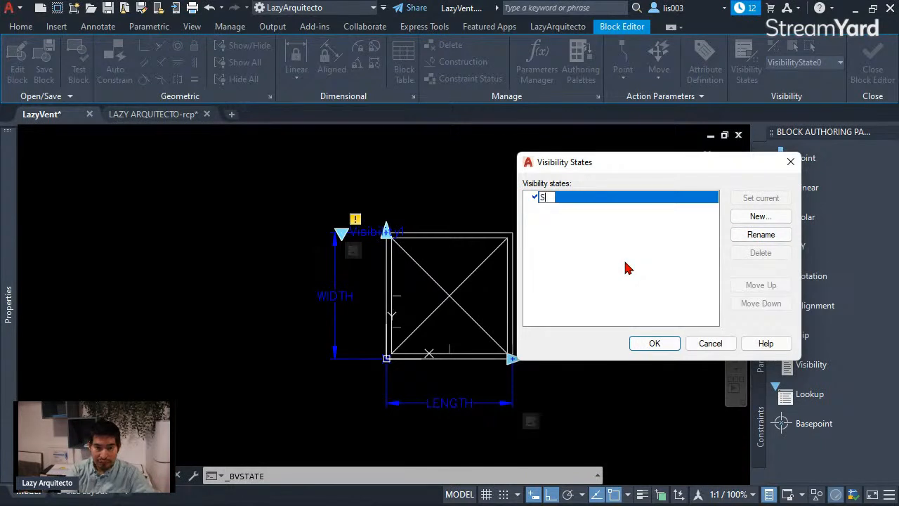
{"action": "type", "text": "UPPLY"}
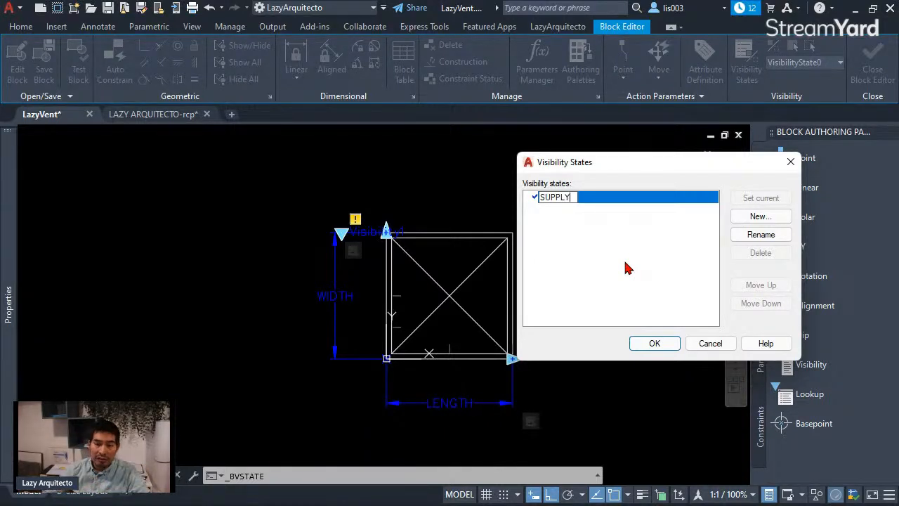
{"action": "key", "text": "Return"}
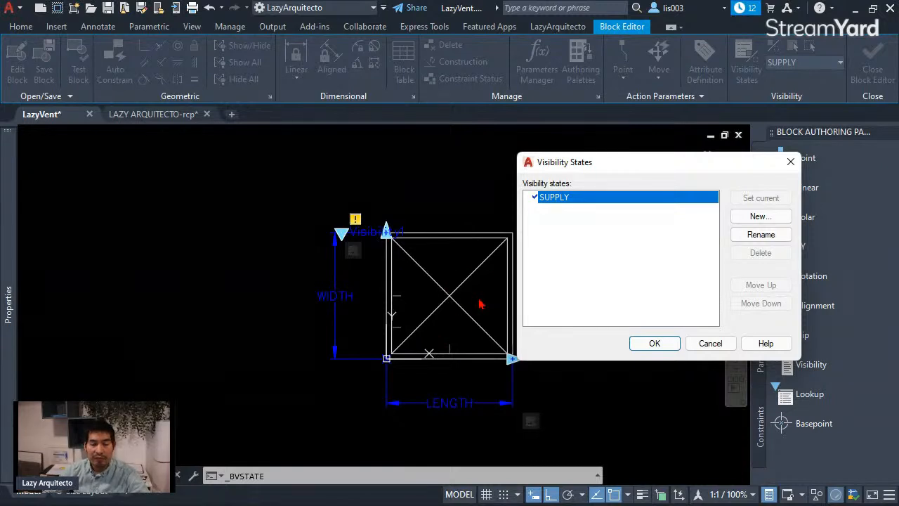
Step: Create a new visibility state named RETURN that leaves the visibility of existing objects unchanged
{"action": "left_click", "coordinate": [777, 222]}
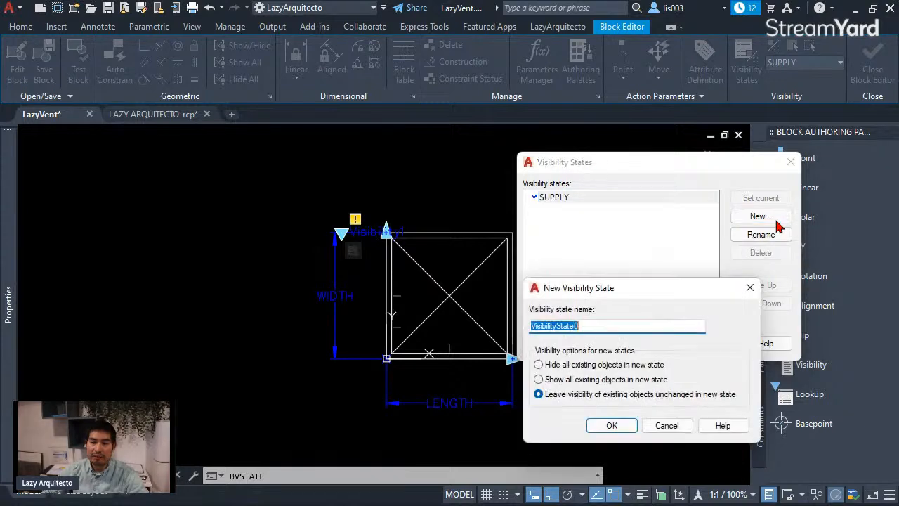
{"action": "left_click_drag", "start_coordinate": [641, 289], "coordinate": [657, 257]}
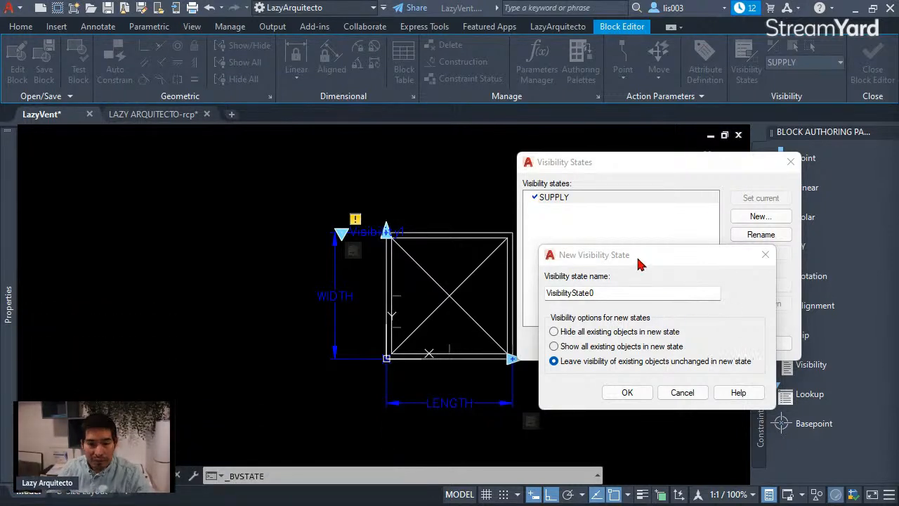
{"action": "left_click_drag", "start_coordinate": [601, 257], "coordinate": [603, 250]}
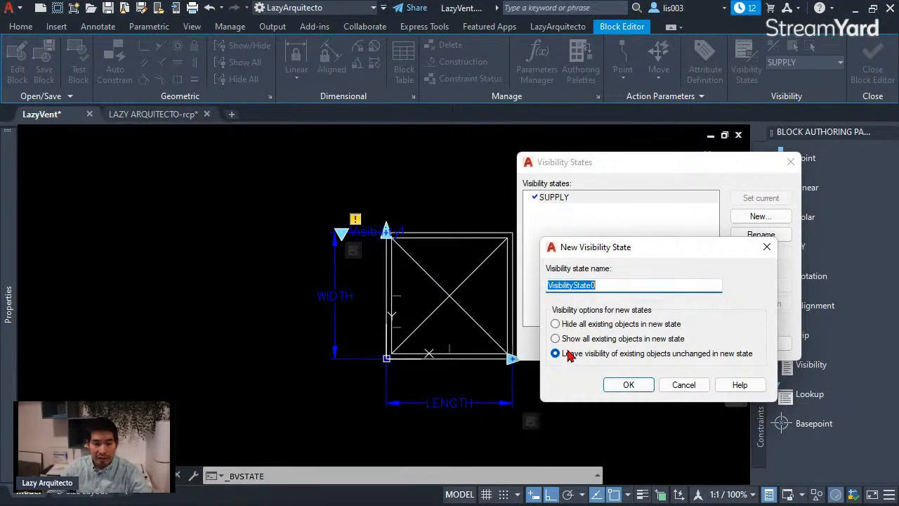
{"action": "left_click", "coordinate": [590, 357]}
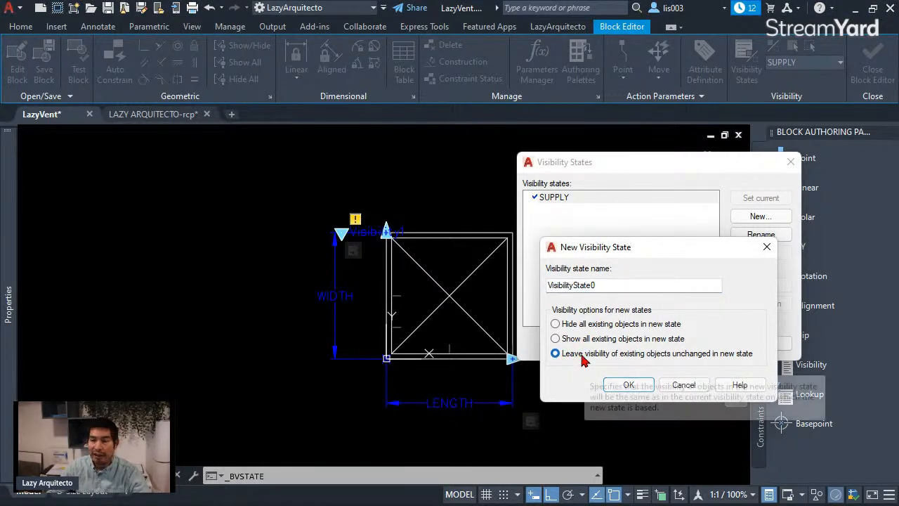
{"action": "double_click", "coordinate": [576, 285]}
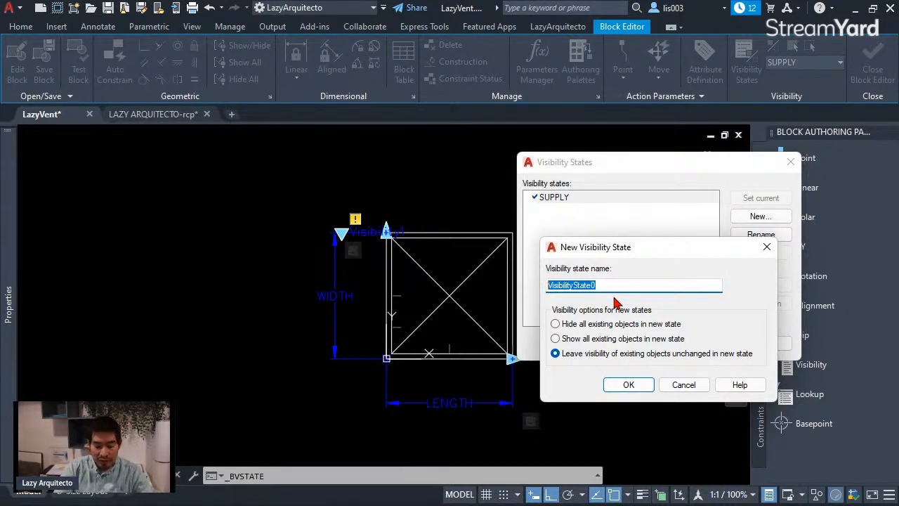
{"action": "type", "text": "RETURN"}
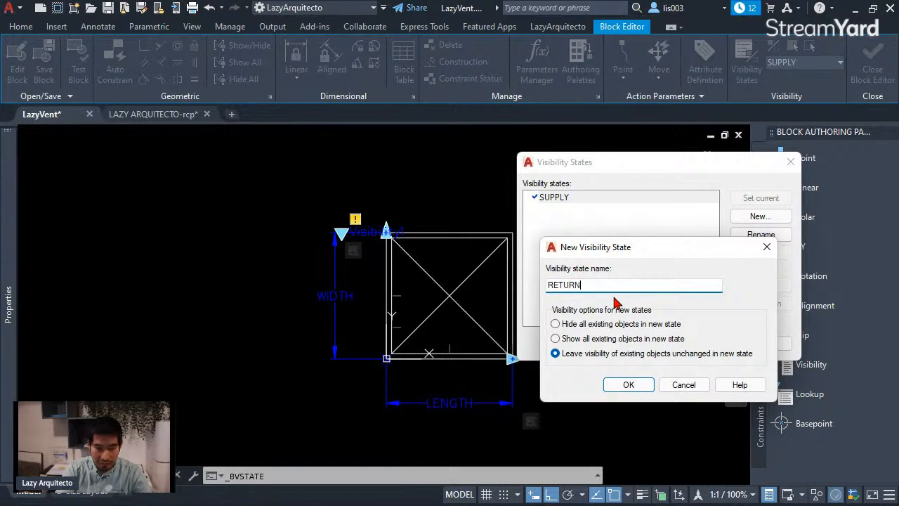
{"action": "left_click", "coordinate": [629, 385]}
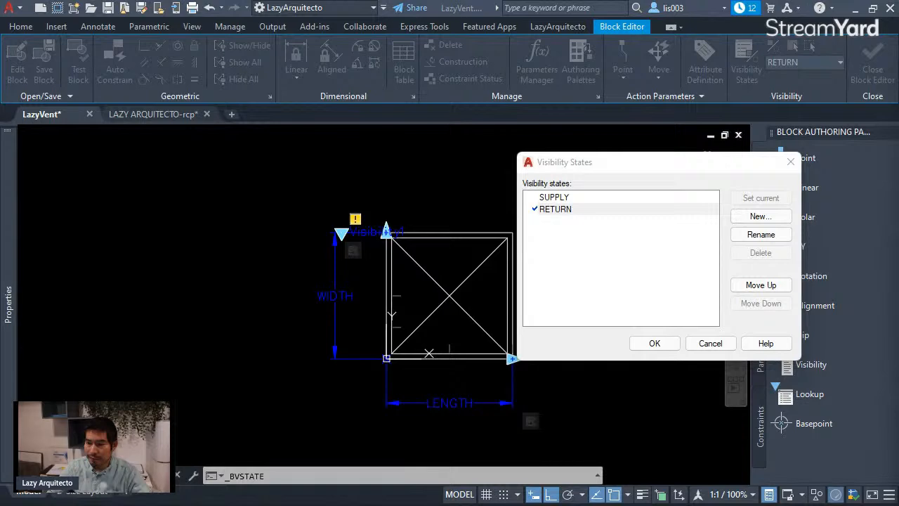
Step: Create an EXHAUST visibility state with existing objects unchanged, then make RETURN the current state and accept the visibility states
{"action": "mouse_move", "coordinate": [650, 164]}
{"action": "left_mouse_down"}
{"action": "mouse_move", "coordinate": [611, 165]}
{"action": "mouse_move", "coordinate": [647, 164]}
{"action": "left_mouse_up"}
{"action": "left_click", "coordinate": [645, 208]}
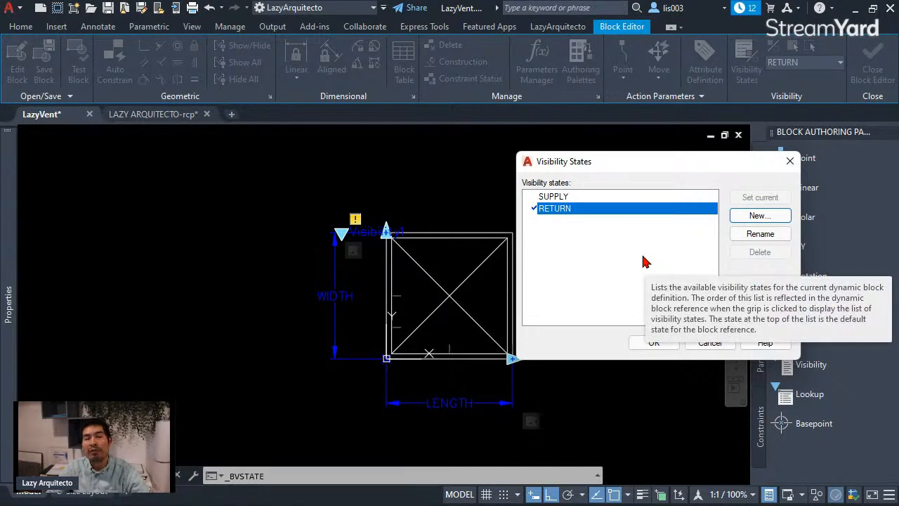
{"action": "left_click", "coordinate": [759, 216]}
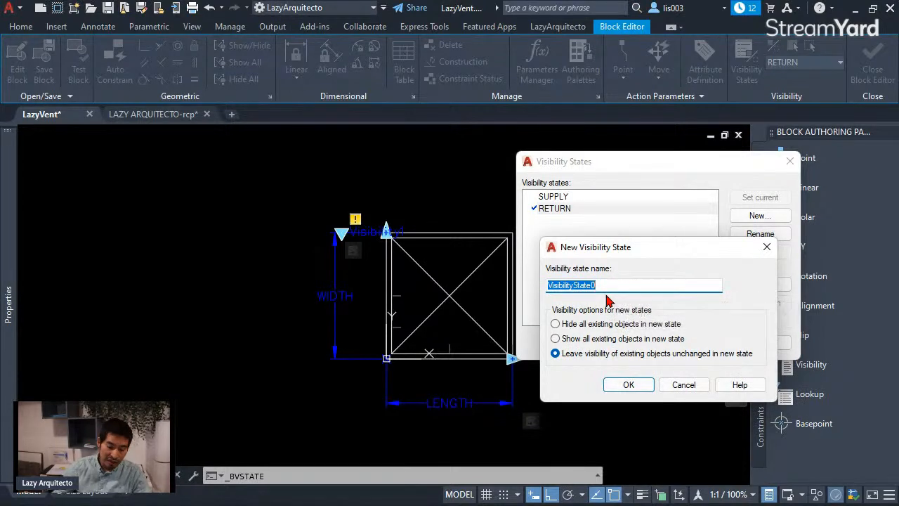
{"action": "type", "text": "EXHAUST"}
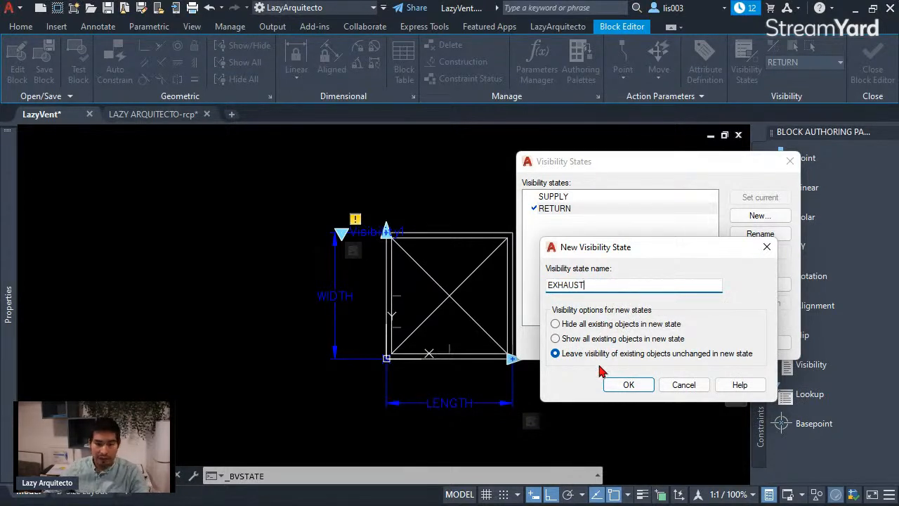
{"action": "left_click", "coordinate": [620, 385]}
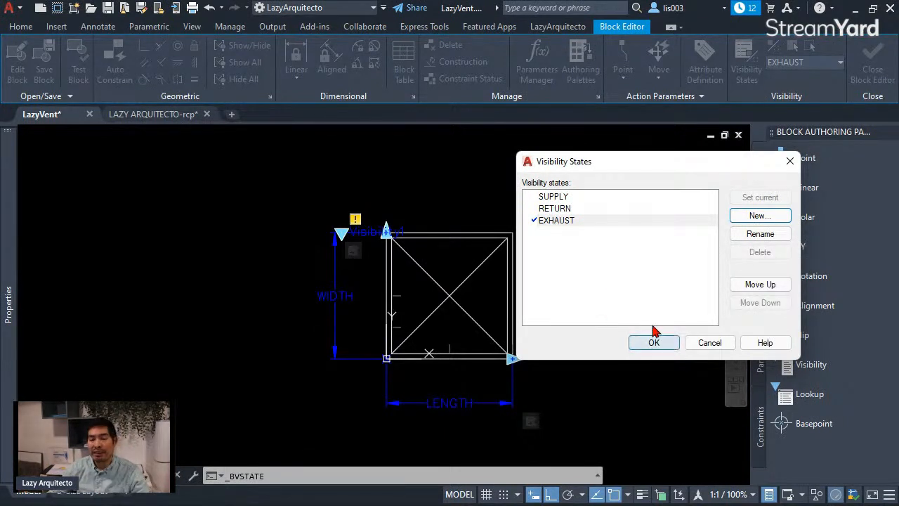
{"action": "double_click", "coordinate": [553, 210]}
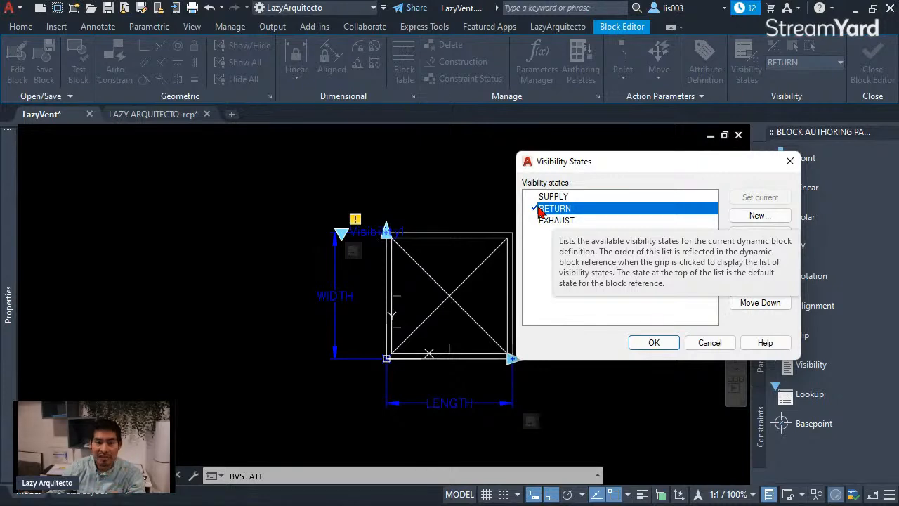
{"action": "left_click", "coordinate": [653, 343]}
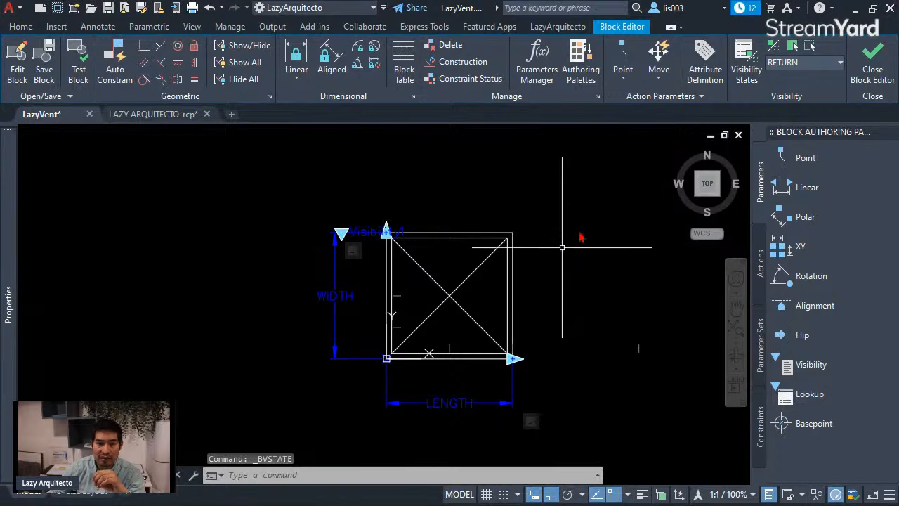
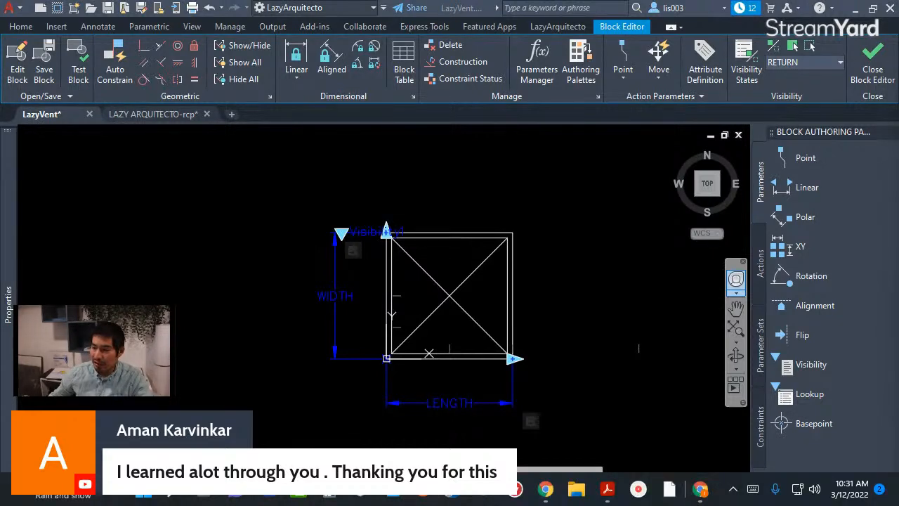
{"action": "key", "text": "super+d"}
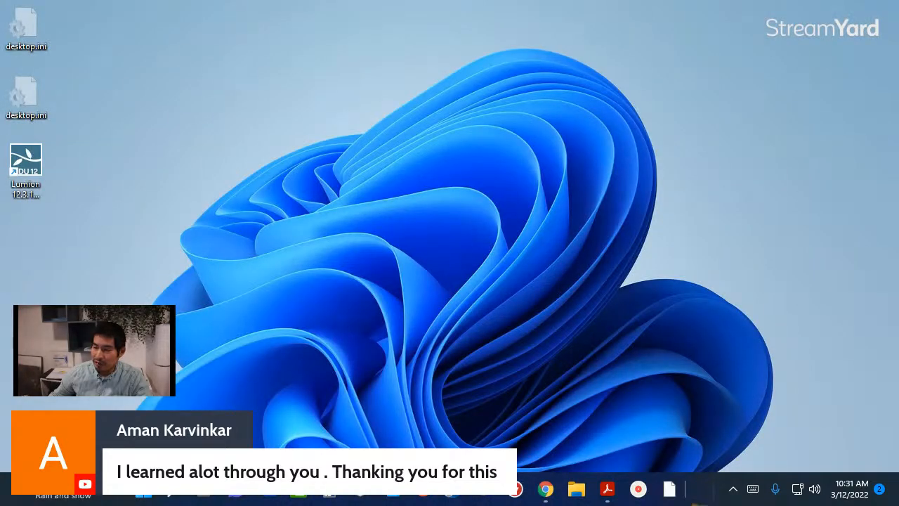
{"action": "key", "text": "super+d"}
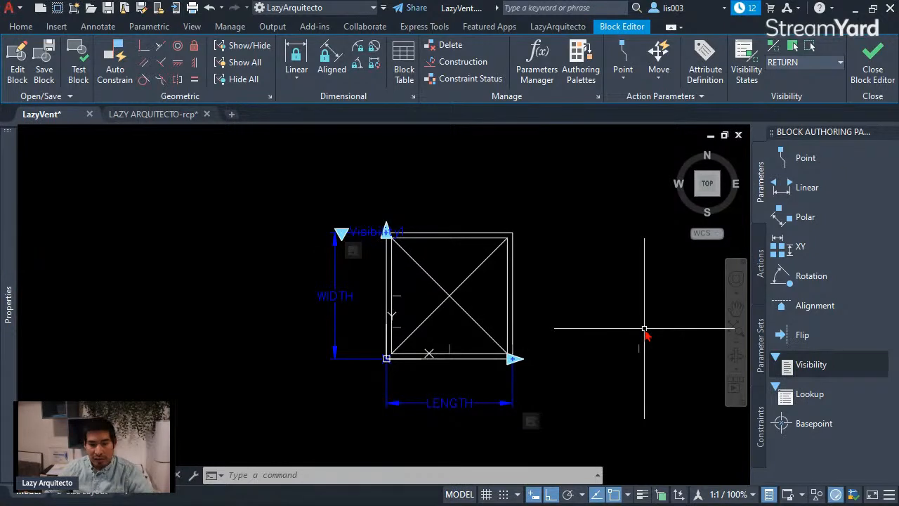
Step: Make the diagonal line from the diffuser's upper-left to its lower-right inner corner invisible in the RETURN visibility state
{"action": "middle_click_drag", "start_coordinate": [645, 329], "coordinate": [622, 326]}
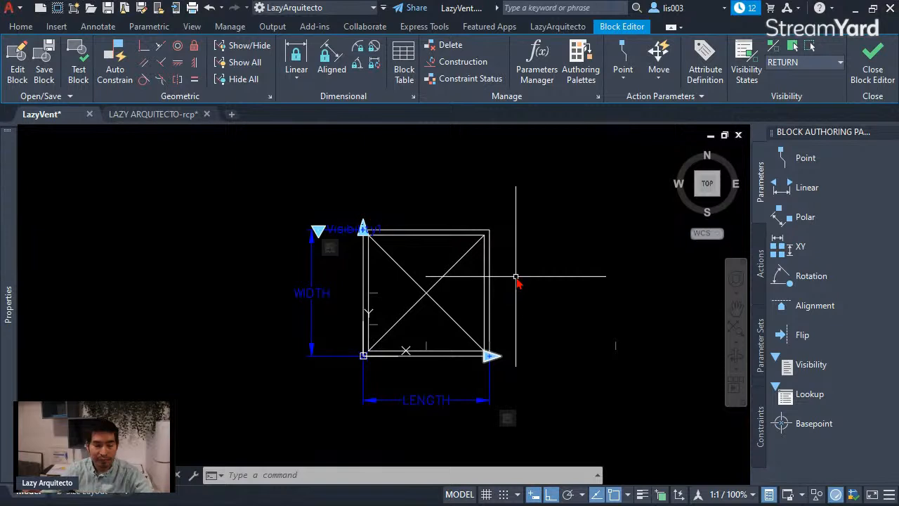
{"action": "left_click", "coordinate": [406, 281]}
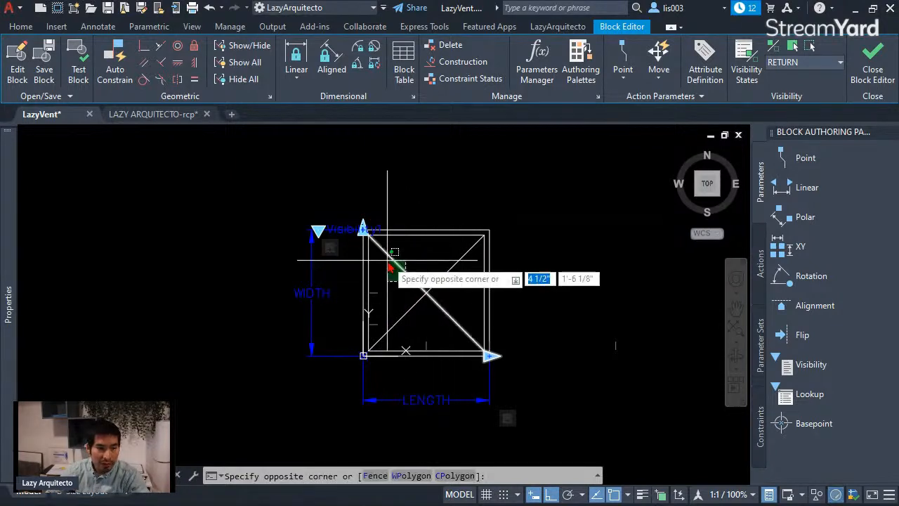
{"action": "left_click", "coordinate": [390, 251]}
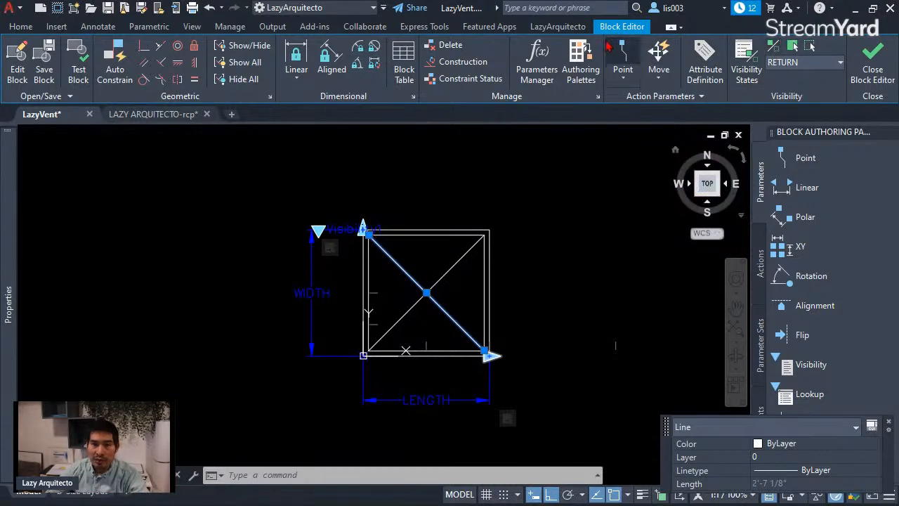
{"action": "left_click", "coordinate": [810, 48]}
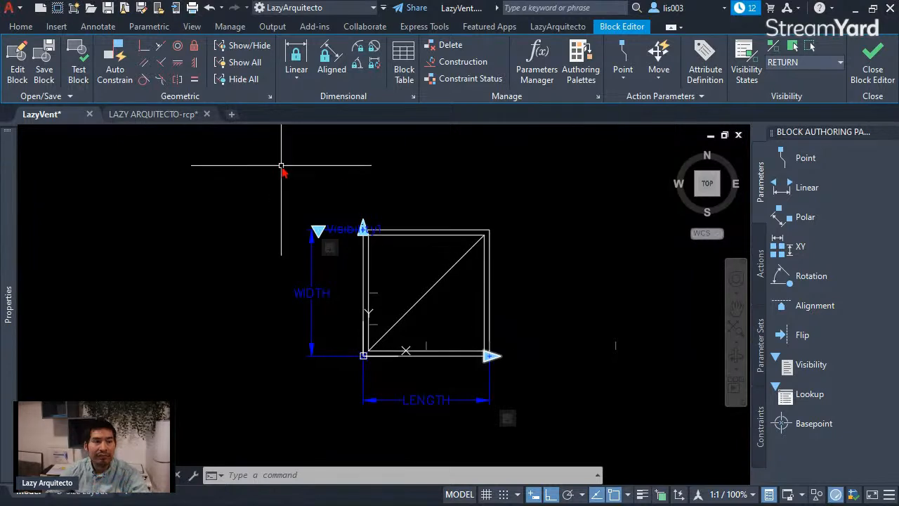
Step: Start a test of the LazyVent block and stretch the SUPPLY diffuser to a LENGTH of 4'-0"
{"action": "left_click", "coordinate": [80, 70]}
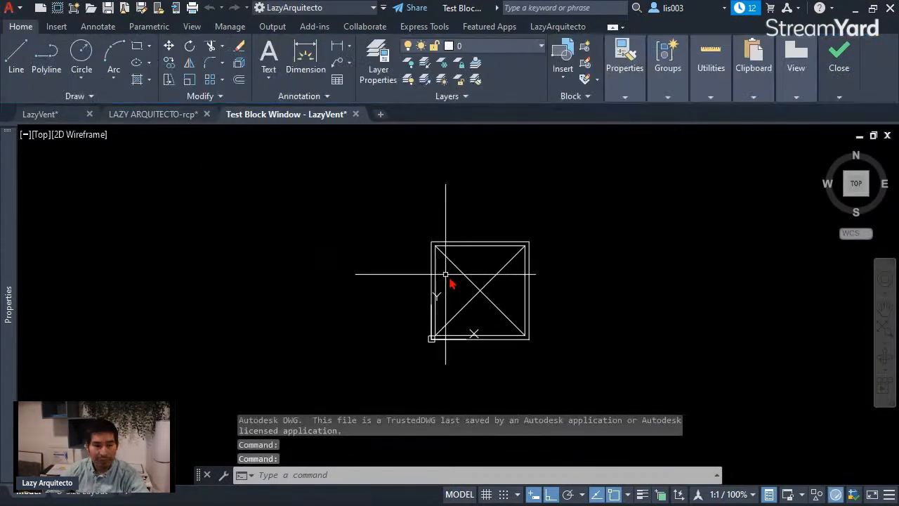
{"action": "left_click", "coordinate": [429, 248]}
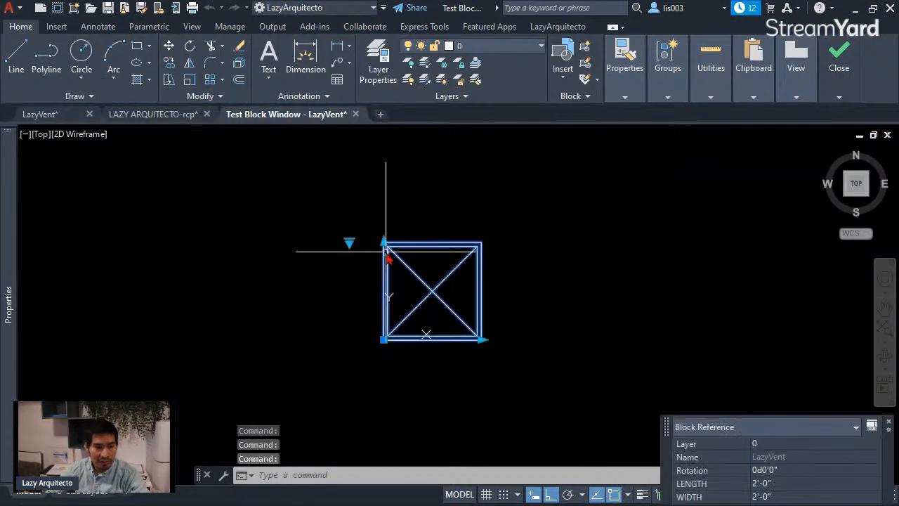
{"action": "left_click", "coordinate": [481, 340]}
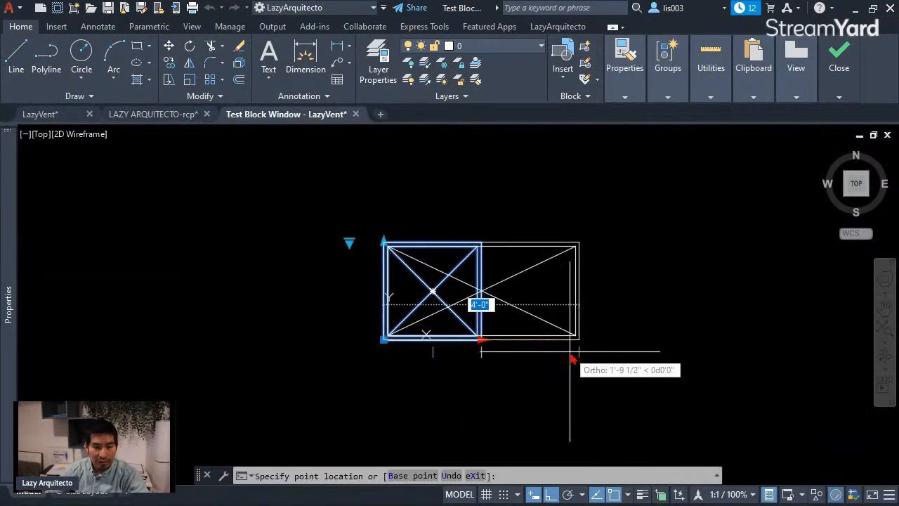
{"action": "left_click", "coordinate": [579, 340]}
Step: Test smaller SUPPLY sizes by reducing the diffuser's LENGTH to 2'-0" and 1'-0", and its WIDTH to 1'-0"
{"action": "left_click", "coordinate": [579, 340]}
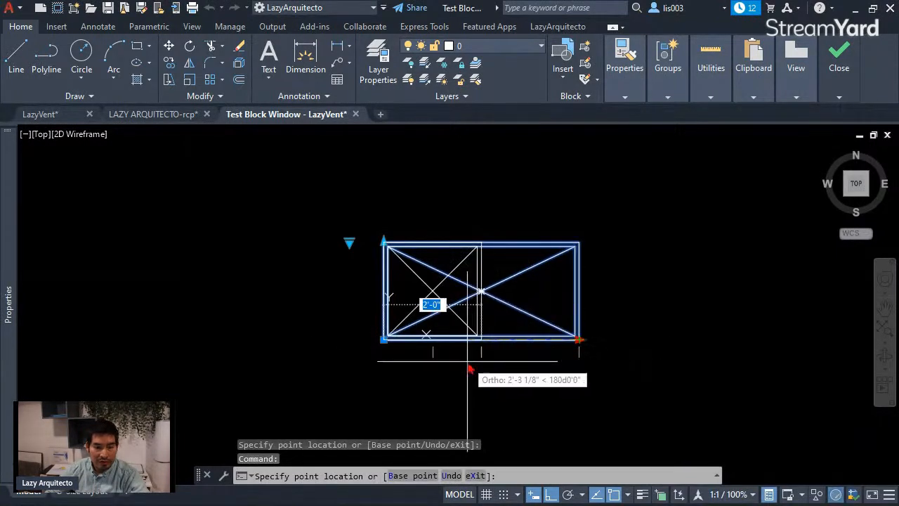
{"action": "left_click", "coordinate": [477, 342]}
{"action": "left_click", "coordinate": [482, 341]}
{"action": "left_click", "coordinate": [443, 359]}
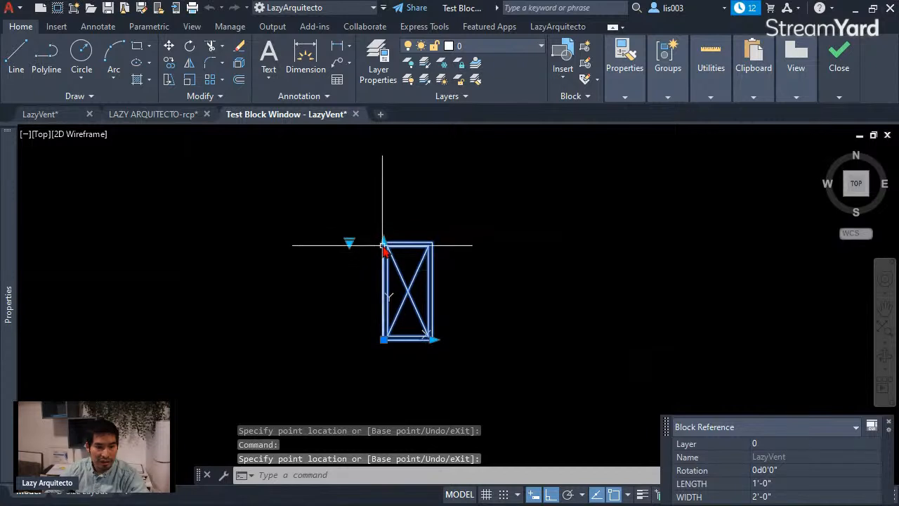
{"action": "left_click", "coordinate": [383, 241]}
{"action": "left_click", "coordinate": [382, 302]}
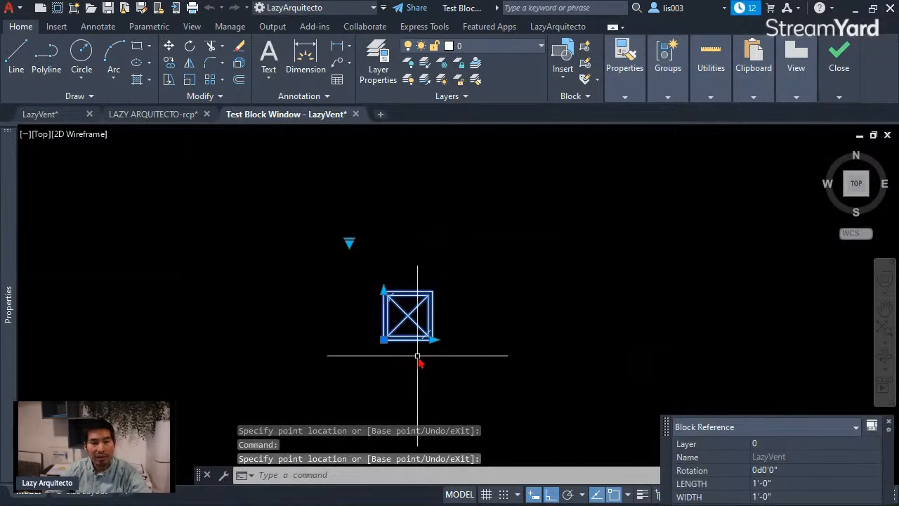
Step: Switch the test block to RETURN and stretch its LENGTH to 2'-0" and 4'-0", and its WIDTH to 2'-0"
{"action": "left_click", "coordinate": [350, 244]}
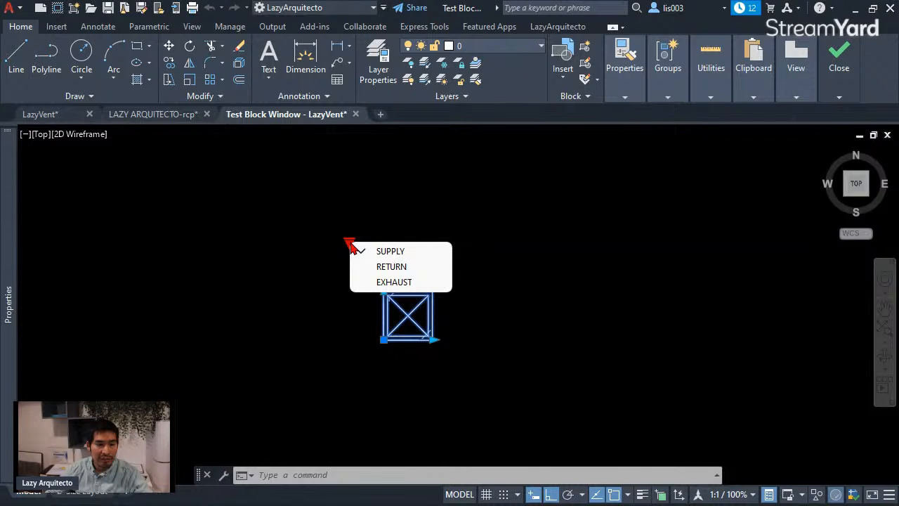
{"action": "left_click", "coordinate": [390, 268]}
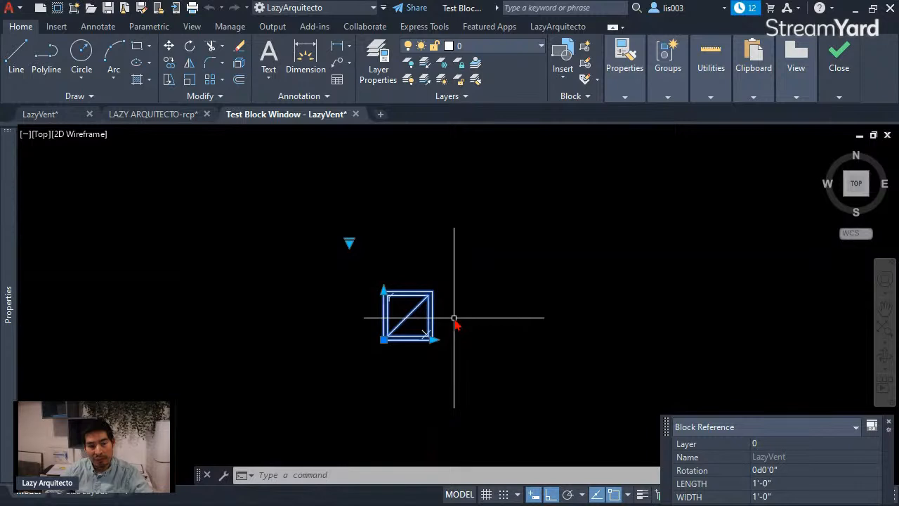
{"action": "left_click", "coordinate": [433, 340]}
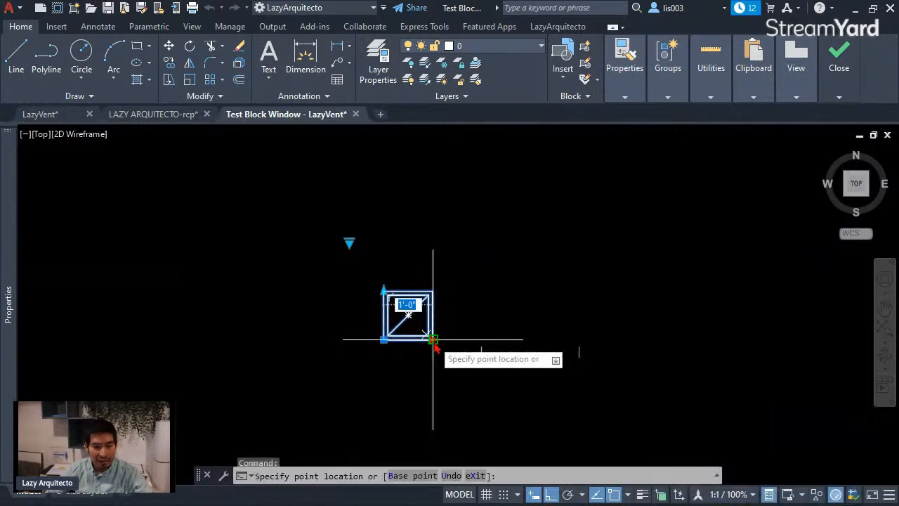
{"action": "left_click", "coordinate": [467, 359]}
{"action": "left_click", "coordinate": [480, 340]}
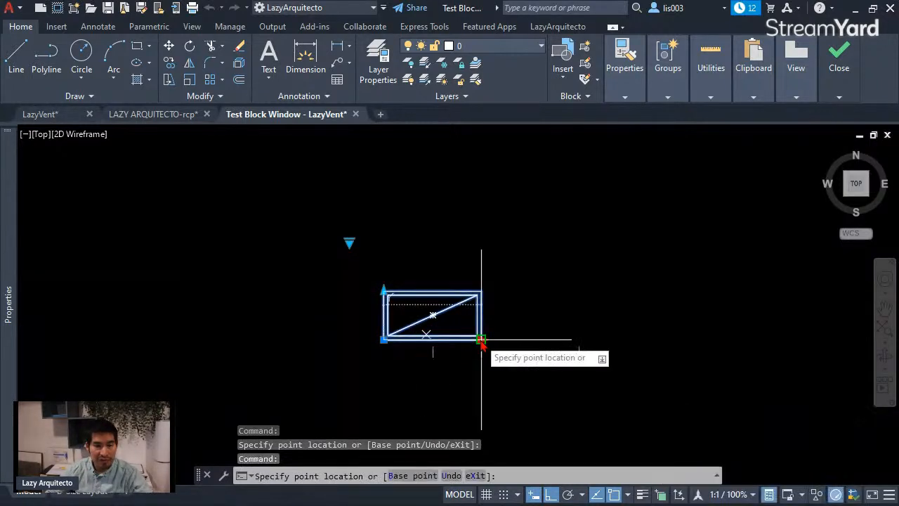
{"action": "left_click", "coordinate": [557, 354]}
{"action": "left_click", "coordinate": [385, 292]}
{"action": "left_click", "coordinate": [385, 267]}
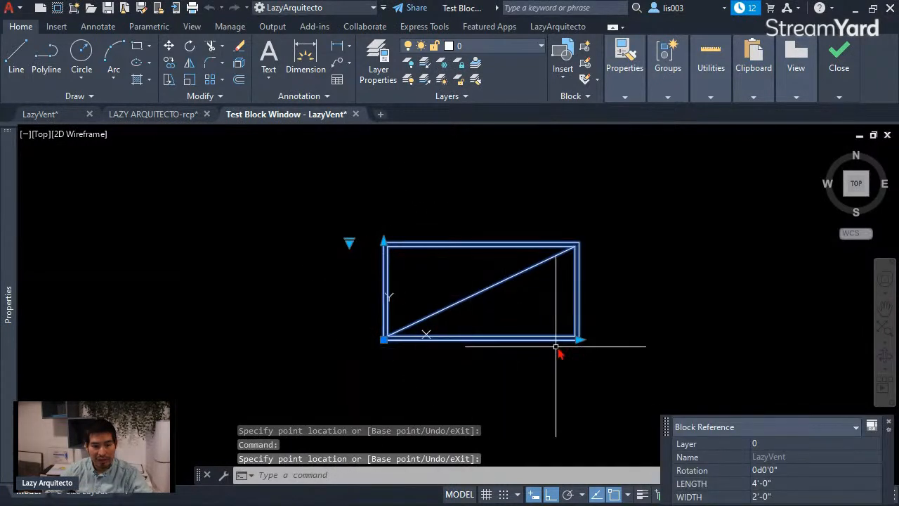
Step: Test smaller RETURN sizes by reducing LENGTH to 2'-0" and 1'-0" and WIDTH to 1'-0", and clear the selection
{"action": "left_click", "coordinate": [579, 340]}
{"action": "left_click", "coordinate": [482, 362]}
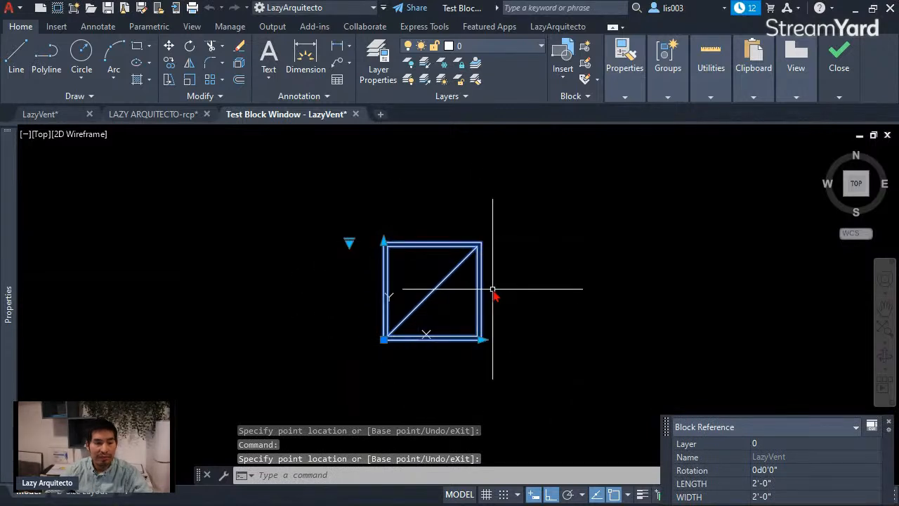
{"action": "left_click", "coordinate": [482, 340]}
{"action": "left_click", "coordinate": [423, 348]}
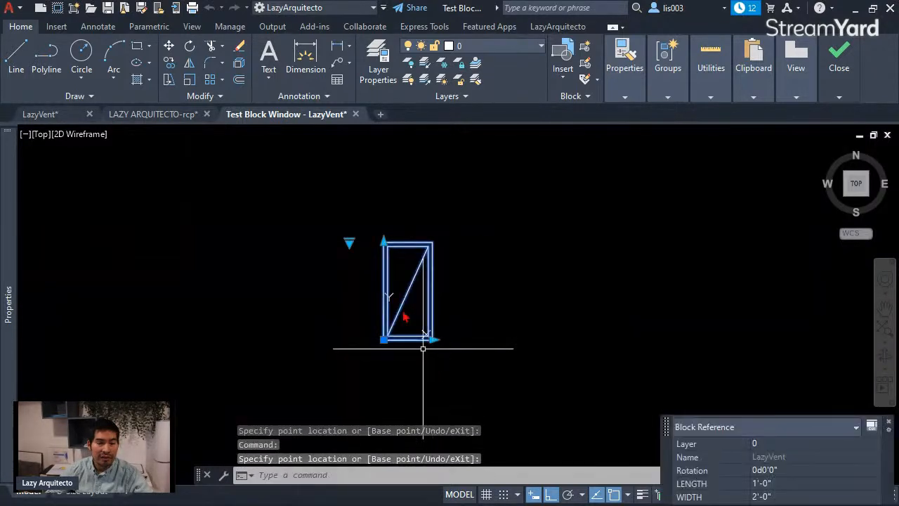
{"action": "left_click", "coordinate": [384, 242]}
{"action": "left_click", "coordinate": [377, 287]}
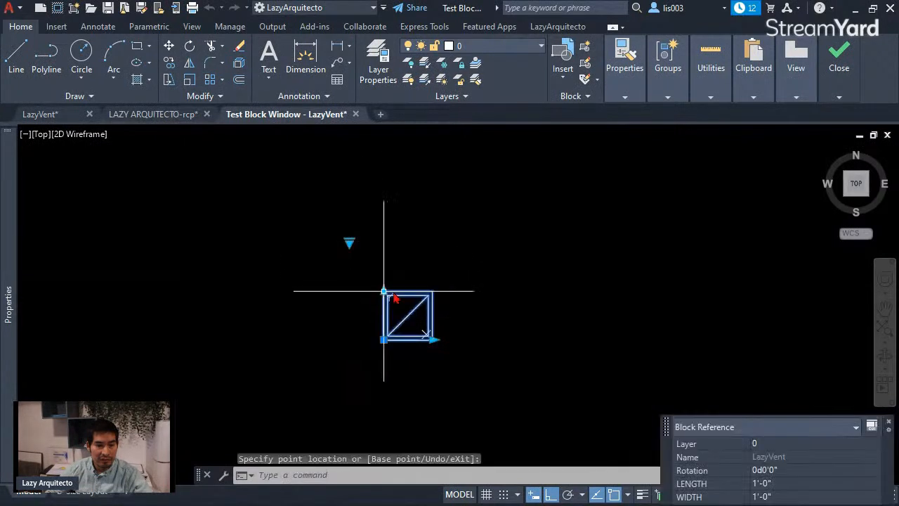
{"action": "key", "text": "Escape"}
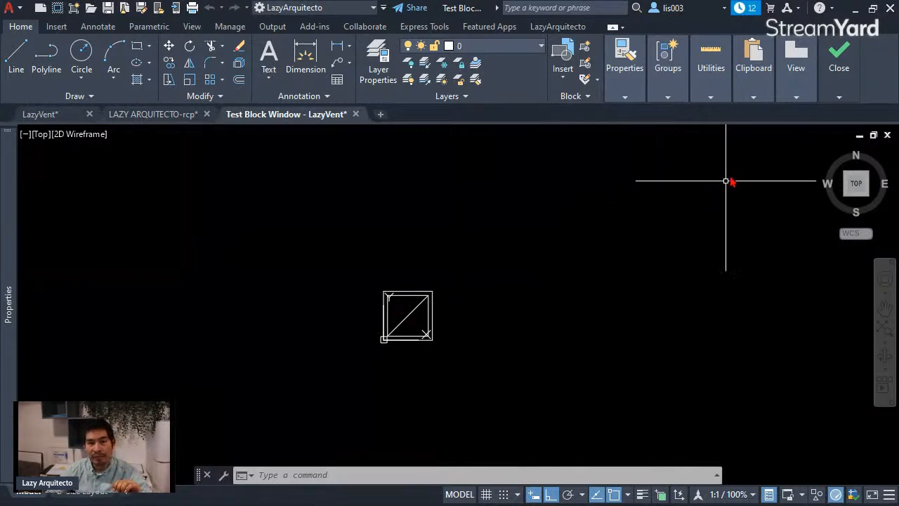
Step: Close the test block window and return to the LazyVent block definition
{"action": "mouse_move", "coordinate": [849, 87]}
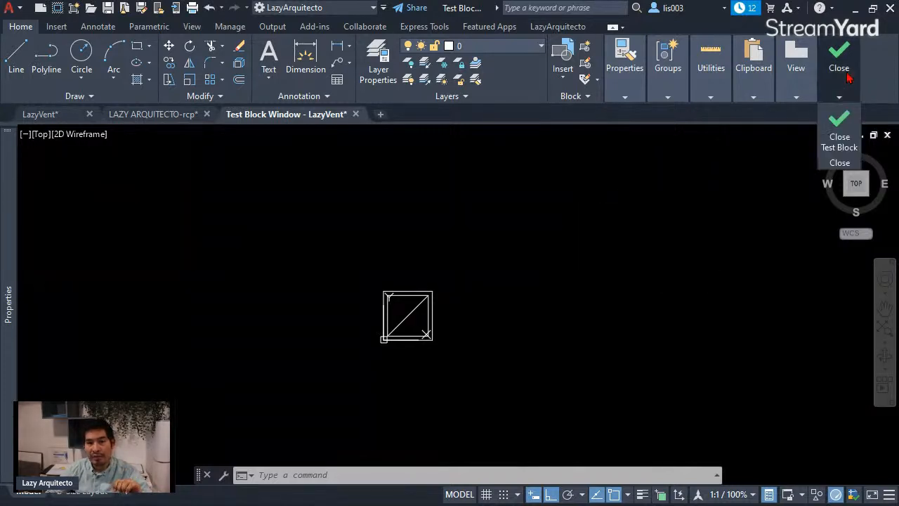
{"action": "left_click", "coordinate": [841, 128]}
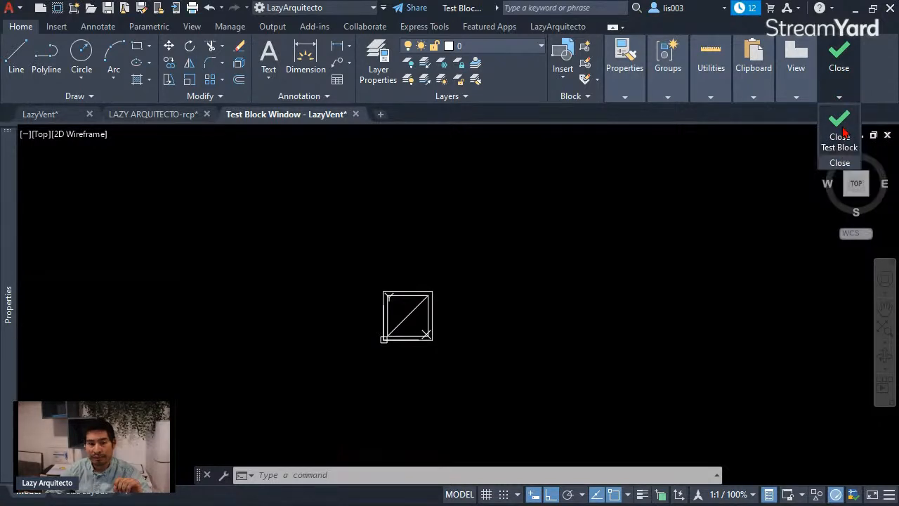
{"action": "left_click", "coordinate": [42, 115]}
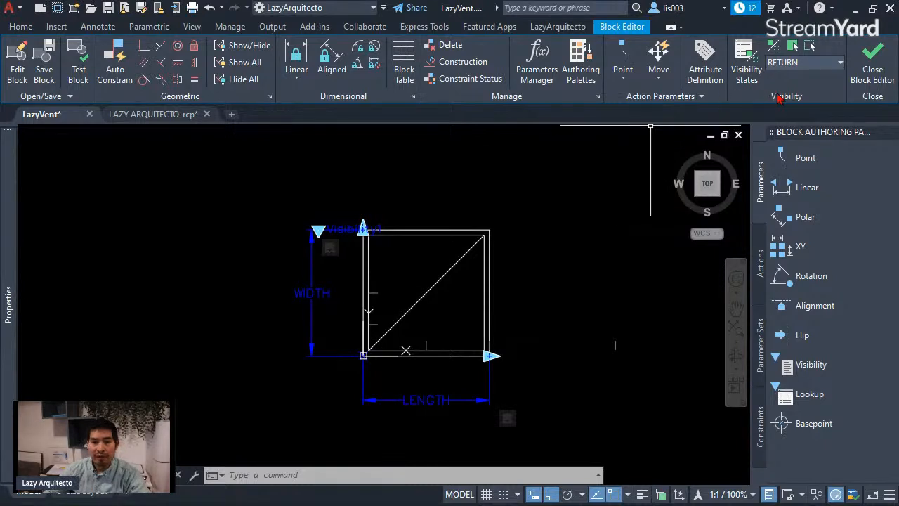
Step: Compare the EXHAUST and RETURN visibility states in the block definition and leave EXHAUST as the current state
{"action": "left_click", "coordinate": [842, 65]}
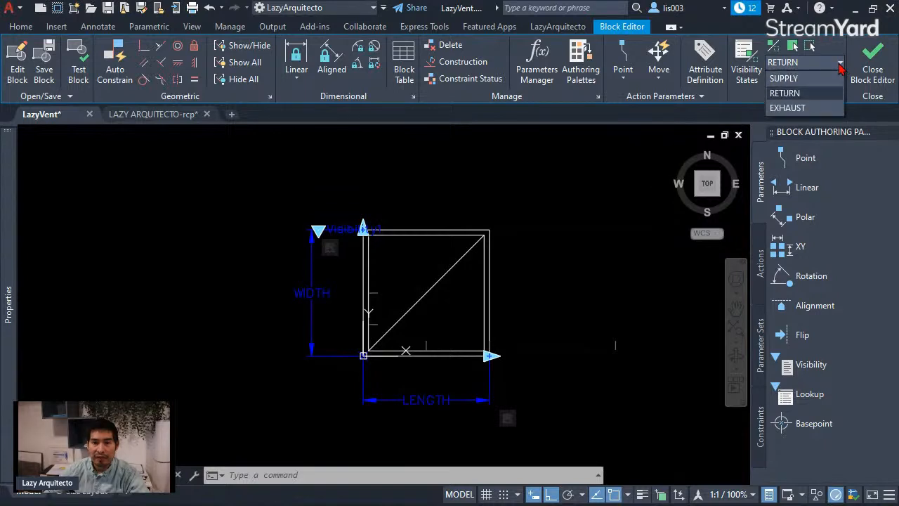
{"action": "left_click", "coordinate": [788, 107]}
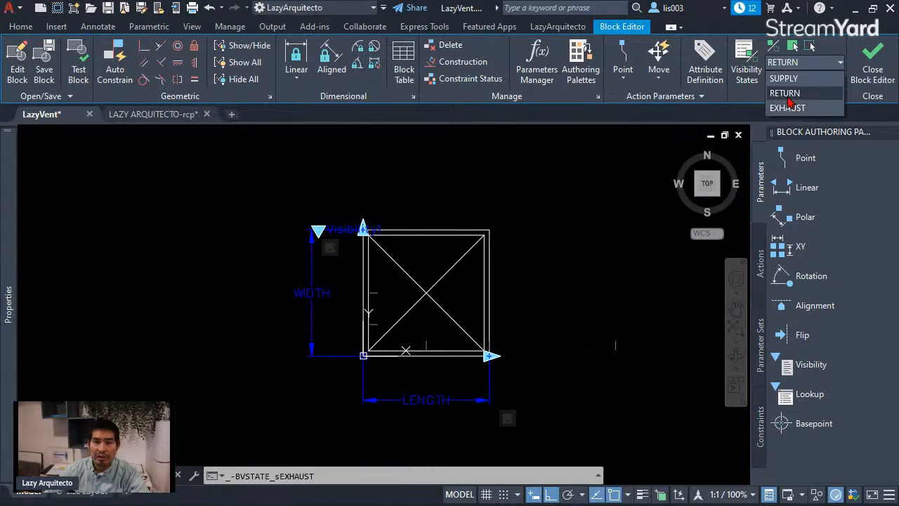
{"action": "left_click", "coordinate": [789, 93]}
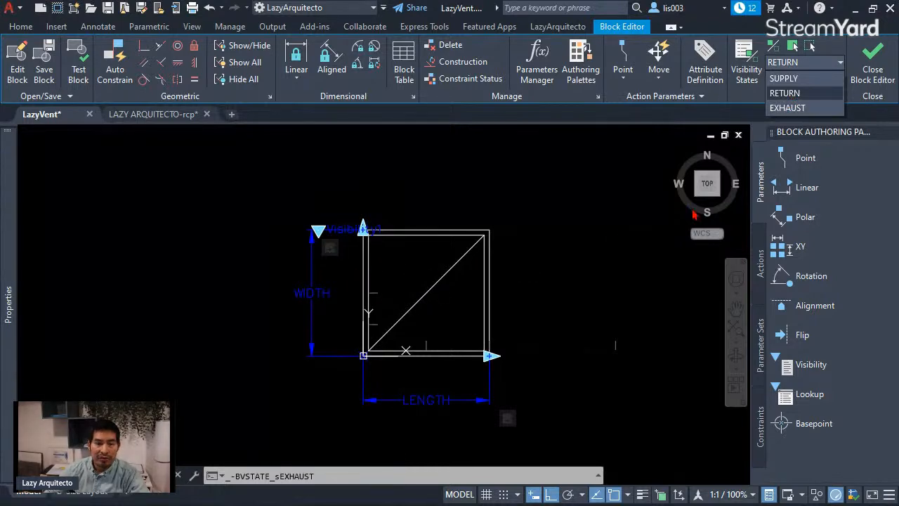
{"action": "left_click", "coordinate": [793, 108]}
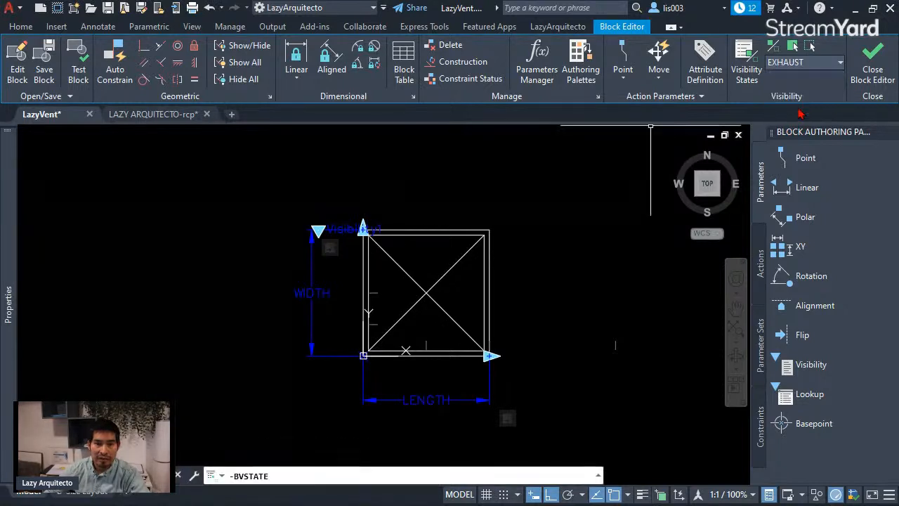
{"action": "left_click", "coordinate": [798, 109]}
{"action": "mouse_move", "coordinate": [547, 280]}
{"action": "middle_mouse_down"}
{"action": "mouse_move", "coordinate": [508, 281]}
{"action": "mouse_move", "coordinate": [521, 280]}
{"action": "middle_mouse_up"}
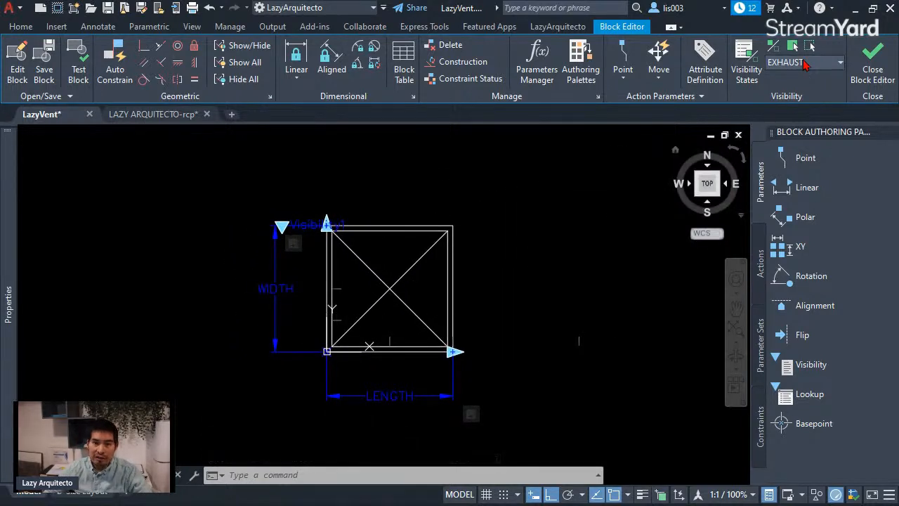
{"action": "middle_click_drag", "start_coordinate": [507, 271], "coordinate": [509, 260]}
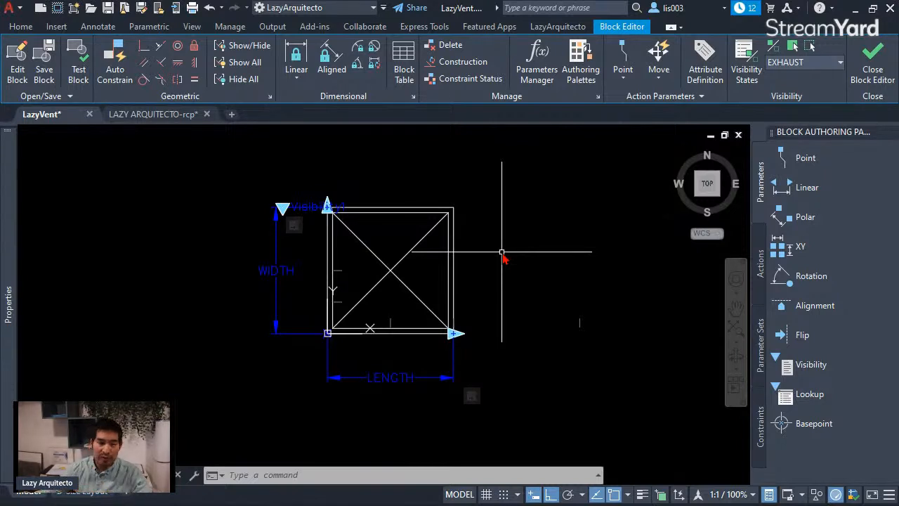
{"action": "middle_click_drag", "start_coordinate": [473, 291], "coordinate": [449, 311]}
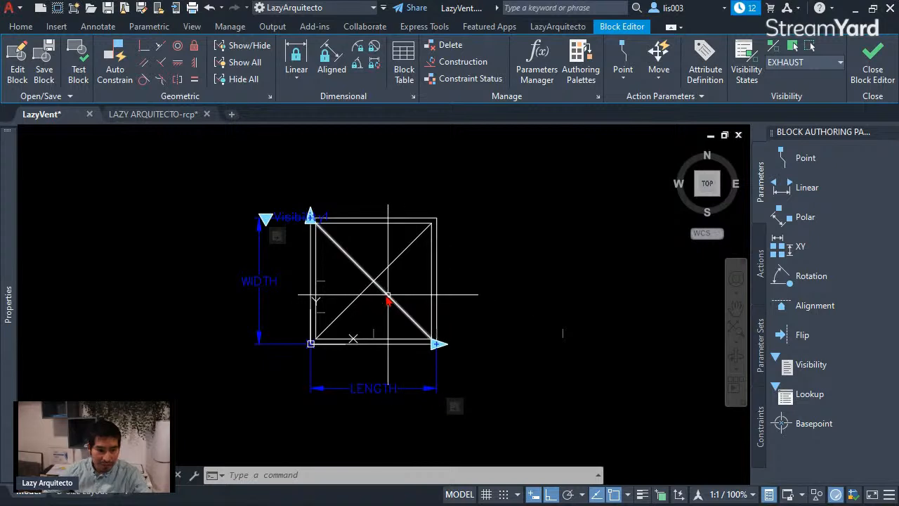
{"action": "scroll", "coordinate": [320, 334], "scroll_direction": "up", "scroll_amount": 3}
{"action": "scroll", "coordinate": [320, 323], "scroll_direction": "down", "scroll_amount": 3}
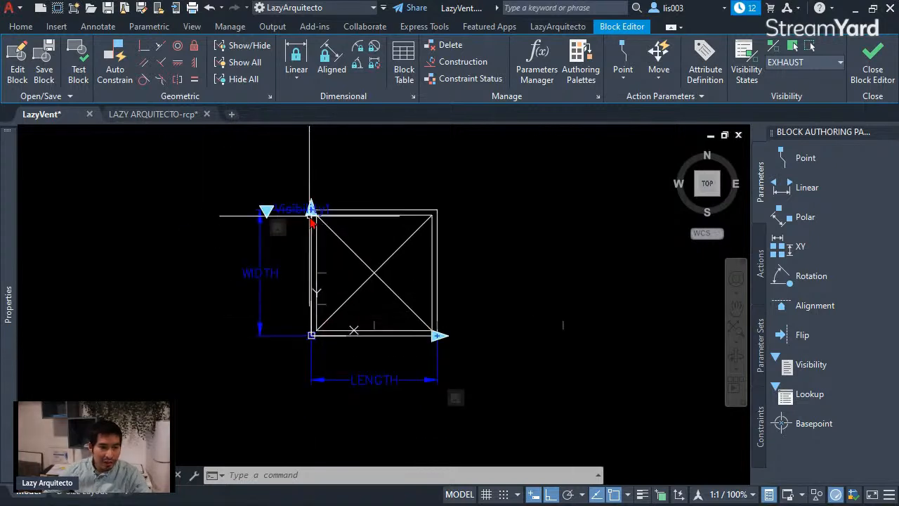
Step: Copy the four EXHAUST vent objects to the clipboard, using the outer square's lower-left corner as base point, and clear the selection
{"action": "scroll", "coordinate": [352, 321], "scroll_direction": "up", "scroll_amount": 3}
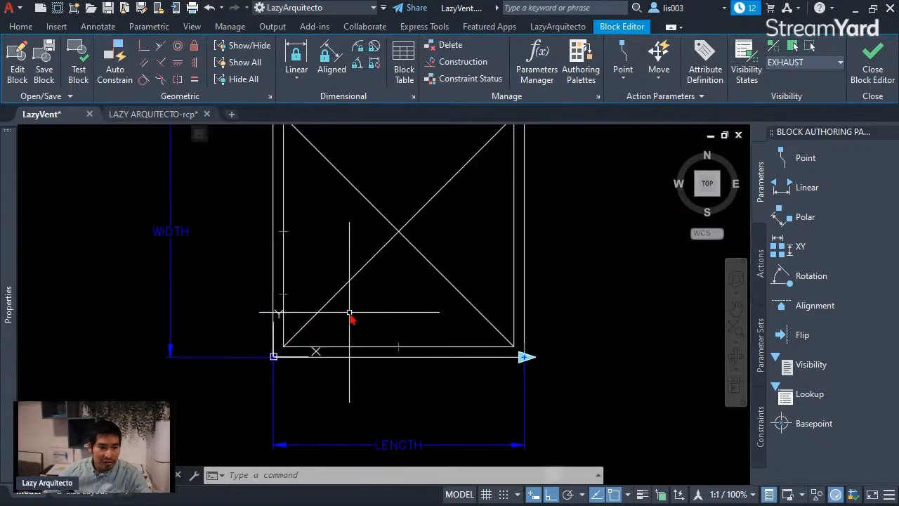
{"action": "middle_click_drag", "start_coordinate": [351, 316], "coordinate": [363, 357]}
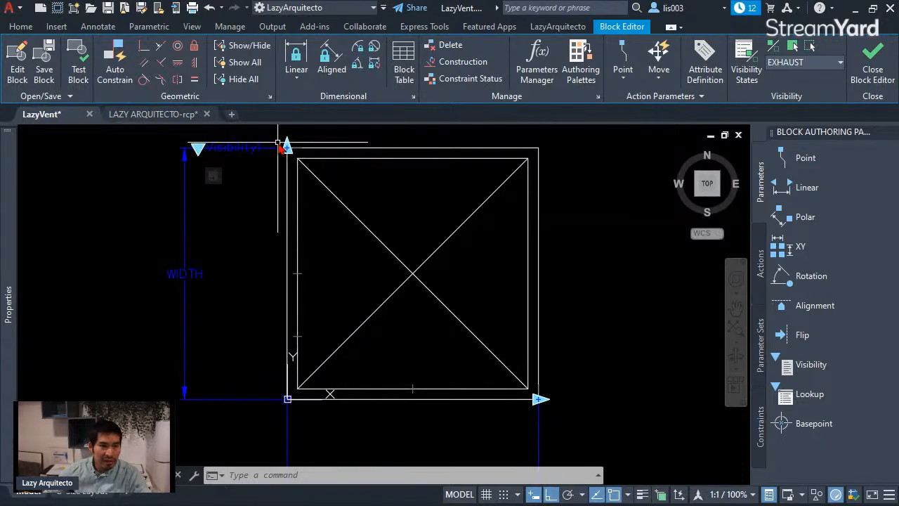
{"action": "left_click", "coordinate": [301, 163]}
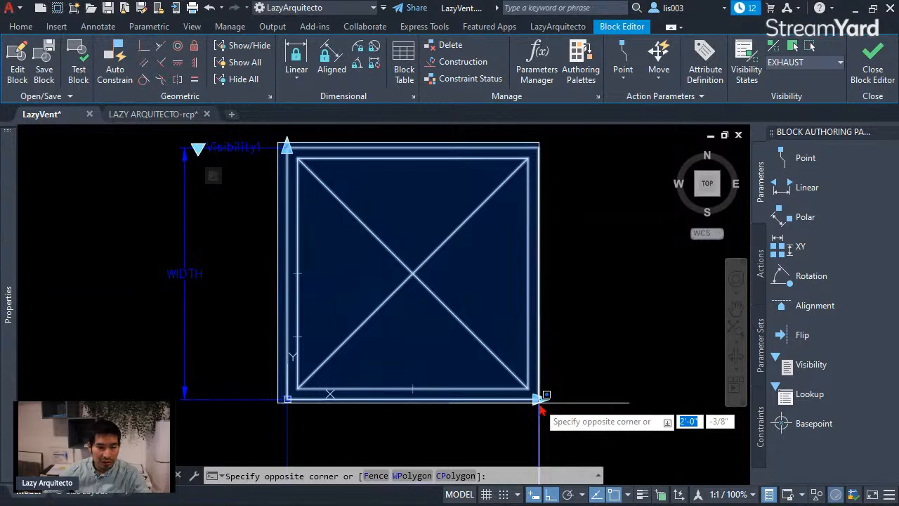
{"action": "left_click", "coordinate": [540, 404]}
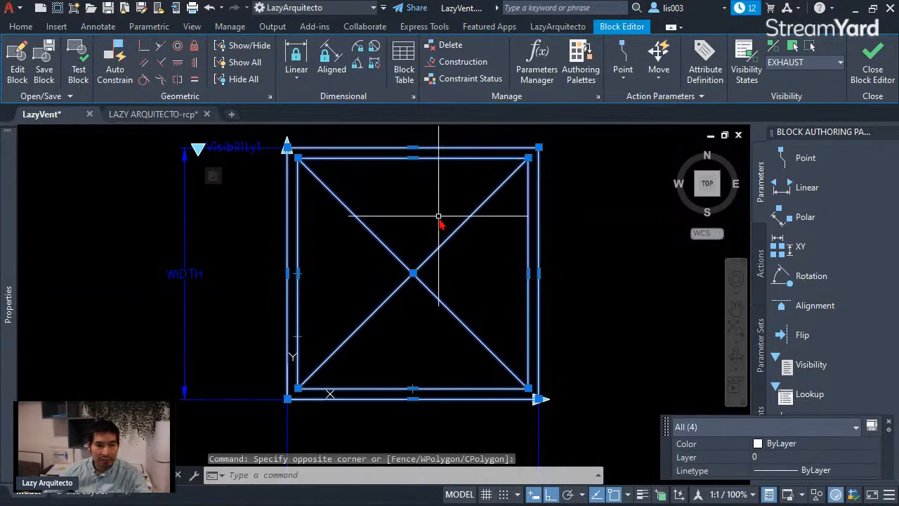
{"action": "scroll", "coordinate": [436, 243], "scroll_direction": "down", "scroll_amount": 2}
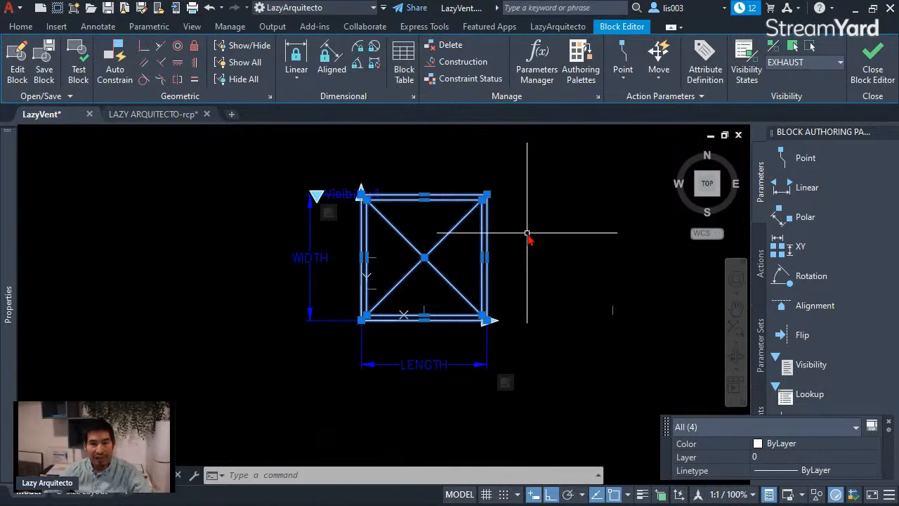
{"action": "key", "text": "ctrl+shift+c"}
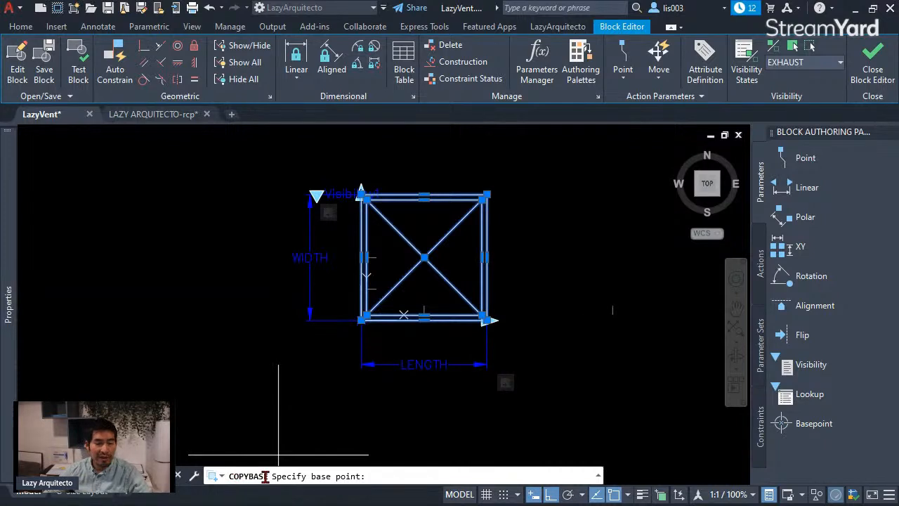
{"action": "mouse_move", "coordinate": [361, 321]}
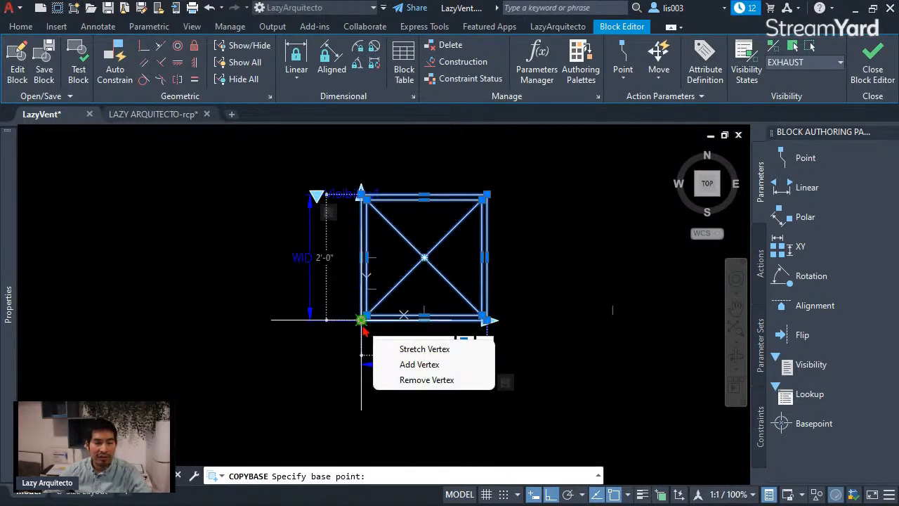
{"action": "left_click", "coordinate": [361, 320]}
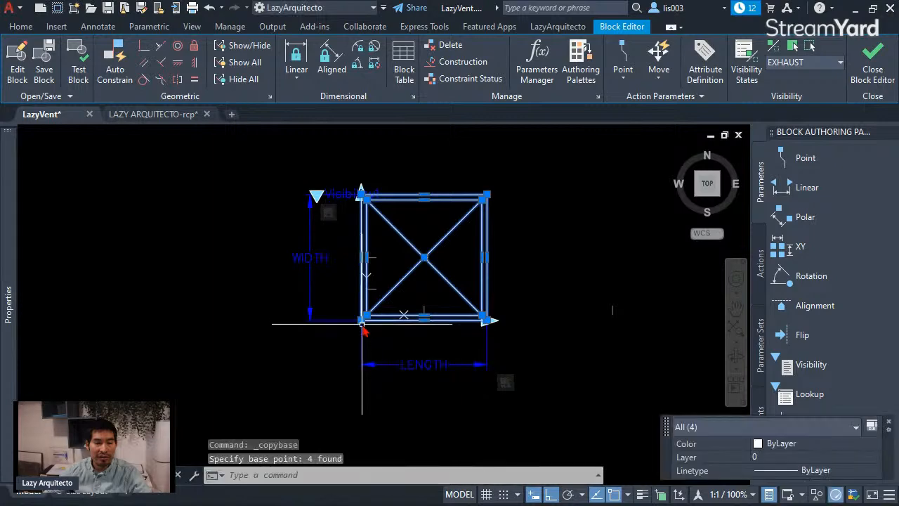
{"action": "middle_click_drag", "start_coordinate": [564, 317], "coordinate": [545, 325]}
{"action": "right_click", "coordinate": [545, 325]}
{"action": "key", "text": "Escape"}
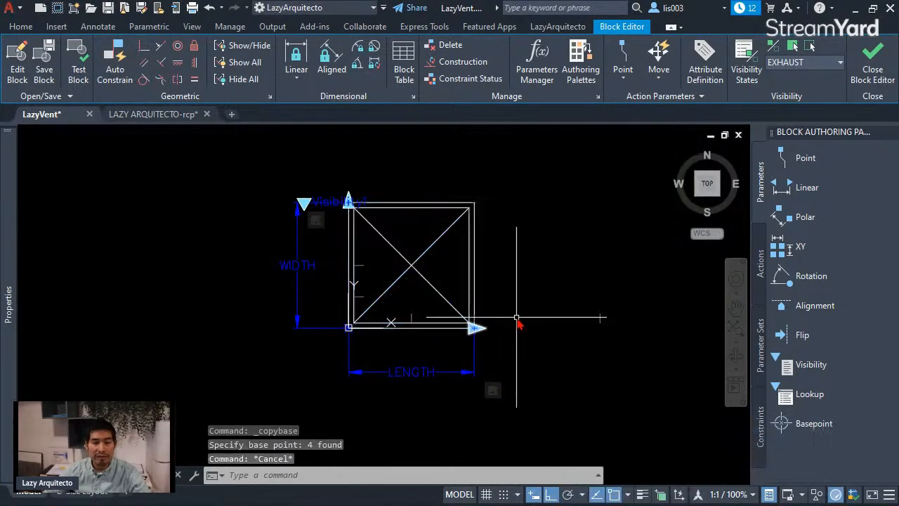
Step: Make the vent geometry and the LENGTH and WIDTH parameters with their grips invisible in the EXHAUST state, leaving out the visibility parameter
{"action": "left_click", "coordinate": [255, 156]}
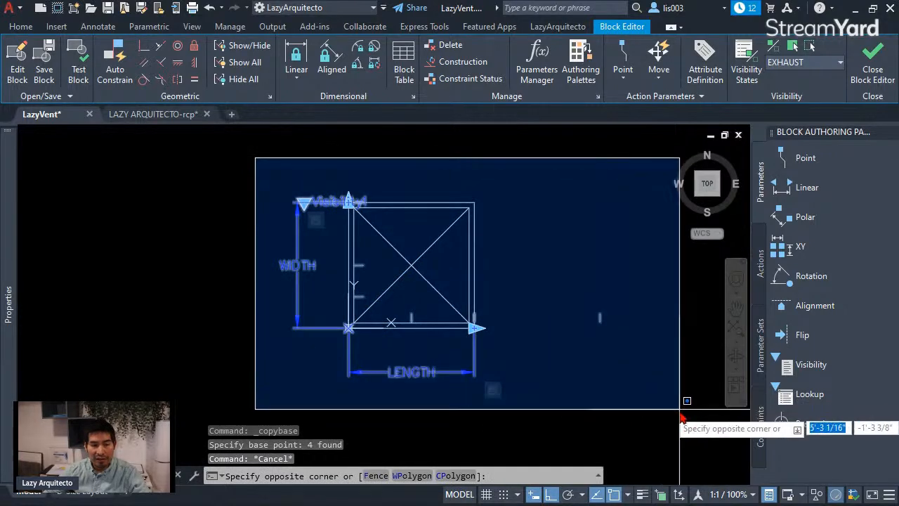
{"action": "left_click", "coordinate": [679, 413]}
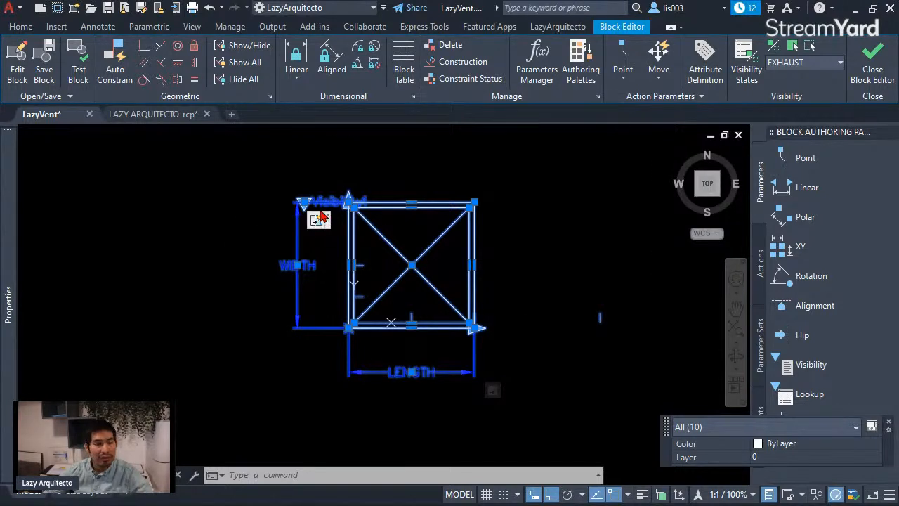
{"action": "scroll", "coordinate": [309, 202], "scroll_direction": "up", "scroll_amount": 5}
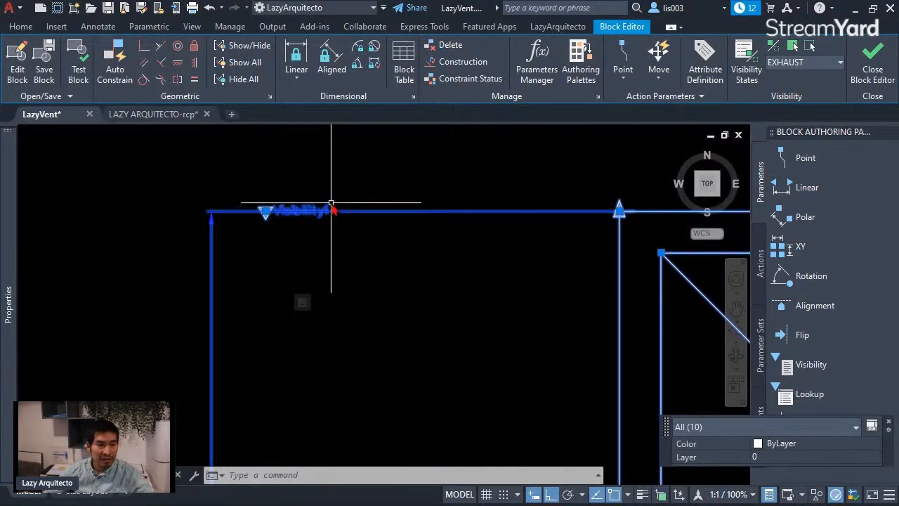
{"action": "left_click", "coordinate": [325, 206], "text": "shift"}
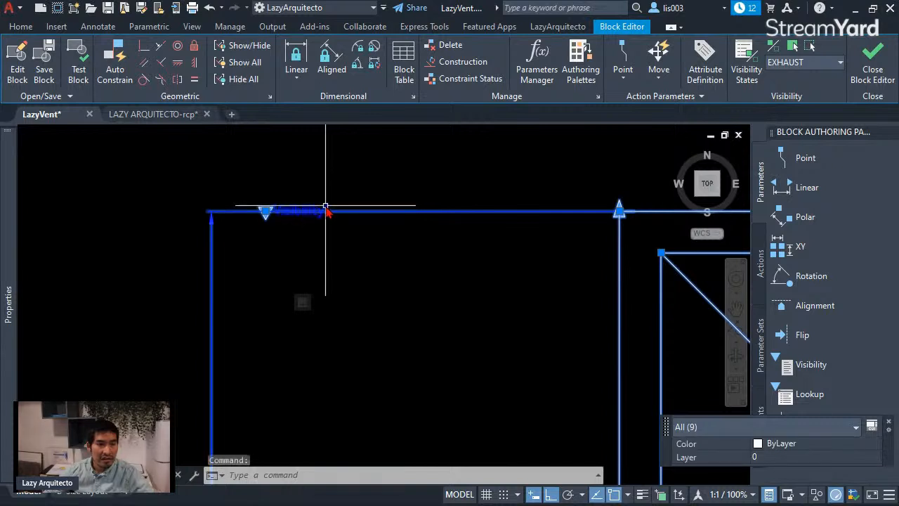
{"action": "left_click", "coordinate": [270, 205], "text": "shift"}
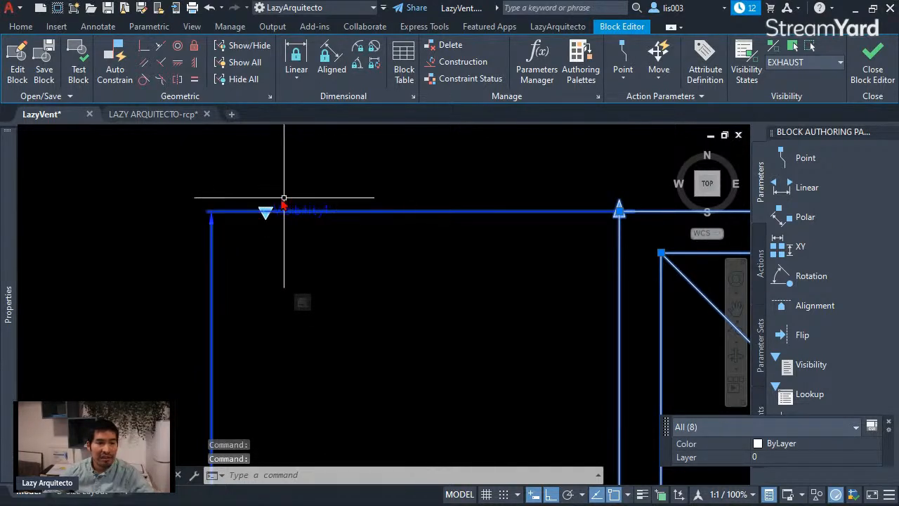
{"action": "scroll", "coordinate": [328, 225], "scroll_direction": "down", "scroll_amount": 5}
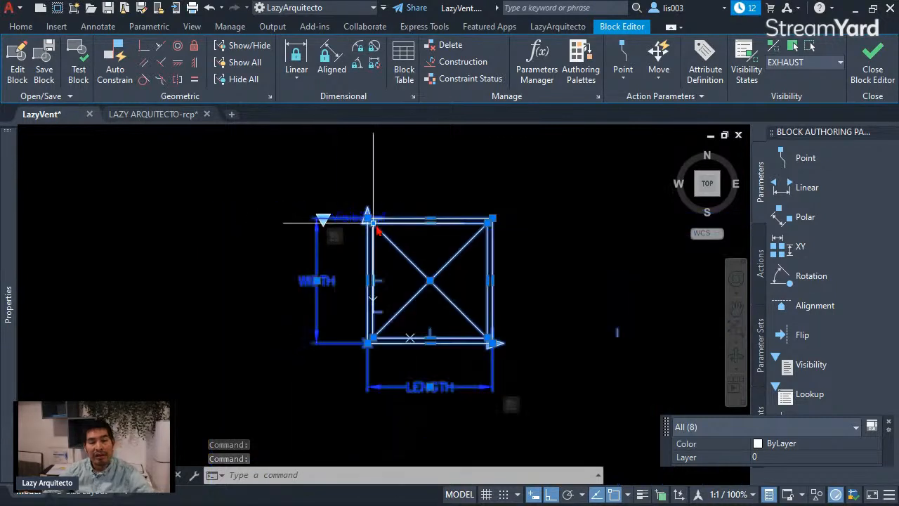
{"action": "left_click", "coordinate": [809, 47]}
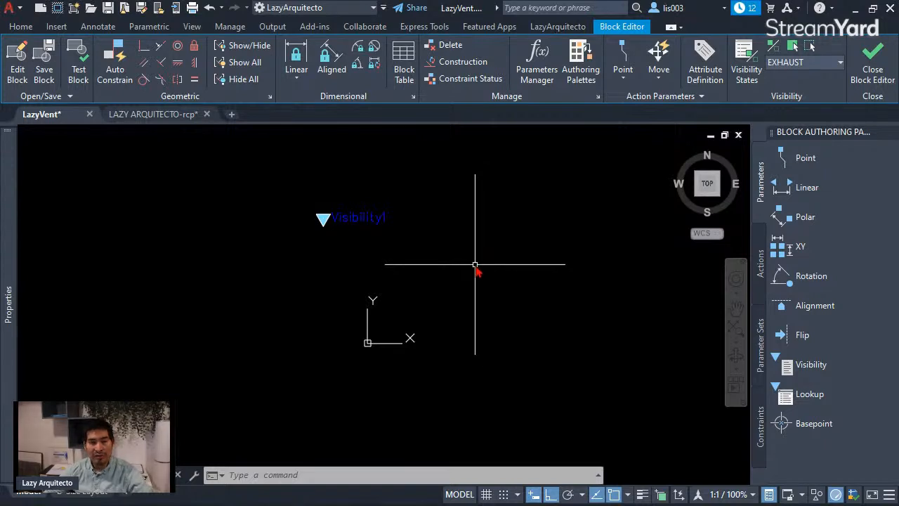
Step: Paste the copied vent geometry into the EXHAUST state with its insertion point at 0,0,0
{"action": "key", "text": "ctrl+v"}
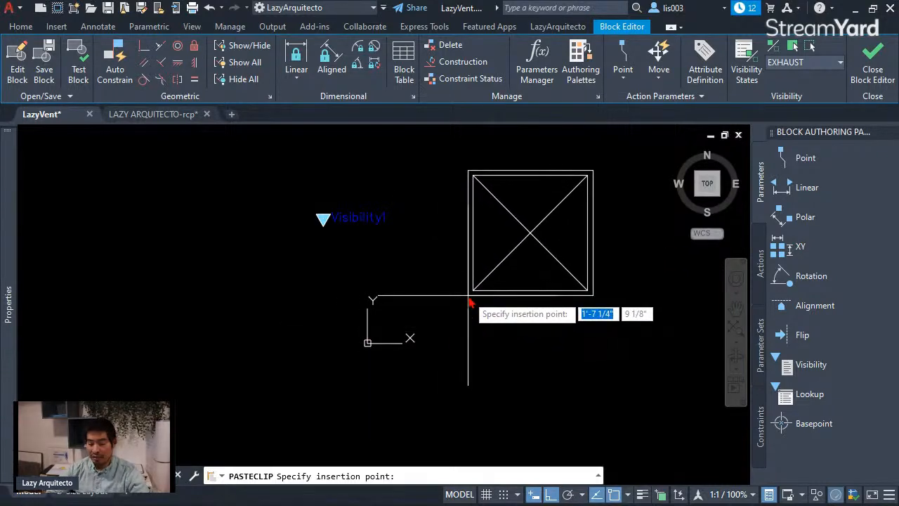
{"action": "type", "text": "0"}
{"action": "key", "text": "Tab"}
{"action": "type", "text": "0"}
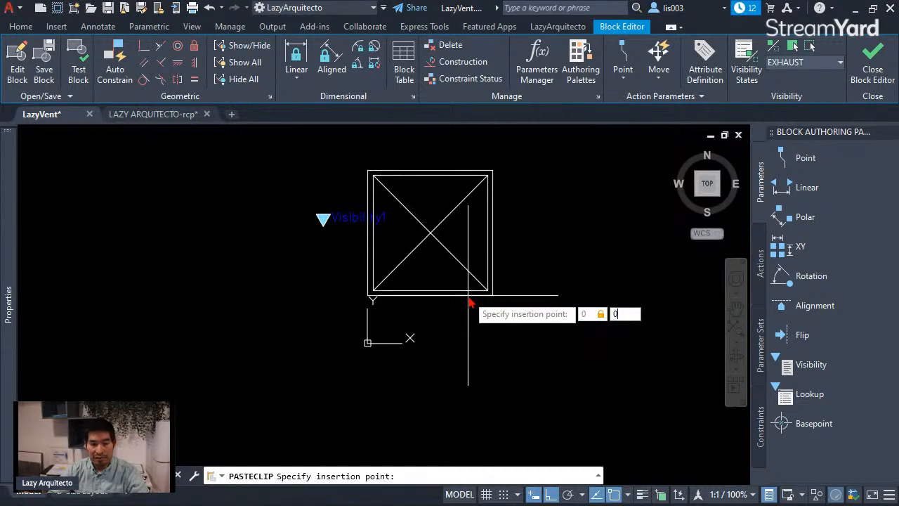
{"action": "key", "text": "Tab"}
{"action": "type", "text": "0"}
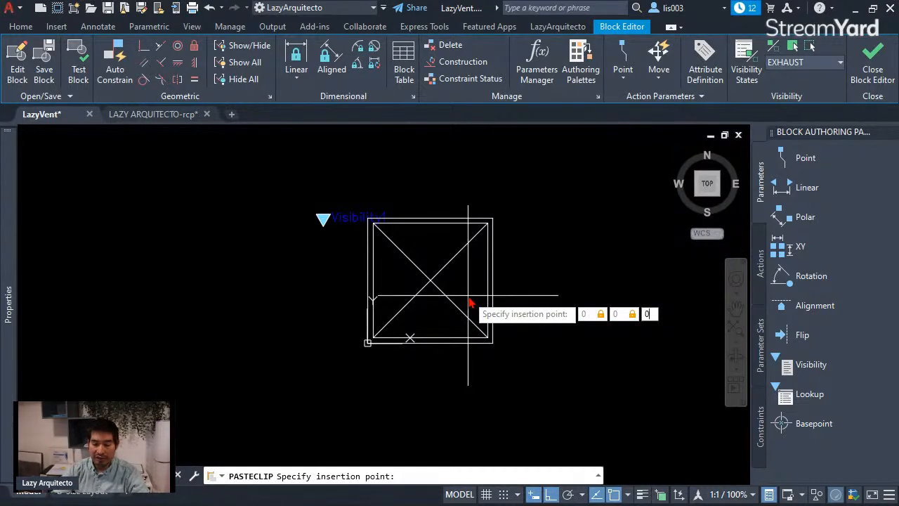
{"action": "key", "text": "Return"}
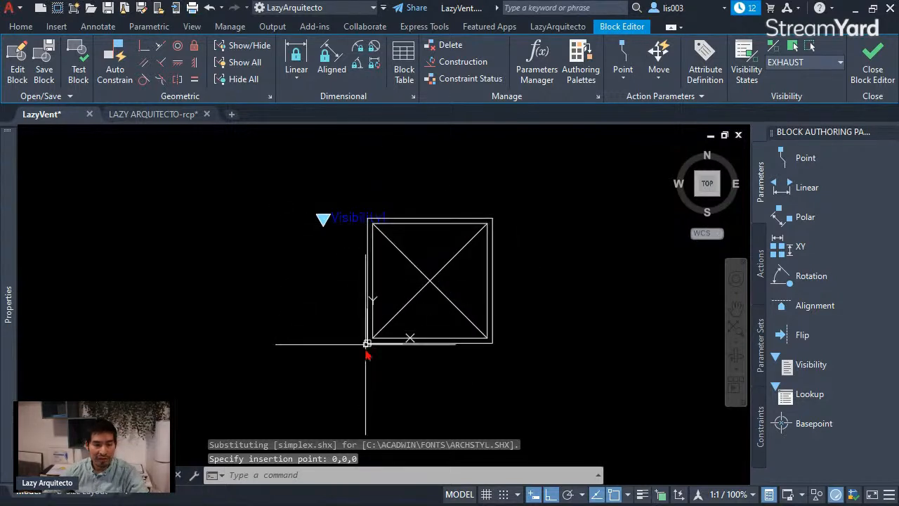
{"action": "scroll", "coordinate": [365, 342], "scroll_direction": "up", "scroll_amount": 6}
{"action": "scroll", "coordinate": [380, 353], "scroll_direction": "down", "scroll_amount": 5}
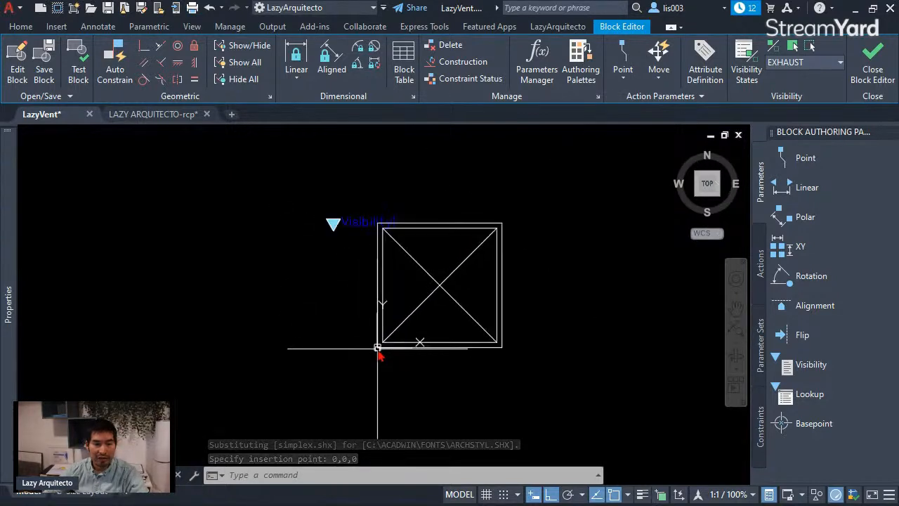
Step: Stretch the right side of the pasted vent 12 inches to the left to shorten its length
{"action": "middle_click_drag", "start_coordinate": [474, 311], "coordinate": [438, 330]}
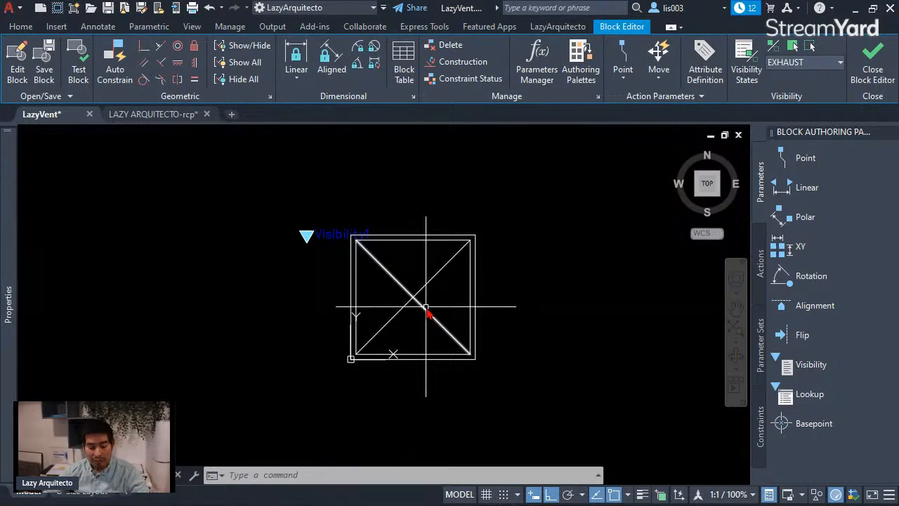
{"action": "type", "text": "s"}
{"action": "key", "text": "Return"}
{"action": "key", "text": "Escape"}
{"action": "type", "text": "s"}
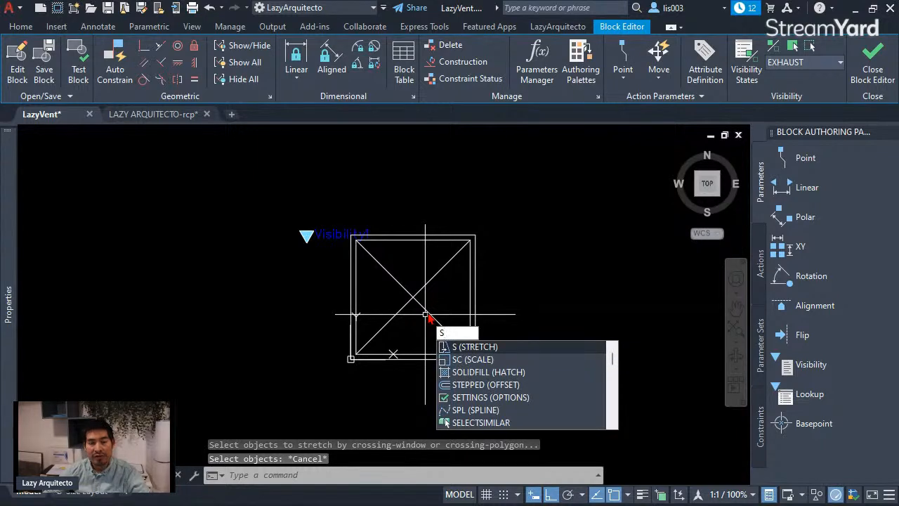
{"action": "key", "text": "Return"}
{"action": "left_click", "coordinate": [496, 372]}
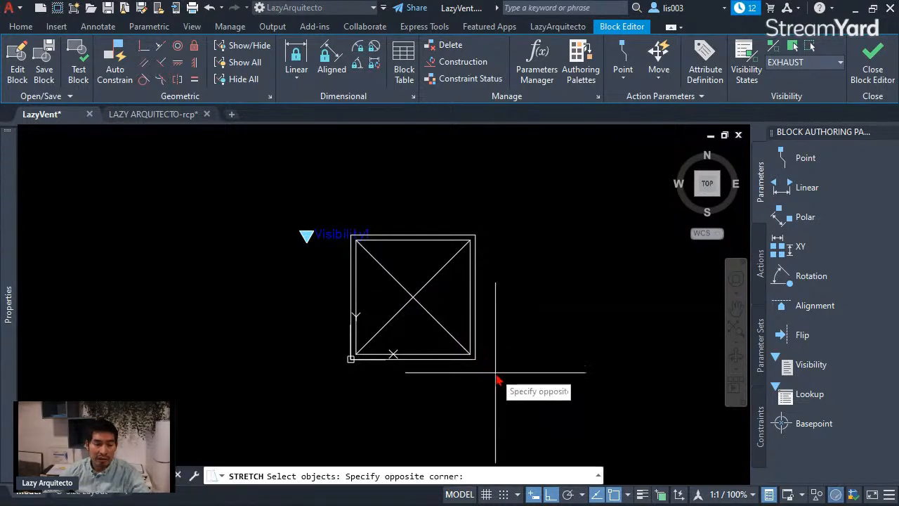
{"action": "left_click", "coordinate": [456, 238]}
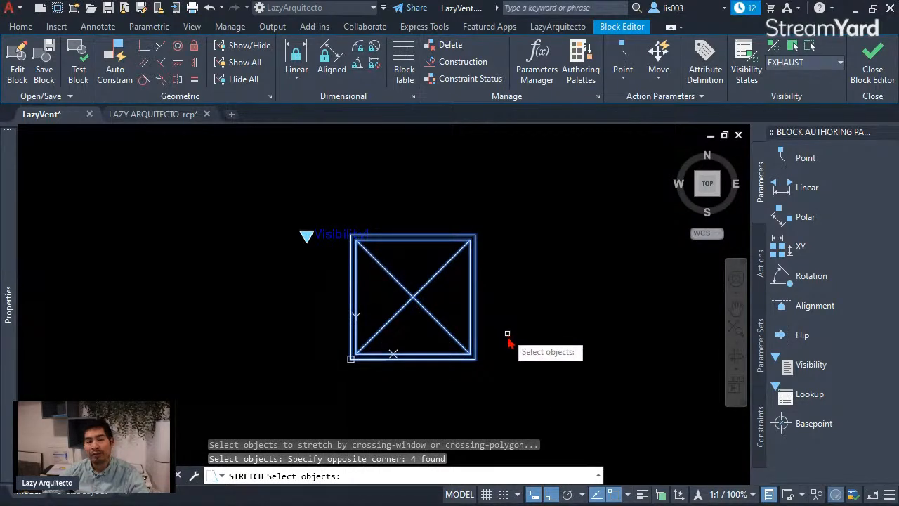
{"action": "key", "text": "Return"}
{"action": "left_click", "coordinate": [521, 386]}
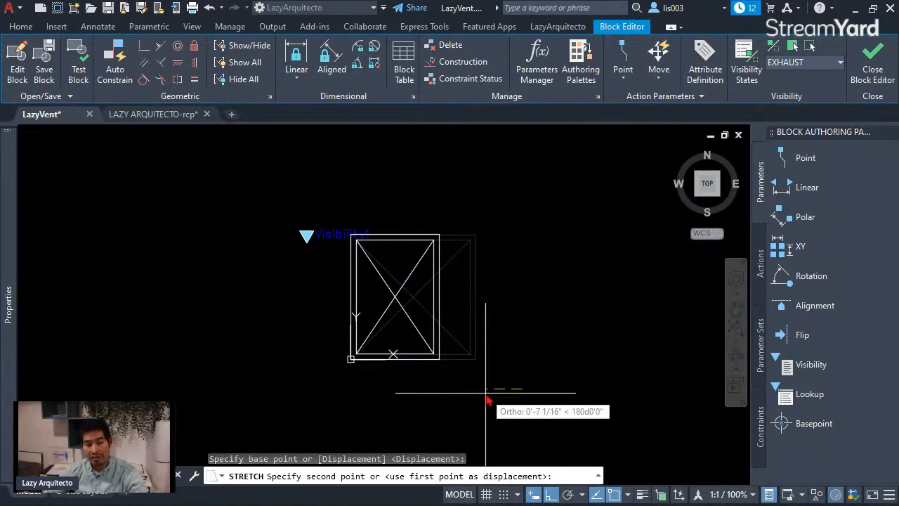
{"action": "type", "text": "12"}
{"action": "key", "text": "Return"}
{"action": "key", "text": "Return"}
Step: Stretch the vent's top side down 12 inches, keeping the visibility parameter out of the selection
{"action": "left_click", "coordinate": [427, 232]}
{"action": "left_click", "coordinate": [344, 201]}
{"action": "left_click", "coordinate": [327, 263], "text": "shift"}
{"action": "left_click", "coordinate": [291, 213], "text": "shift"}
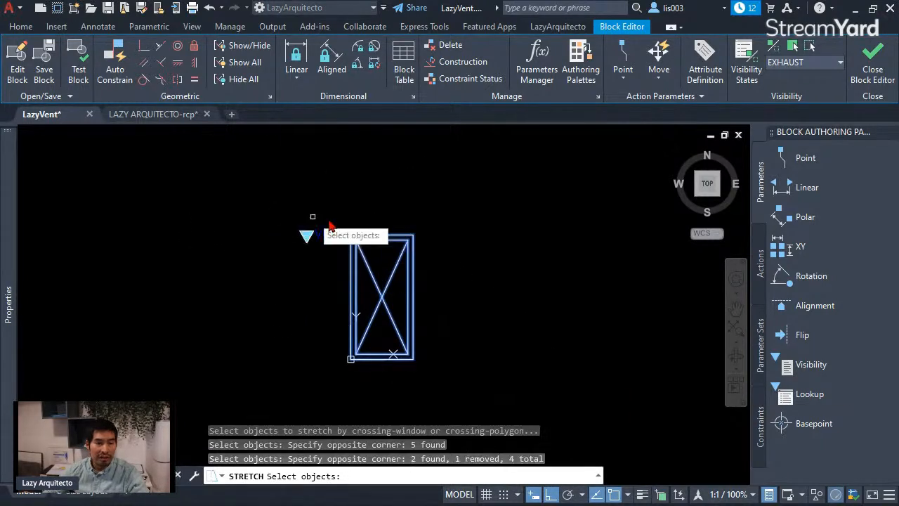
{"action": "key", "text": "Return"}
{"action": "left_click", "coordinate": [482, 251]}
{"action": "type", "text": "12"}
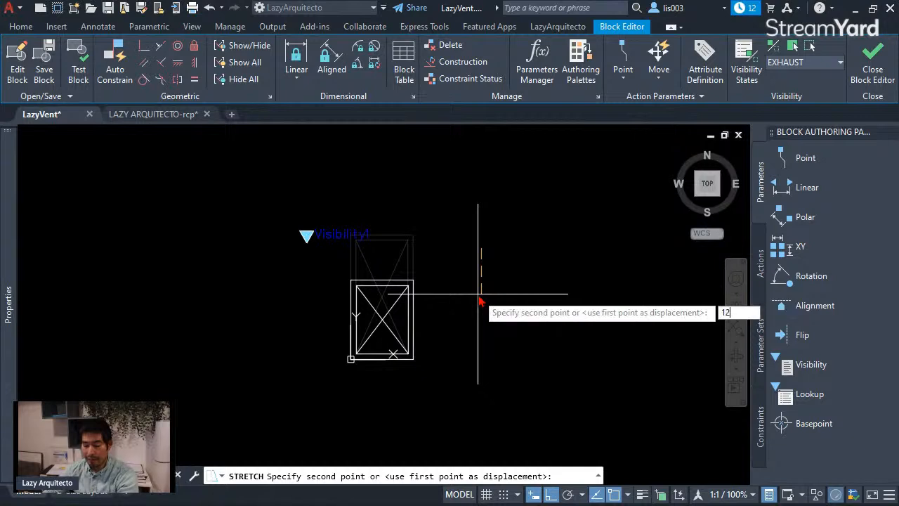
{"action": "key", "text": "Return"}
Step: Delete the diagonal running from the upper-left to the lower-right corner of the shortened EXHAUST vent
{"action": "scroll", "coordinate": [352, 340], "scroll_direction": "up", "scroll_amount": 3}
{"action": "scroll", "coordinate": [355, 342], "scroll_direction": "up", "scroll_amount": 2}
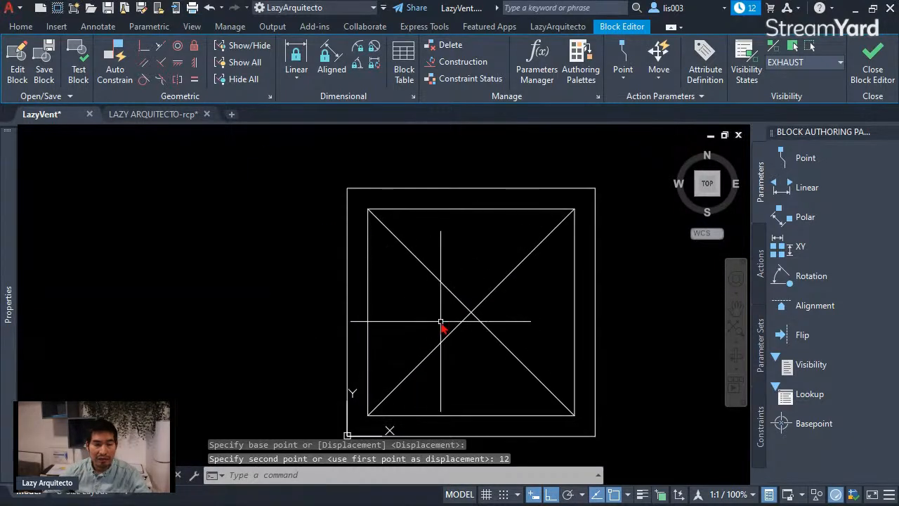
{"action": "scroll", "coordinate": [454, 321], "scroll_direction": "down", "scroll_amount": 2}
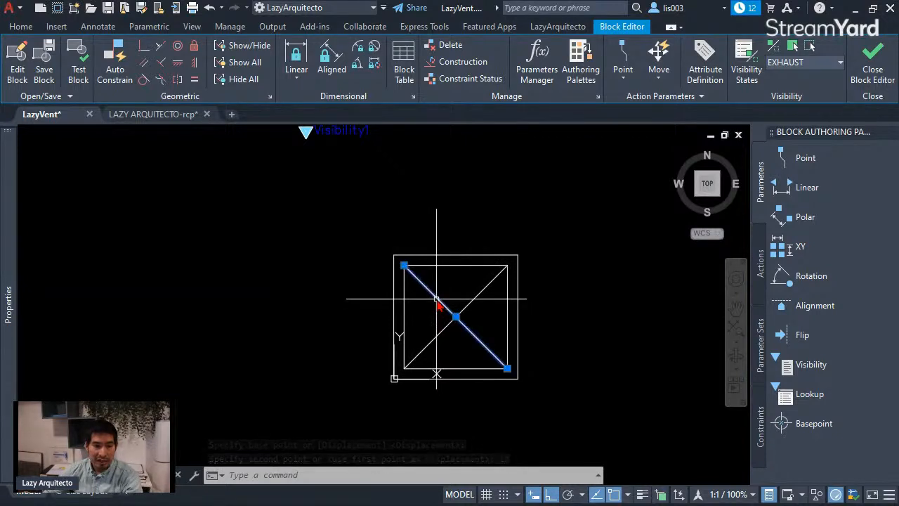
{"action": "left_click", "coordinate": [437, 300]}
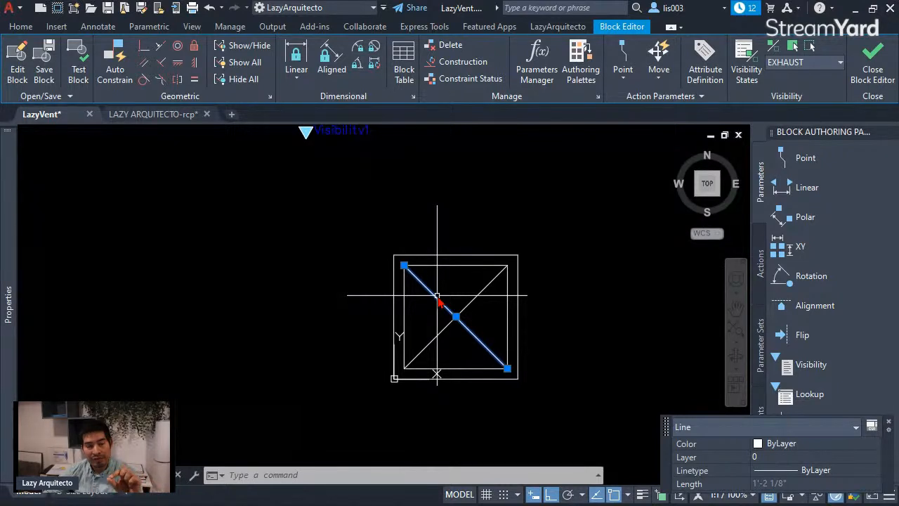
{"action": "key", "text": "Delete"}
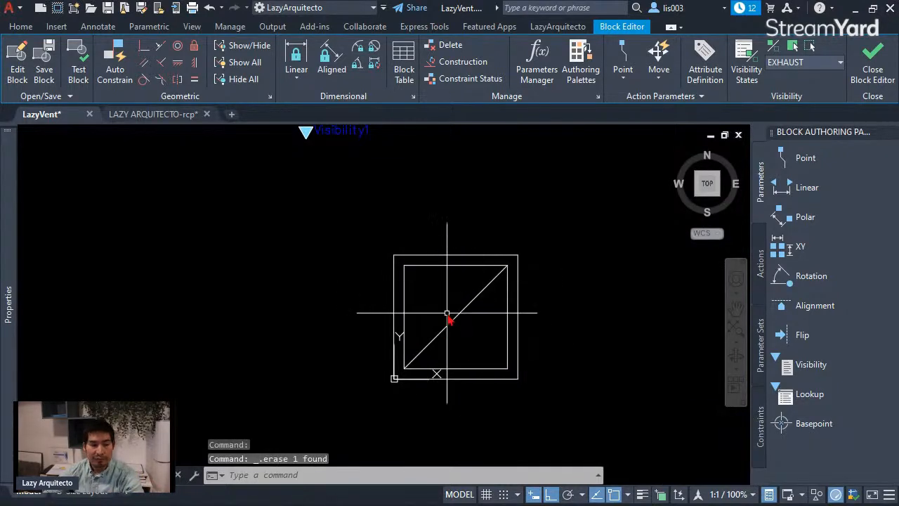
Step: Draw a small circle centred on the midpoint of the remaining diagonal, well inside the inner square
{"action": "type", "text": "c"}
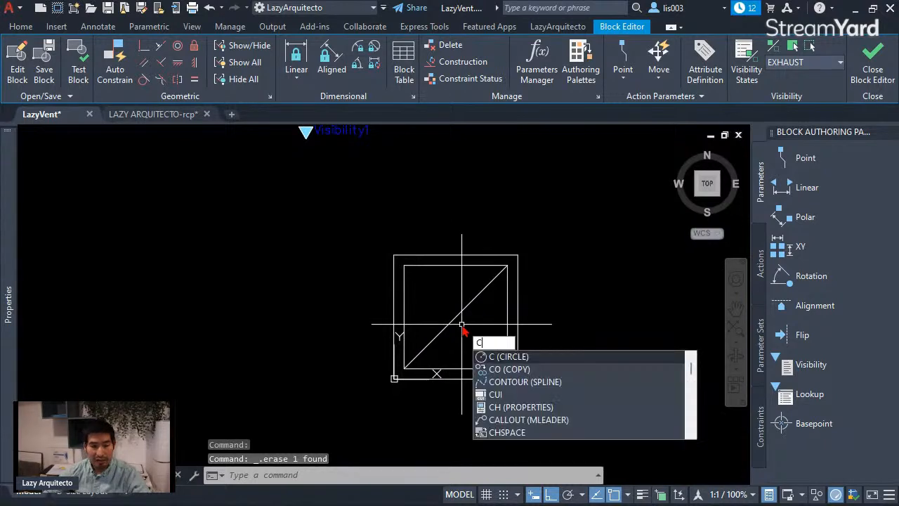
{"action": "key", "text": "Return"}
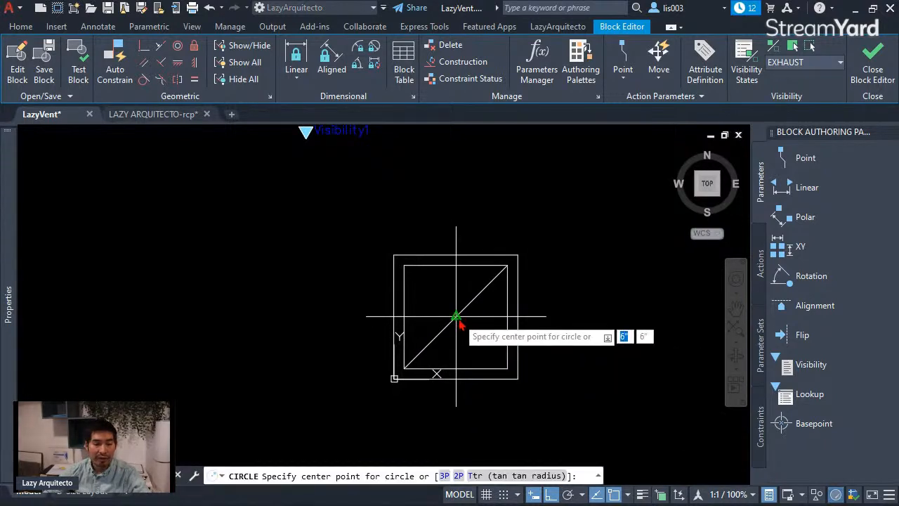
{"action": "left_click", "coordinate": [456, 317]}
{"action": "left_click", "coordinate": [479, 329]}
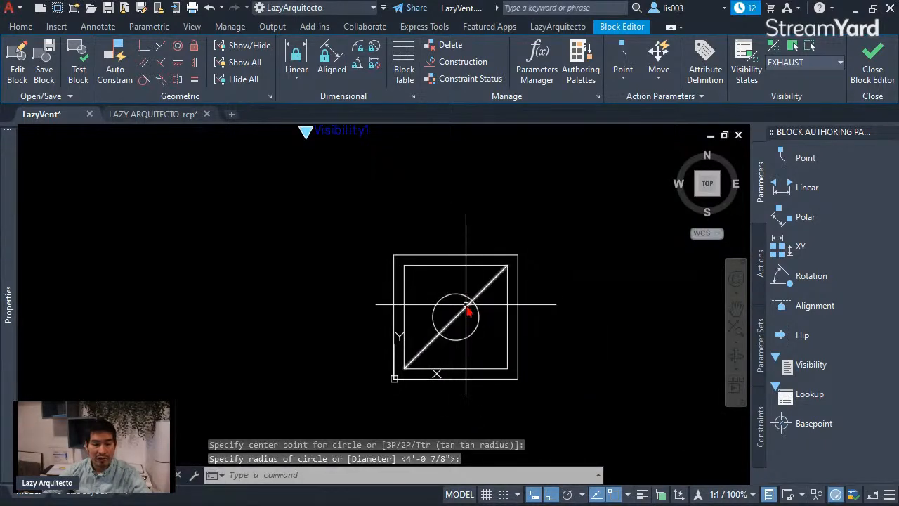
{"action": "key", "text": "Escape"}
Step: Trim away the part of the diagonal that lies inside the circle
{"action": "type", "text": "TR"}
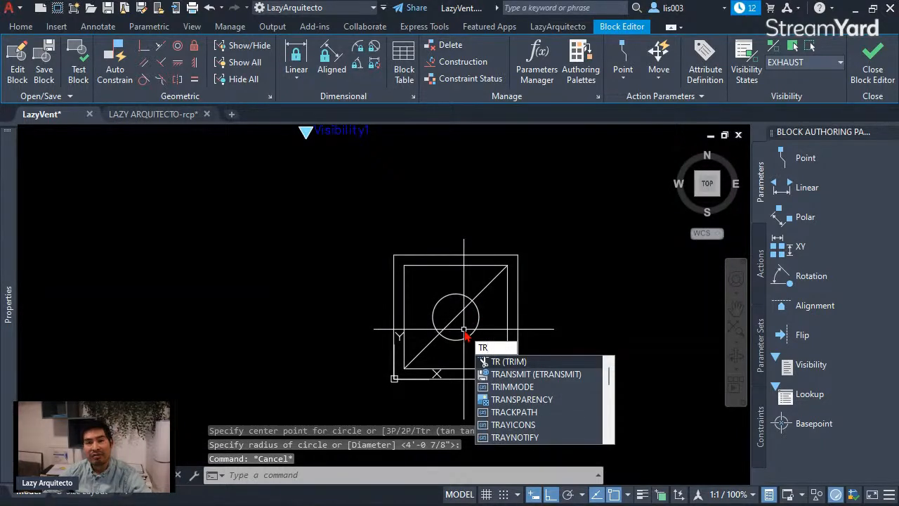
{"action": "key", "text": "Return"}
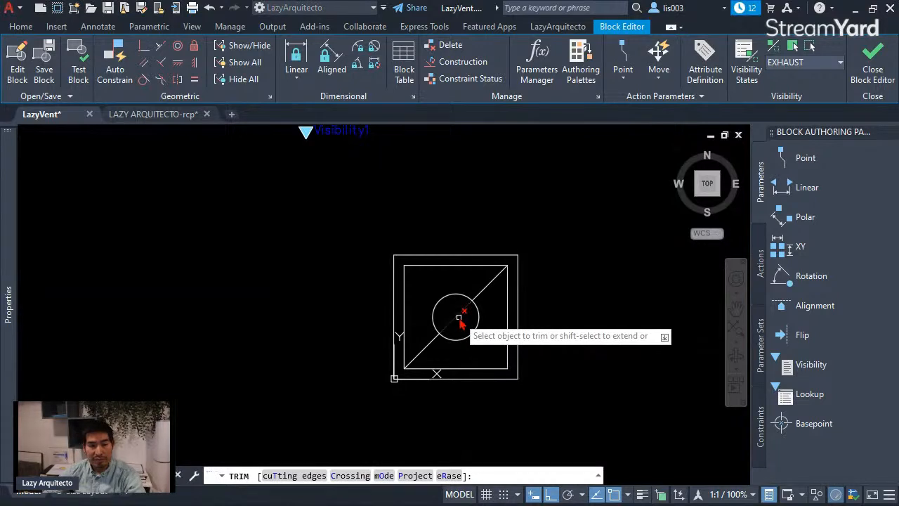
{"action": "left_click", "coordinate": [459, 314]}
{"action": "key", "text": "Return"}
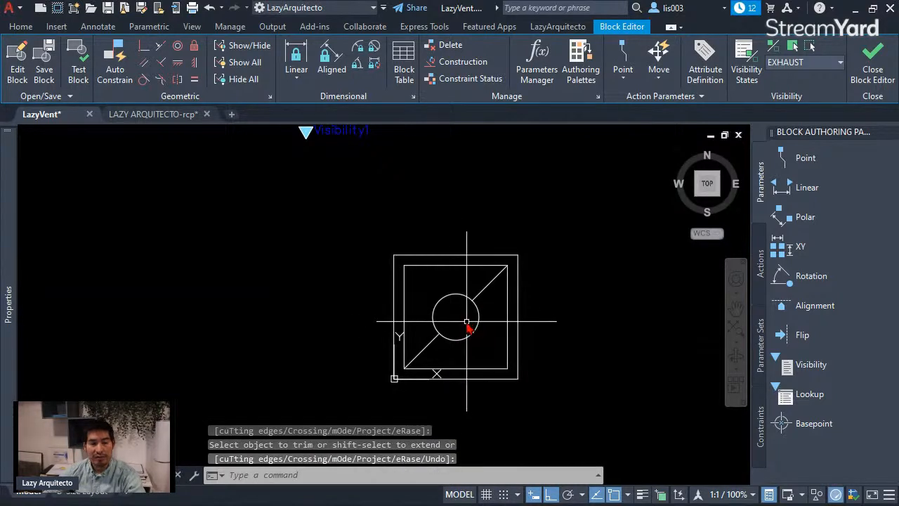
Step: Select the whole EXHAUST vent graphic to check its layer assignment, leaving it unchanged, and clear the selection
{"action": "scroll", "coordinate": [471, 318], "scroll_direction": "down", "scroll_amount": 3}
{"action": "middle_click_drag", "start_coordinate": [475, 322], "coordinate": [451, 317]}
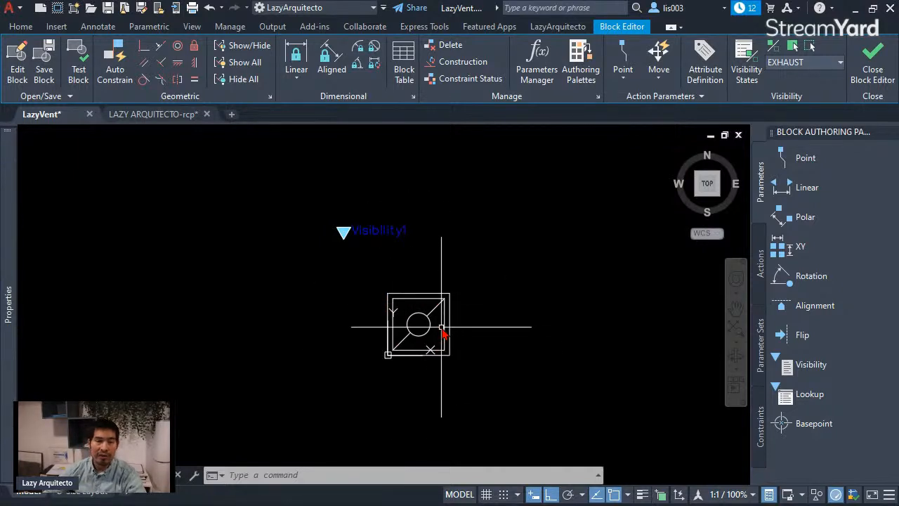
{"action": "left_click", "coordinate": [369, 290]}
{"action": "left_click", "coordinate": [464, 375]}
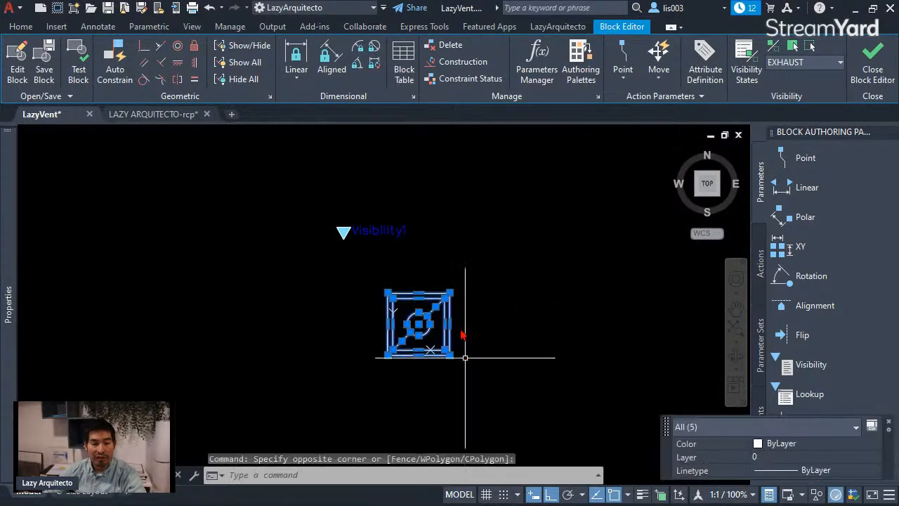
{"action": "left_click", "coordinate": [21, 26]}
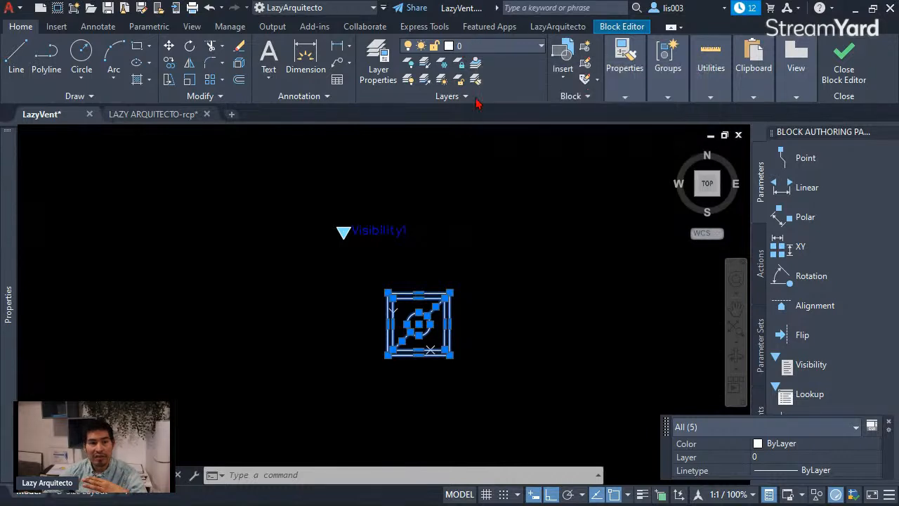
{"action": "key", "text": "Escape"}
{"action": "middle_click_drag", "start_coordinate": [520, 295], "coordinate": [494, 293]}
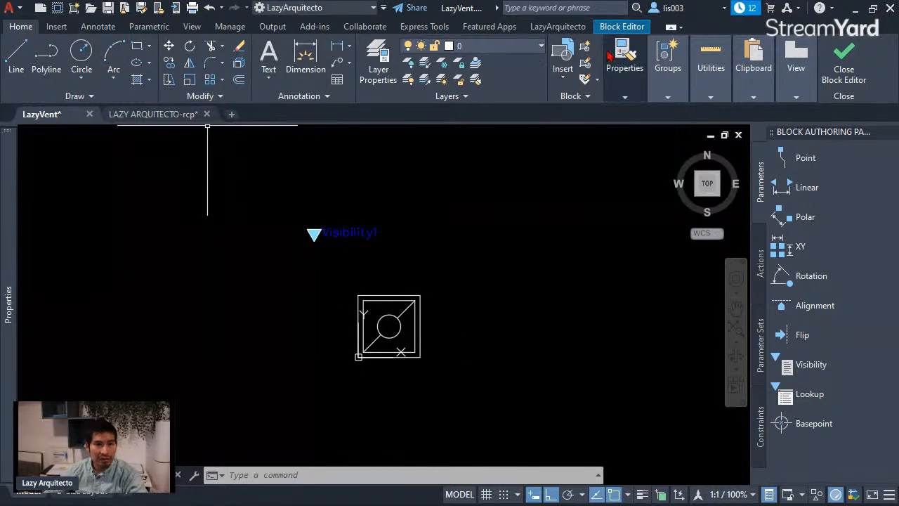
Step: Open the LazyVent block in a test window and select it to inspect its grips and parameters
{"action": "left_click", "coordinate": [613, 29]}
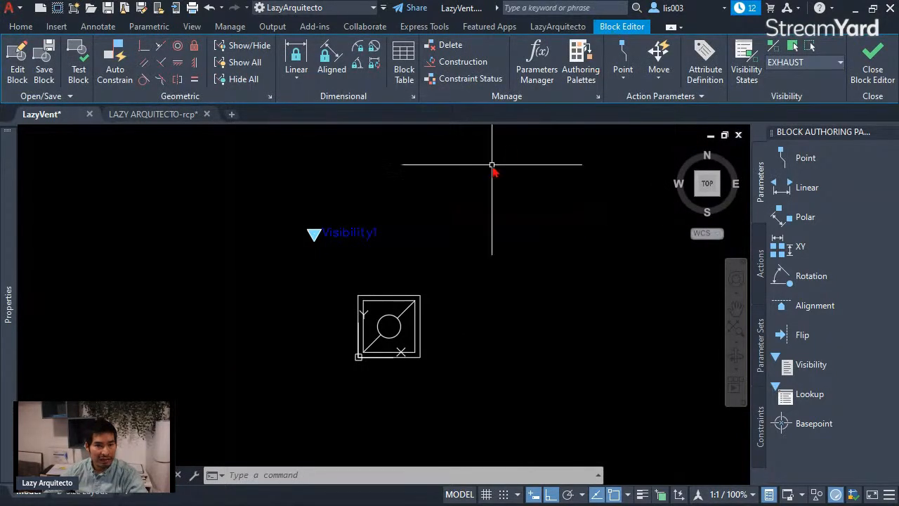
{"action": "left_click", "coordinate": [78, 63]}
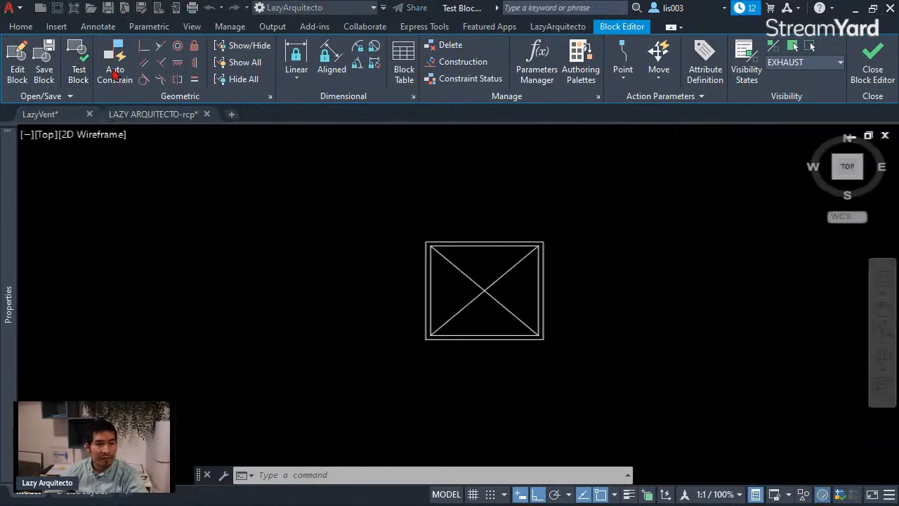
{"action": "middle_click_drag", "start_coordinate": [516, 218], "coordinate": [487, 235]}
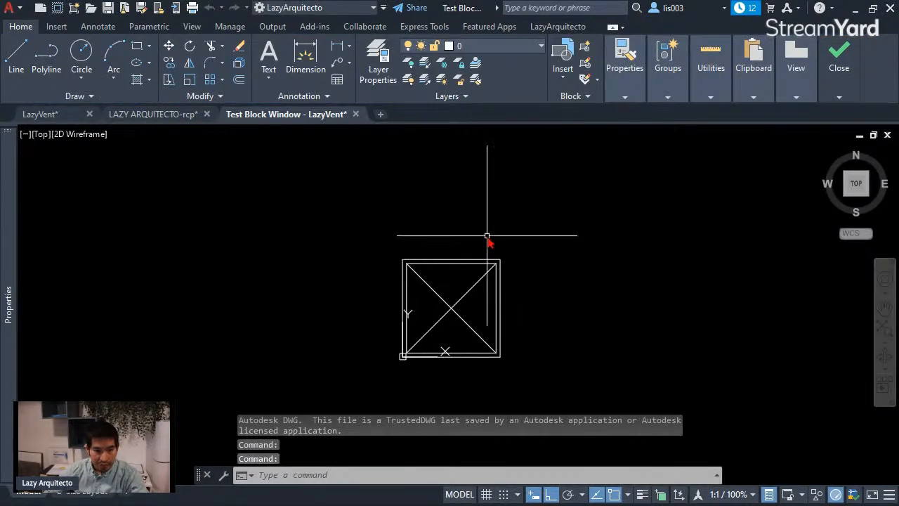
{"action": "left_click", "coordinate": [467, 260]}
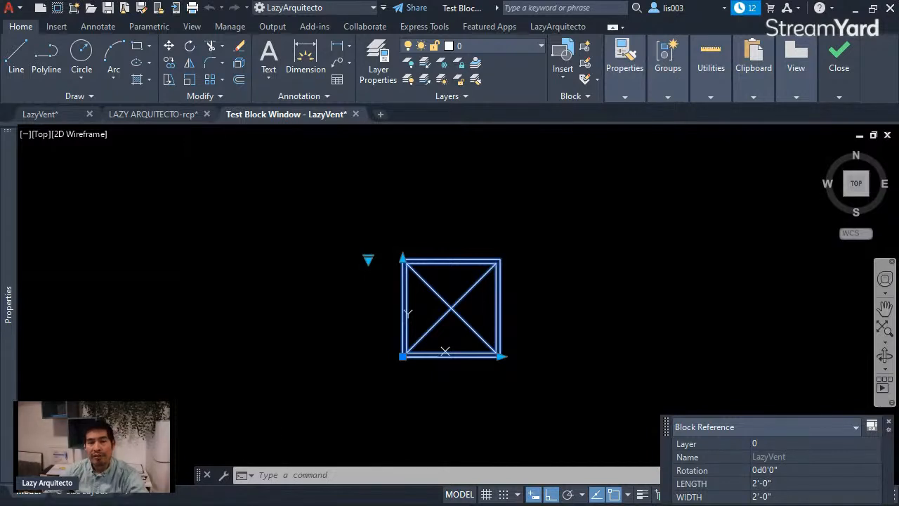
{"action": "key", "text": "Escape"}
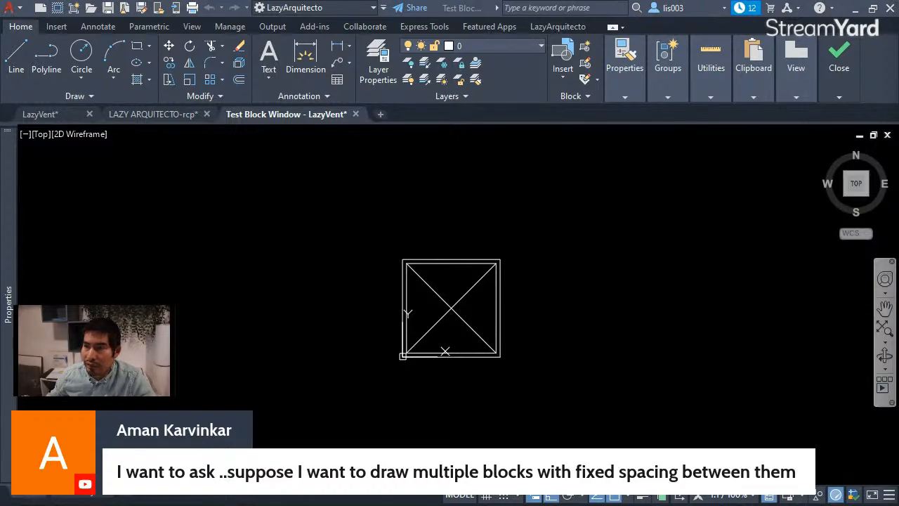
Step: Switch to YouTube in the browser, open the Lazy Arquitecto channel and look through its list of videos
{"action": "left_click_drag", "start_coordinate": [898, 116], "coordinate": [289, 15]}
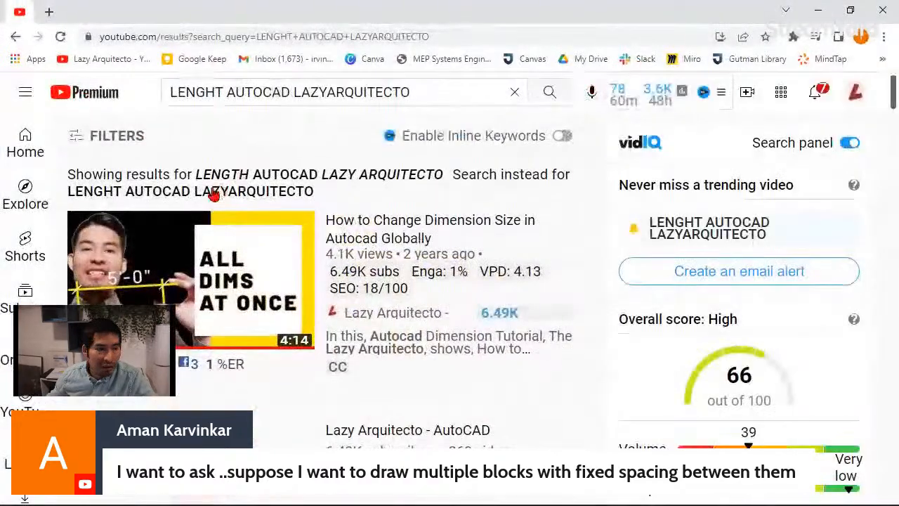
{"action": "left_click", "coordinate": [393, 313]}
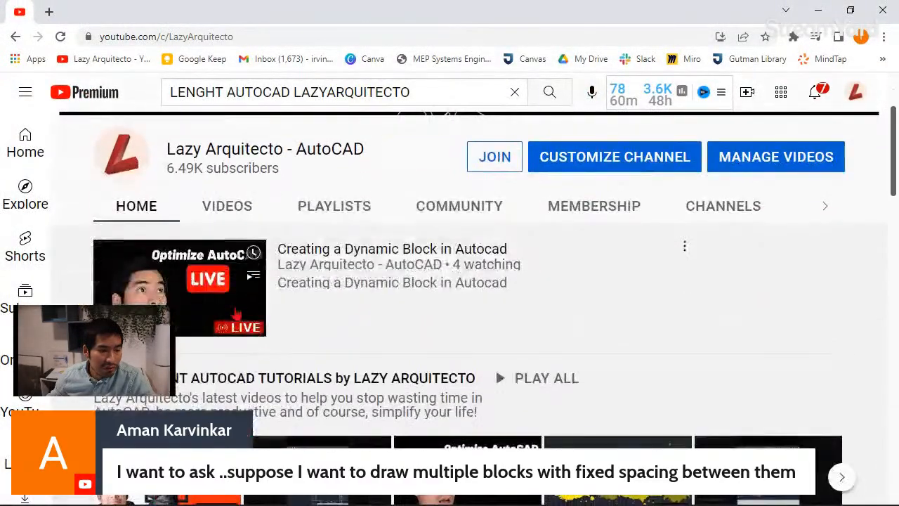
{"action": "left_click", "coordinate": [232, 210]}
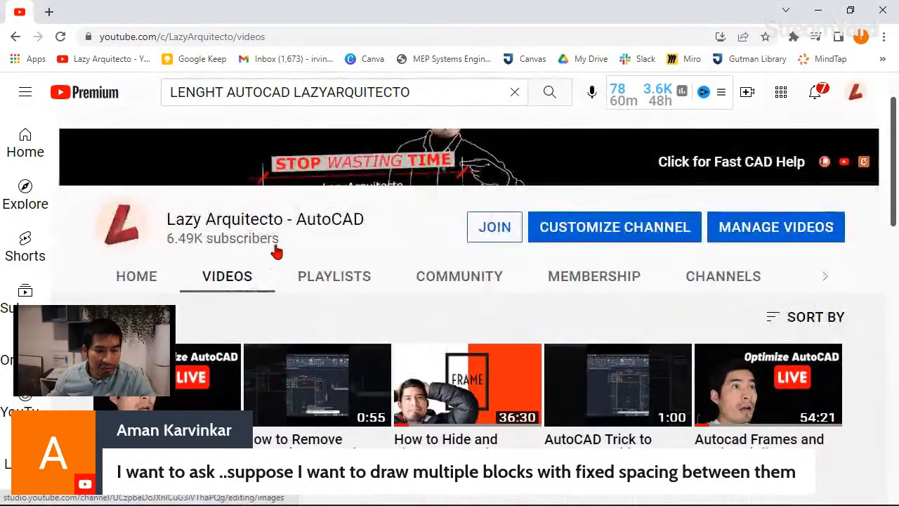
{"action": "scroll", "coordinate": [360, 286], "scroll_direction": "down", "scroll_amount": 2}
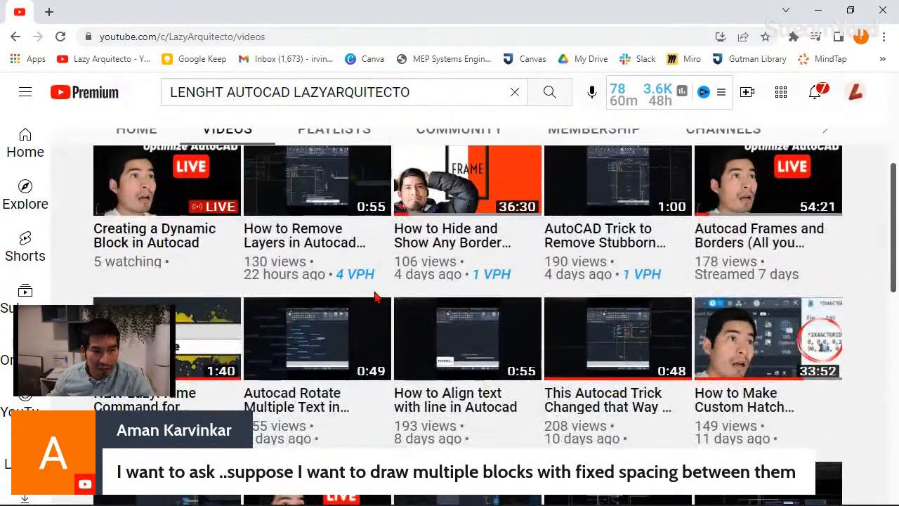
{"action": "scroll", "coordinate": [359, 277], "scroll_direction": "up", "scroll_amount": 2}
Step: Browse the channel's playlists, play the DYNAMIC BLOCKS for AUTOCAD playlist and pause its first video
{"action": "left_click", "coordinate": [342, 220]}
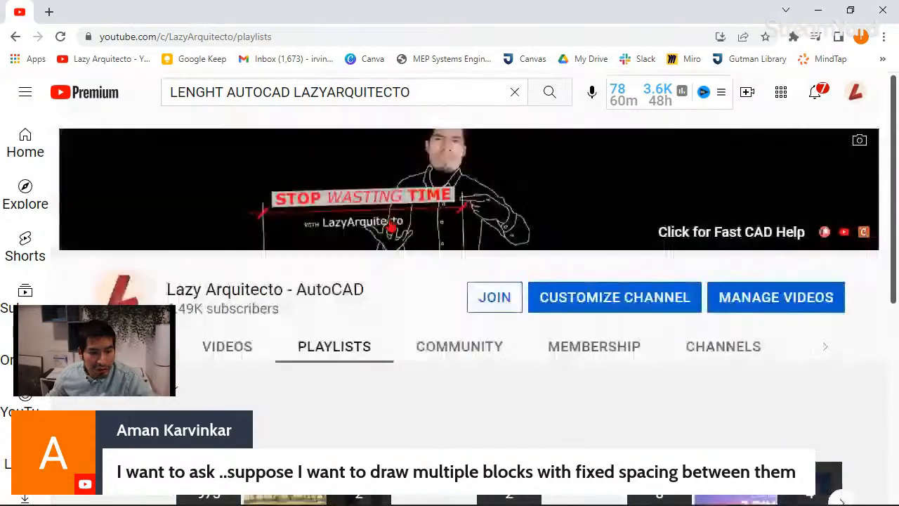
{"action": "scroll", "coordinate": [391, 234], "scroll_direction": "down", "scroll_amount": 3}
{"action": "scroll", "coordinate": [391, 235], "scroll_direction": "down", "scroll_amount": 2}
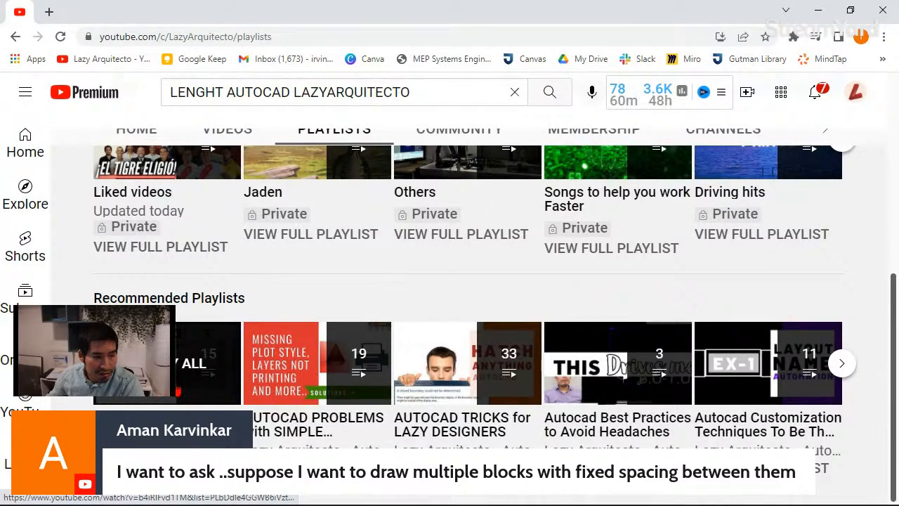
{"action": "scroll", "coordinate": [229, 233], "scroll_direction": "up", "scroll_amount": 5}
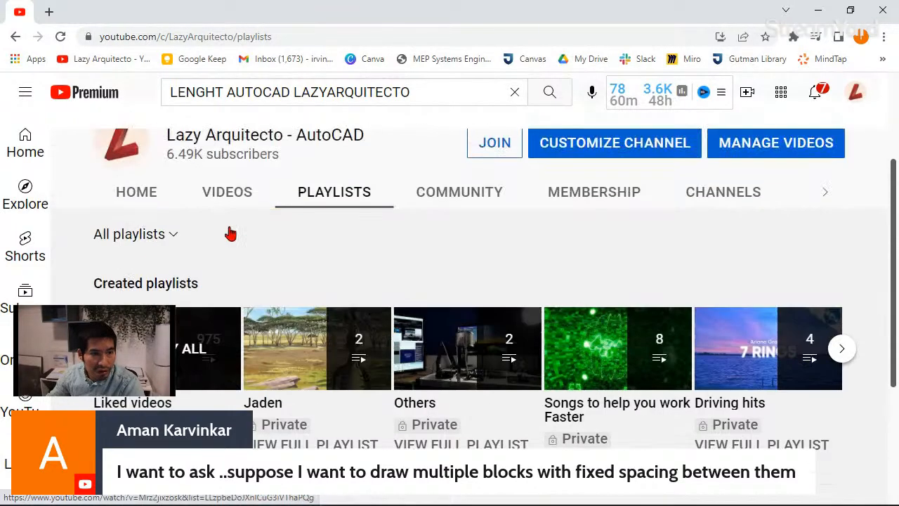
{"action": "scroll", "coordinate": [183, 285], "scroll_direction": "down", "scroll_amount": 3}
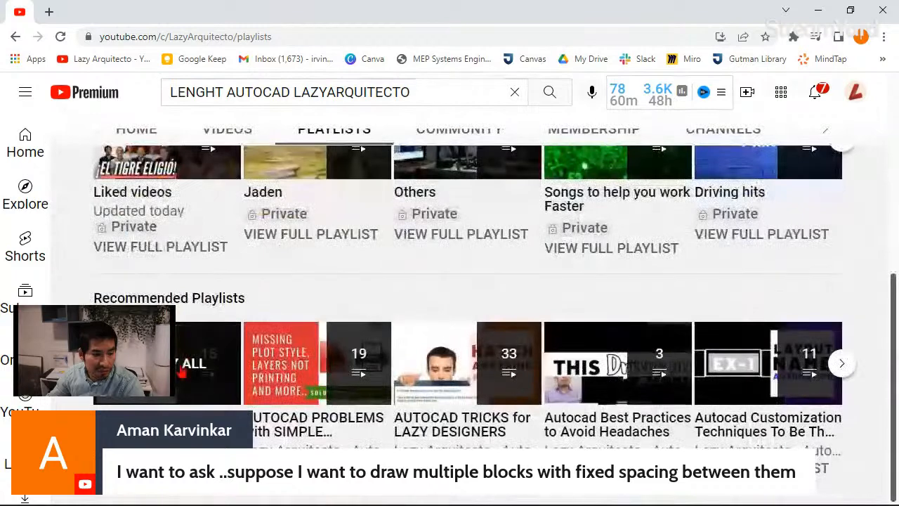
{"action": "left_click", "coordinate": [194, 363]}
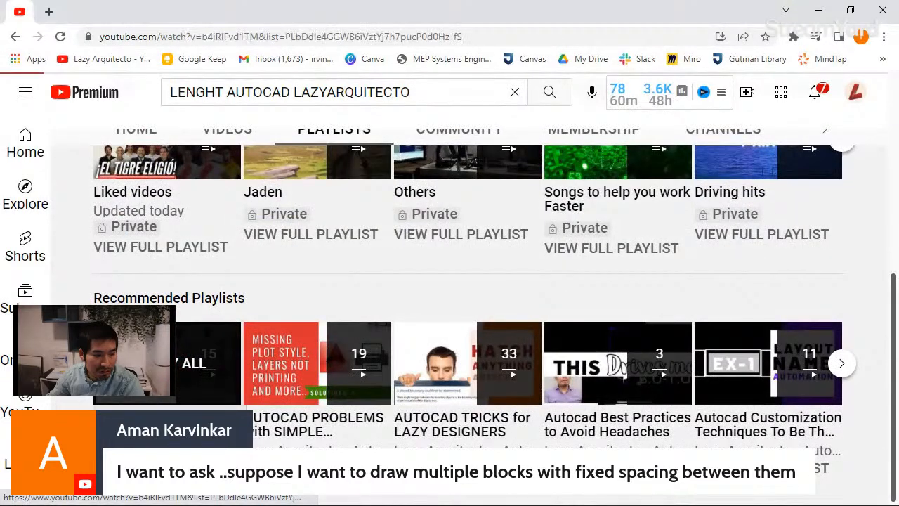
{"action": "left_click", "coordinate": [62, 432]}
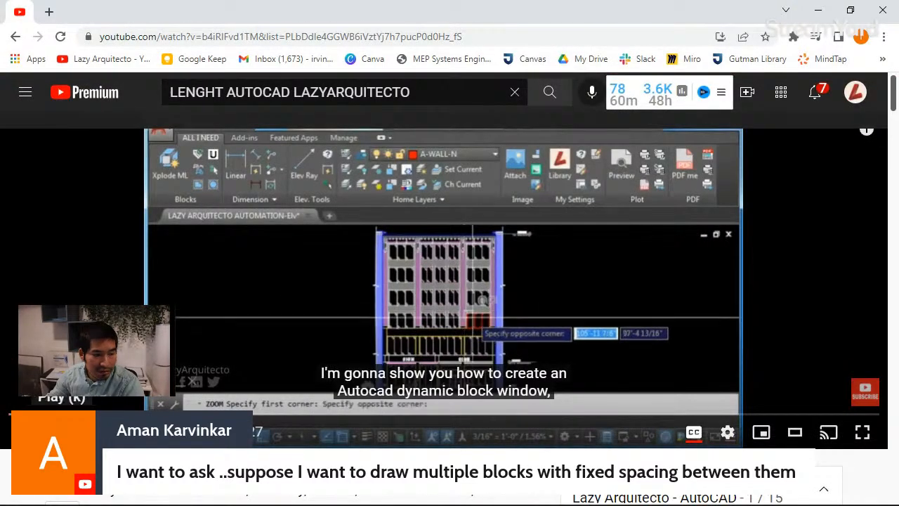
Step: Find the video "DYNAMIC BLOCK replaced 100 AUTOCAD BLOCKS" in the playlist, open it and look over its page
{"action": "scroll", "coordinate": [534, 351], "scroll_direction": "down", "scroll_amount": 4}
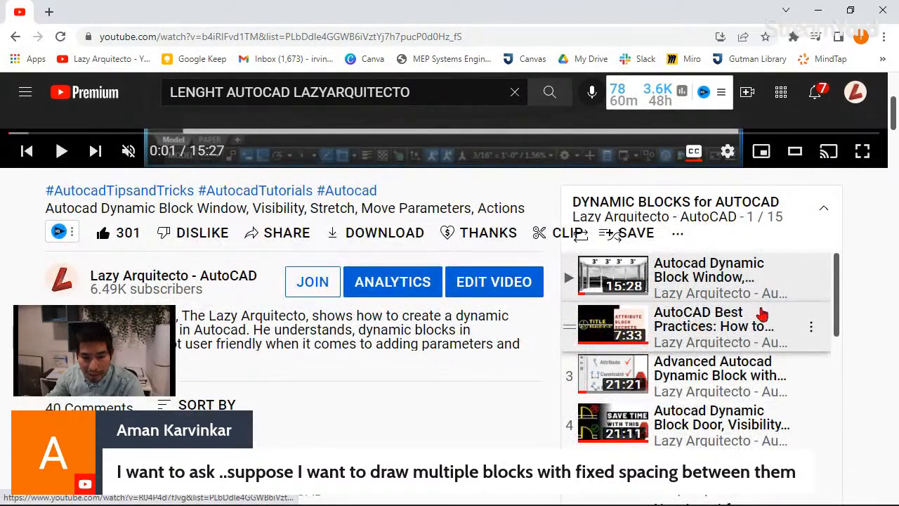
{"action": "scroll", "coordinate": [763, 314], "scroll_direction": "down", "scroll_amount": 1}
{"action": "scroll", "coordinate": [731, 302], "scroll_direction": "down", "scroll_amount": 1}
{"action": "scroll", "coordinate": [761, 353], "scroll_direction": "down", "scroll_amount": 1}
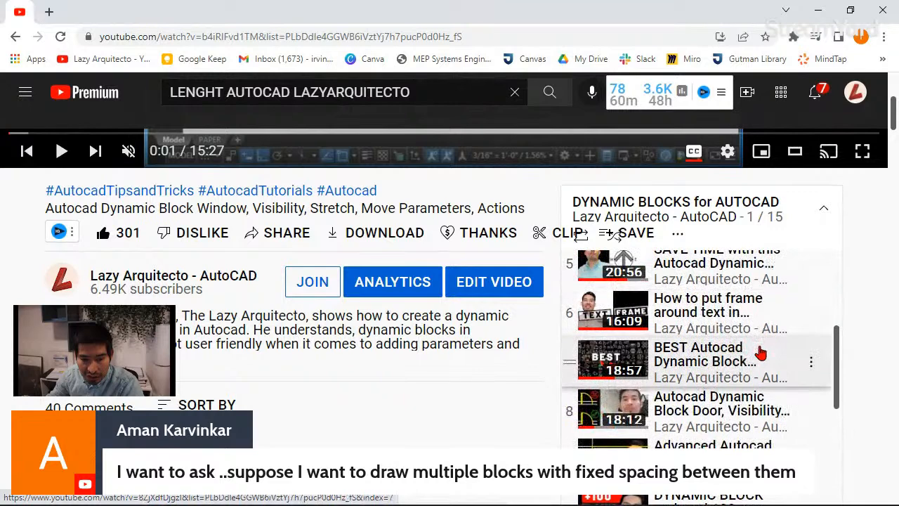
{"action": "scroll", "coordinate": [746, 380], "scroll_direction": "down", "scroll_amount": 1}
{"action": "scroll", "coordinate": [746, 379], "scroll_direction": "down", "scroll_amount": 2}
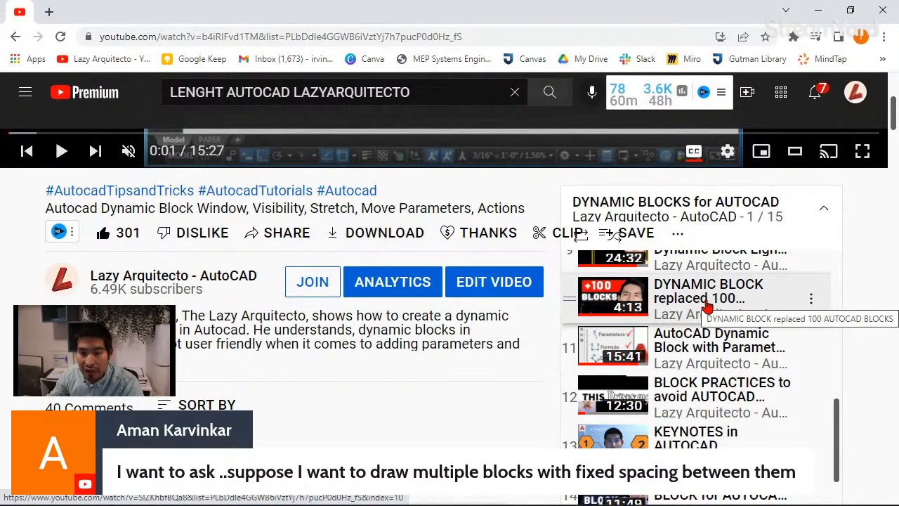
{"action": "left_click", "coordinate": [627, 300]}
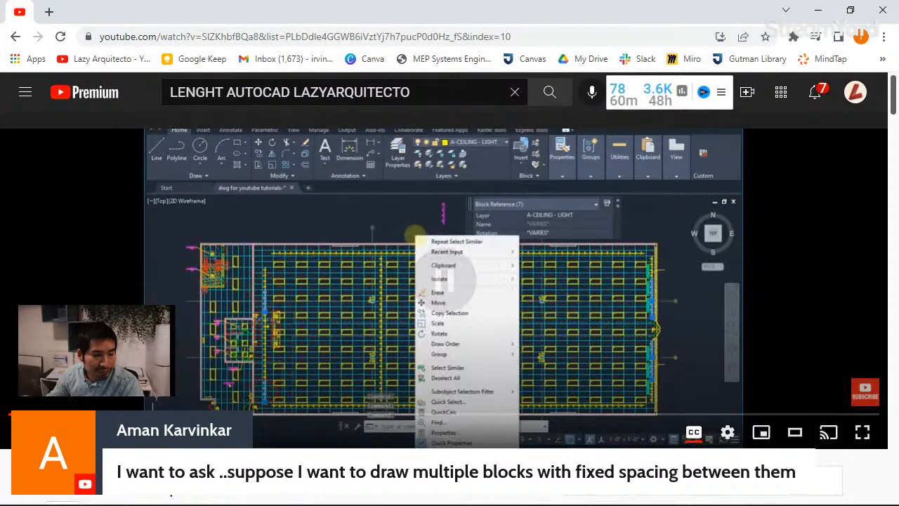
{"action": "scroll", "coordinate": [300, 289], "scroll_direction": "down", "scroll_amount": 3}
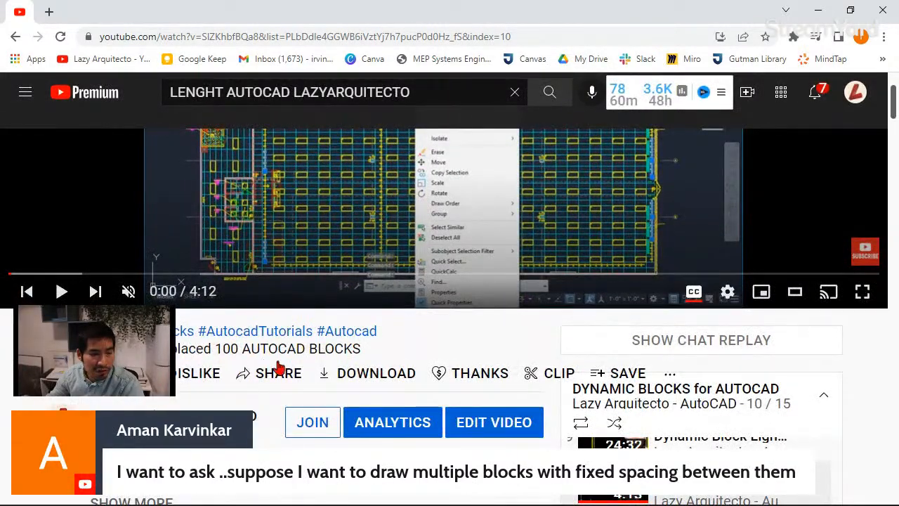
{"action": "scroll", "coordinate": [279, 367], "scroll_direction": "up", "scroll_amount": 3}
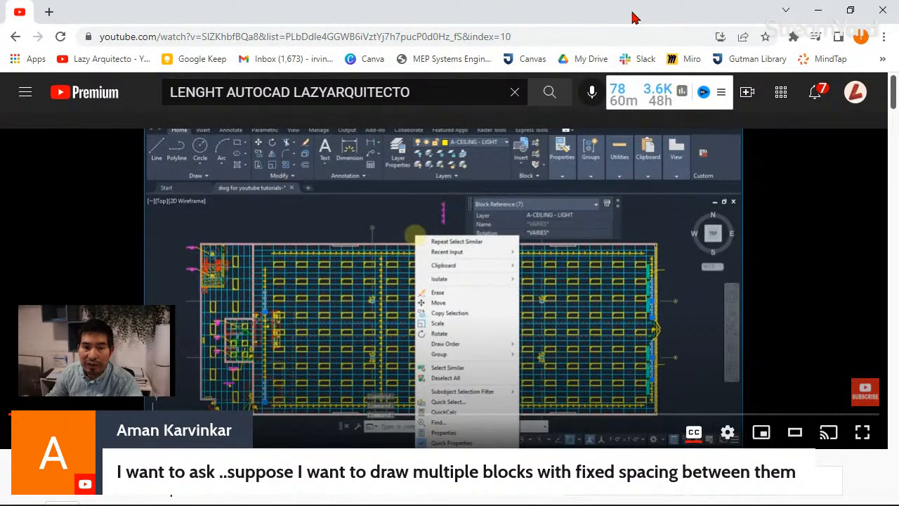
Step: Switch back to AutoCAD and stretch the LazyVent block in the test window to 4'-0" length and 1'-0" width
{"action": "left_click_drag", "start_coordinate": [636, 15], "coordinate": [898, 165]}
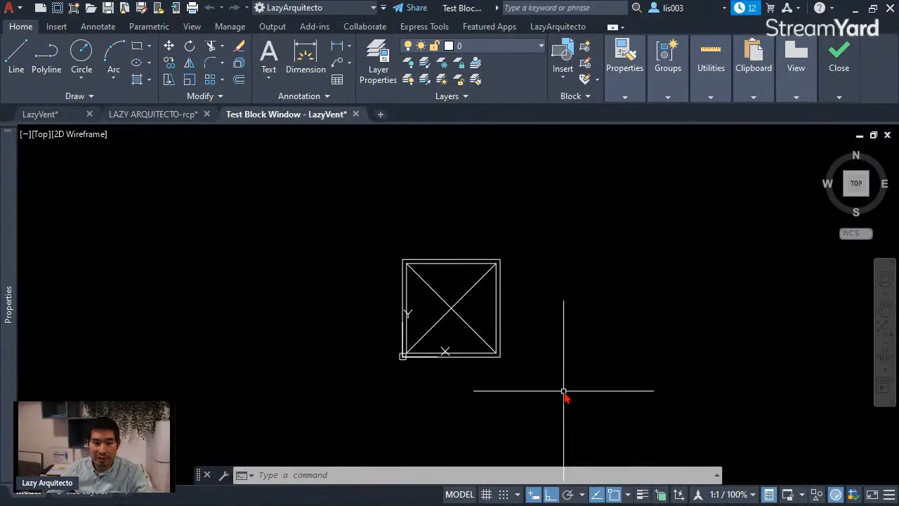
{"action": "middle_click_drag", "start_coordinate": [568, 387], "coordinate": [578, 352]}
{"action": "middle_click_drag", "start_coordinate": [578, 309], "coordinate": [579, 321]}
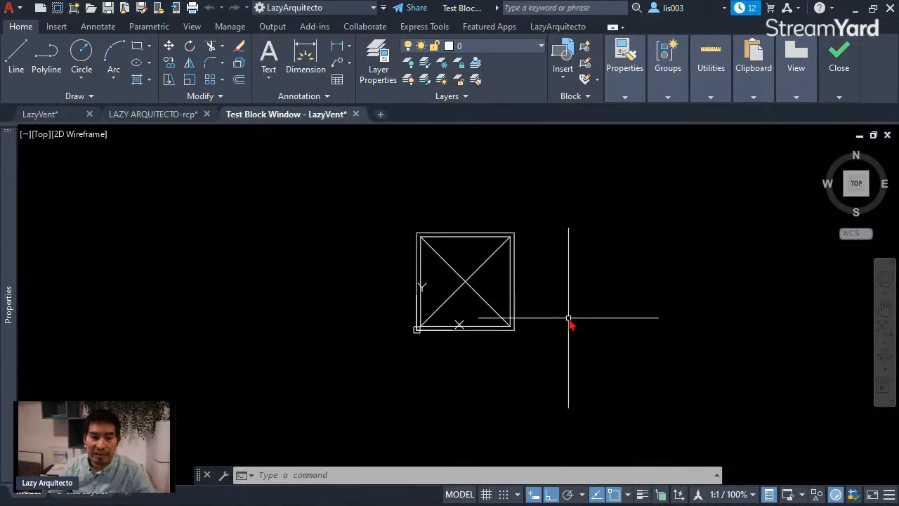
{"action": "middle_click_drag", "start_coordinate": [569, 318], "coordinate": [609, 349]}
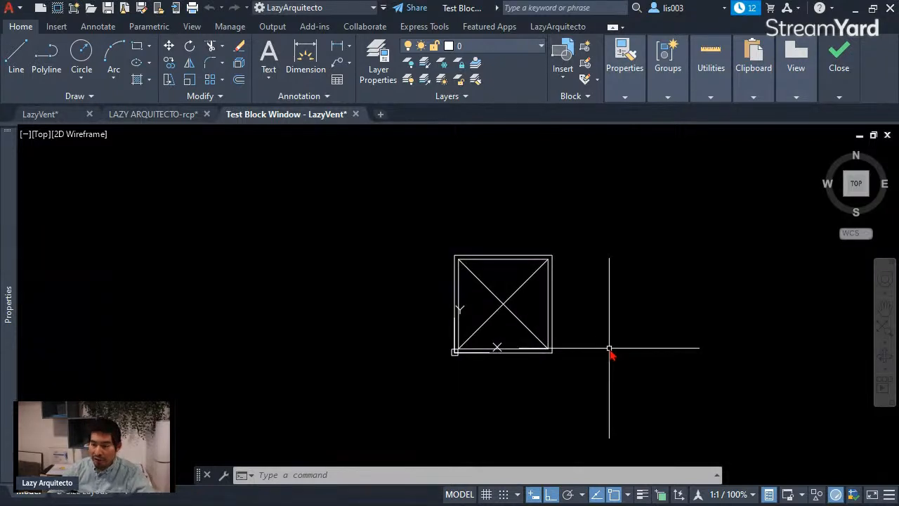
{"action": "middle_click_drag", "start_coordinate": [592, 317], "coordinate": [574, 327]}
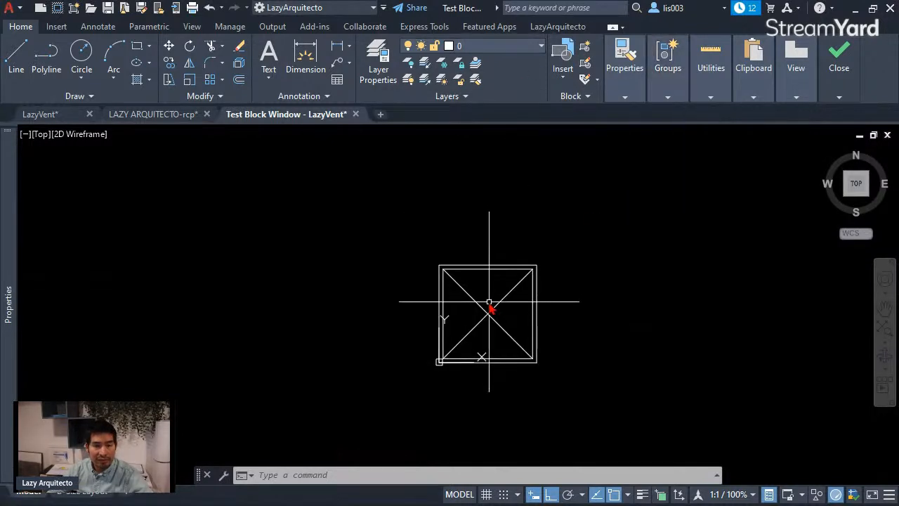
{"action": "left_click", "coordinate": [484, 313]}
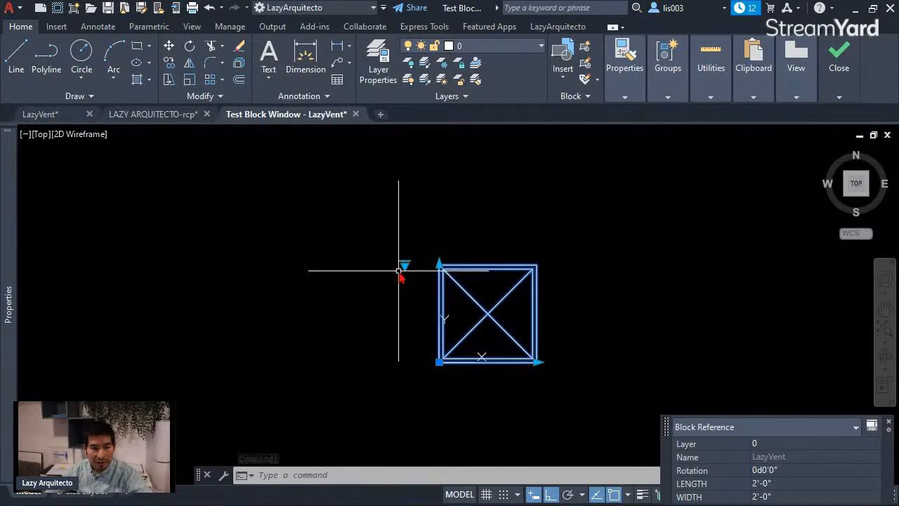
{"action": "left_click", "coordinate": [535, 363]}
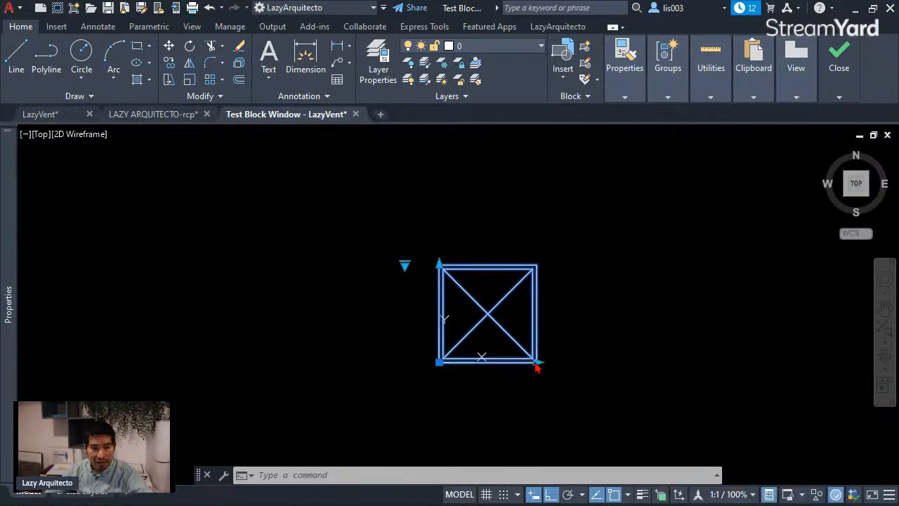
{"action": "left_click", "coordinate": [635, 363]}
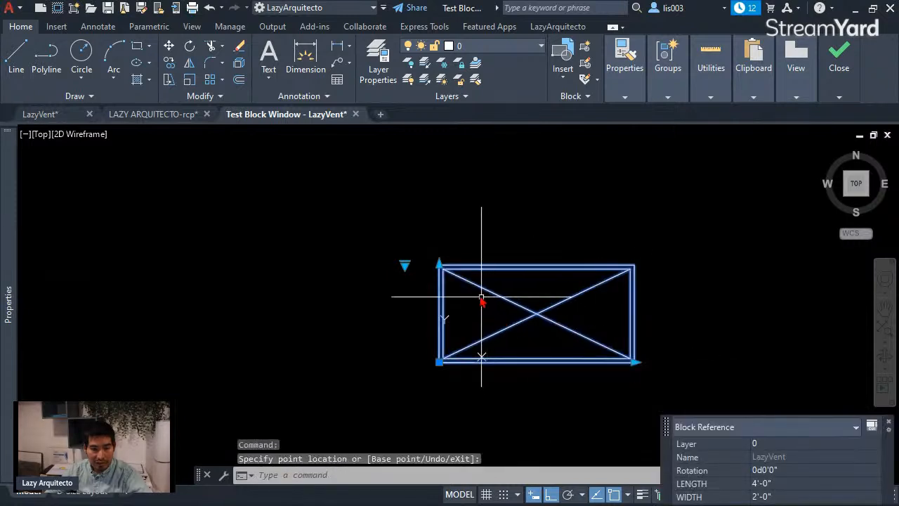
{"action": "left_click", "coordinate": [416, 316]}
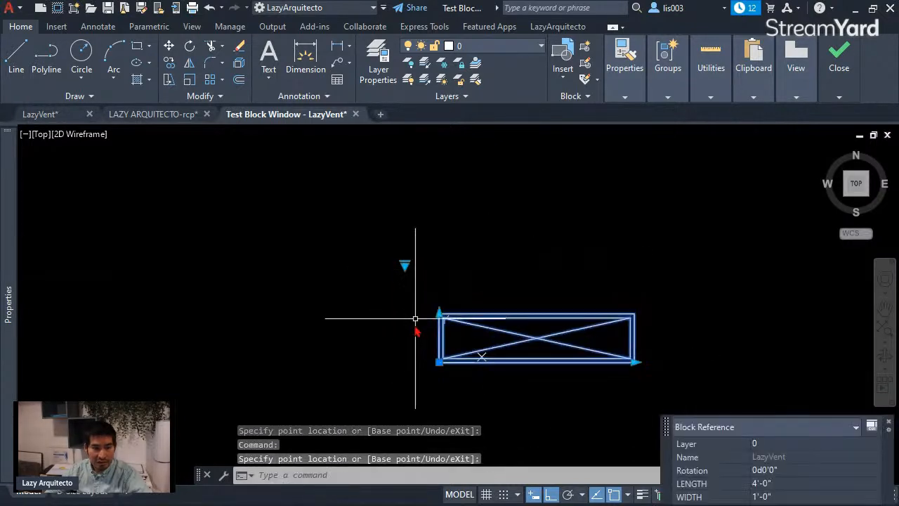
Step: Set the test block's visibility to RETURN and stretch it to 2'-0" length and 2'-0" width
{"action": "left_click", "coordinate": [404, 265]}
{"action": "left_click", "coordinate": [440, 289]}
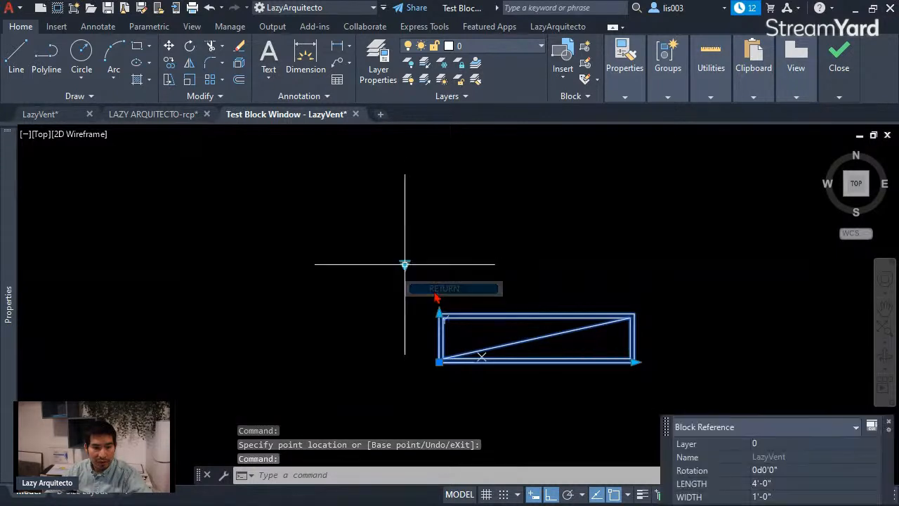
{"action": "left_click", "coordinate": [636, 362]}
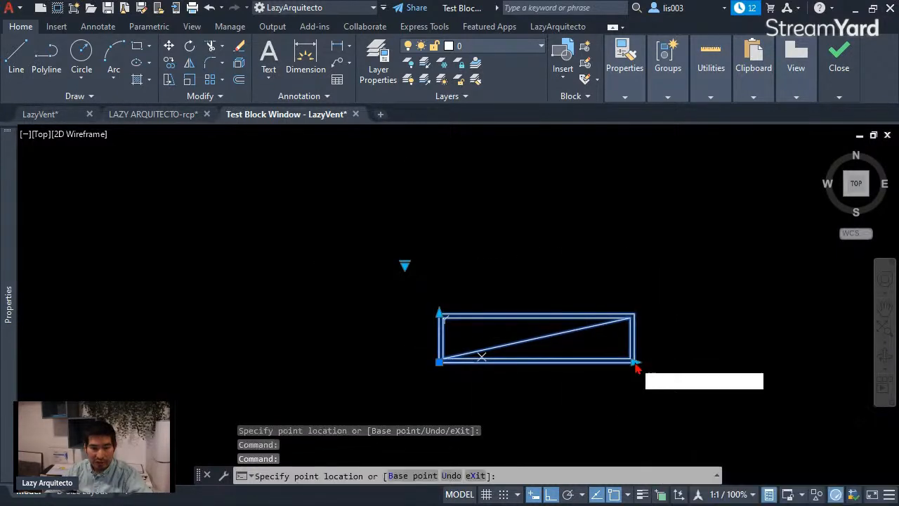
{"action": "left_click", "coordinate": [538, 337]}
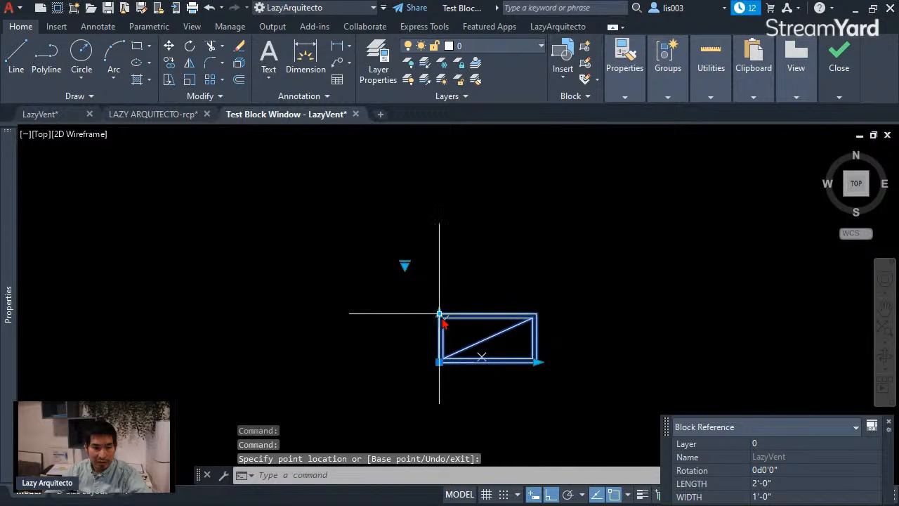
{"action": "left_click", "coordinate": [440, 313]}
{"action": "left_click", "coordinate": [440, 278]}
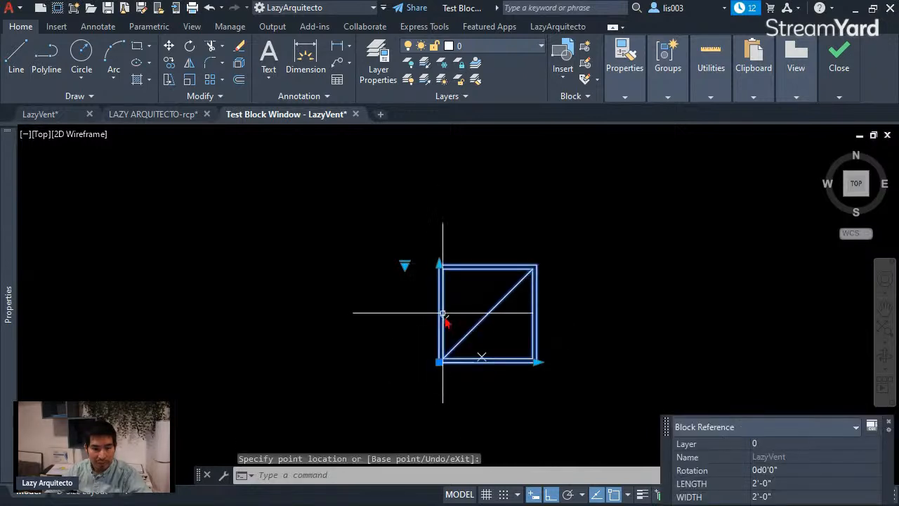
Step: Set the test block's visibility to EXHAUST and examine its graphic and grips
{"action": "left_click", "coordinate": [405, 266]}
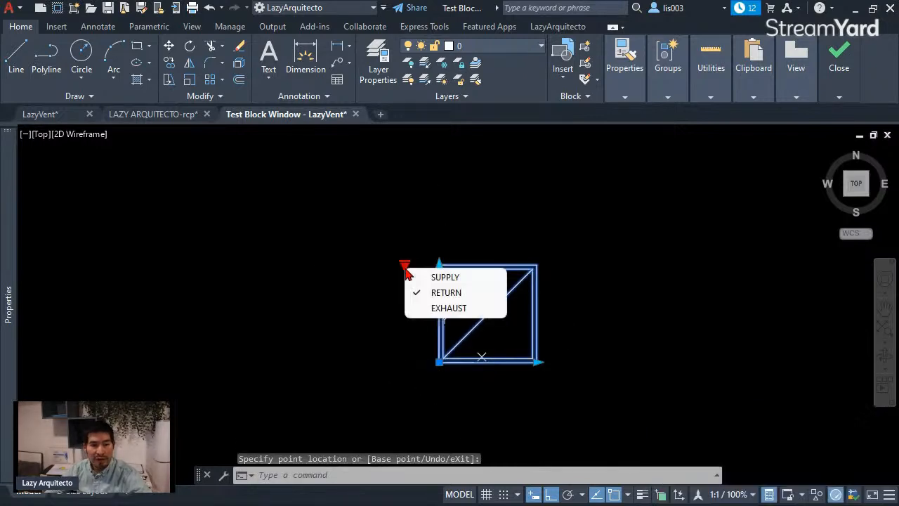
{"action": "left_click", "coordinate": [434, 309]}
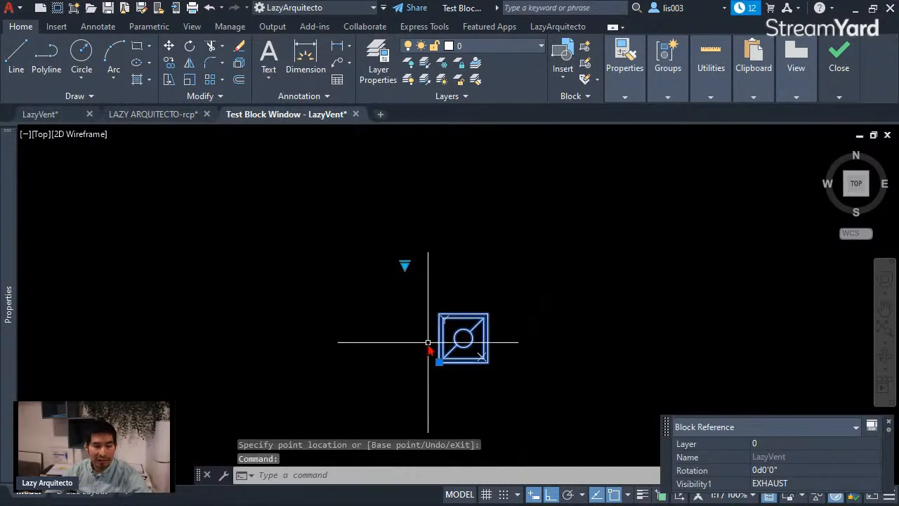
{"action": "scroll", "coordinate": [429, 363], "scroll_direction": "up", "scroll_amount": 3}
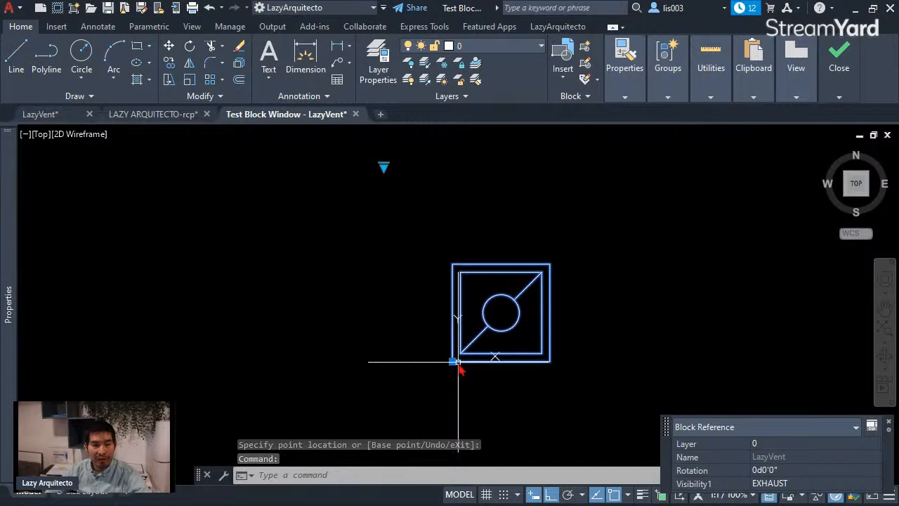
{"action": "scroll", "coordinate": [457, 363], "scroll_direction": "down", "scroll_amount": 3}
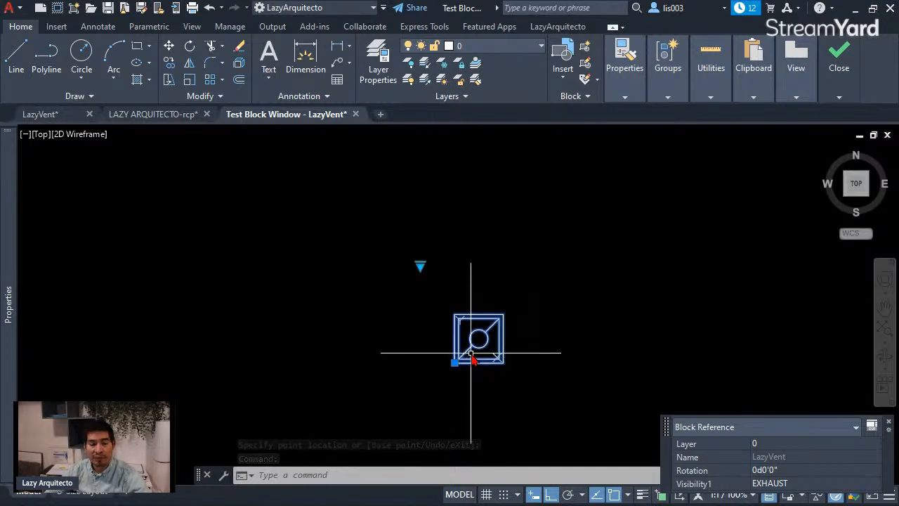
Step: Set the block to RETURN, stretch its length to 4'-0", and change its visibility back to EXHAUST
{"action": "left_click", "coordinate": [420, 266]}
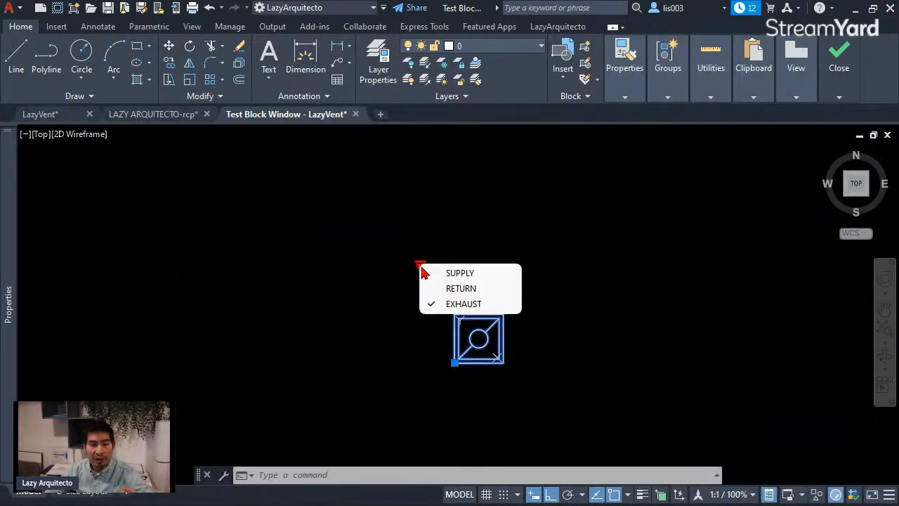
{"action": "left_click", "coordinate": [449, 288]}
{"action": "left_click", "coordinate": [553, 363]}
{"action": "left_click", "coordinate": [628, 363]}
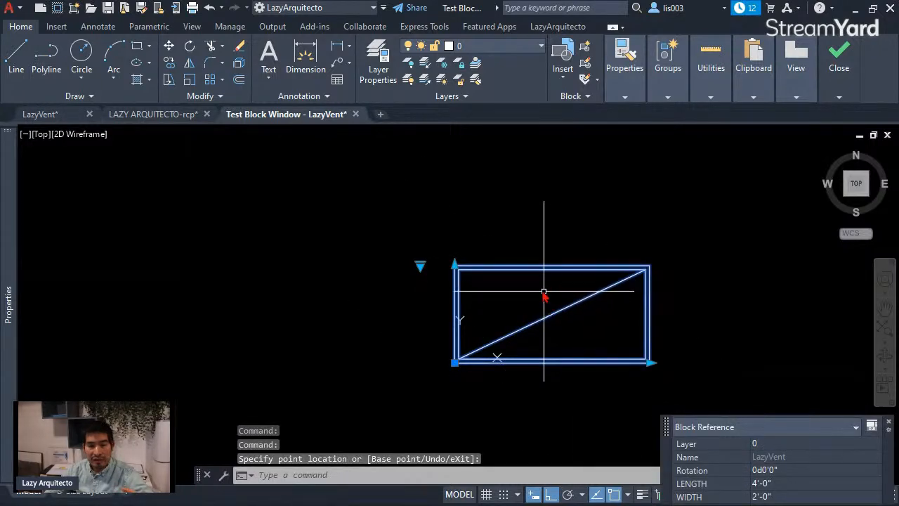
{"action": "left_click", "coordinate": [420, 266]}
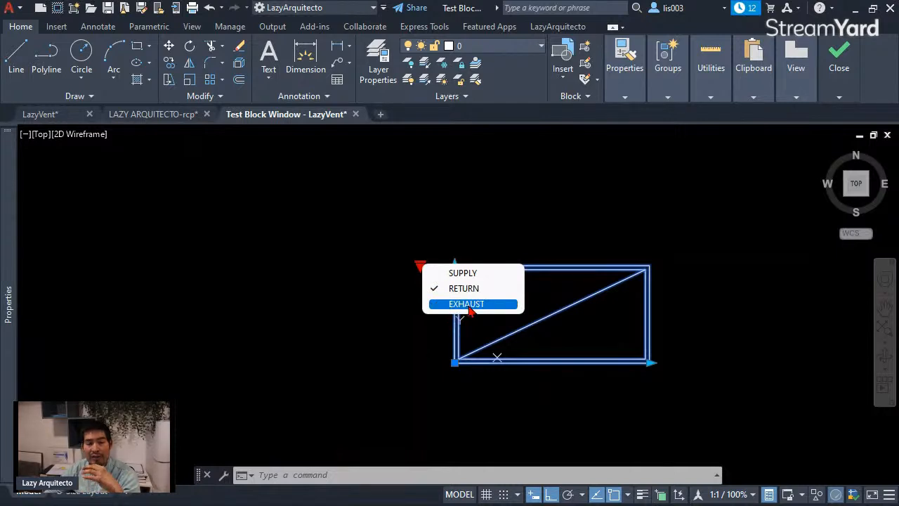
{"action": "left_click", "coordinate": [470, 304]}
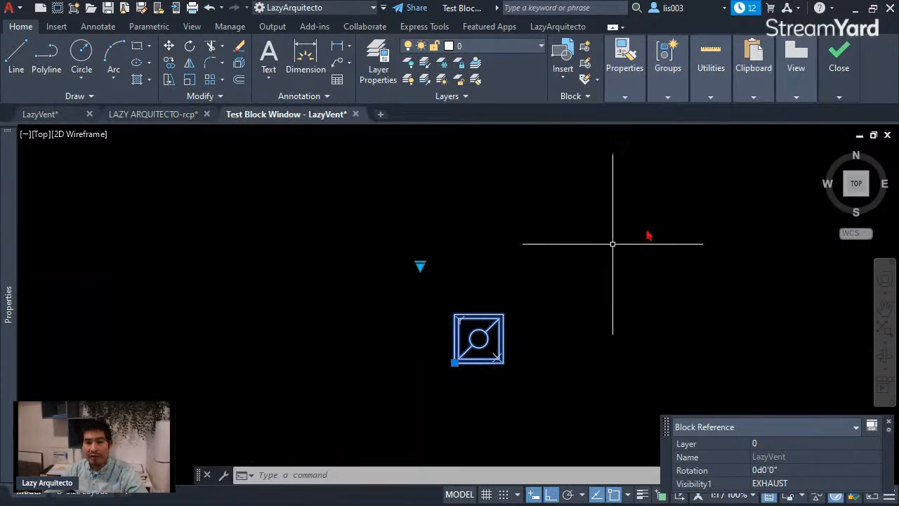
Step: Close the test block window and exit the Block Editor in the LazyVent drawing, saving the changes to LazyVent
{"action": "left_click", "coordinate": [840, 67]}
{"action": "left_click", "coordinate": [840, 121]}
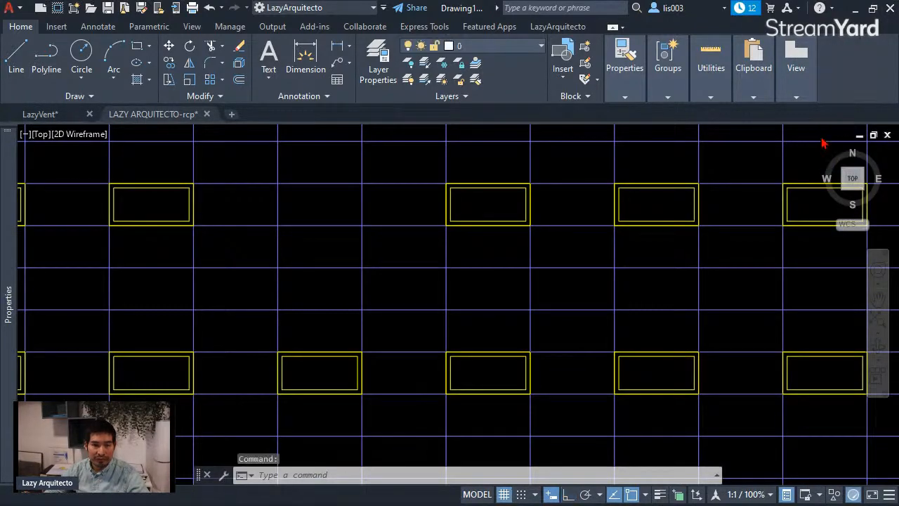
{"action": "left_click", "coordinate": [65, 112]}
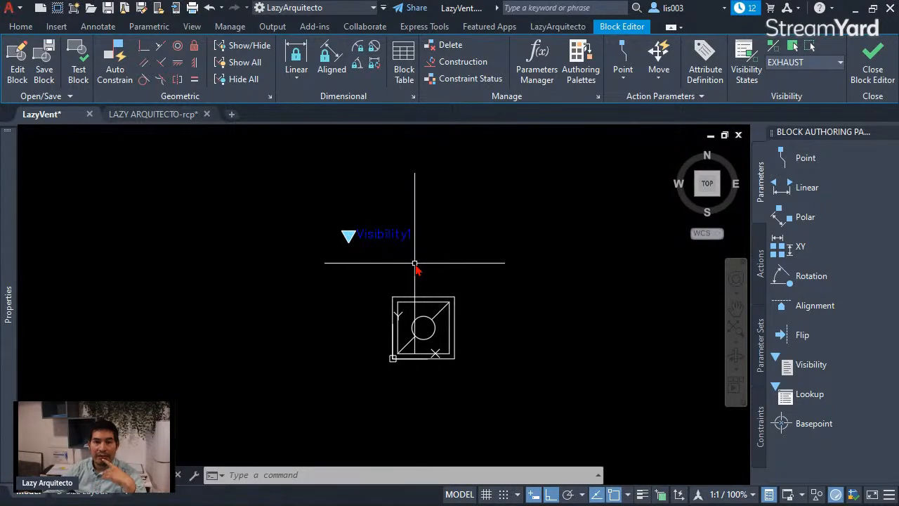
{"action": "left_click", "coordinate": [871, 75]}
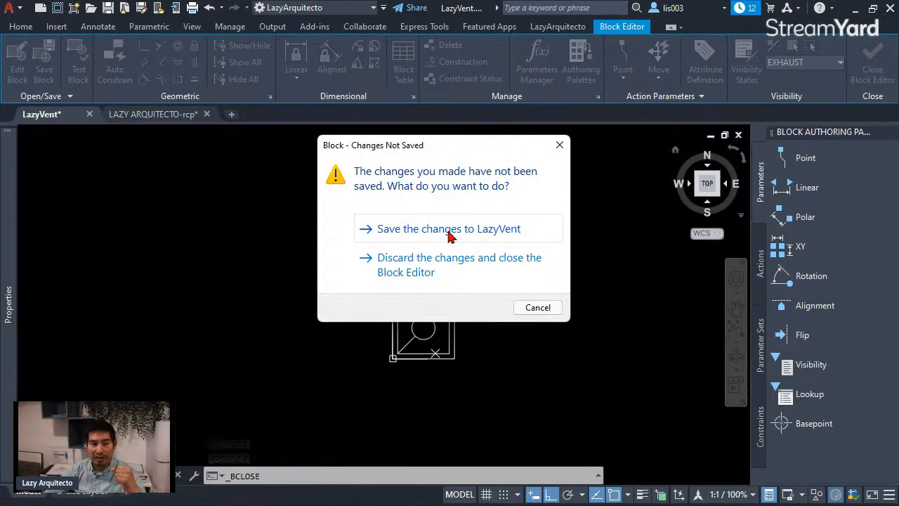
{"action": "left_click", "coordinate": [449, 232]}
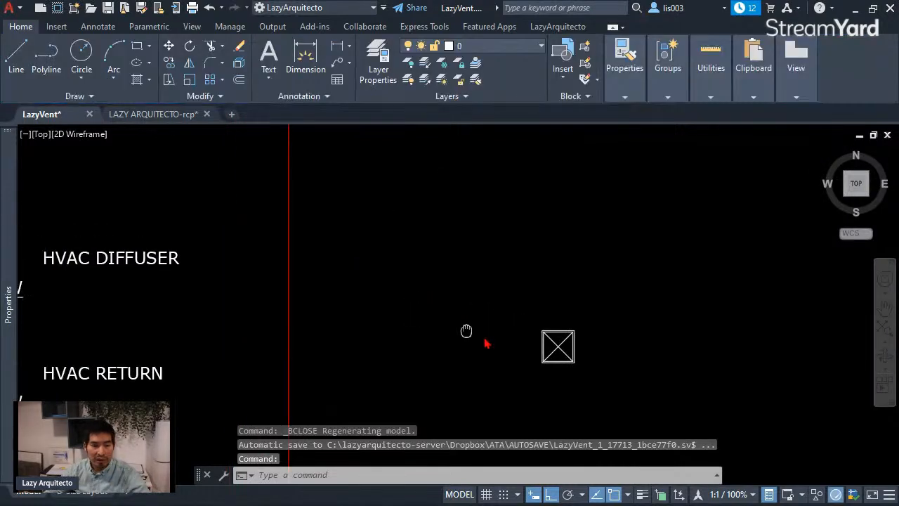
Step: Delete the existing (EX) diffuser block beside the HVAC DIFFUSER label in the legend
{"action": "scroll", "coordinate": [527, 285], "scroll_direction": "down", "scroll_amount": 4}
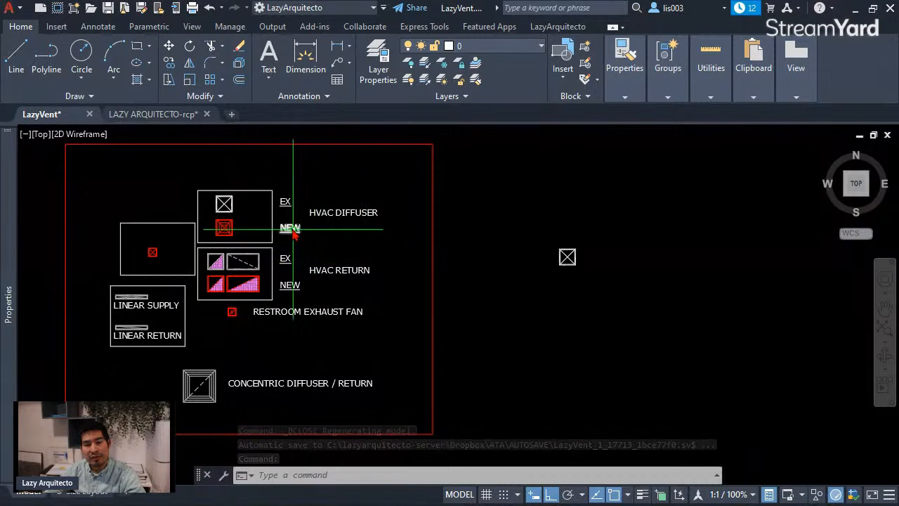
{"action": "scroll", "coordinate": [288, 228], "scroll_direction": "up", "scroll_amount": 3}
{"action": "middle_click_drag", "start_coordinate": [288, 229], "coordinate": [253, 259]}
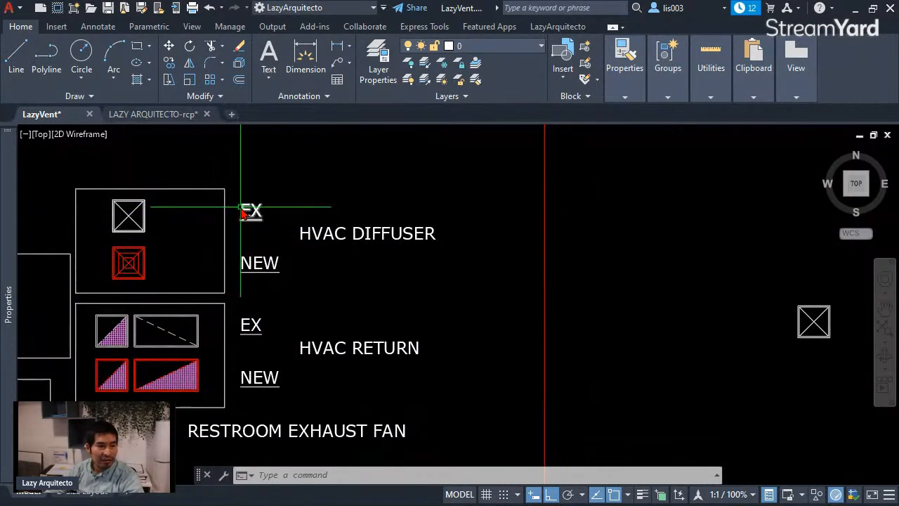
{"action": "left_click", "coordinate": [137, 210]}
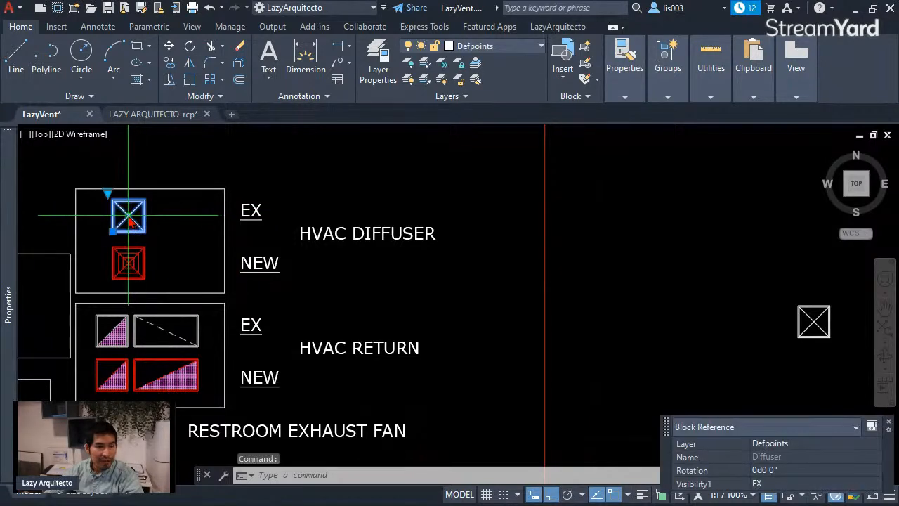
{"action": "key", "text": "Delete"}
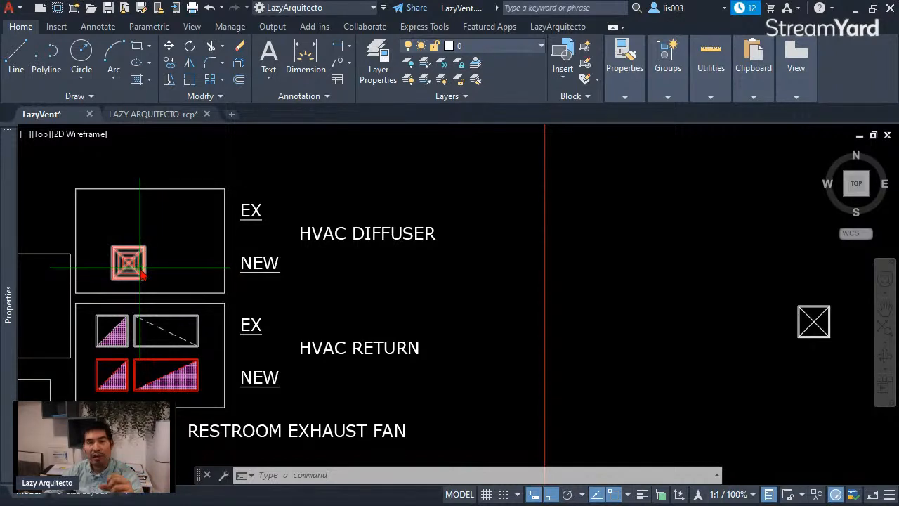
Step: Copy the LazyVent block horizontally to the right of the original in the empty area beside the legend
{"action": "middle_click_drag", "start_coordinate": [839, 326], "coordinate": [602, 311]}
{"action": "scroll", "coordinate": [602, 311], "scroll_direction": "up", "scroll_amount": 3}
{"action": "left_click", "coordinate": [583, 298]}
{"action": "type", "text": "CO"}
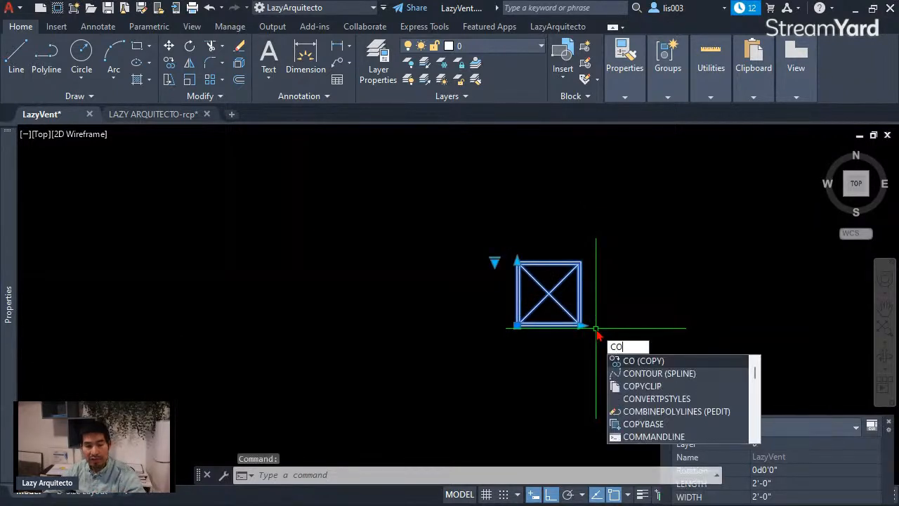
{"action": "key", "text": "Return"}
{"action": "left_click", "coordinate": [547, 362]}
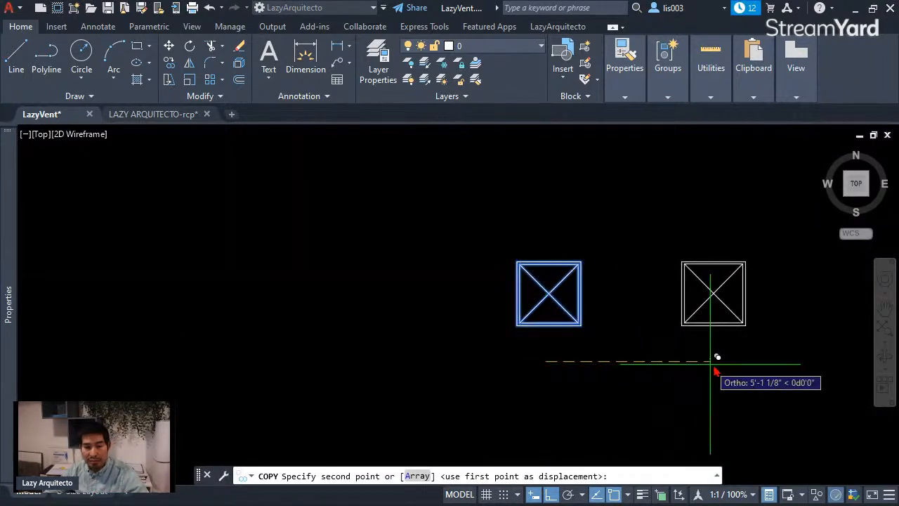
{"action": "left_click", "coordinate": [734, 368]}
{"action": "key", "text": "Escape"}
Step: Assign the copied LazyVent block to the layer NEW-VENT
{"action": "middle_click_drag", "start_coordinate": [698, 341], "coordinate": [578, 365]}
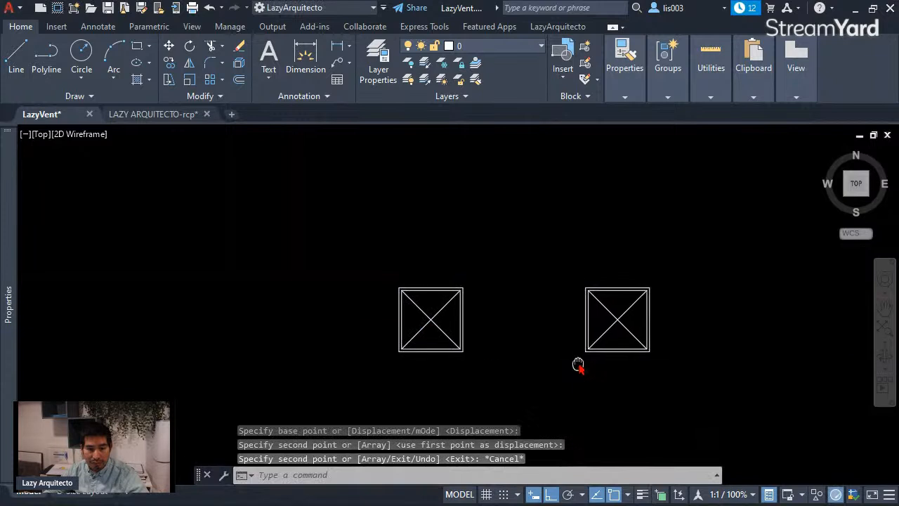
{"action": "left_click", "coordinate": [614, 335]}
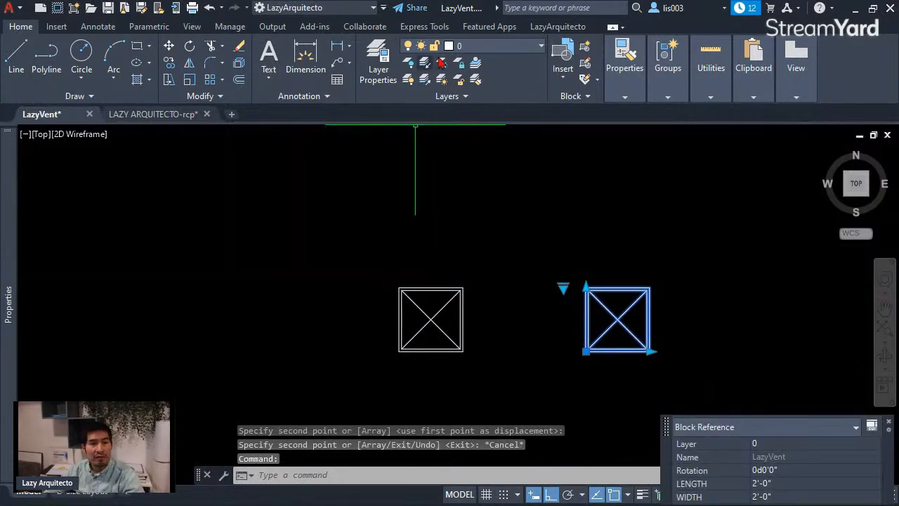
{"action": "left_click", "coordinate": [467, 48]}
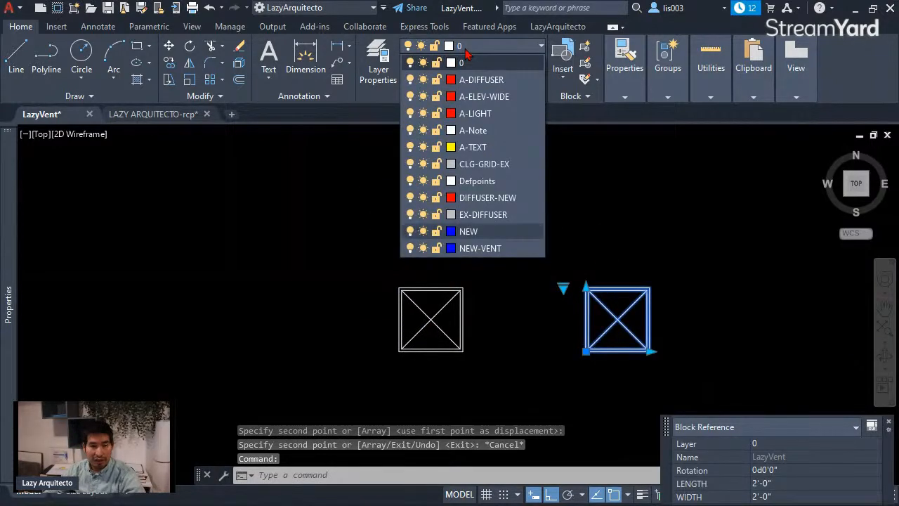
{"action": "left_click", "coordinate": [480, 248]}
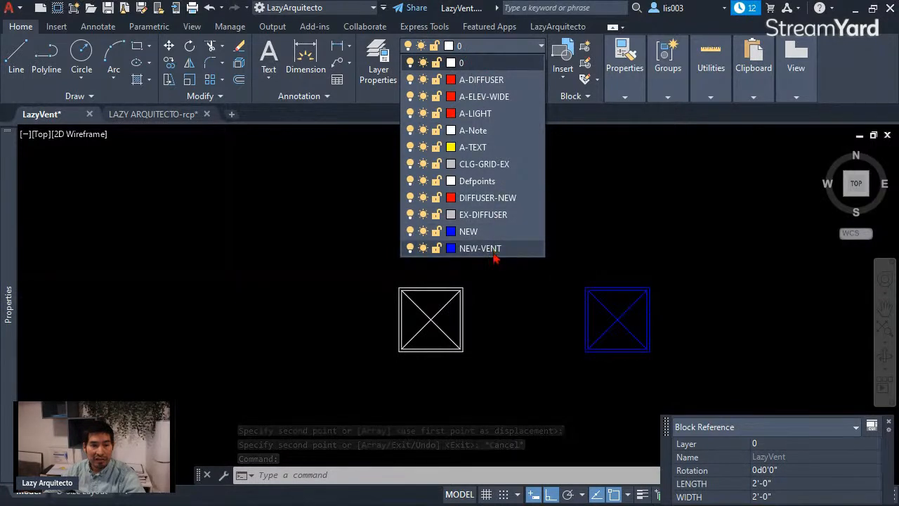
{"action": "key", "text": "Escape"}
Step: Assign the original LazyVent block beside the legend to the layer EX-DIFFUSER
{"action": "left_click", "coordinate": [475, 345]}
{"action": "left_click", "coordinate": [423, 281]}
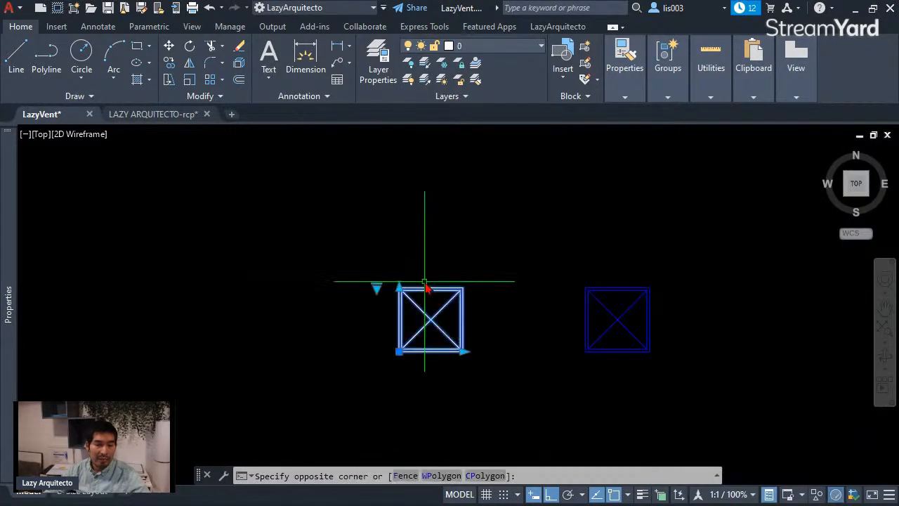
{"action": "left_click", "coordinate": [483, 49]}
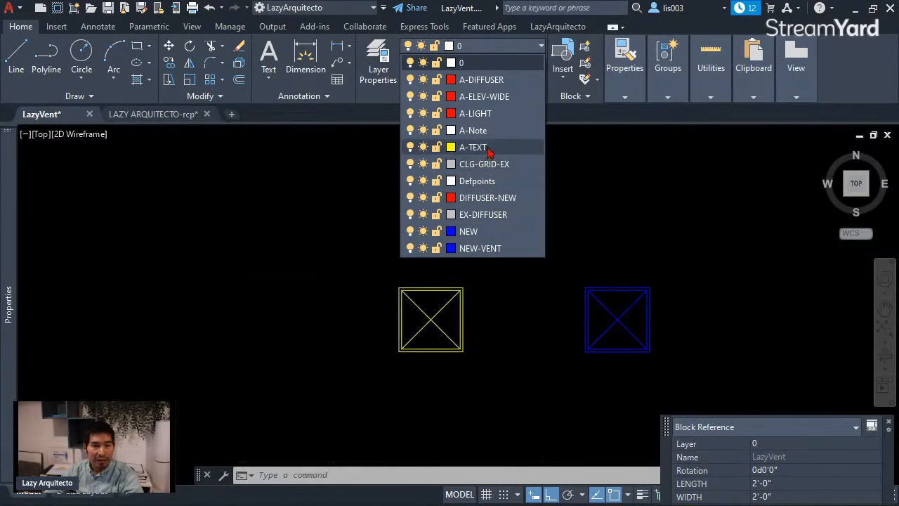
{"action": "left_click", "coordinate": [484, 215]}
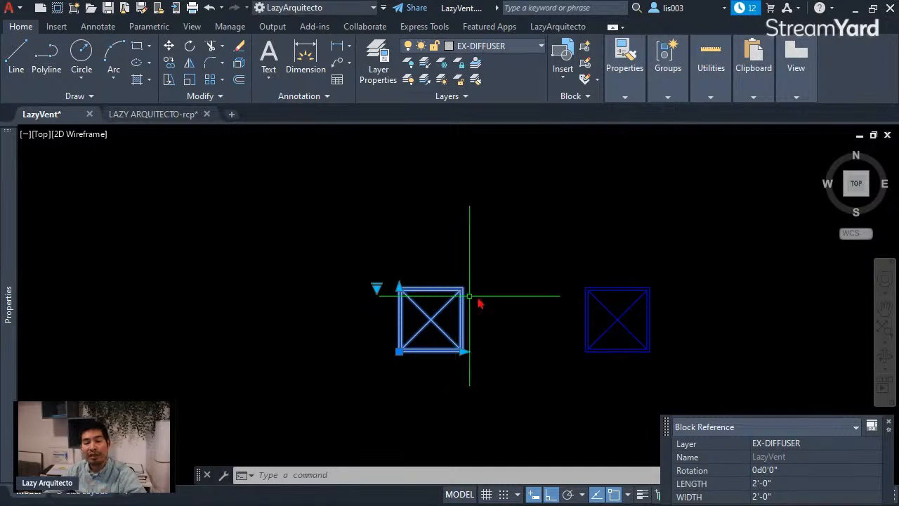
{"action": "left_click", "coordinate": [500, 290]}
{"action": "key", "text": "Escape"}
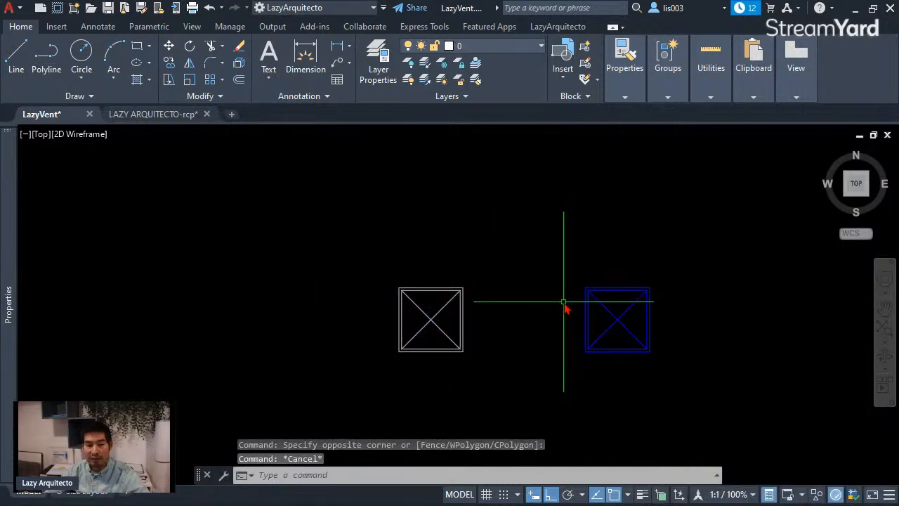
{"action": "scroll", "coordinate": [566, 307], "scroll_direction": "down", "scroll_amount": 6}
{"action": "left_click", "coordinate": [598, 297]}
{"action": "left_click", "coordinate": [518, 313]}
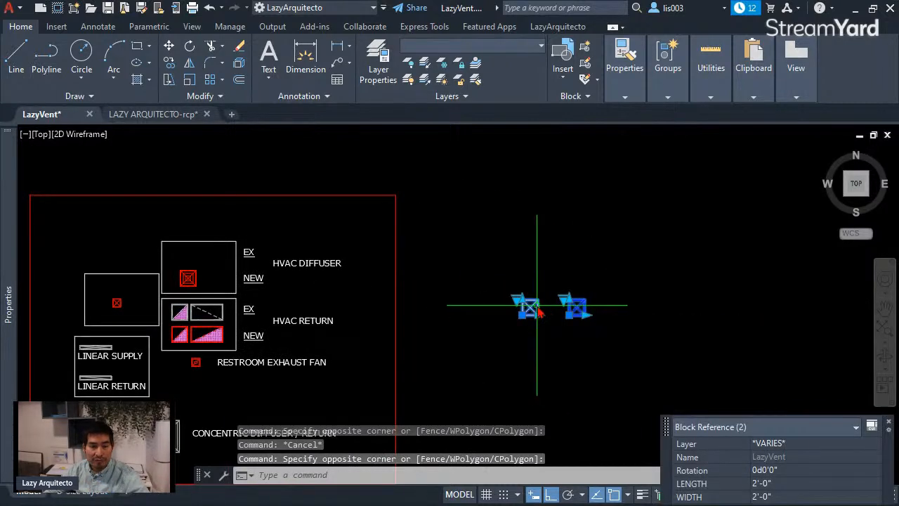
{"action": "key", "text": "Escape"}
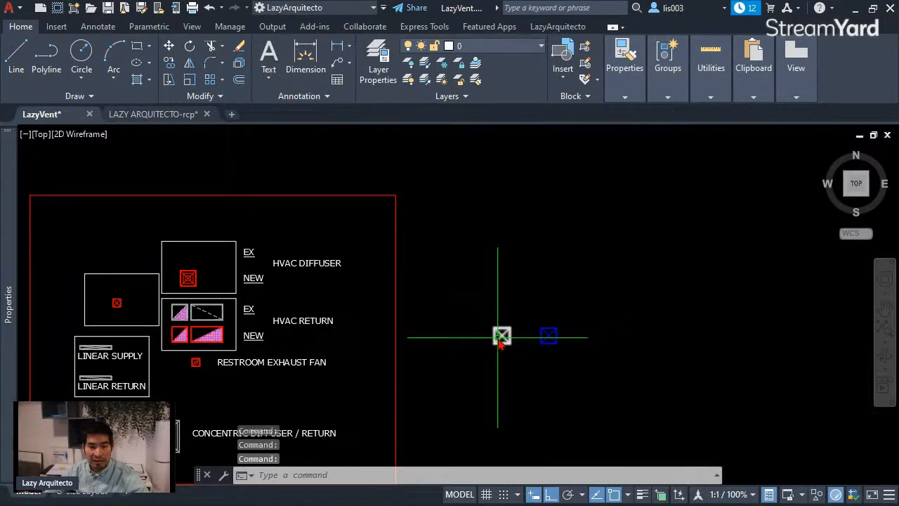
{"action": "scroll", "coordinate": [500, 337], "scroll_direction": "up", "scroll_amount": 3}
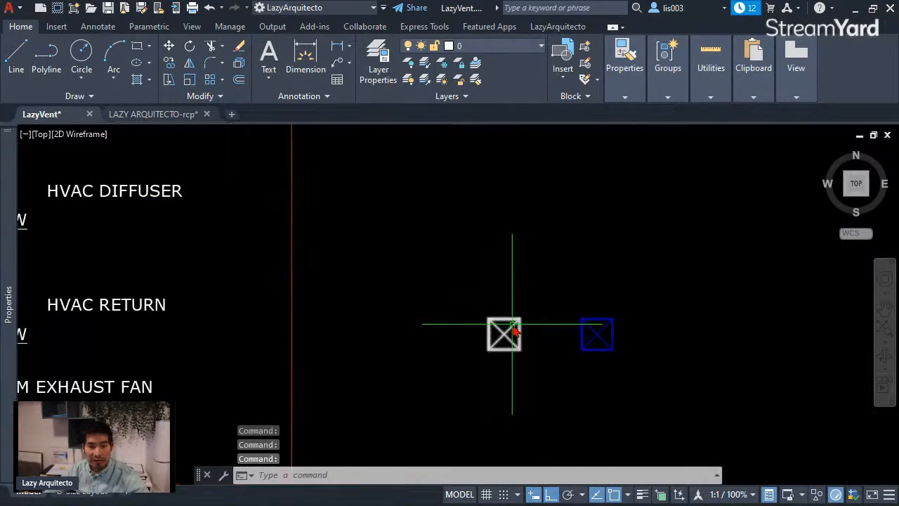
Step: Open the D-Size Layout and pan inside its viewport so both LazyVent blocks show, returning to paper space
{"action": "left_click", "coordinate": [99, 494]}
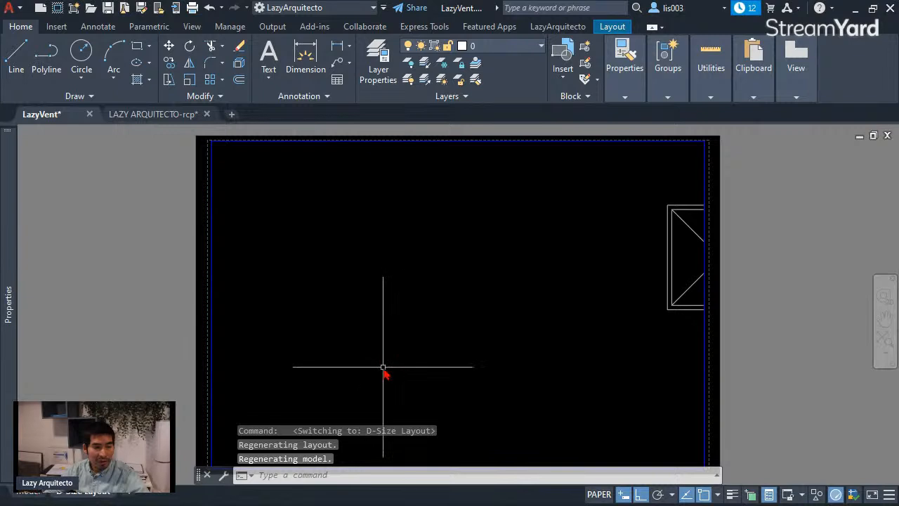
{"action": "double_click", "coordinate": [468, 321]}
{"action": "middle_click_drag", "start_coordinate": [468, 321], "coordinate": [412, 353]}
{"action": "middle_click_drag", "start_coordinate": [575, 315], "coordinate": [441, 344]}
{"action": "double_click", "coordinate": [752, 324]}
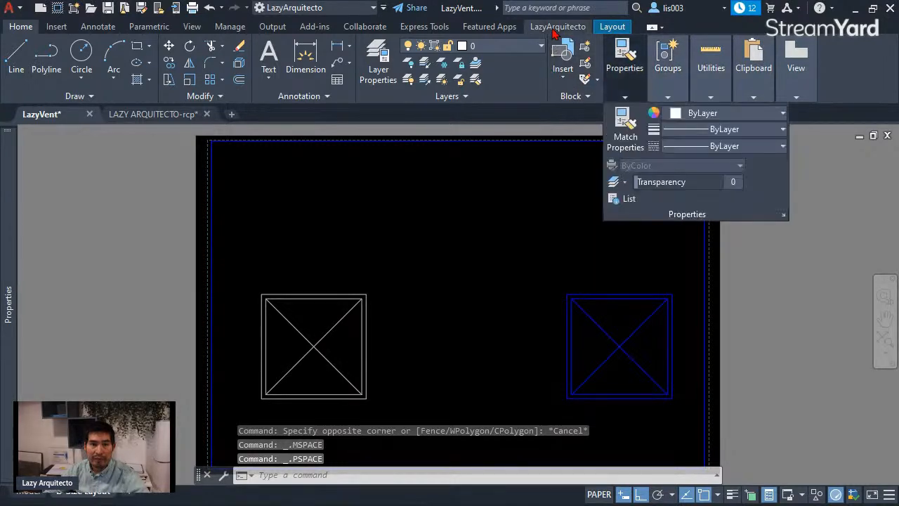
Step: Preview the plot of the D-Size Layout to compare the line weights of the two LazyVent blocks
{"action": "left_click", "coordinate": [554, 30]}
{"action": "mouse_move", "coordinate": [833, 75]}
{"action": "left_click", "coordinate": [820, 132]}
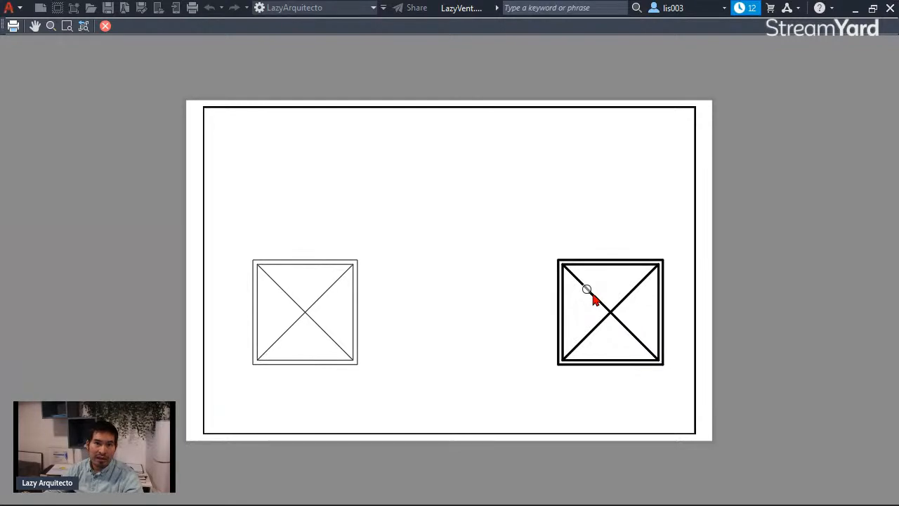
{"action": "key", "text": "Escape"}
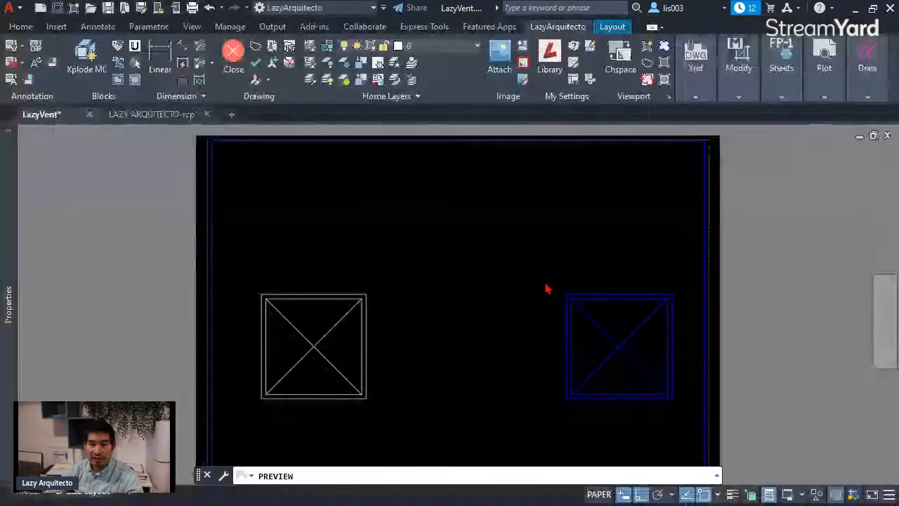
Step: Return to model space and delete the NEW diffuser block together with its box and HVAC DIFFUSER, EX and NEW labels from the legend
{"action": "scroll", "coordinate": [570, 297], "scroll_direction": "down", "scroll_amount": 3}
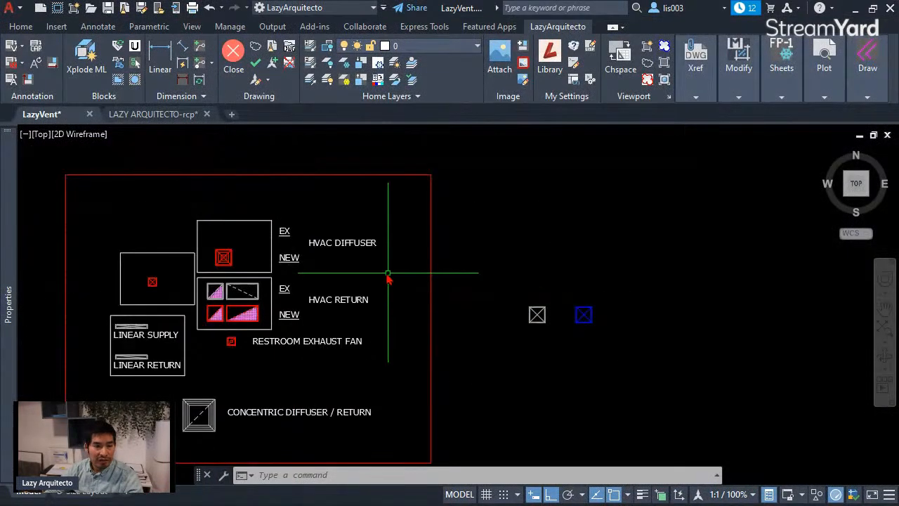
{"action": "scroll", "coordinate": [323, 249], "scroll_direction": "up", "scroll_amount": 3}
{"action": "left_click", "coordinate": [189, 265]}
{"action": "left_click", "coordinate": [105, 237]}
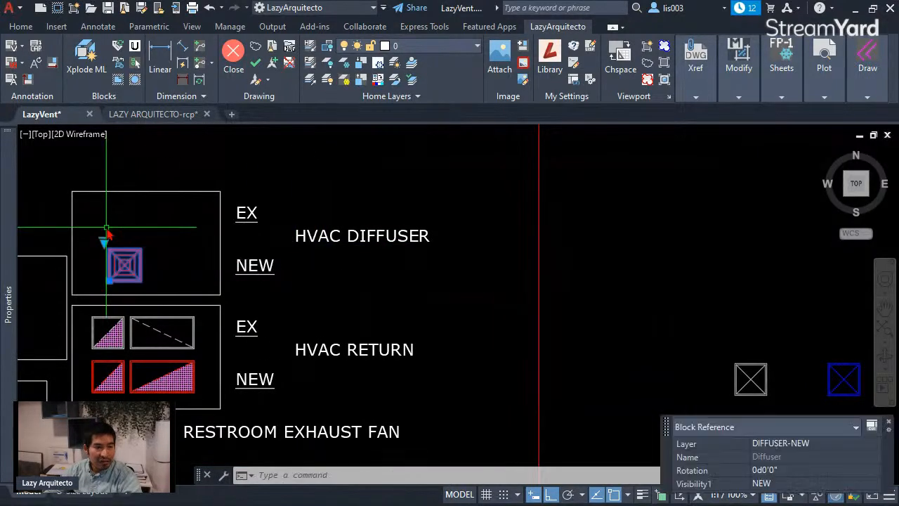
{"action": "key", "text": "Delete"}
{"action": "left_click", "coordinate": [323, 281]}
{"action": "left_click", "coordinate": [194, 203]}
{"action": "key", "text": "Delete"}
{"action": "scroll", "coordinate": [335, 209], "scroll_direction": "down", "scroll_amount": 2}
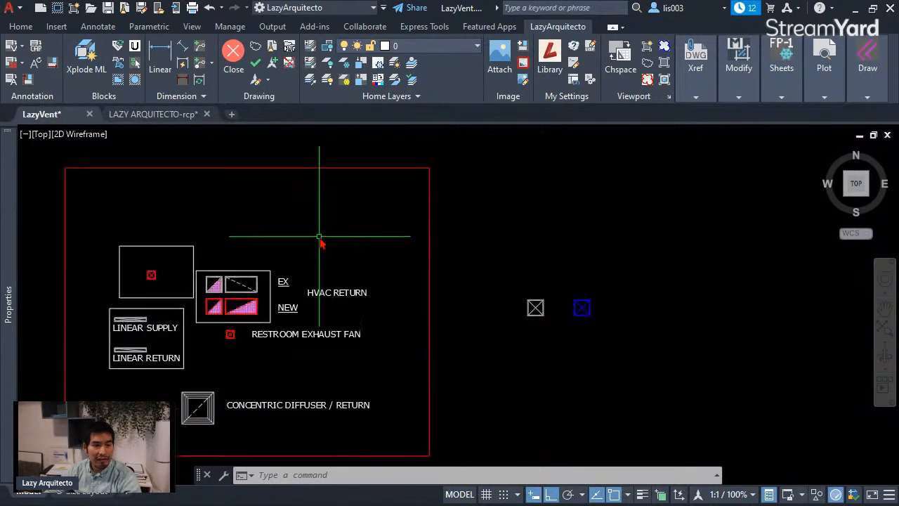
Step: Examine the hatch and block properties of the square EX return block in the HVAC RETURN legend
{"action": "scroll", "coordinate": [224, 278], "scroll_direction": "up", "scroll_amount": 5}
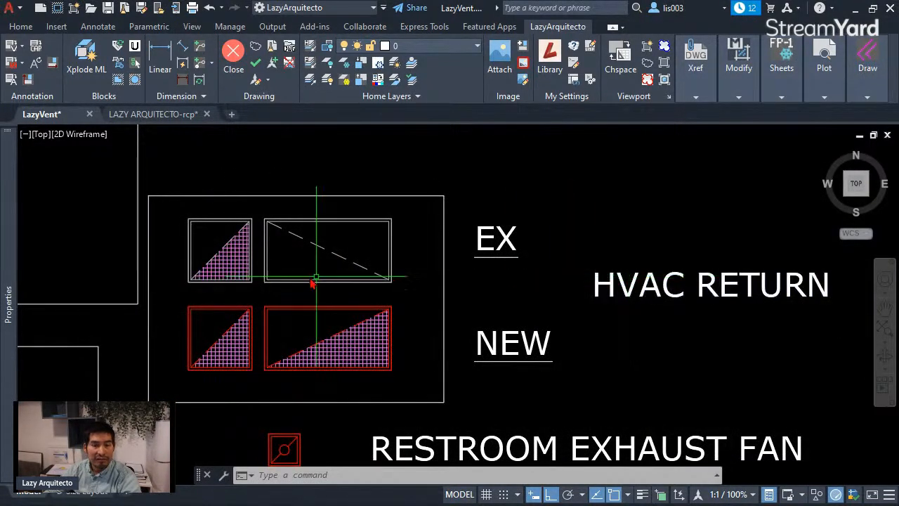
{"action": "left_click", "coordinate": [252, 226]}
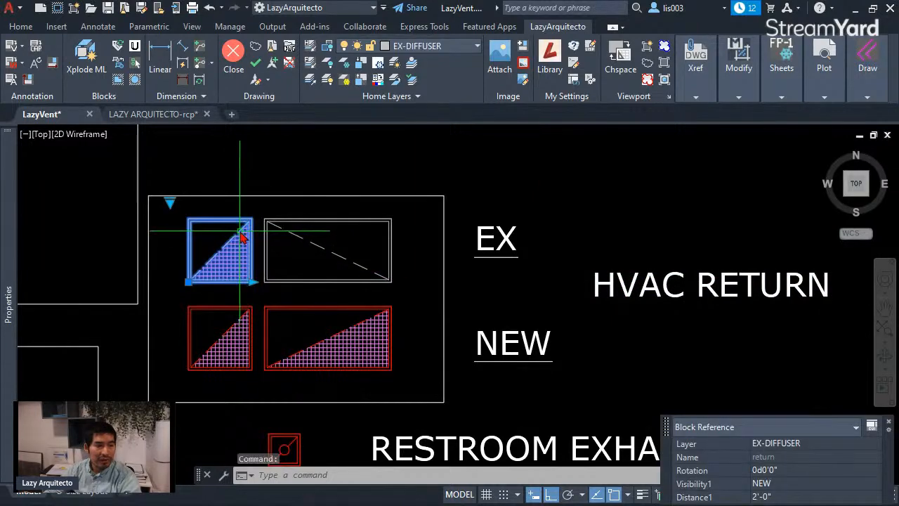
{"action": "key", "text": "Escape"}
{"action": "scroll", "coordinate": [206, 279], "scroll_direction": "up", "scroll_amount": 3}
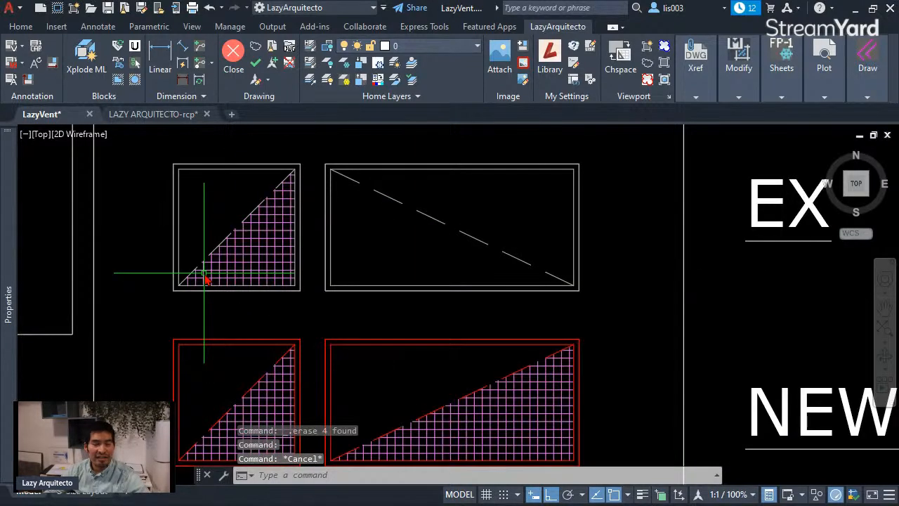
{"action": "scroll", "coordinate": [210, 274], "scroll_direction": "up", "scroll_amount": 3}
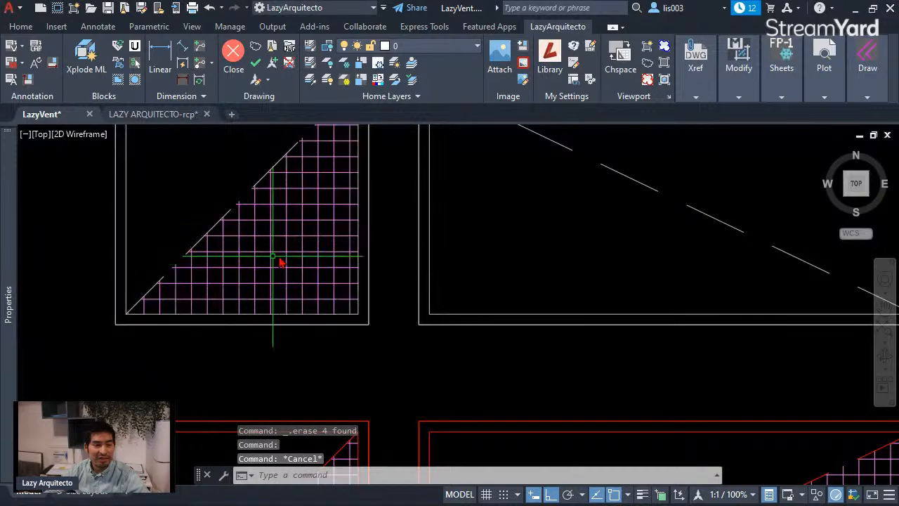
{"action": "scroll", "coordinate": [188, 304], "scroll_direction": "down", "scroll_amount": 3}
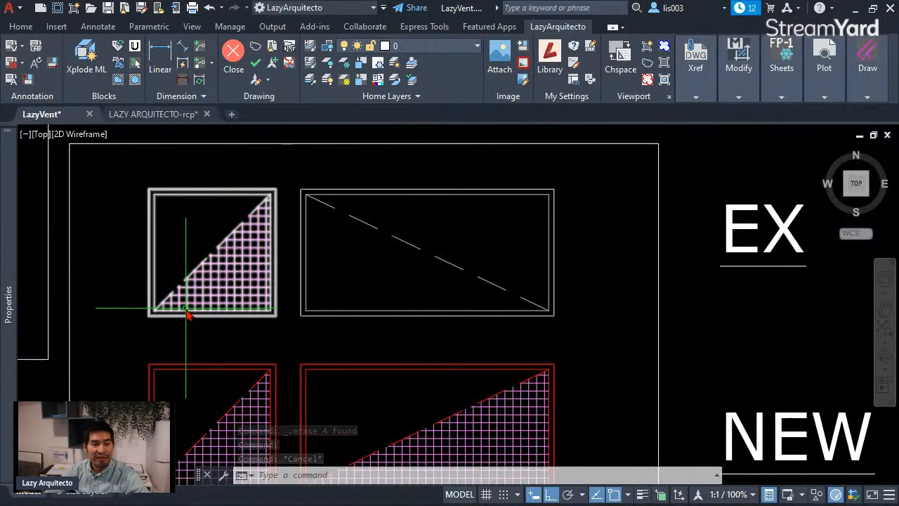
{"action": "scroll", "coordinate": [189, 302], "scroll_direction": "down", "scroll_amount": 6}
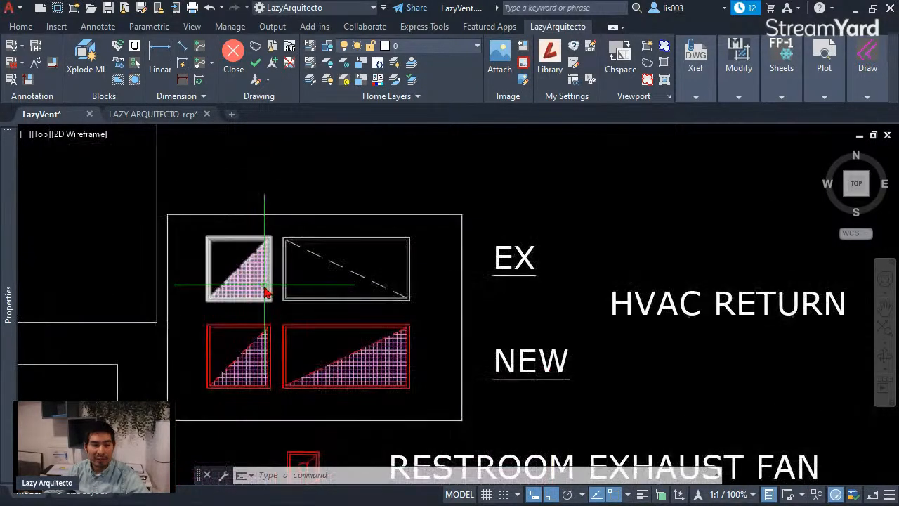
{"action": "left_click", "coordinate": [189, 301]}
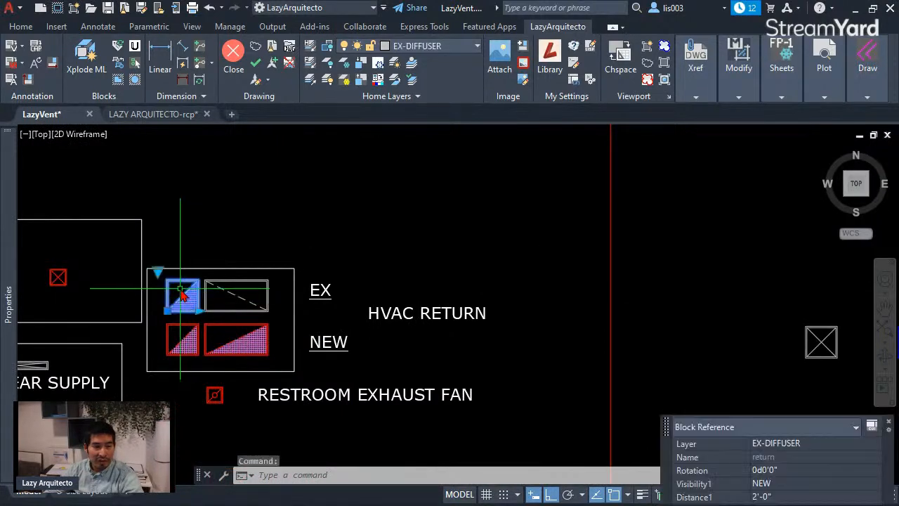
{"action": "key", "text": "Escape"}
Step: Set the visibility of the LazyVent block on layer EX-DIFFUSER to RETURN
{"action": "left_click", "coordinate": [823, 337]}
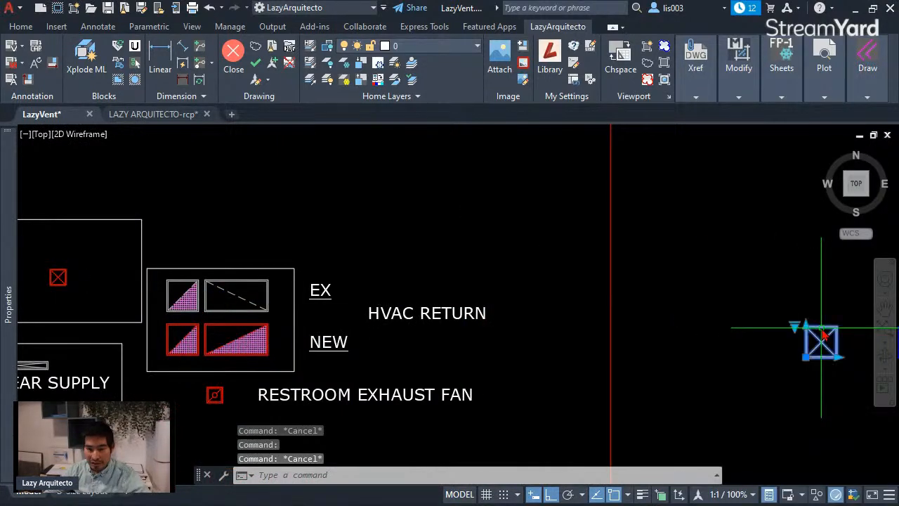
{"action": "middle_click_drag", "start_coordinate": [836, 326], "coordinate": [573, 274]}
{"action": "left_click", "coordinate": [533, 276]}
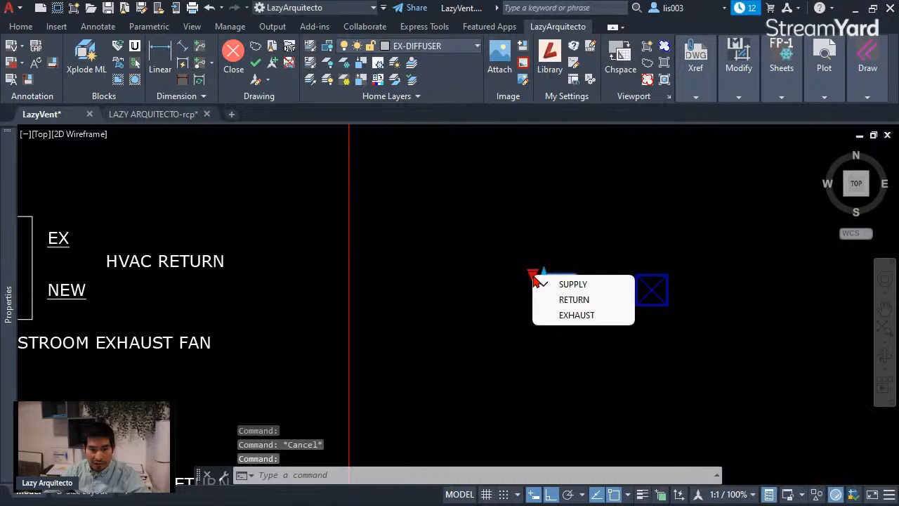
{"action": "left_click", "coordinate": [574, 299]}
{"action": "key", "text": "Escape"}
Step: Delete the square EX return block from the HVAC RETURN legend
{"action": "middle_click_drag", "start_coordinate": [517, 303], "coordinate": [732, 319]}
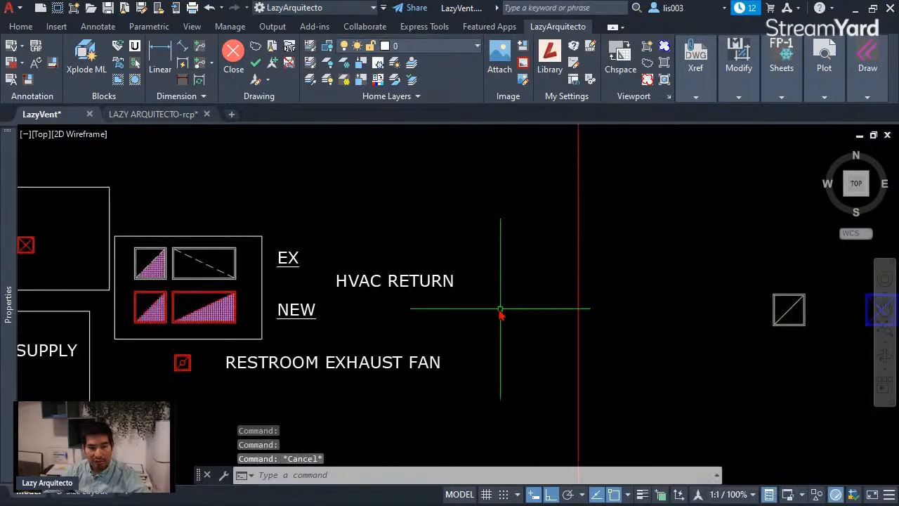
{"action": "left_click", "coordinate": [165, 262]}
{"action": "key", "text": "Delete"}
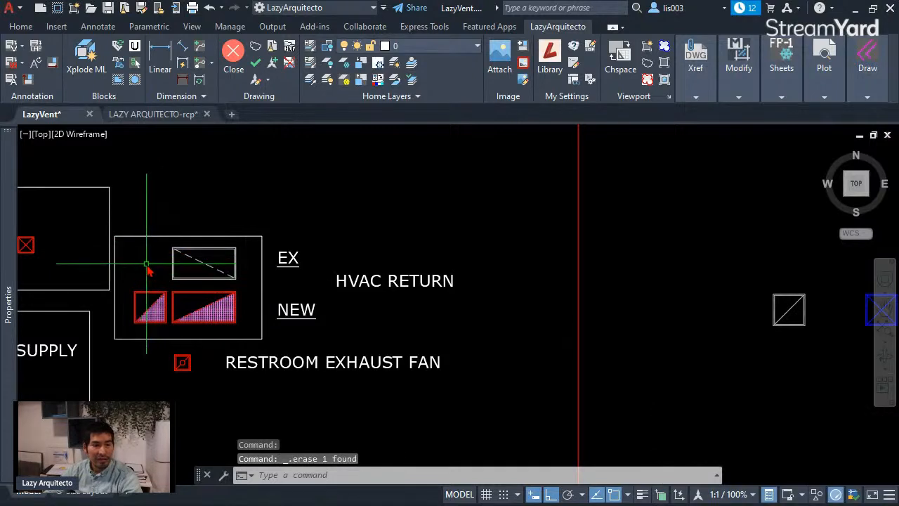
Step: Check the wide EX return block, and stretch the LazyVent block on layer EX-DIFFUSER to a length of 4'-0"
{"action": "left_click", "coordinate": [199, 262]}
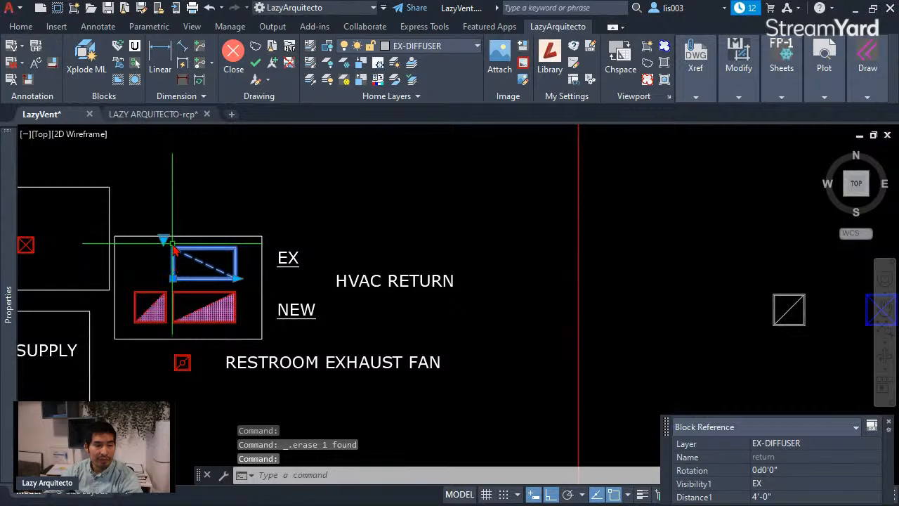
{"action": "key", "text": "Escape"}
{"action": "left_click", "coordinate": [801, 300]}
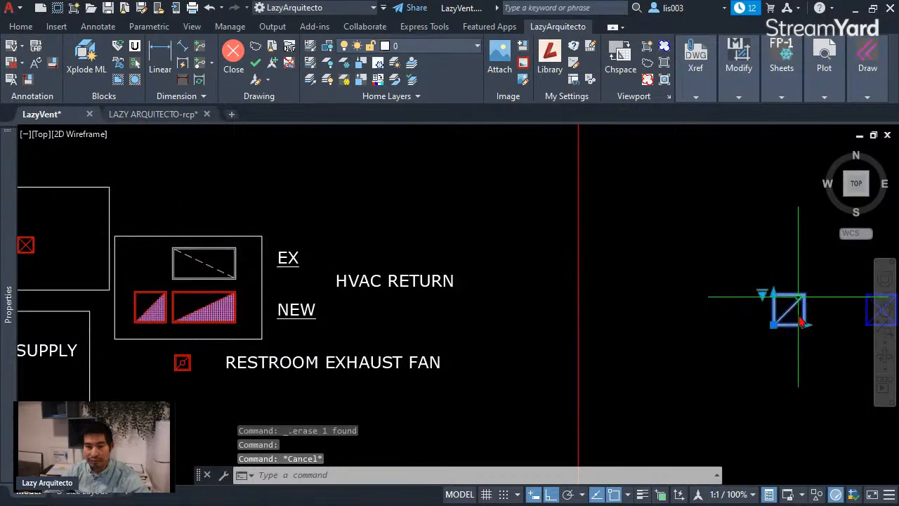
{"action": "left_click", "coordinate": [806, 323]}
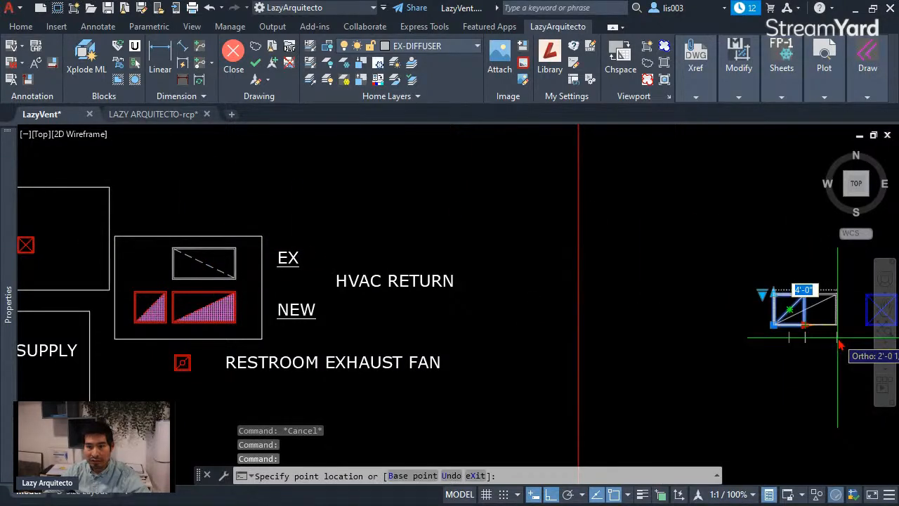
{"action": "left_click", "coordinate": [837, 337]}
{"action": "scroll", "coordinate": [851, 324], "scroll_direction": "up", "scroll_amount": 5}
{"action": "middle_click_drag", "start_coordinate": [851, 324], "coordinate": [741, 330]}
{"action": "scroll", "coordinate": [639, 363], "scroll_direction": "down", "scroll_amount": 8}
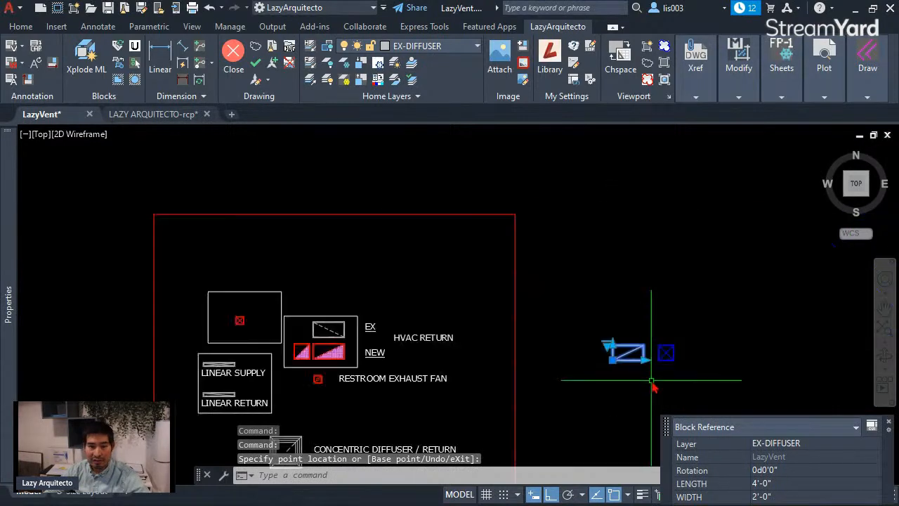
{"action": "key", "text": "Escape"}
Step: Delete the wide EX return block from the HVAC RETURN legend
{"action": "scroll", "coordinate": [328, 347], "scroll_direction": "up", "scroll_amount": 3}
{"action": "left_click", "coordinate": [382, 313]}
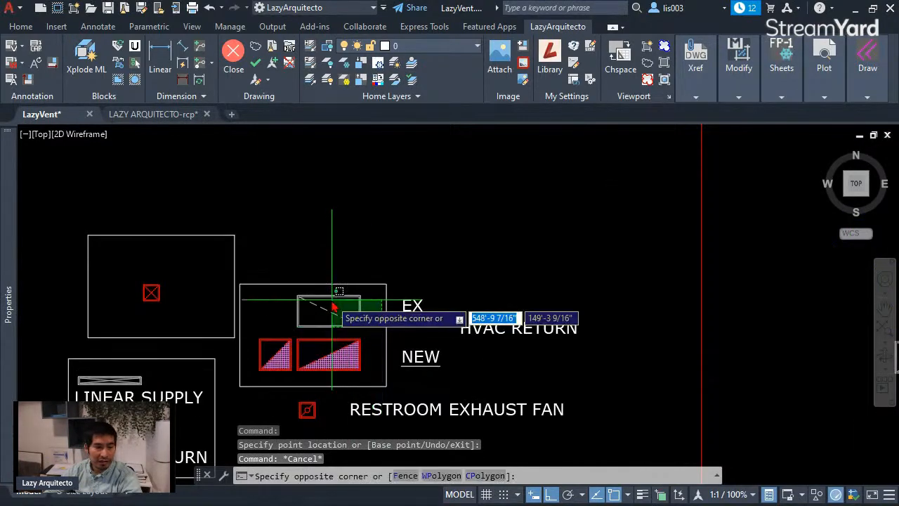
{"action": "left_click", "coordinate": [333, 307]}
{"action": "key", "text": "Delete"}
{"action": "scroll", "coordinate": [237, 333], "scroll_direction": "down", "scroll_amount": 4}
{"action": "scroll", "coordinate": [278, 360], "scroll_direction": "up", "scroll_amount": 4}
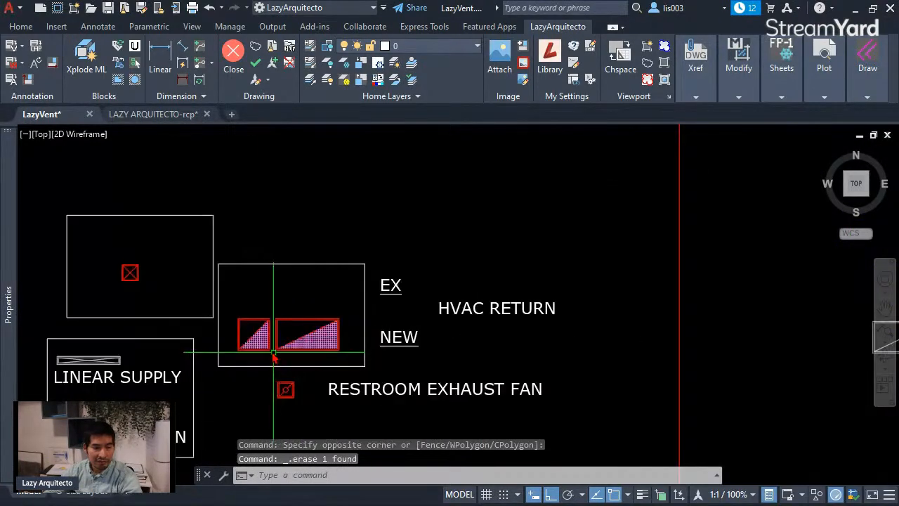
Step: Set the visibility of the LazyVent block on layer NEW-VENT to RETURN
{"action": "middle_click_drag", "start_coordinate": [563, 327], "coordinate": [302, 318]}
{"action": "left_click", "coordinate": [704, 314]}
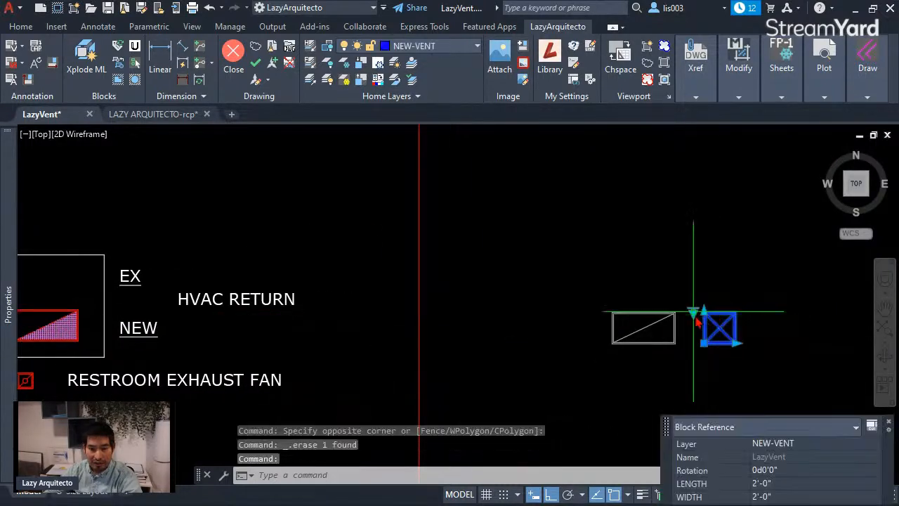
{"action": "left_click", "coordinate": [694, 314]}
{"action": "left_click", "coordinate": [734, 341]}
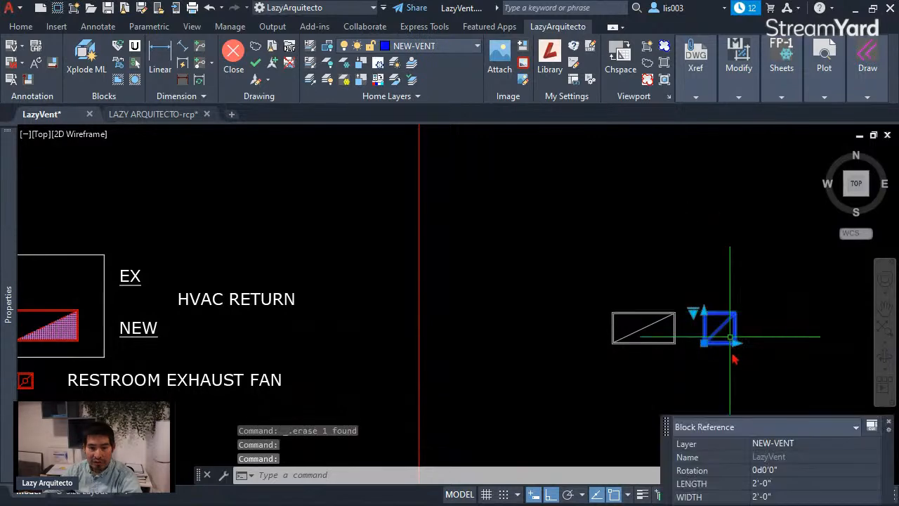
{"action": "scroll", "coordinate": [733, 342], "scroll_direction": "up", "scroll_amount": 3}
{"action": "key", "text": "Escape"}
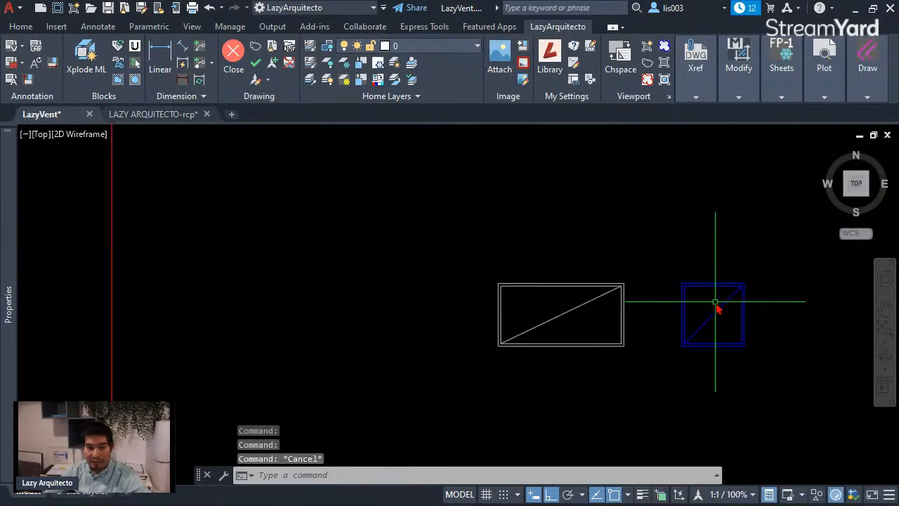
{"action": "scroll", "coordinate": [725, 308], "scroll_direction": "down", "scroll_amount": 5}
{"action": "scroll", "coordinate": [356, 317], "scroll_direction": "up", "scroll_amount": 3}
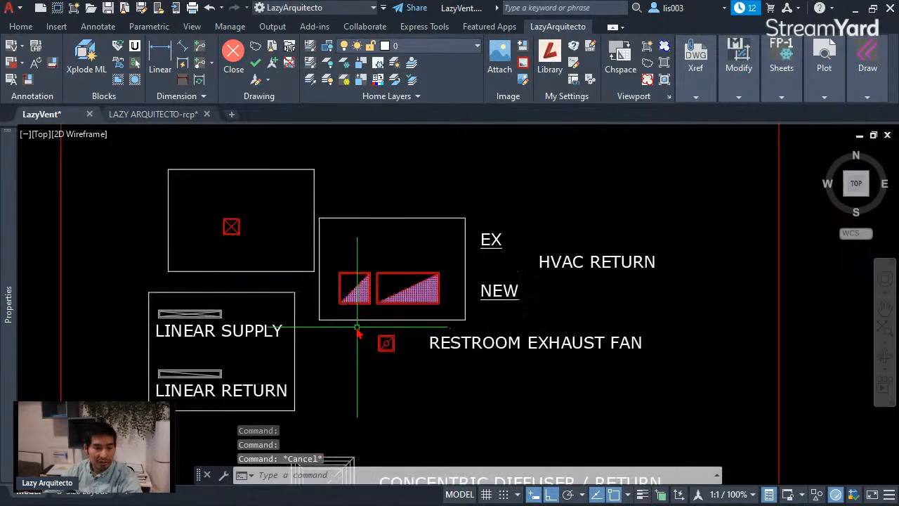
Step: Delete the square NEW return block from the HVAC RETURN legend
{"action": "left_click", "coordinate": [356, 318]}
{"action": "left_click", "coordinate": [345, 274]}
{"action": "key", "text": "Delete"}
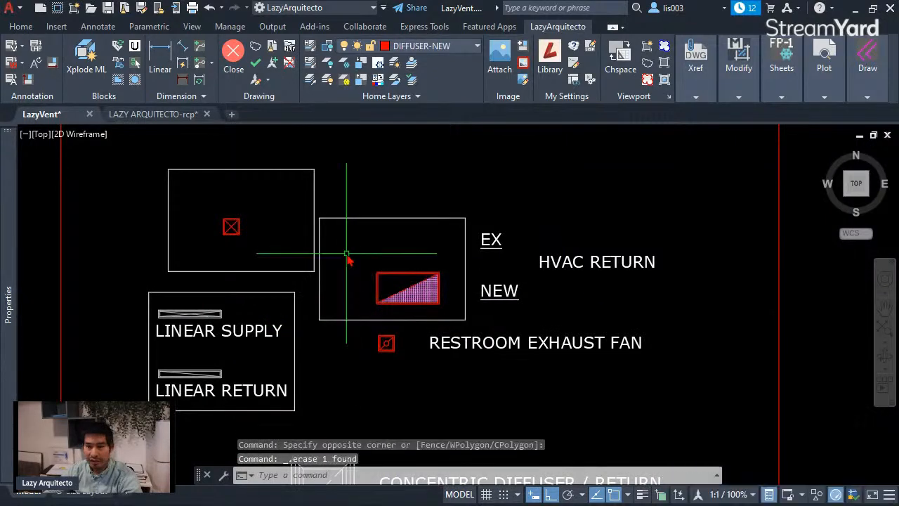
Step: Stretch the LazyVent block on layer NEW-VENT to a length of 4'-0"
{"action": "scroll", "coordinate": [343, 291], "scroll_direction": "down", "scroll_amount": 3}
{"action": "scroll", "coordinate": [338, 281], "scroll_direction": "up", "scroll_amount": 3}
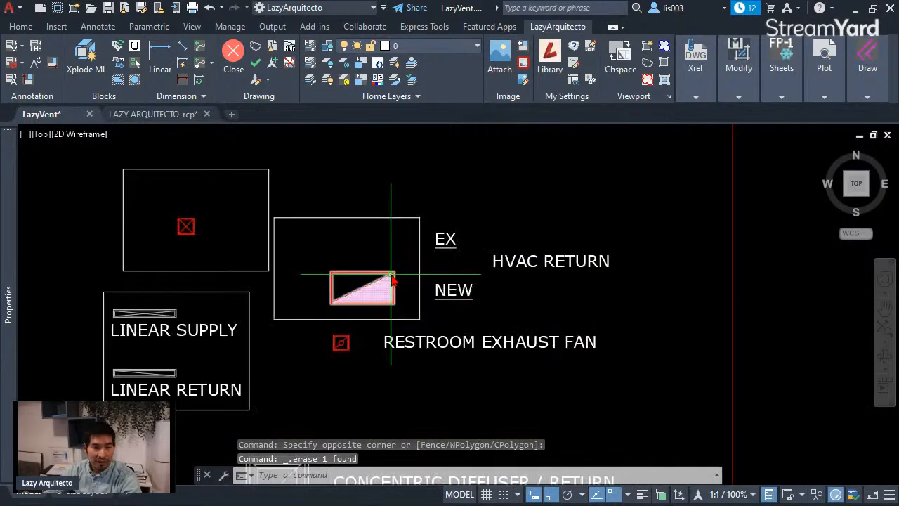
{"action": "scroll", "coordinate": [323, 303], "scroll_direction": "down", "scroll_amount": 3}
{"action": "middle_click_drag", "start_coordinate": [608, 304], "coordinate": [512, 318]}
{"action": "scroll", "coordinate": [563, 316], "scroll_direction": "up", "scroll_amount": 3}
{"action": "scroll", "coordinate": [564, 316], "scroll_direction": "up", "scroll_amount": 3}
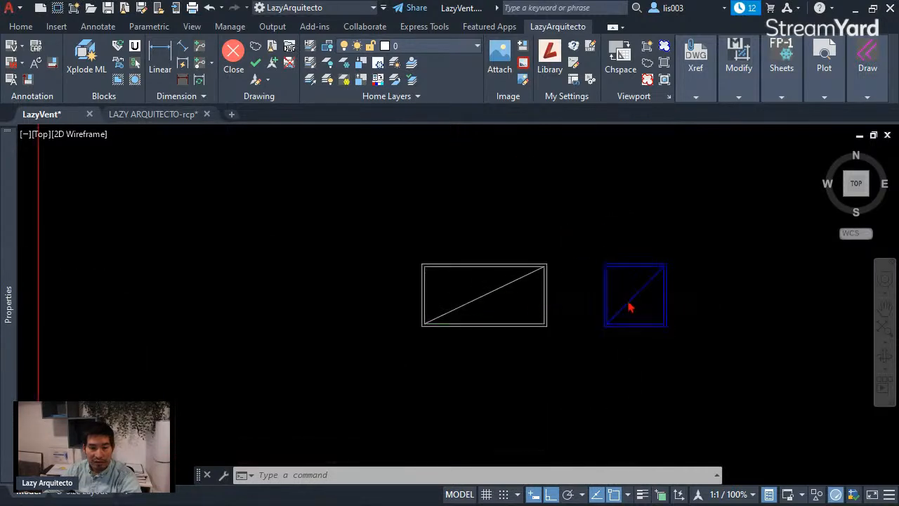
{"action": "left_click", "coordinate": [645, 327]}
{"action": "left_click", "coordinate": [670, 327]}
{"action": "left_click", "coordinate": [733, 336]}
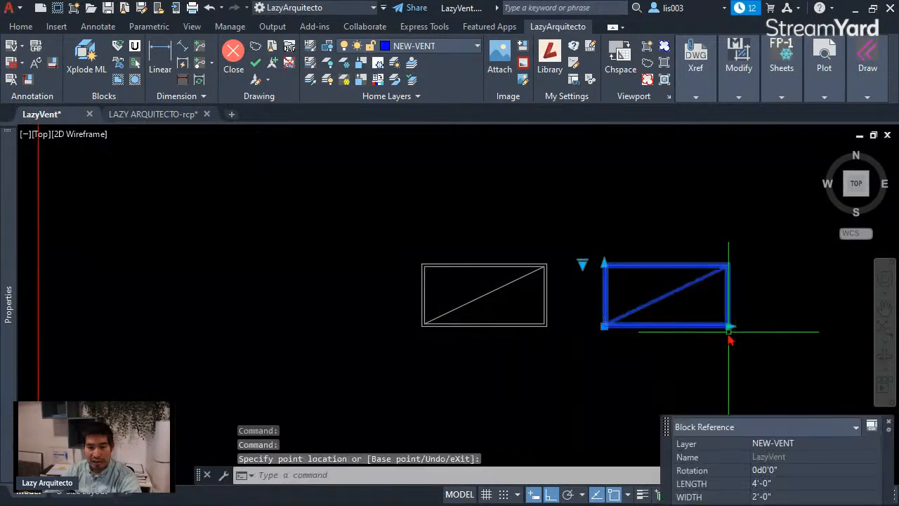
{"action": "key", "text": "Escape"}
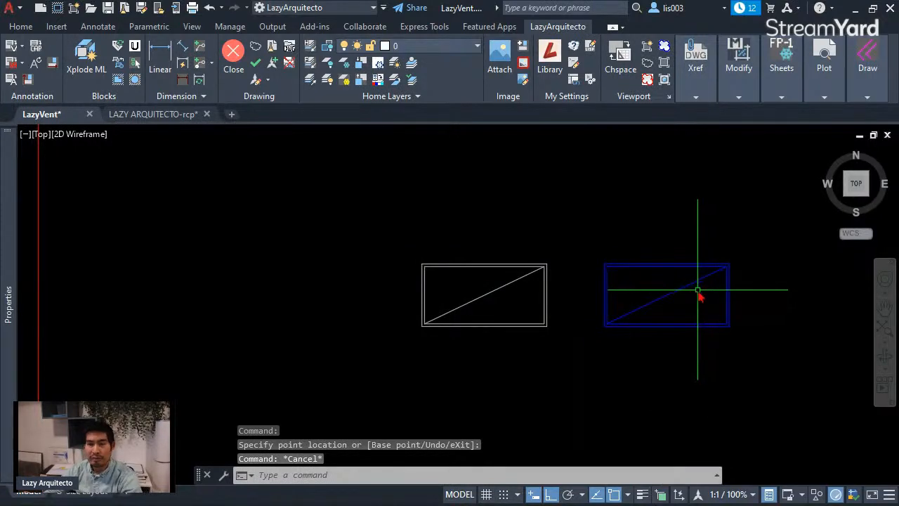
Step: Delete the wide NEW return block together with the EX, NEW and HVAC RETURN labels and their frame
{"action": "scroll", "coordinate": [700, 295], "scroll_direction": "down", "scroll_amount": 5}
{"action": "left_click", "coordinate": [355, 291]}
{"action": "key", "text": "Delete"}
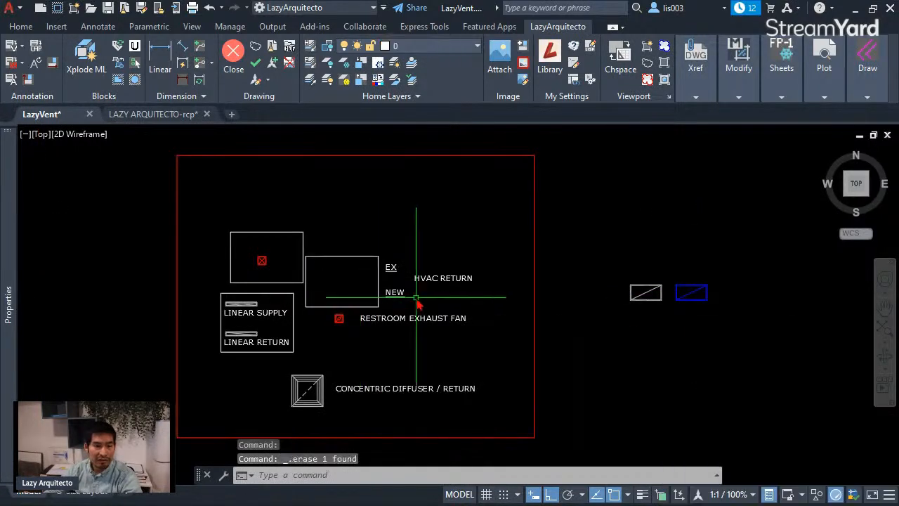
{"action": "left_click", "coordinate": [417, 299]}
{"action": "left_click", "coordinate": [361, 242]}
{"action": "key", "text": "Delete"}
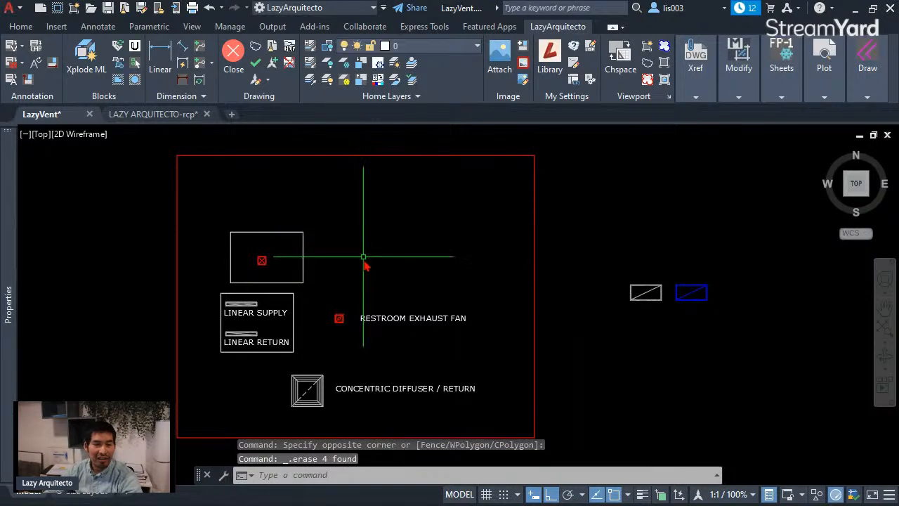
Step: Check the visibility states of the red DYN-DIFFUSER block and delete the block from its frame
{"action": "scroll", "coordinate": [360, 304], "scroll_direction": "up", "scroll_amount": 3}
{"action": "mouse_move", "coordinate": [498, 302]}
{"action": "middle_mouse_down"}
{"action": "mouse_move", "coordinate": [359, 295]}
{"action": "mouse_move", "coordinate": [377, 305]}
{"action": "middle_mouse_up"}
{"action": "scroll", "coordinate": [85, 227], "scroll_direction": "up", "scroll_amount": 5}
{"action": "middle_click_drag", "start_coordinate": [84, 226], "coordinate": [179, 288]}
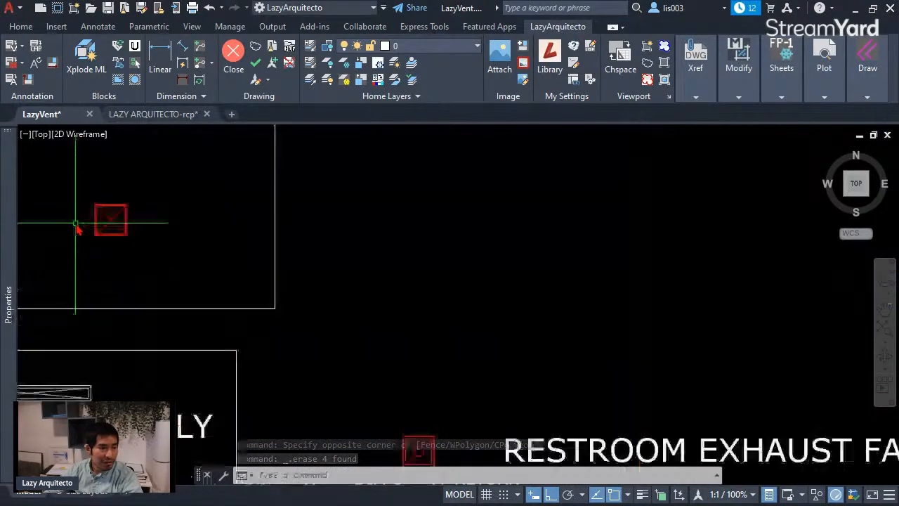
{"action": "scroll", "coordinate": [204, 279], "scroll_direction": "down", "scroll_amount": 3}
{"action": "left_click", "coordinate": [228, 269]}
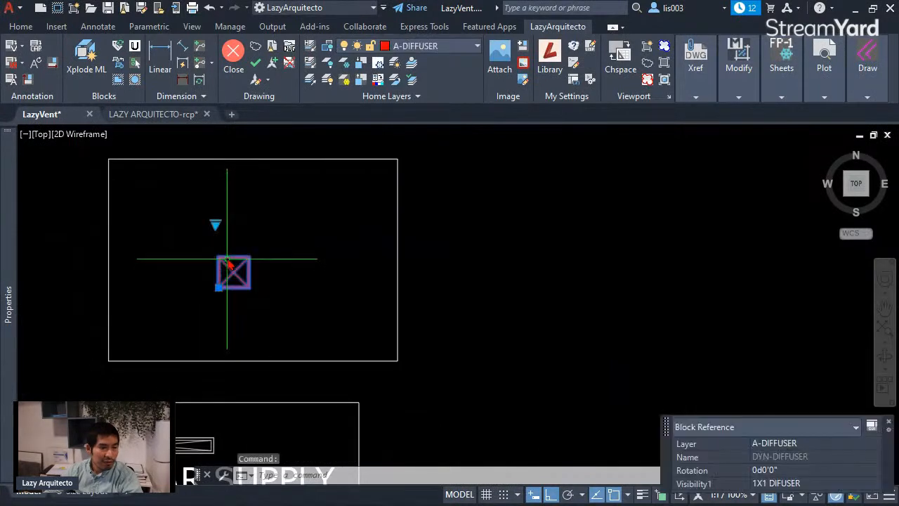
{"action": "left_click", "coordinate": [215, 225]}
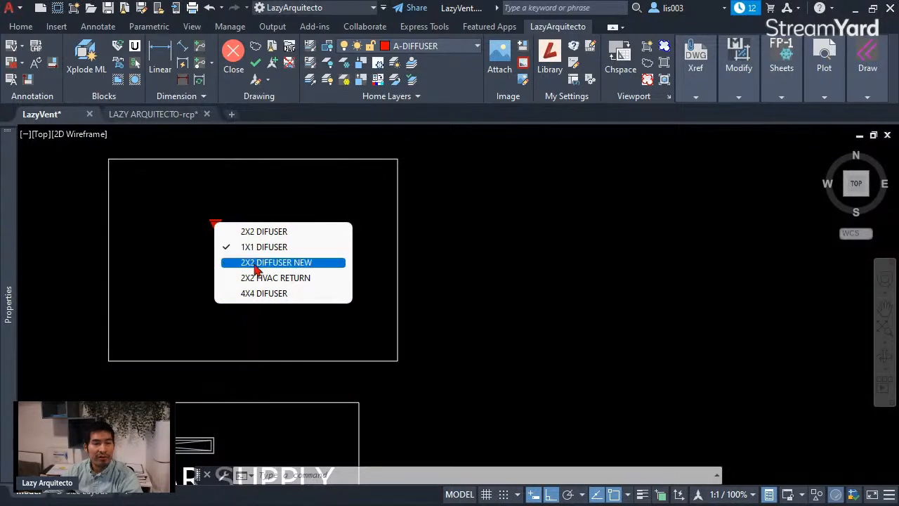
{"action": "left_click", "coordinate": [256, 193]}
{"action": "left_click", "coordinate": [257, 197]}
{"action": "left_click", "coordinate": [197, 223]}
{"action": "key", "text": "Delete"}
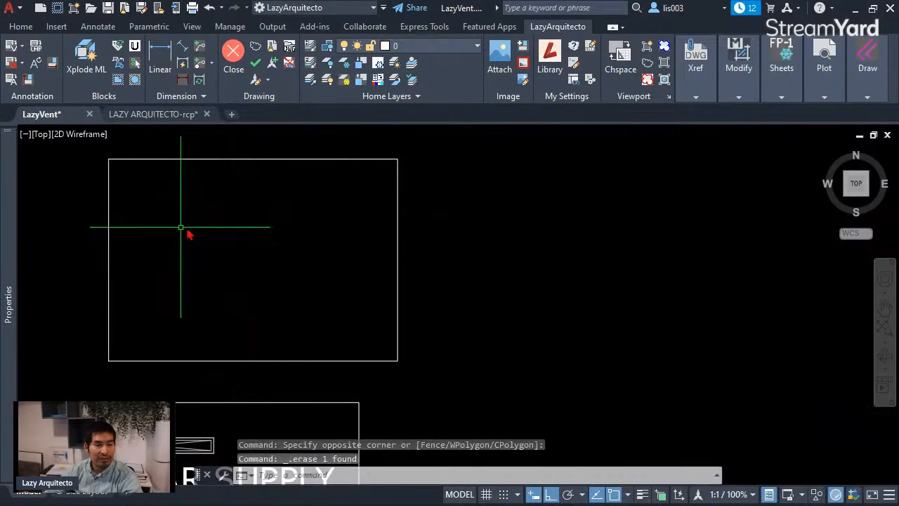
Step: Delete the empty frame above the linear supply and return legend
{"action": "scroll", "coordinate": [198, 228], "scroll_direction": "down", "scroll_amount": 5}
{"action": "left_click", "coordinate": [197, 225]}
{"action": "left_click", "coordinate": [179, 197]}
{"action": "key", "text": "Delete"}
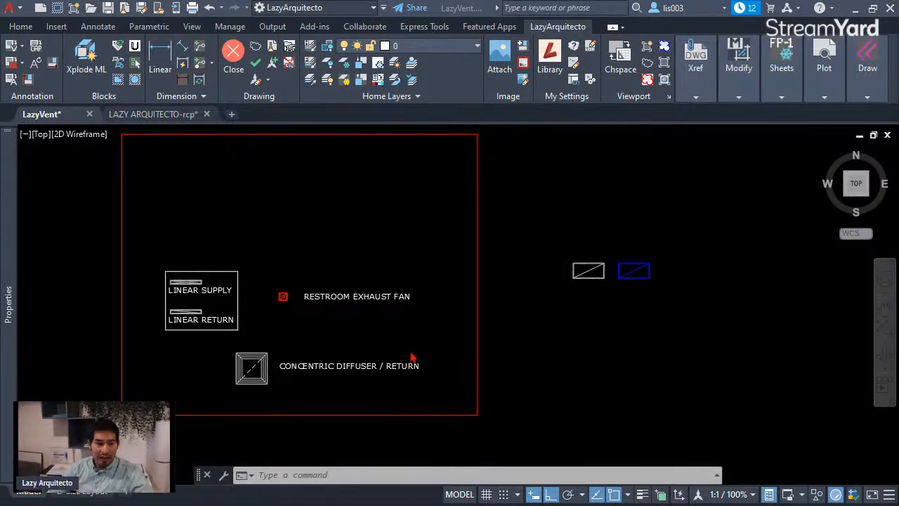
Step: Examine the LINEAR SUPPLY graphic and its layer, and look over the ceiling grid in the LAZY ARQUITECTO-rcp drawing
{"action": "scroll", "coordinate": [217, 301], "scroll_direction": "up", "scroll_amount": 6}
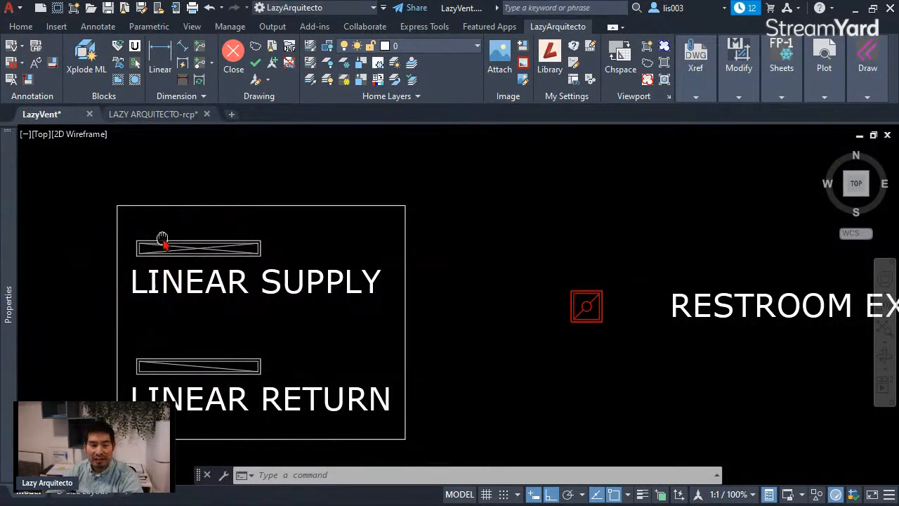
{"action": "middle_click_drag", "start_coordinate": [160, 246], "coordinate": [171, 281]}
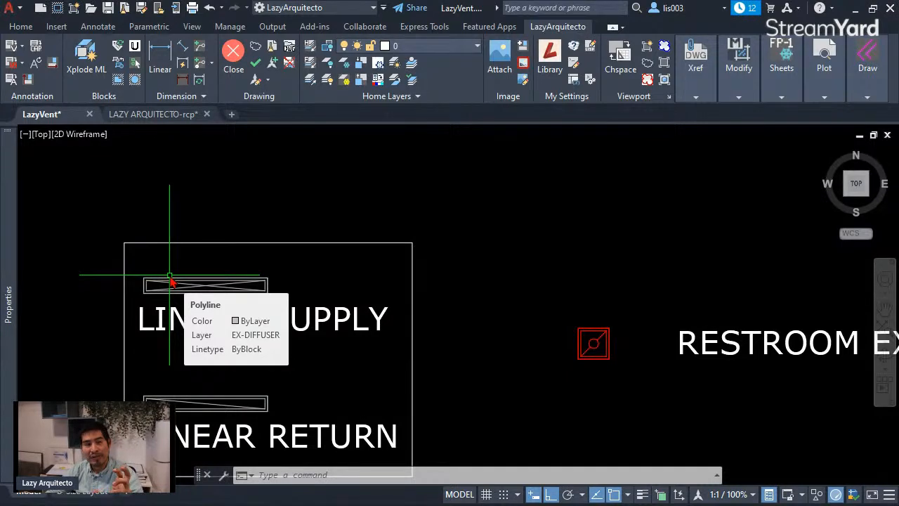
{"action": "middle_click_drag", "start_coordinate": [171, 282], "coordinate": [171, 286]}
{"action": "mouse_move", "coordinate": [170, 285]}
{"action": "scroll", "coordinate": [171, 285], "scroll_direction": "up", "scroll_amount": 3}
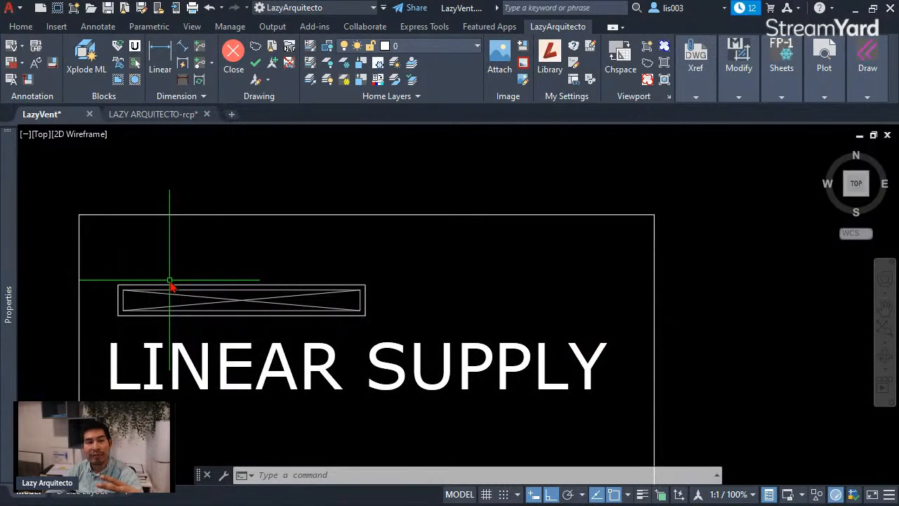
{"action": "left_click", "coordinate": [151, 114]}
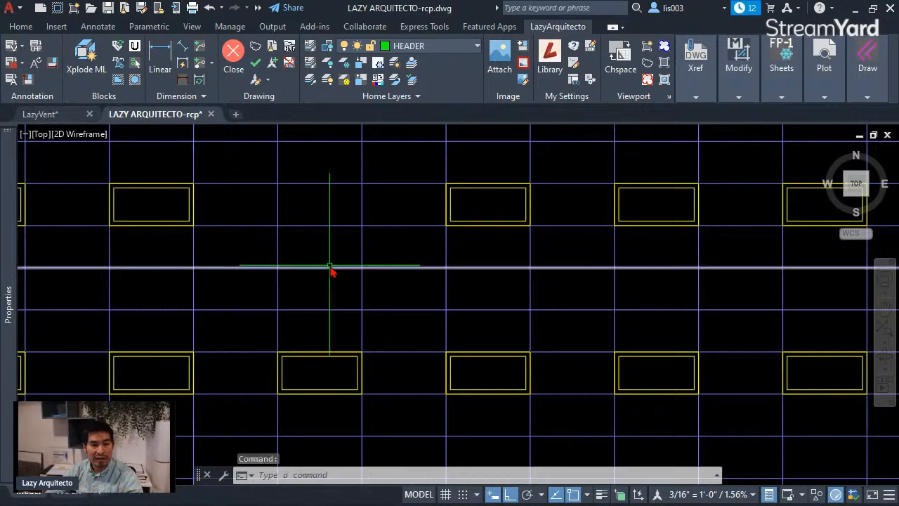
{"action": "scroll", "coordinate": [331, 270], "scroll_direction": "down", "scroll_amount": 7}
{"action": "scroll", "coordinate": [346, 239], "scroll_direction": "up", "scroll_amount": 1}
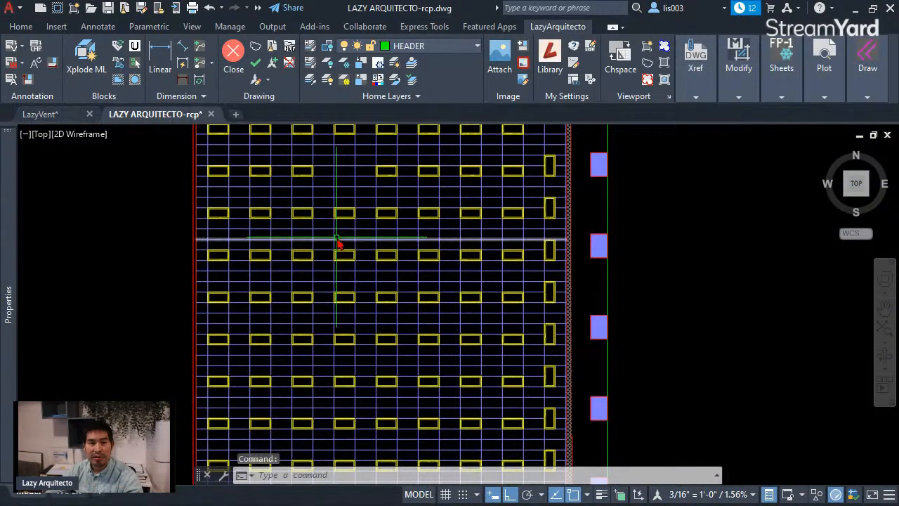
{"action": "left_click", "coordinate": [40, 114]}
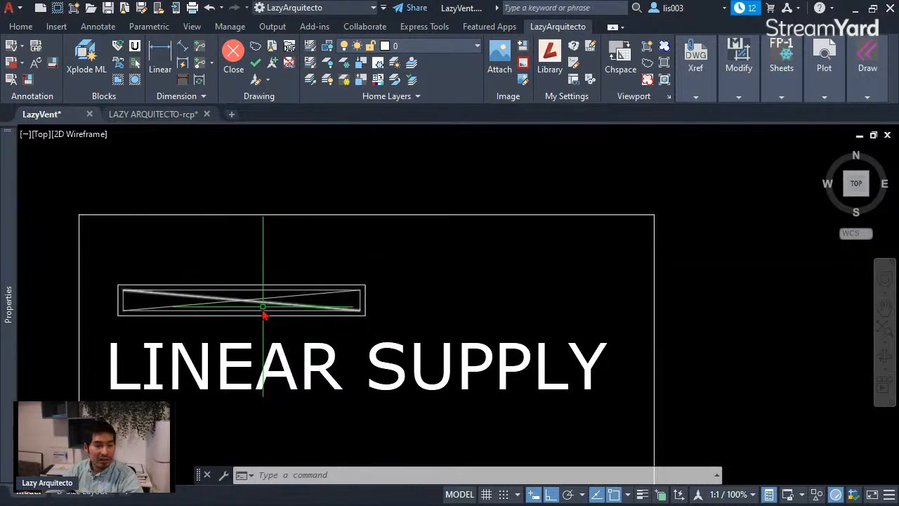
{"action": "left_click", "coordinate": [243, 324]}
{"action": "left_click", "coordinate": [217, 290]}
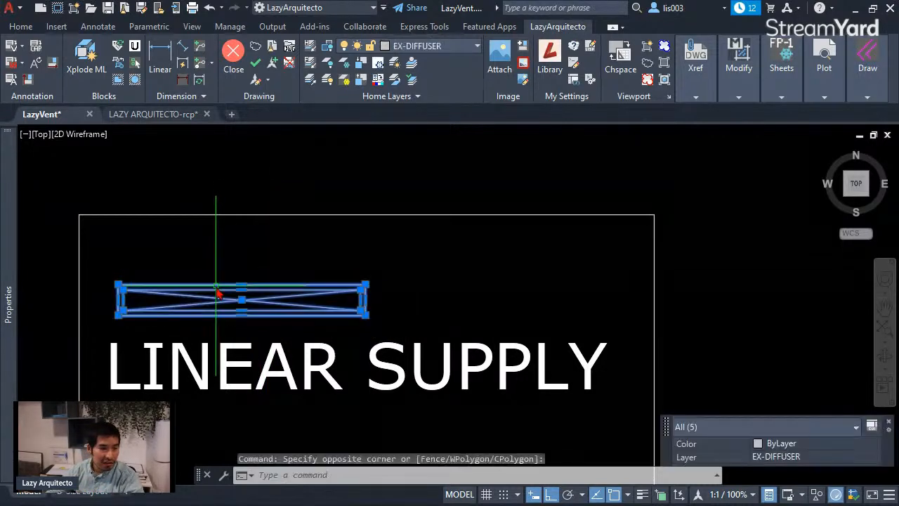
{"action": "key", "text": "Escape"}
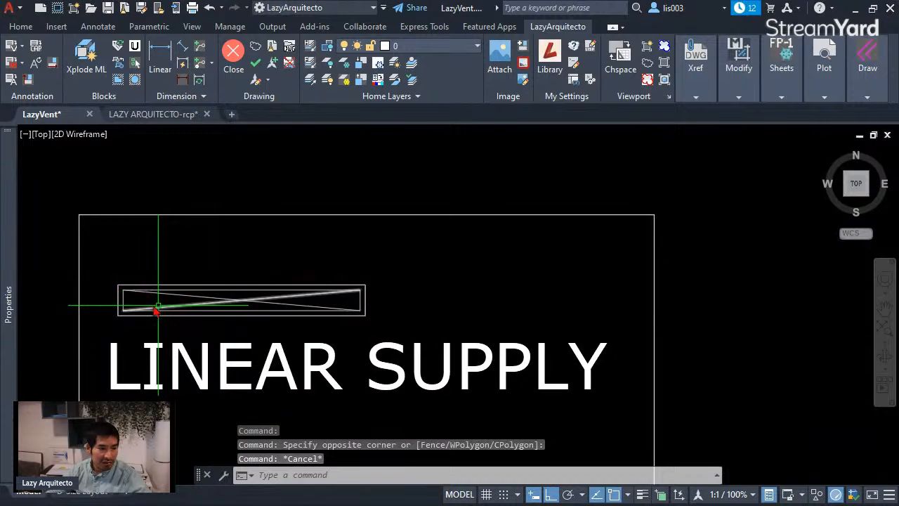
Step: Set the LazyVent block on layer EX-DIFFUSER to SUPPLY and reduce its width to 6"
{"action": "scroll", "coordinate": [214, 301], "scroll_direction": "down", "scroll_amount": 5}
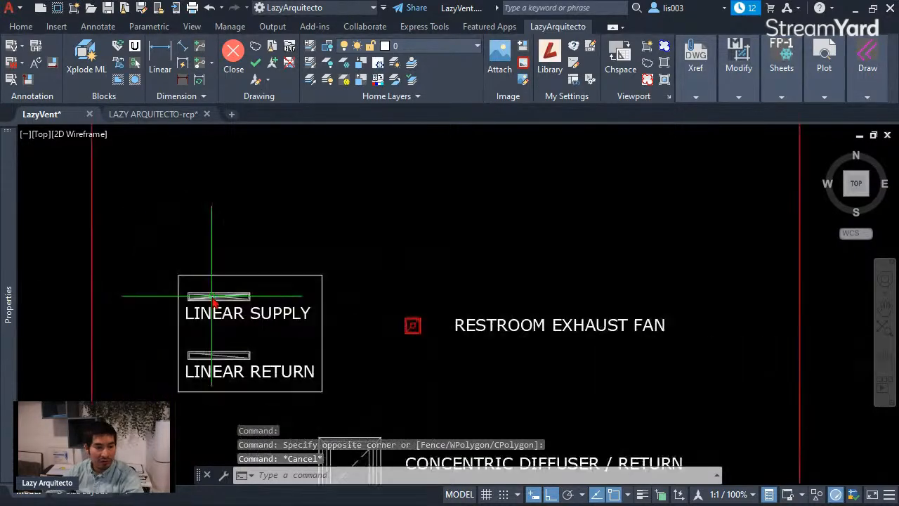
{"action": "middle_click_drag", "start_coordinate": [501, 321], "coordinate": [196, 314]}
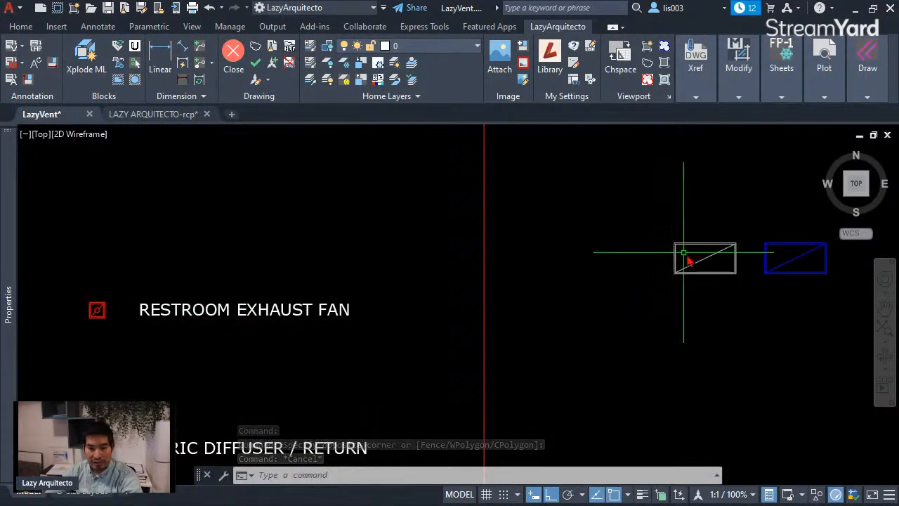
{"action": "middle_click_drag", "start_coordinate": [693, 260], "coordinate": [502, 270]}
{"action": "left_click", "coordinate": [503, 262]}
{"action": "scroll", "coordinate": [511, 264], "scroll_direction": "up", "scroll_amount": 3}
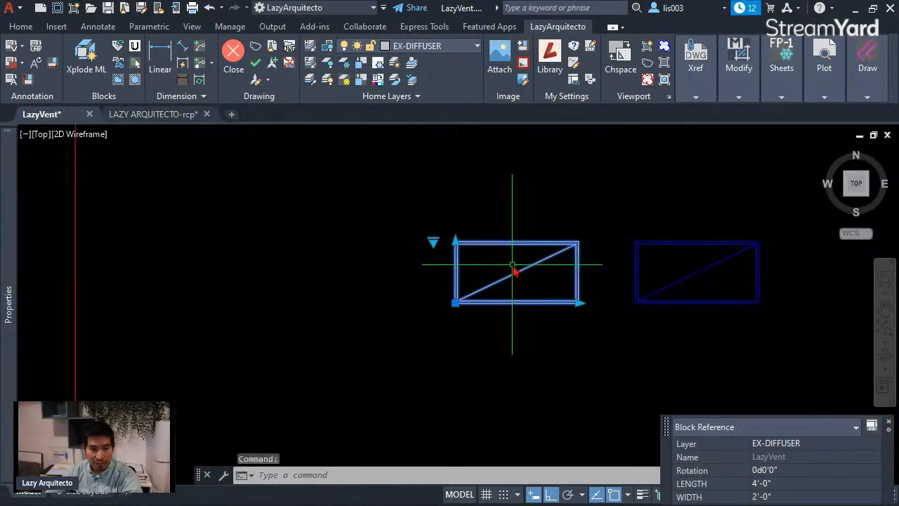
{"action": "left_click", "coordinate": [433, 243]}
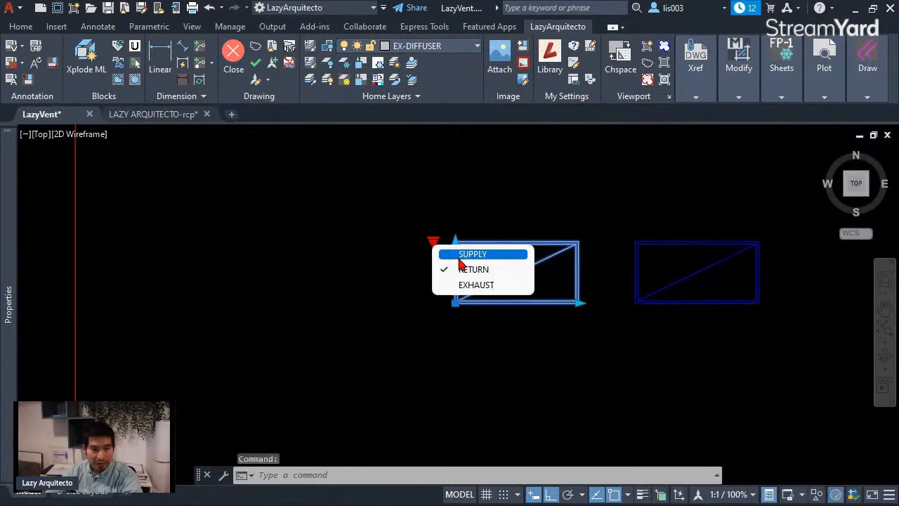
{"action": "left_click", "coordinate": [473, 255]}
{"action": "left_click", "coordinate": [455, 242]}
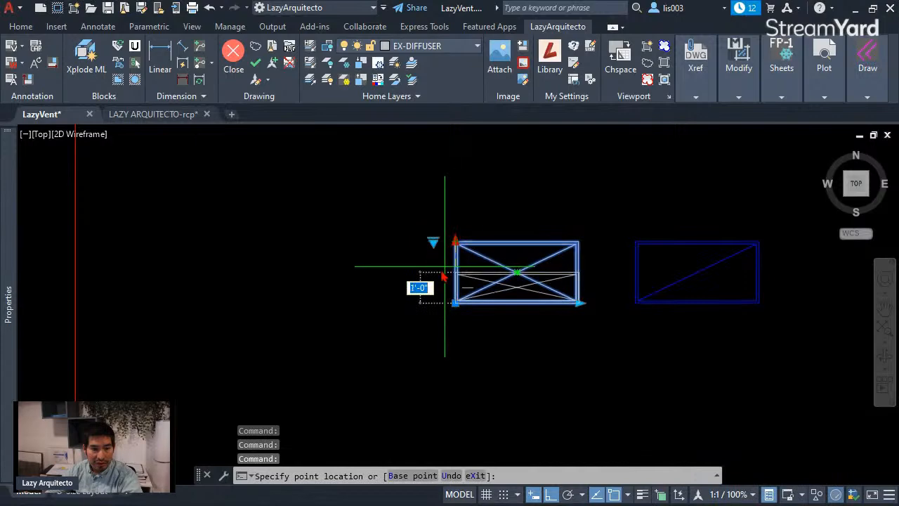
{"action": "left_click", "coordinate": [439, 285]}
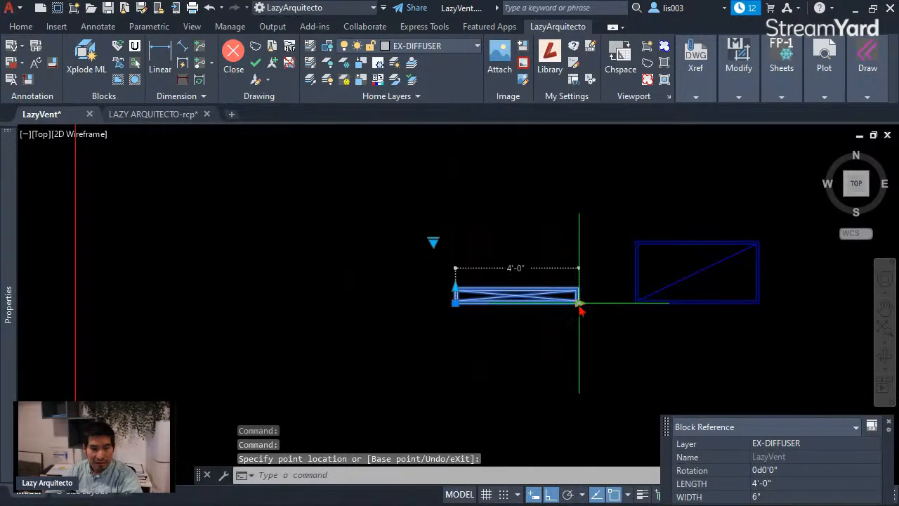
{"action": "scroll", "coordinate": [619, 307], "scroll_direction": "down", "scroll_amount": 3}
{"action": "scroll", "coordinate": [588, 309], "scroll_direction": "down", "scroll_amount": 3}
{"action": "key", "text": "Escape"}
Step: Delete the LINEAR SUPPLY graphic and its label from the linear vent frame
{"action": "scroll", "coordinate": [450, 330], "scroll_direction": "up", "scroll_amount": 8}
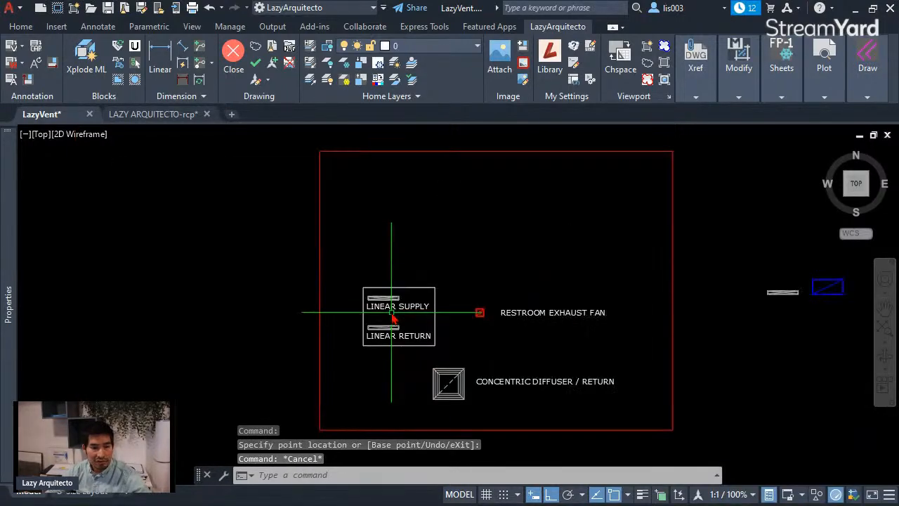
{"action": "left_click", "coordinate": [495, 346]}
{"action": "left_click", "coordinate": [441, 316]}
{"action": "left_click", "coordinate": [358, 286]}
{"action": "key", "text": "Delete"}
Step: Compare with the LINEAR RETURN graphic and set the visibility of the LazyVent block on layer EX-DIFFUSER to RETURN
{"action": "scroll", "coordinate": [317, 291], "scroll_direction": "down", "scroll_amount": 3}
{"action": "scroll", "coordinate": [387, 327], "scroll_direction": "up", "scroll_amount": 6}
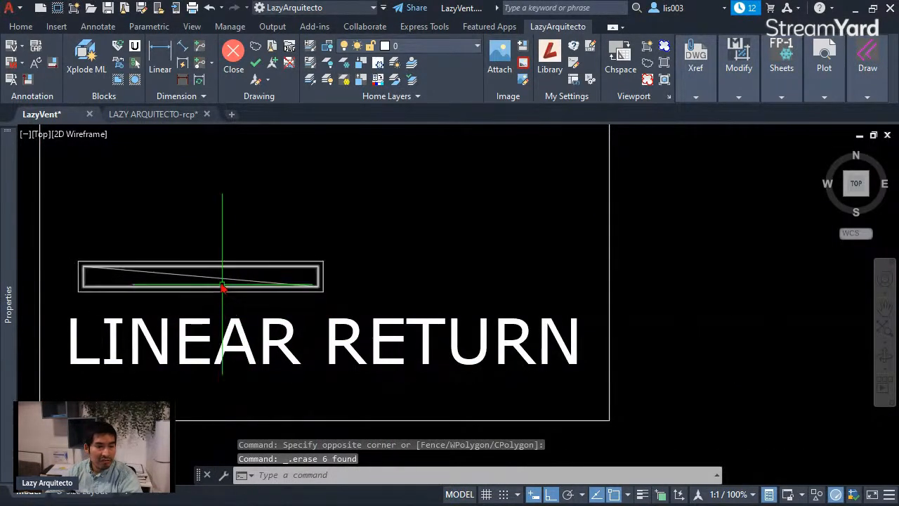
{"action": "scroll", "coordinate": [165, 323], "scroll_direction": "down", "scroll_amount": 6}
{"action": "scroll", "coordinate": [557, 289], "scroll_direction": "up", "scroll_amount": 4}
{"action": "left_click", "coordinate": [586, 267]}
{"action": "left_click", "coordinate": [536, 262]}
{"action": "left_click", "coordinate": [517, 211]}
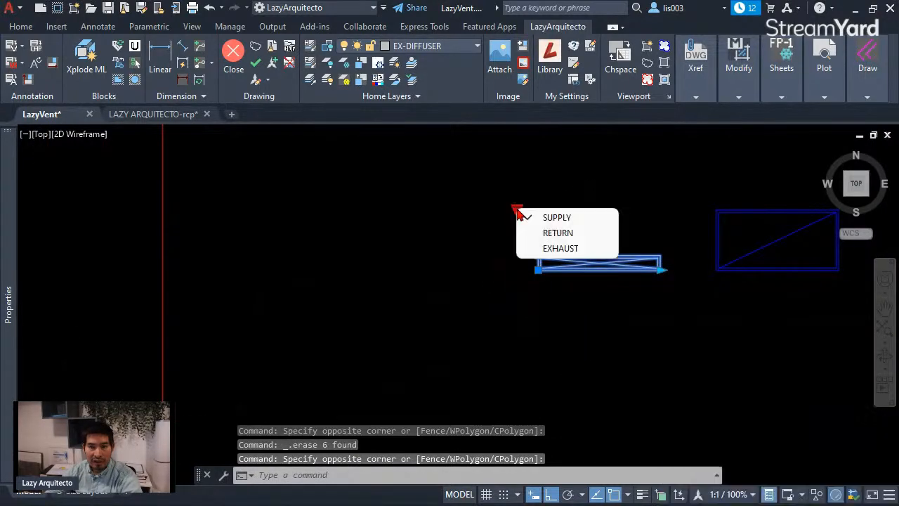
{"action": "left_click", "coordinate": [545, 235]}
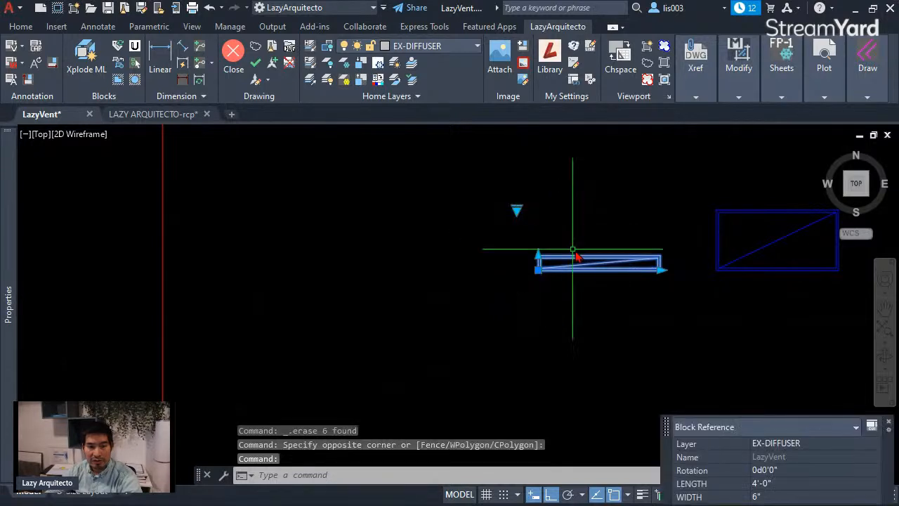
{"action": "scroll", "coordinate": [625, 270], "scroll_direction": "up", "scroll_amount": 4}
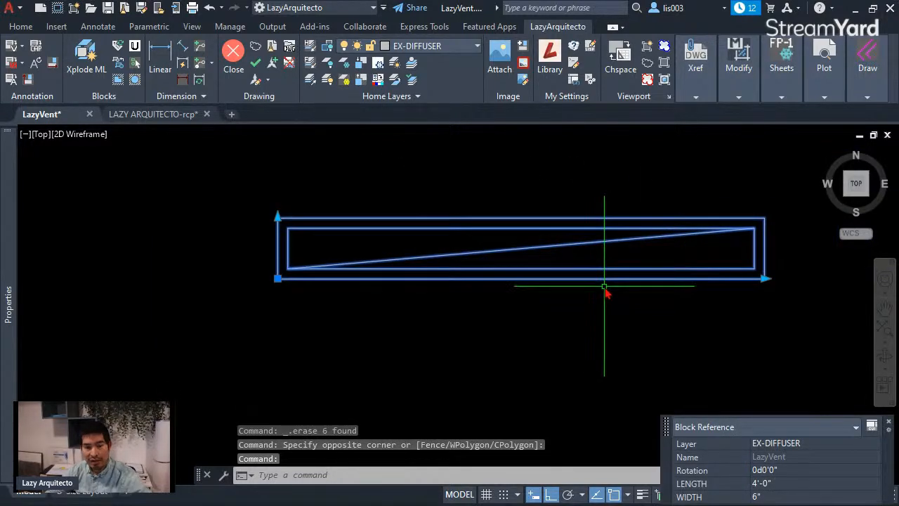
{"action": "key", "text": "Escape"}
Step: Delete the LINEAR RETURN graphic with its label and surrounding frame
{"action": "scroll", "coordinate": [608, 290], "scroll_direction": "down", "scroll_amount": 8}
{"action": "scroll", "coordinate": [555, 302], "scroll_direction": "up", "scroll_amount": 8}
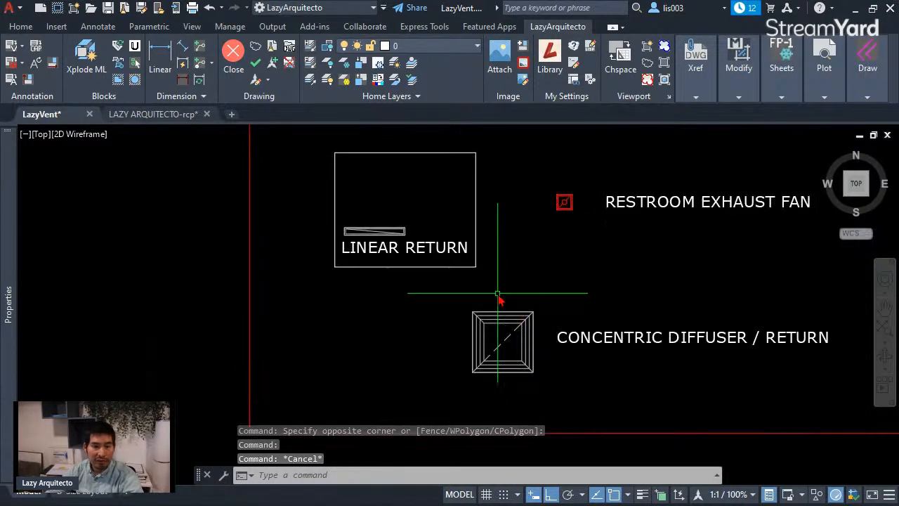
{"action": "left_click", "coordinate": [498, 288]}
{"action": "left_click", "coordinate": [305, 136]}
{"action": "key", "text": "Delete"}
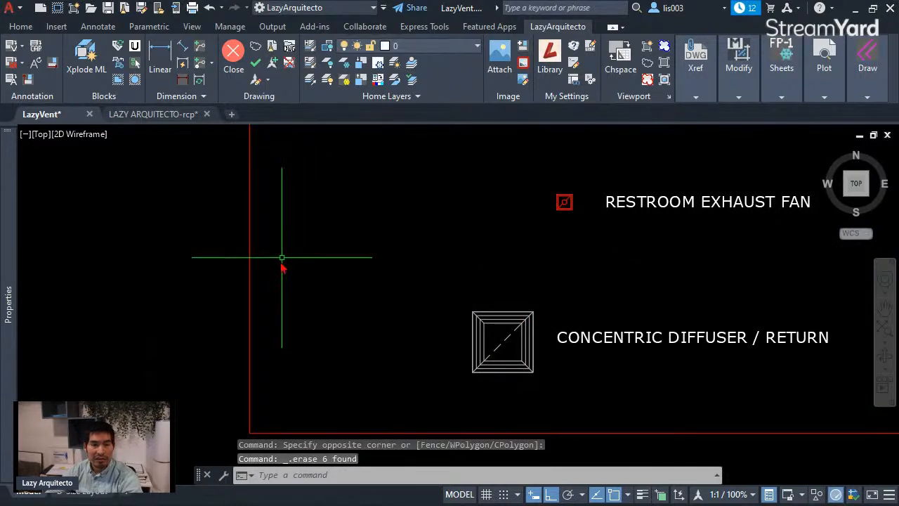
Step: Examine the RESTROOM EXHAUST FAN block graphic and its properties for comparison with the LazyVent block
{"action": "scroll", "coordinate": [286, 251], "scroll_direction": "down", "scroll_amount": 3}
{"action": "middle_click_drag", "start_coordinate": [482, 246], "coordinate": [429, 298]}
{"action": "scroll", "coordinate": [422, 295], "scroll_direction": "up", "scroll_amount": 3}
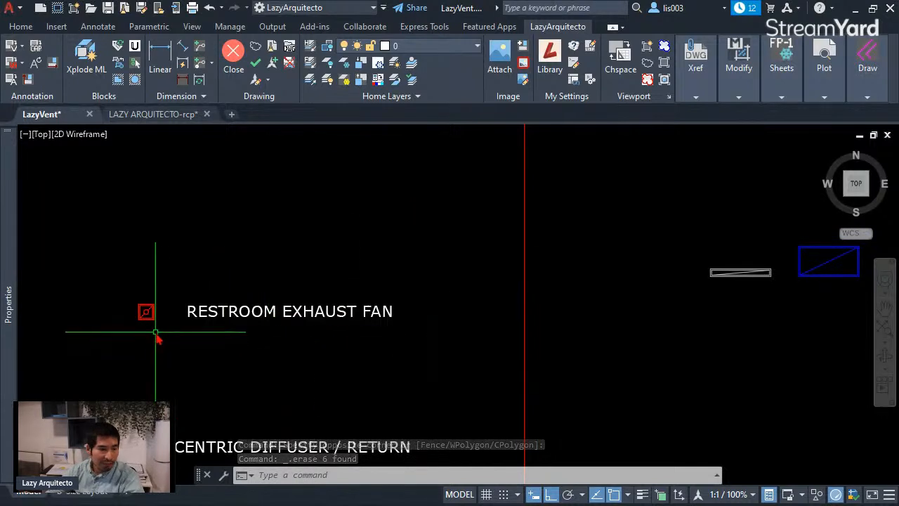
{"action": "scroll", "coordinate": [154, 333], "scroll_direction": "up", "scroll_amount": 3}
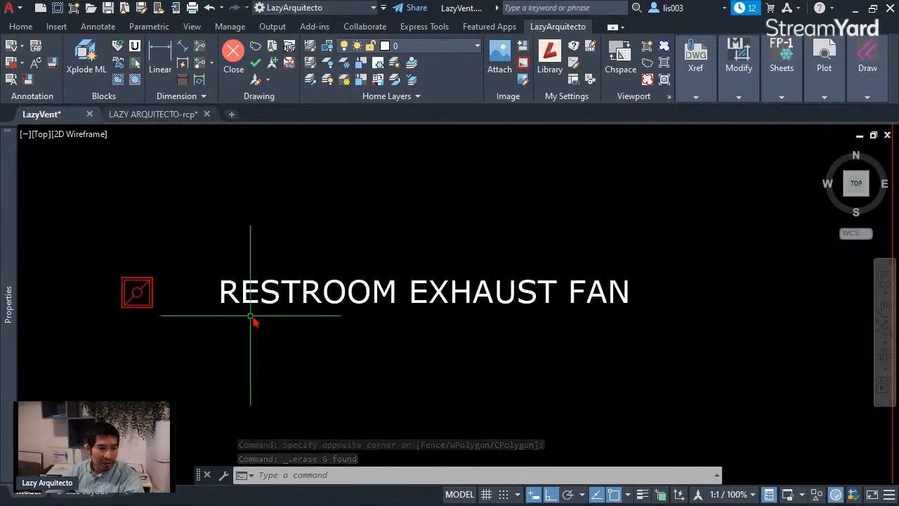
{"action": "left_click", "coordinate": [137, 303]}
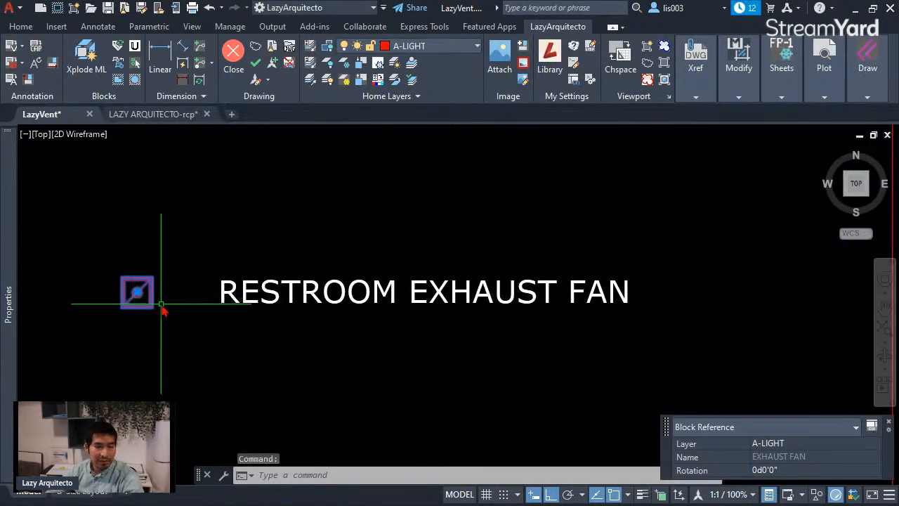
{"action": "scroll", "coordinate": [160, 304], "scroll_direction": "down", "scroll_amount": 5}
{"action": "key", "text": "Escape"}
Step: Set the visibility of the LazyVent block on layer EX-DIFFUSER to EXHAUST
{"action": "scroll", "coordinate": [496, 286], "scroll_direction": "up", "scroll_amount": 3}
{"action": "left_click", "coordinate": [401, 276]}
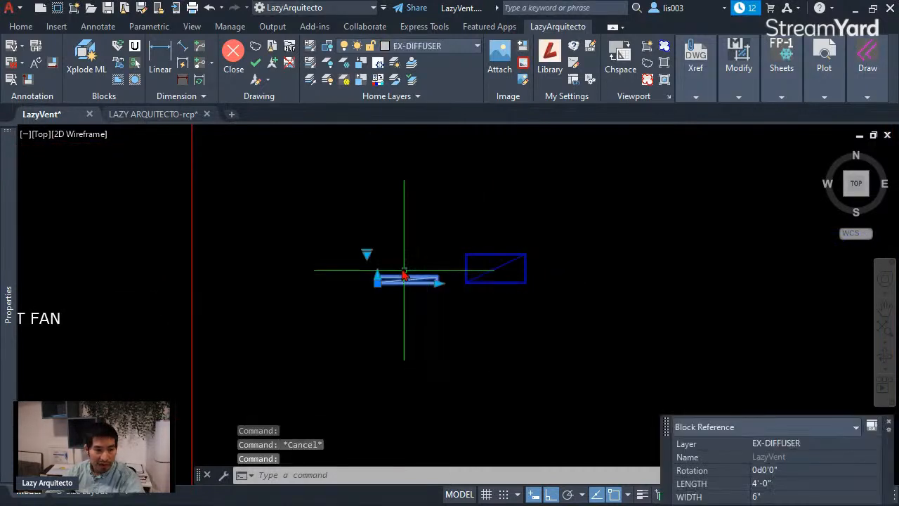
{"action": "left_click", "coordinate": [367, 254]}
{"action": "left_click", "coordinate": [394, 293]}
{"action": "scroll", "coordinate": [393, 286], "scroll_direction": "up", "scroll_amount": 2}
{"action": "key", "text": "Escape"}
{"action": "scroll", "coordinate": [446, 280], "scroll_direction": "down", "scroll_amount": 5}
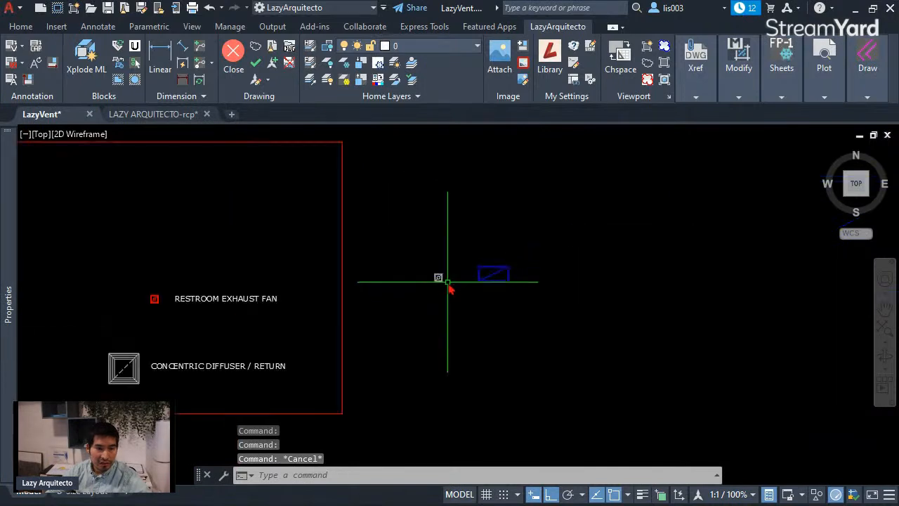
Step: Delete the RESTROOM EXHAUST FAN graphic and its label from the red frame
{"action": "left_click", "coordinate": [180, 312]}
{"action": "left_click", "coordinate": [123, 271]}
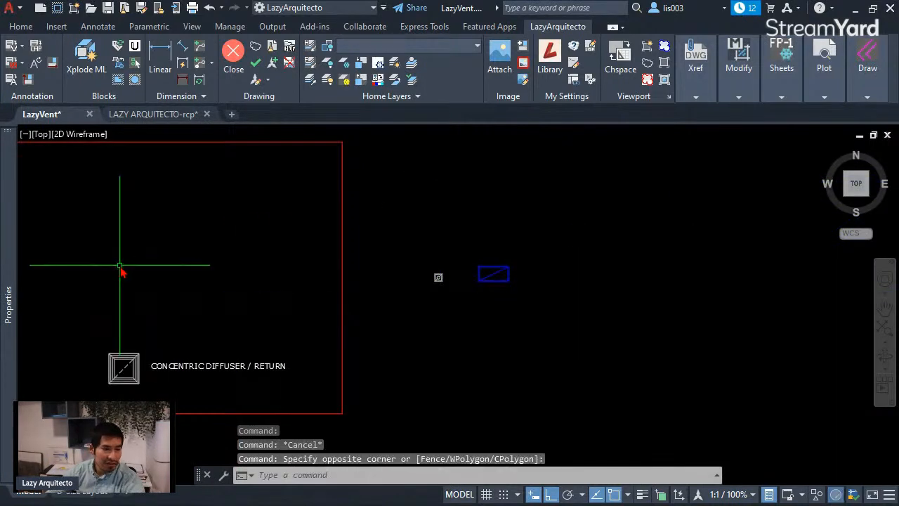
{"action": "key", "text": "Delete"}
Step: Examine the CONCENTRIC DIFFUSER / RETURN block graphic and its properties
{"action": "middle_click_drag", "start_coordinate": [128, 290], "coordinate": [257, 297]}
{"action": "scroll", "coordinate": [281, 361], "scroll_direction": "up", "scroll_amount": 4}
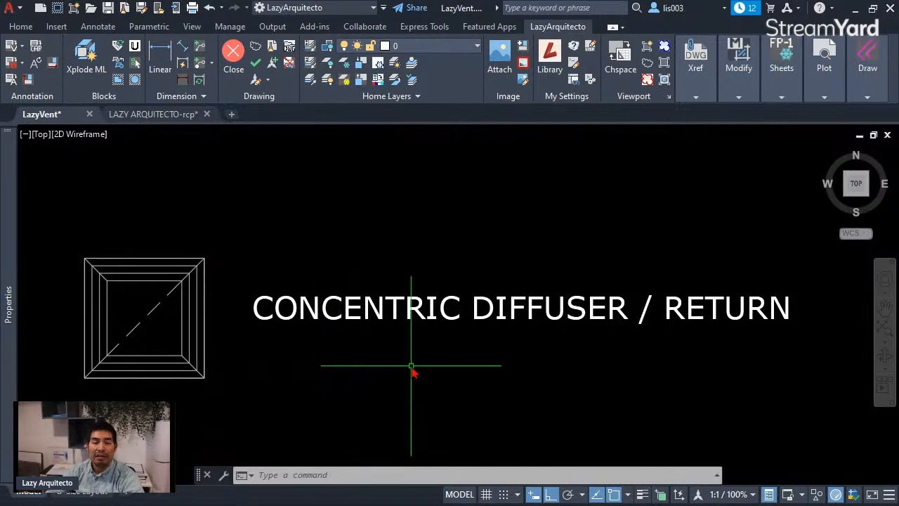
{"action": "scroll", "coordinate": [482, 363], "scroll_direction": "down", "scroll_amount": 3}
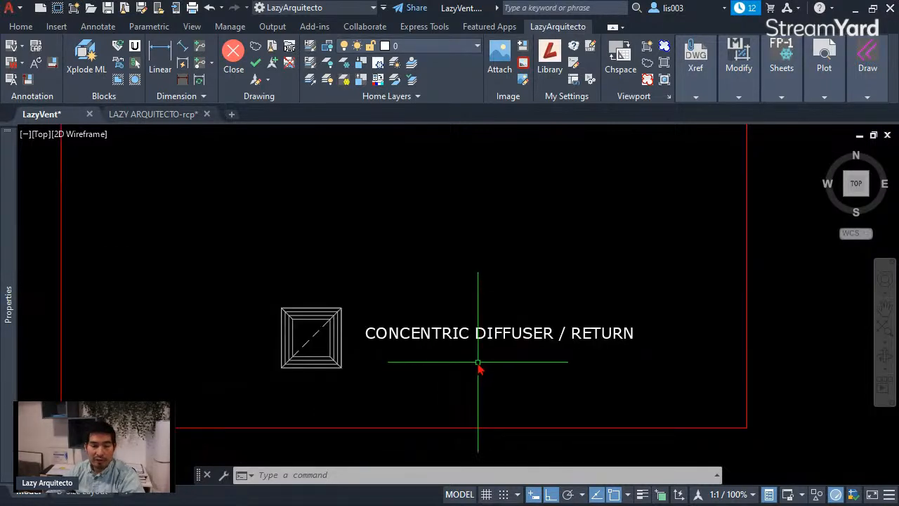
{"action": "scroll", "coordinate": [366, 366], "scroll_direction": "up", "scroll_amount": 3}
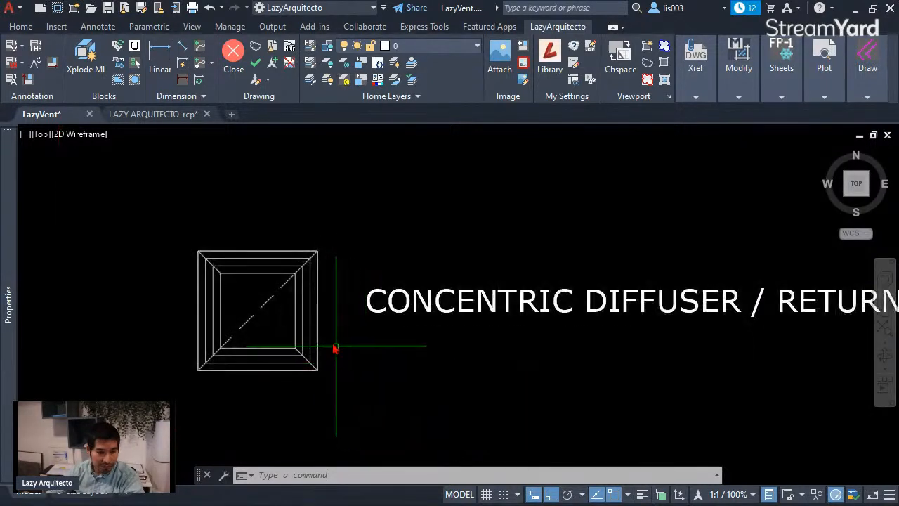
{"action": "left_click", "coordinate": [312, 321]}
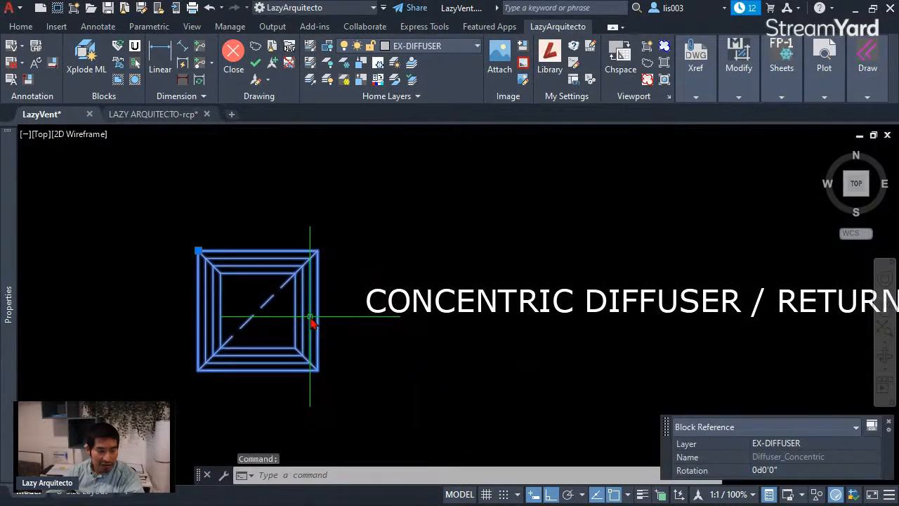
{"action": "scroll", "coordinate": [312, 321], "scroll_direction": "down", "scroll_amount": 3}
{"action": "middle_click_drag", "start_coordinate": [459, 290], "coordinate": [426, 331]}
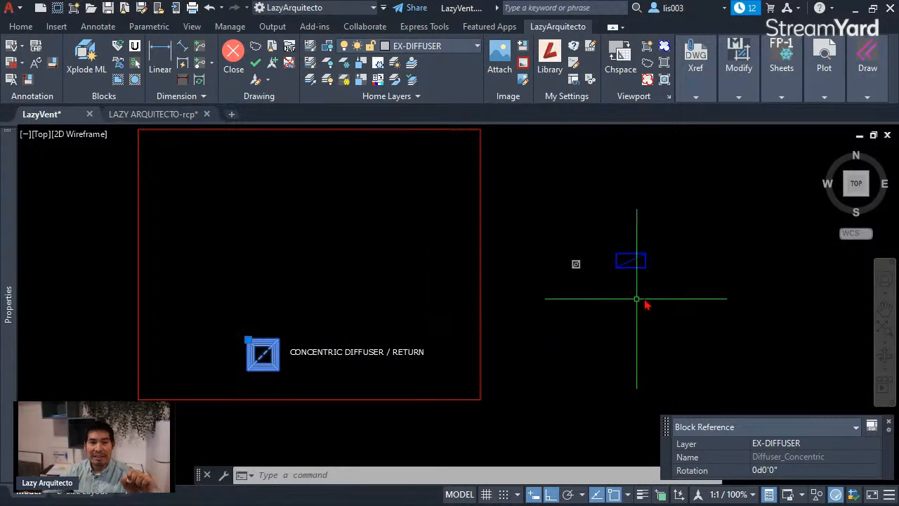
Step: Review the visibility options of the LazyVent block on layer EX-DIFFUSER and pick EXHAUST again
{"action": "scroll", "coordinate": [633, 275], "scroll_direction": "up", "scroll_amount": 6}
{"action": "left_click", "coordinate": [394, 229]}
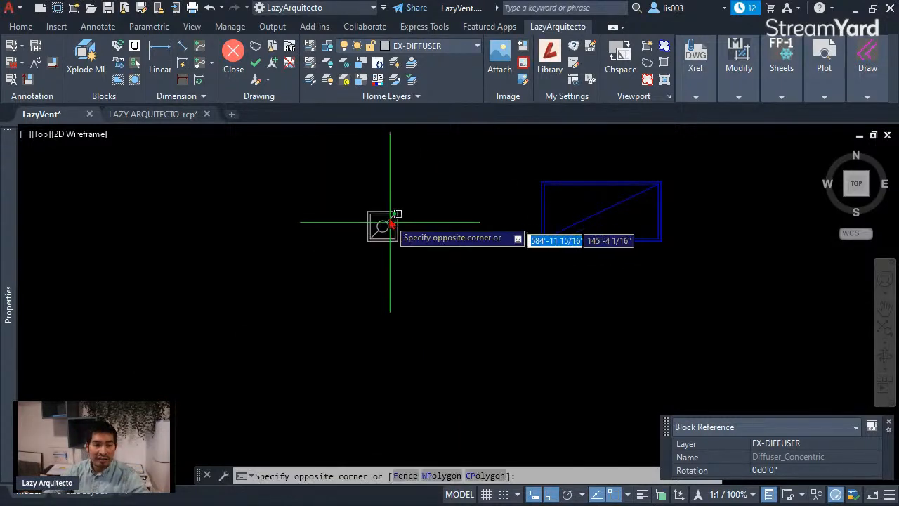
{"action": "left_click", "coordinate": [362, 194]}
{"action": "left_click", "coordinate": [347, 182]}
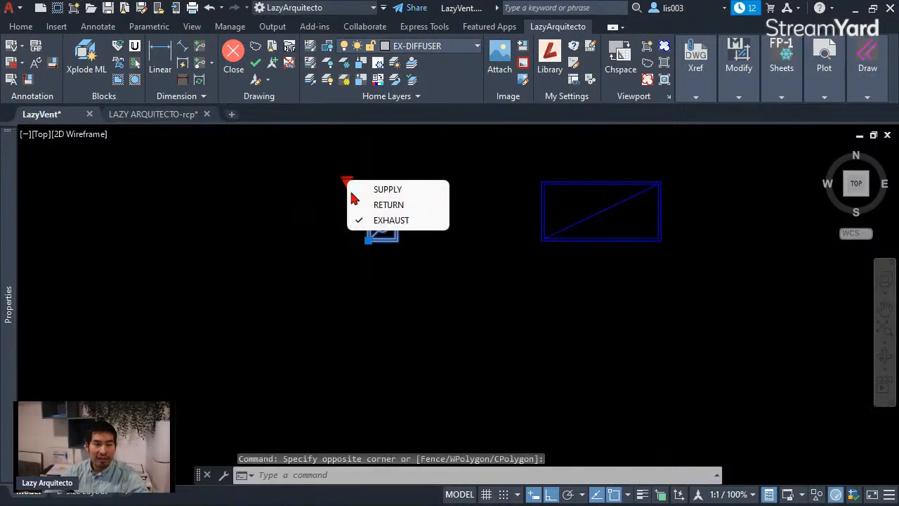
{"action": "left_click", "coordinate": [399, 220]}
{"action": "key", "text": "Escape"}
{"action": "middle_click_drag", "start_coordinate": [427, 236], "coordinate": [502, 294]}
{"action": "scroll", "coordinate": [486, 283], "scroll_direction": "down", "scroll_amount": 2}
{"action": "scroll", "coordinate": [486, 283], "scroll_direction": "down", "scroll_amount": 2}
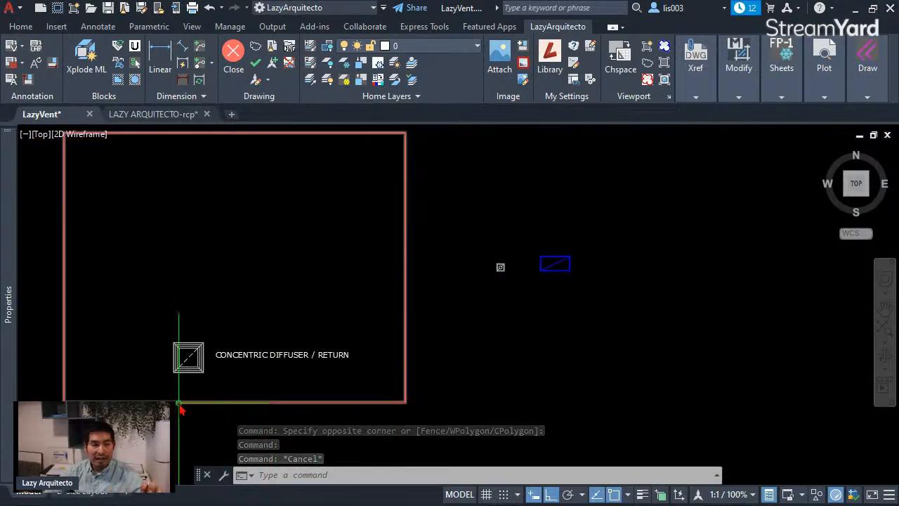
Step: Delete the CONCENTRIC DIFFUSER / RETURN graphic with its label and the surrounding red frame
{"action": "scroll", "coordinate": [180, 383], "scroll_direction": "up", "scroll_amount": 3}
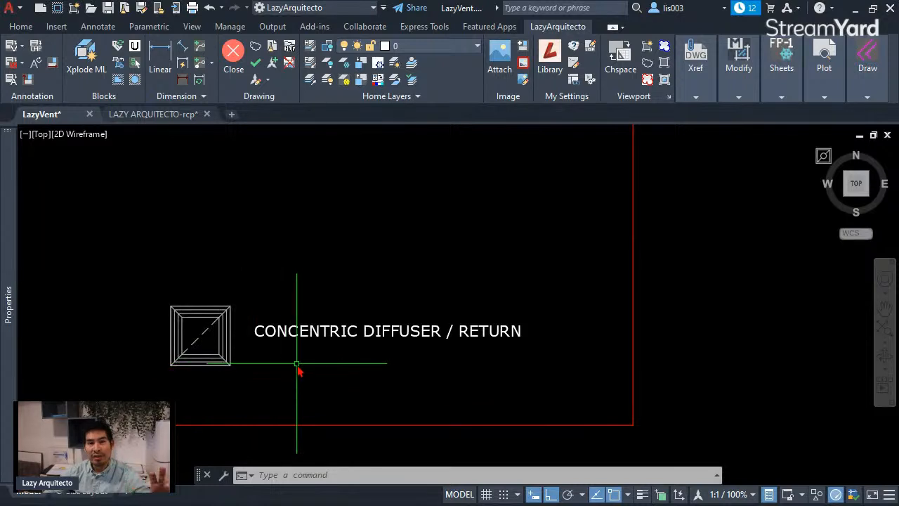
{"action": "scroll", "coordinate": [297, 367], "scroll_direction": "down", "scroll_amount": 2}
{"action": "left_click", "coordinate": [352, 387]}
{"action": "left_click", "coordinate": [226, 318]}
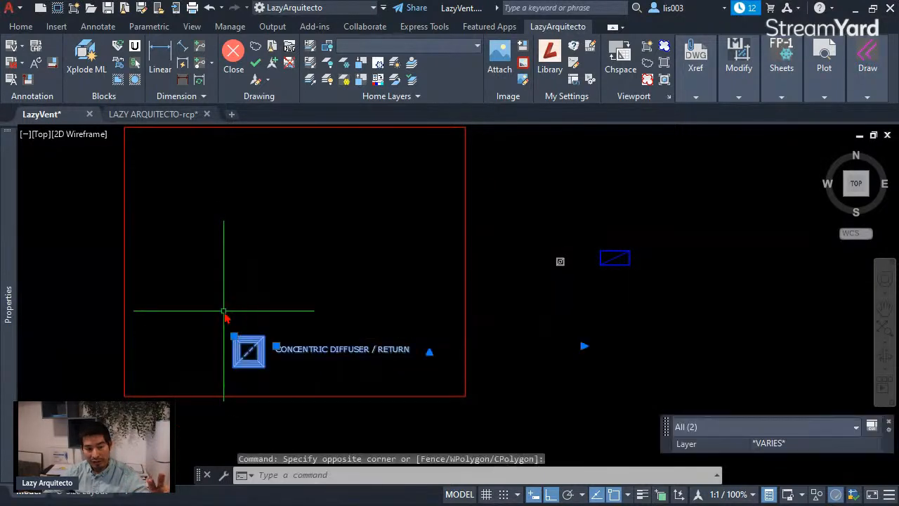
{"action": "key", "text": "Delete"}
{"action": "scroll", "coordinate": [335, 396], "scroll_direction": "down", "scroll_amount": 3}
{"action": "left_click", "coordinate": [377, 361]}
{"action": "left_click", "coordinate": [307, 337]}
{"action": "key", "text": "Delete"}
Step: Delete the blue LazyVent copy, leaving the one on layer EX-DIFFUSER
{"action": "scroll", "coordinate": [454, 351], "scroll_direction": "up", "scroll_amount": 5}
{"action": "left_click", "coordinate": [692, 333]}
{"action": "left_click", "coordinate": [582, 281]}
{"action": "key", "text": "Delete"}
Step: Reset the remaining LazyVent block on layer EX-DIFFUSER to its default visibility and size, and deselect it
{"action": "left_click", "coordinate": [438, 290]}
{"action": "left_click", "coordinate": [453, 275]}
{"action": "middle_click_drag", "start_coordinate": [454, 274], "coordinate": [364, 285]}
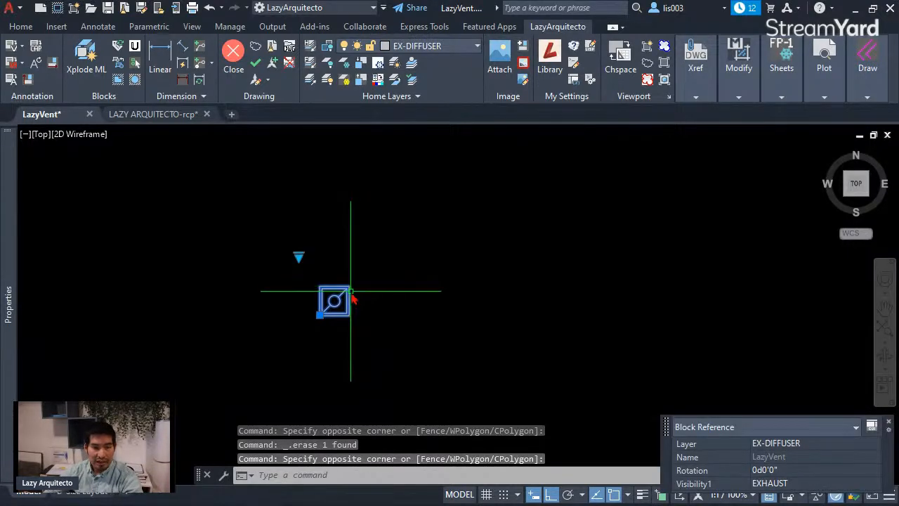
{"action": "right_click", "coordinate": [328, 297]}
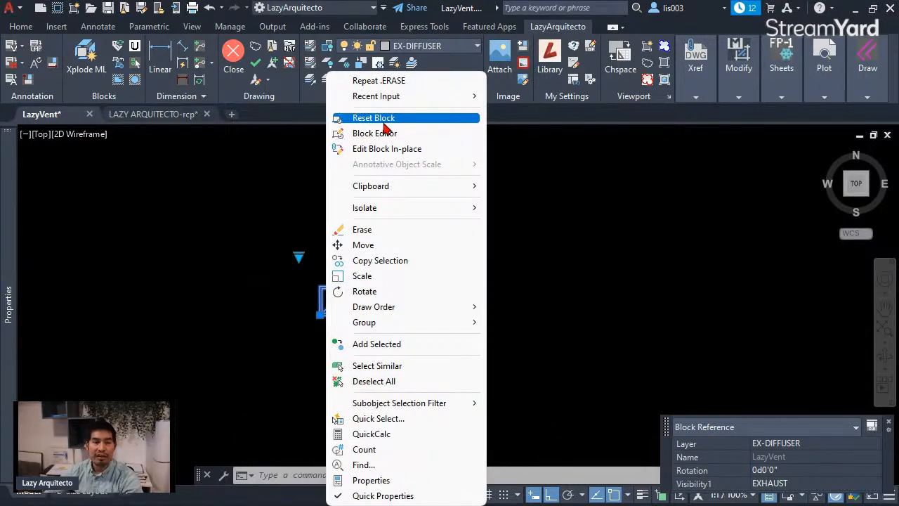
{"action": "left_click", "coordinate": [312, 309]}
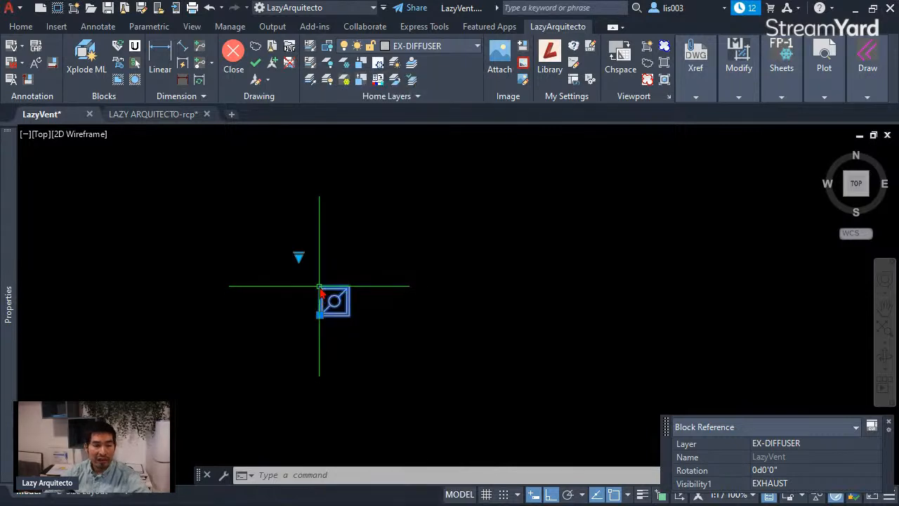
{"action": "right_click", "coordinate": [321, 293]}
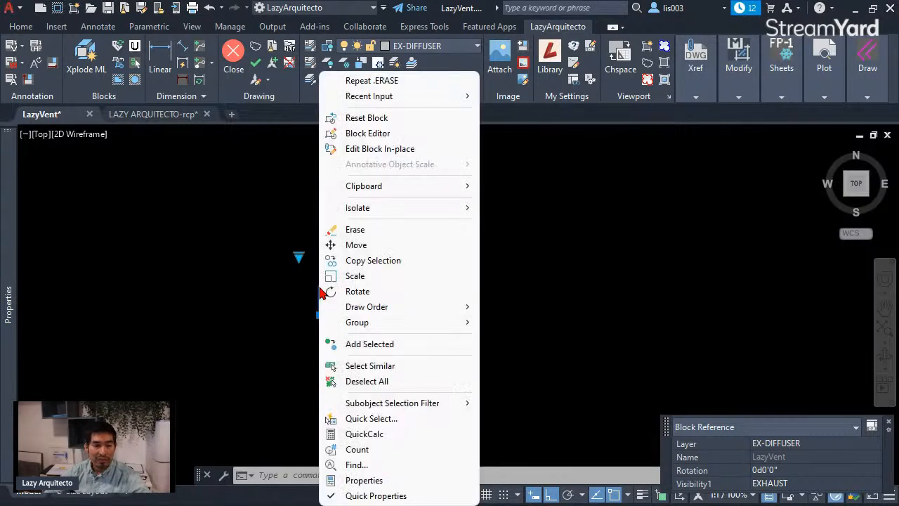
{"action": "left_click", "coordinate": [369, 120]}
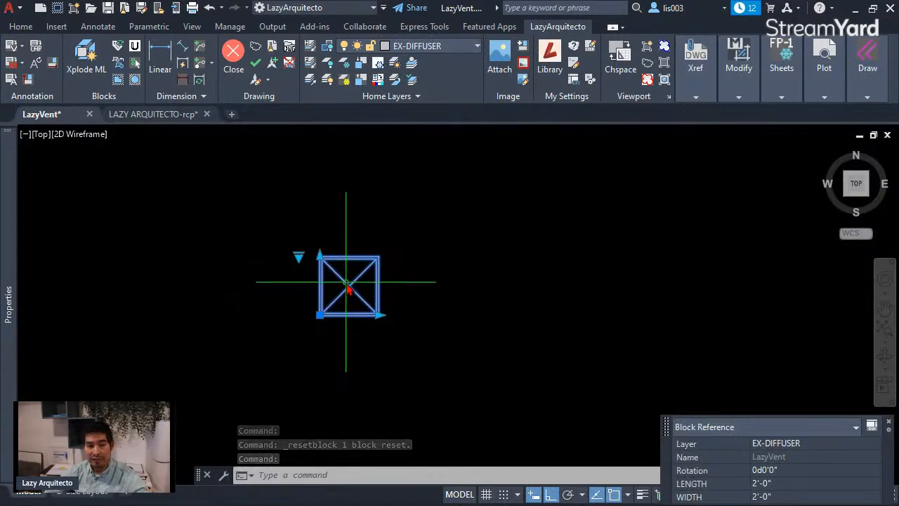
{"action": "key", "text": "Escape"}
{"action": "scroll", "coordinate": [411, 279], "scroll_direction": "down", "scroll_amount": 3}
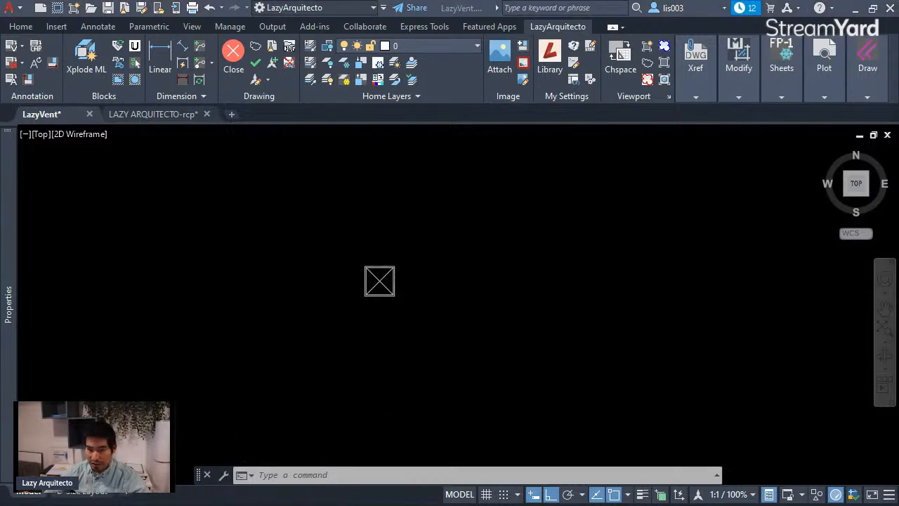
{"action": "left_click", "coordinate": [543, 361]}
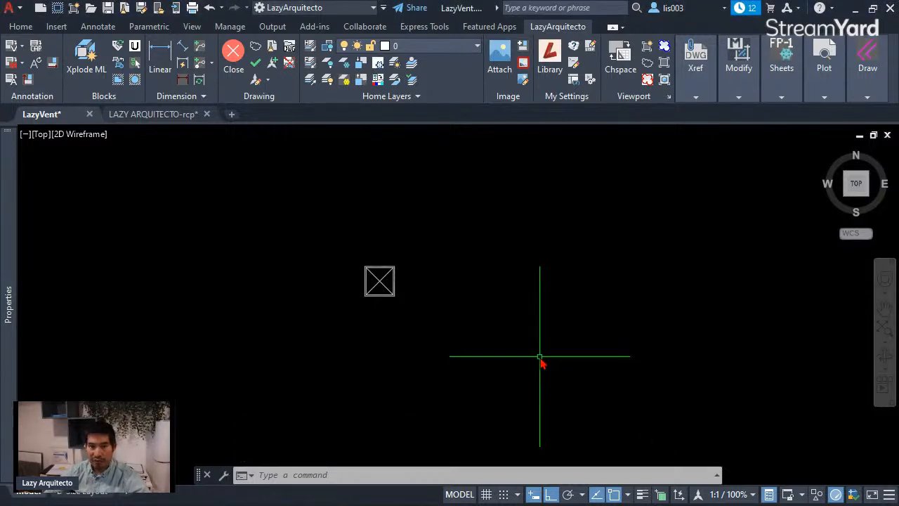